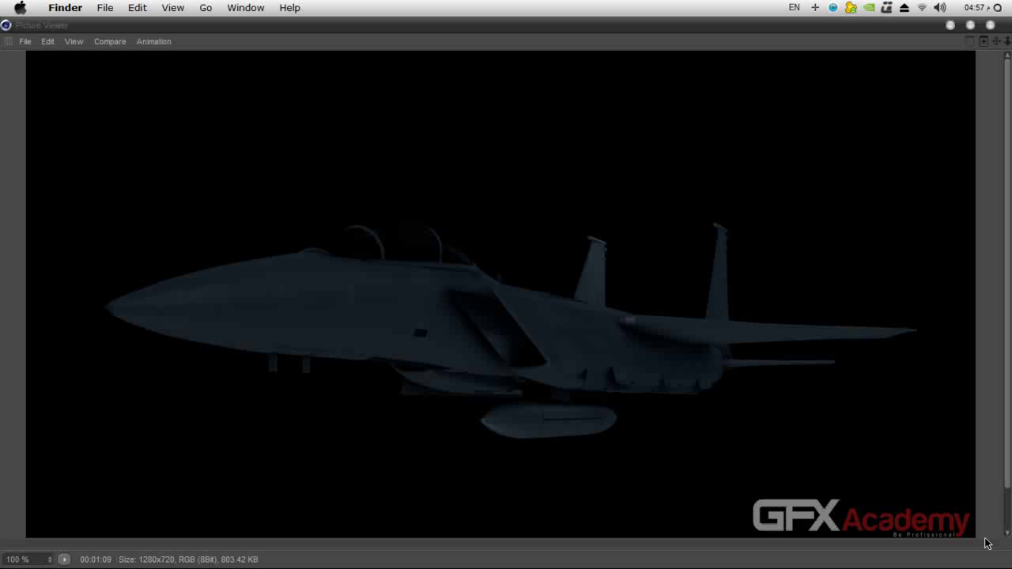
# Close the rendered picture and inspect the jet's nose and fuselage from the opposite side with no polygons selected
pyautogui.click(668, 383)
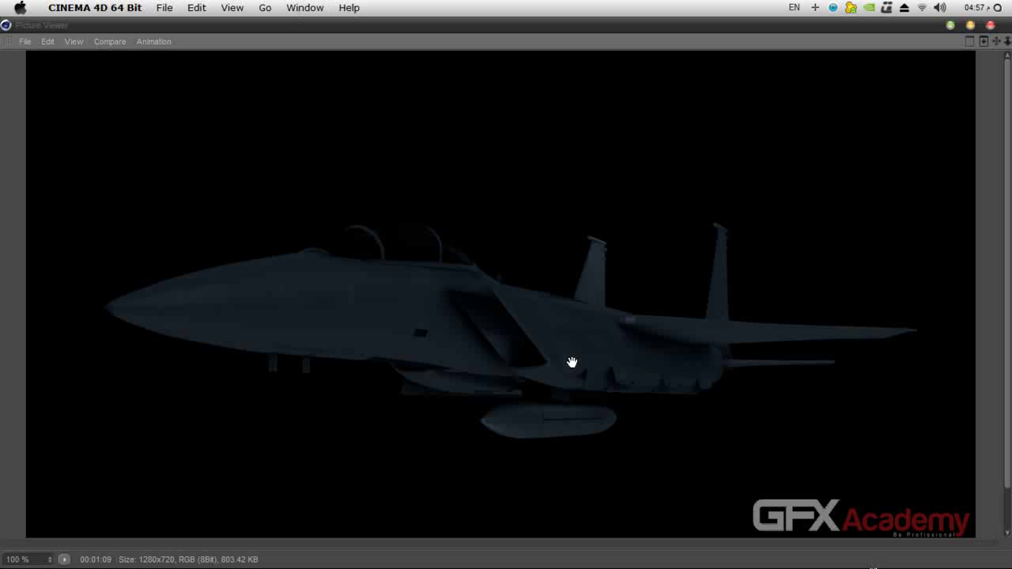
pyautogui.click(990, 24)
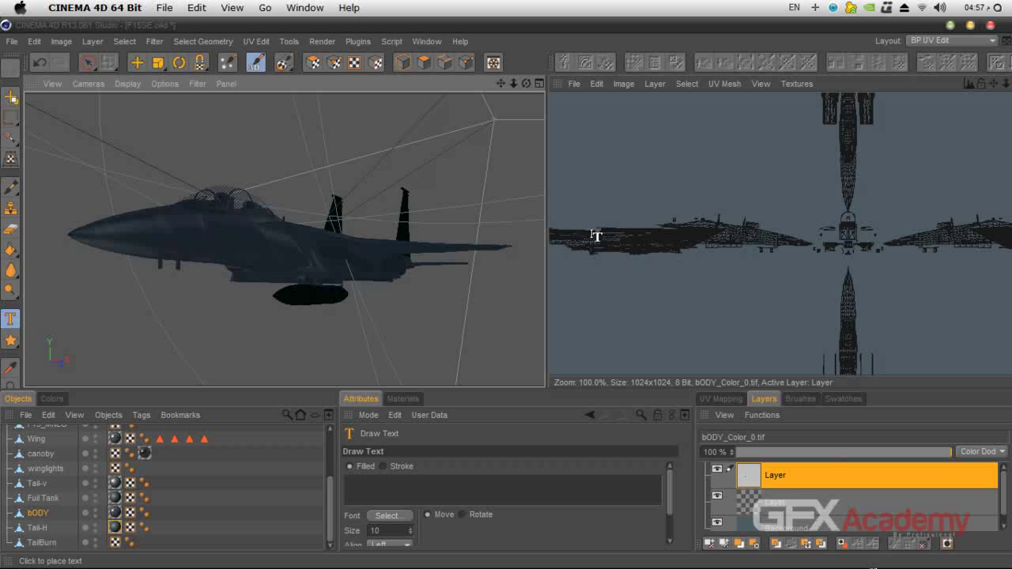
pyautogui.moveTo(527, 84); pyautogui.dragTo(429, 221)
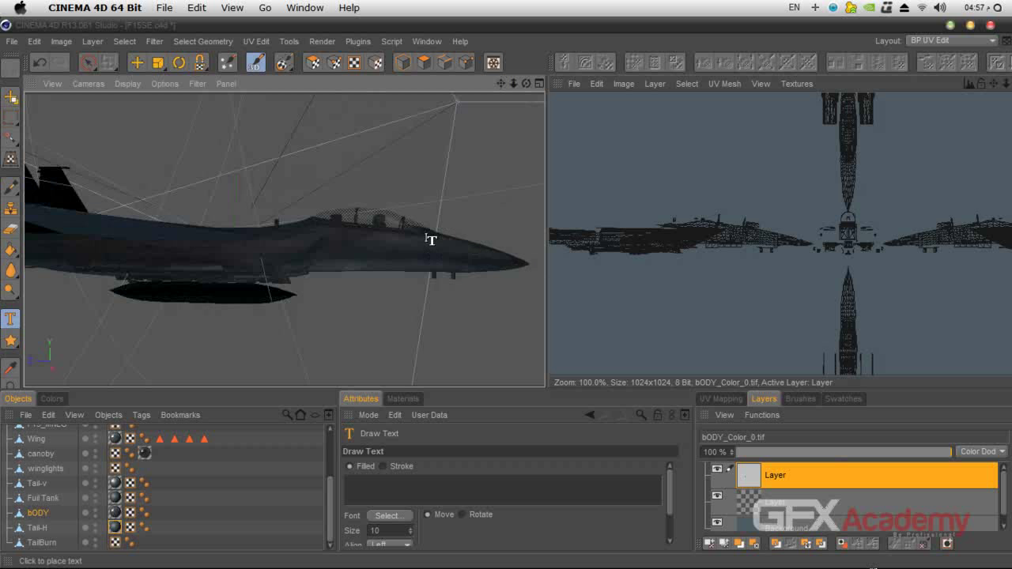
pyautogui.press('9')
pyautogui.click(435, 264)
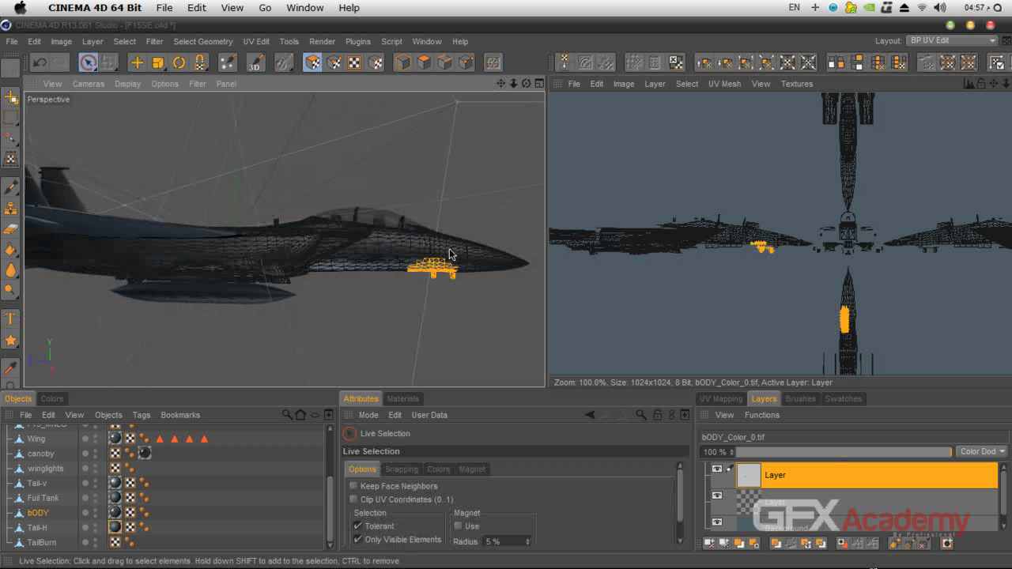
pyautogui.click(460, 322)
pyautogui.moveTo(526, 84); pyautogui.dragTo(459, 96)
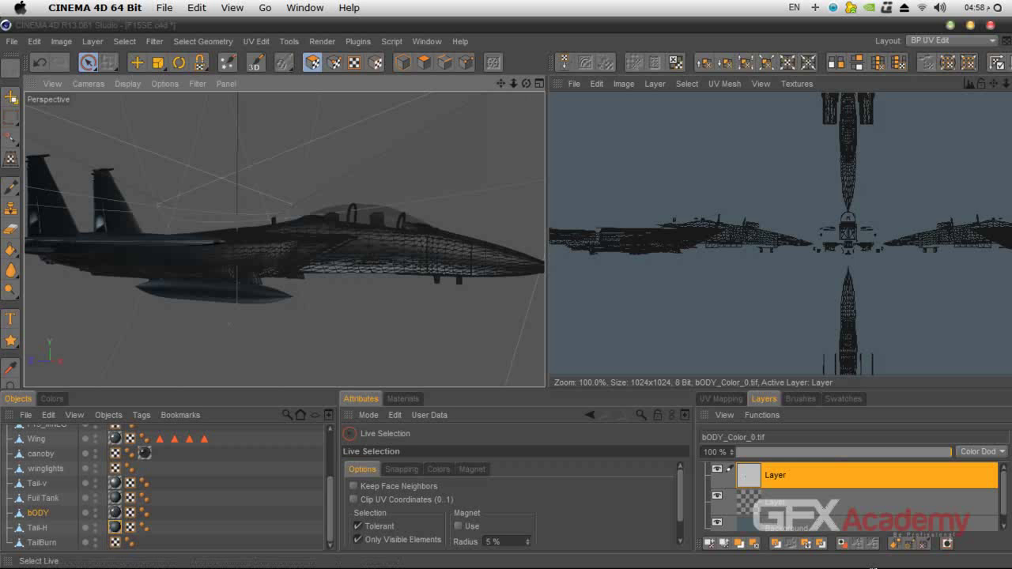
# Switch to the jet reference folder and open the photo 20000202-f-5385s-002.jpg
pyautogui.press('super+Tab')
pyautogui.doubleClick(546, 88)
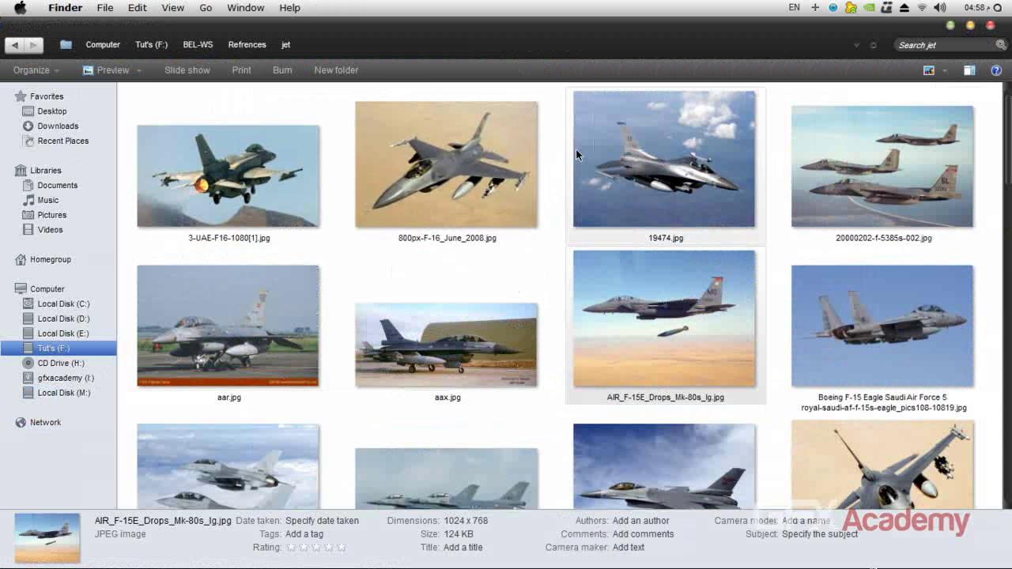
pyautogui.click(890, 169)
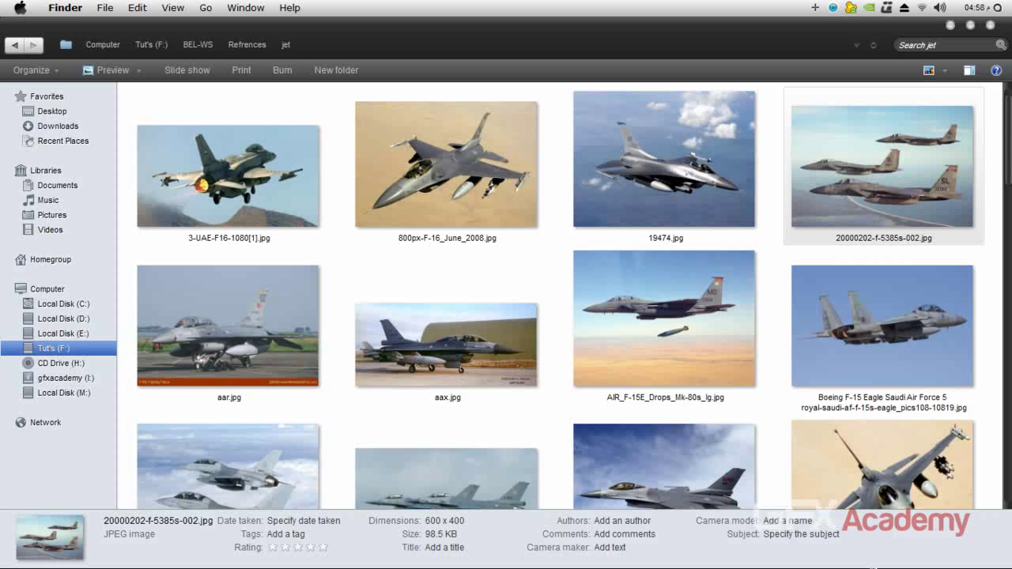
pyautogui.press('Return')
pyautogui.doubleClick(350, 129)
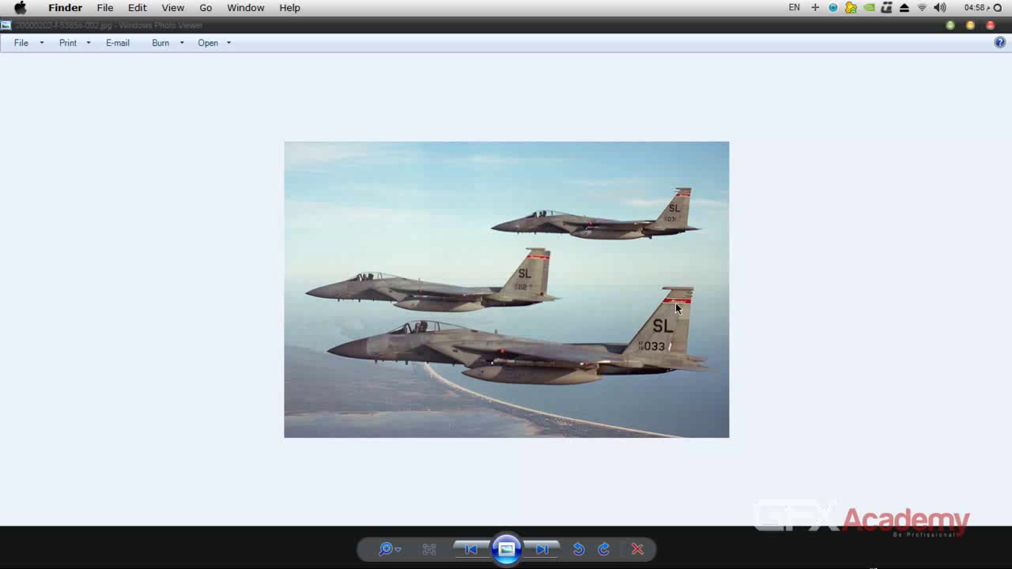
# Examine the tail lettering, insignia and fuselage markings on the following jet reference photos, and return to the jet model without saving textures
pyautogui.click(537, 550)
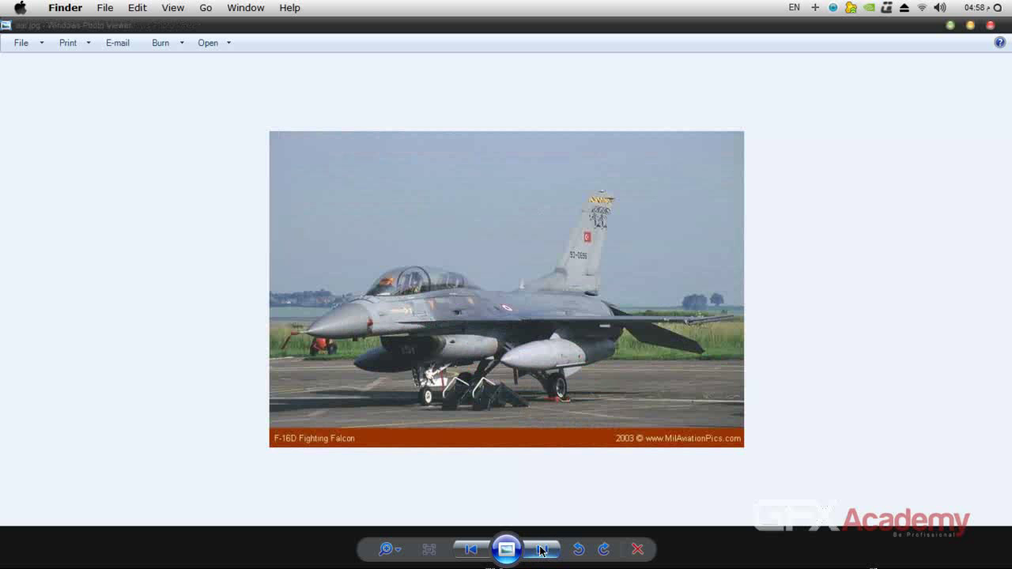
pyautogui.click(538, 550)
pyautogui.click(540, 550)
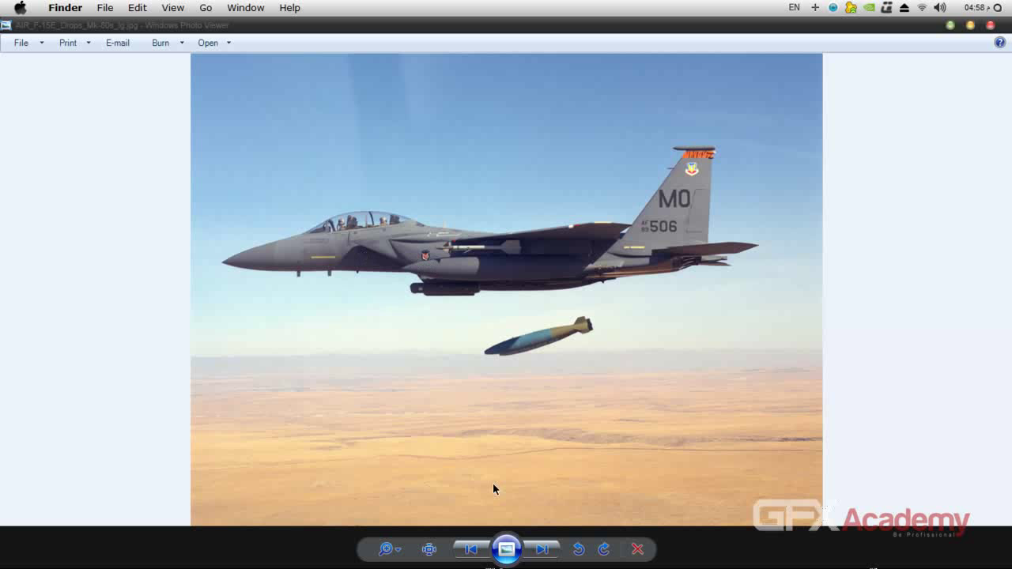
pyautogui.click(541, 551)
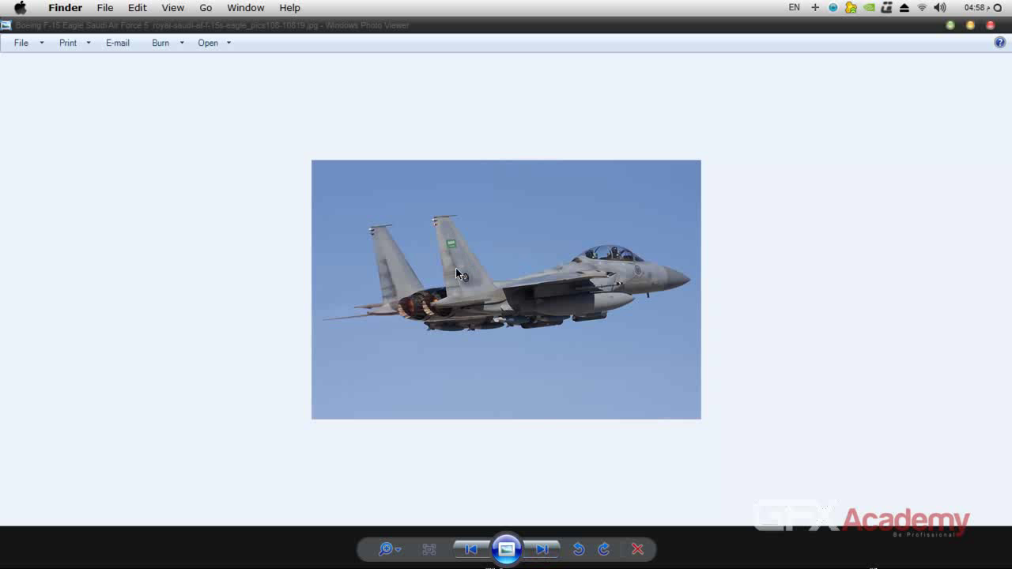
pyautogui.click(541, 549)
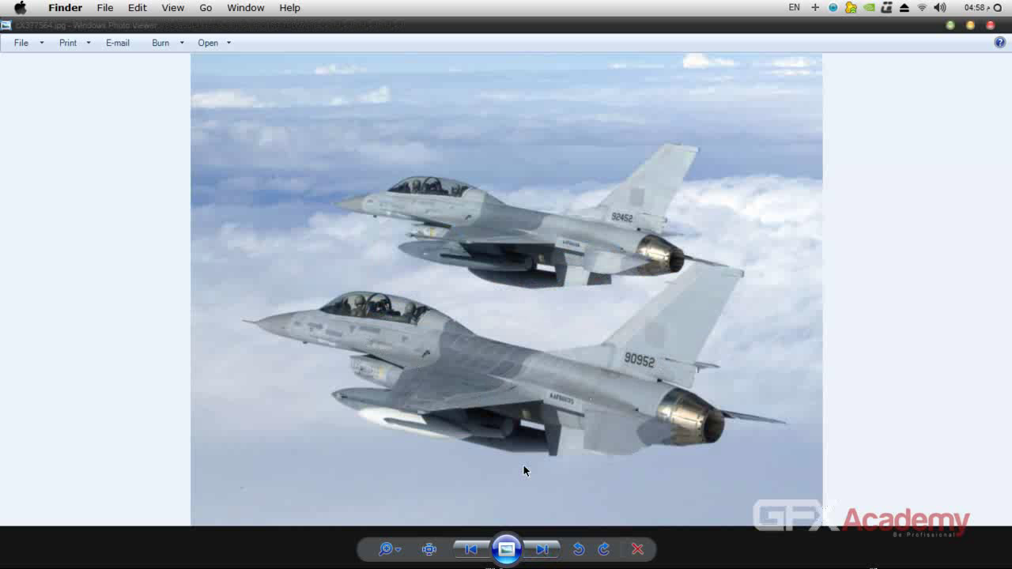
pyautogui.click(543, 550)
pyautogui.click(545, 549)
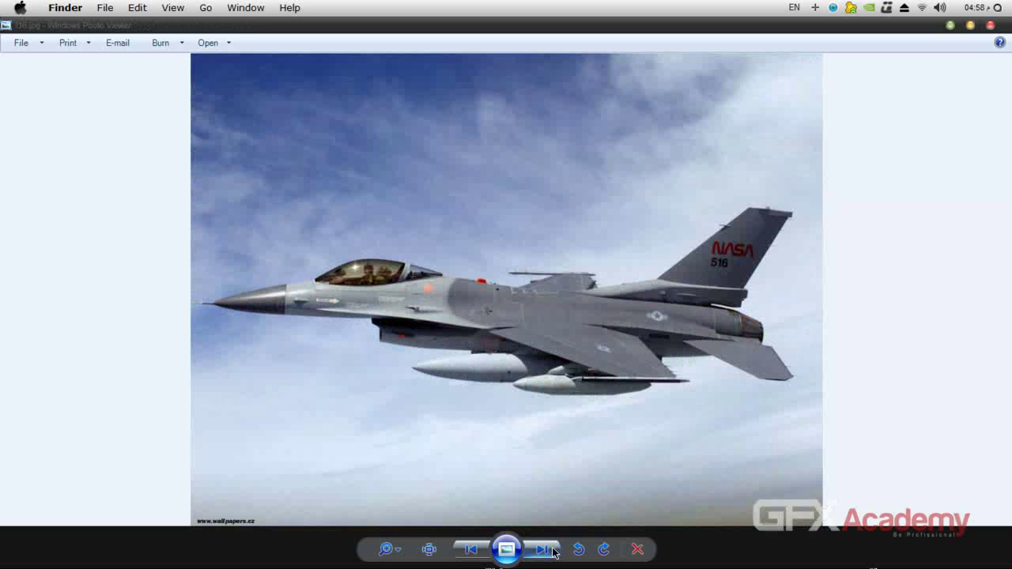
pyautogui.click(544, 549)
pyautogui.click(544, 549)
pyautogui.click(543, 549)
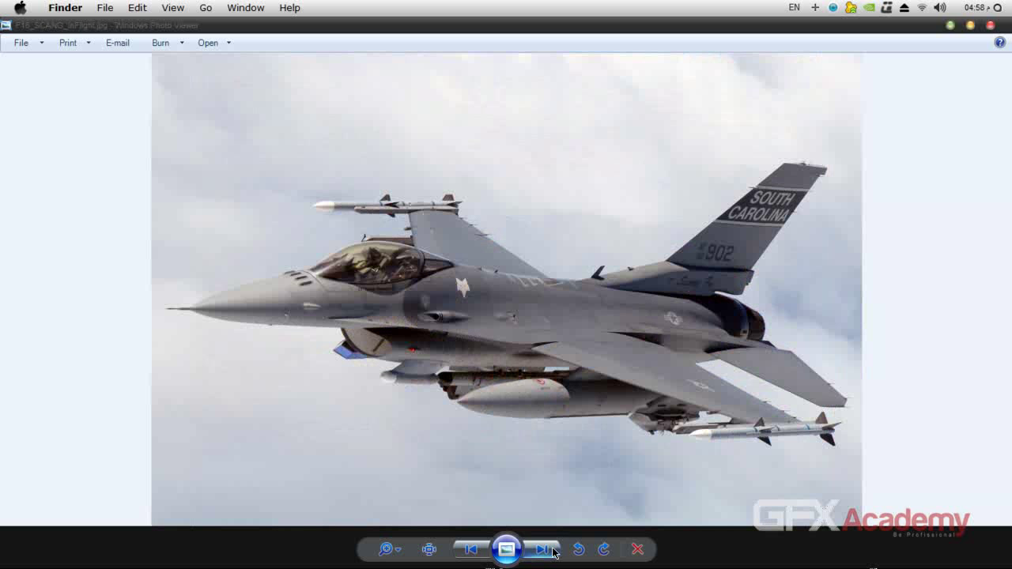
pyautogui.click(552, 550)
pyautogui.click(552, 551)
pyautogui.click(553, 551)
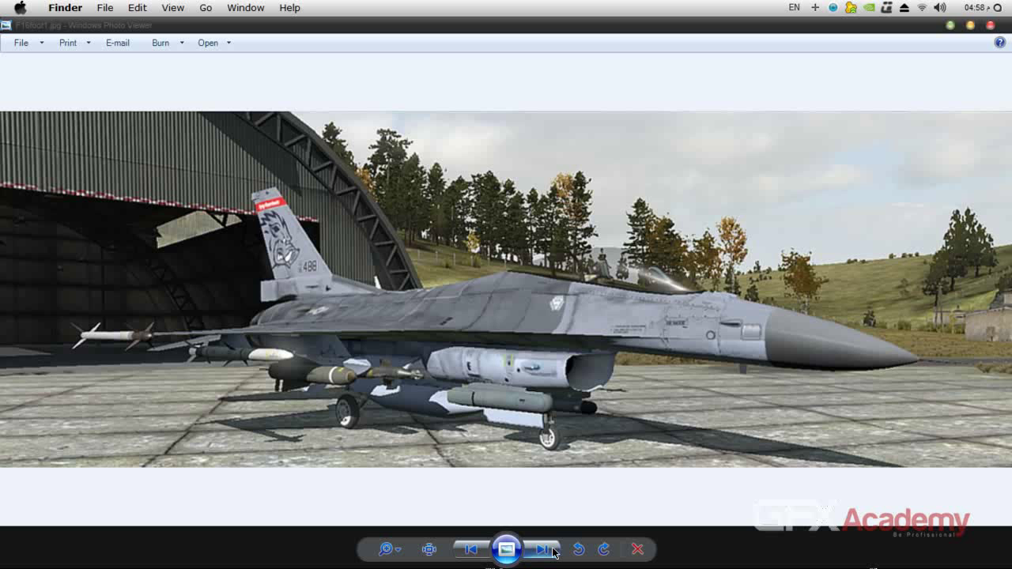
pyautogui.click(553, 550)
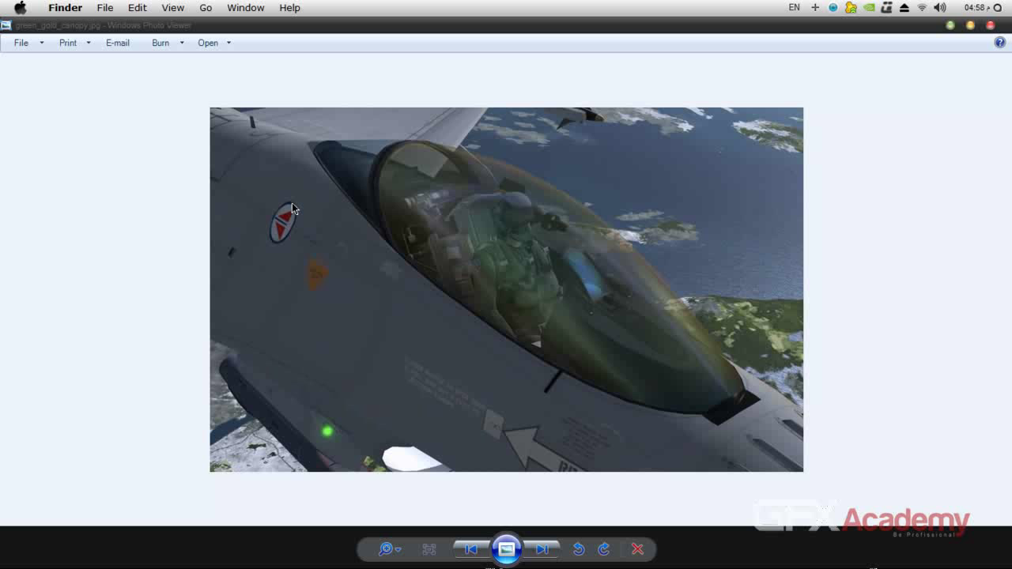
pyautogui.click(536, 550)
pyautogui.click(539, 550)
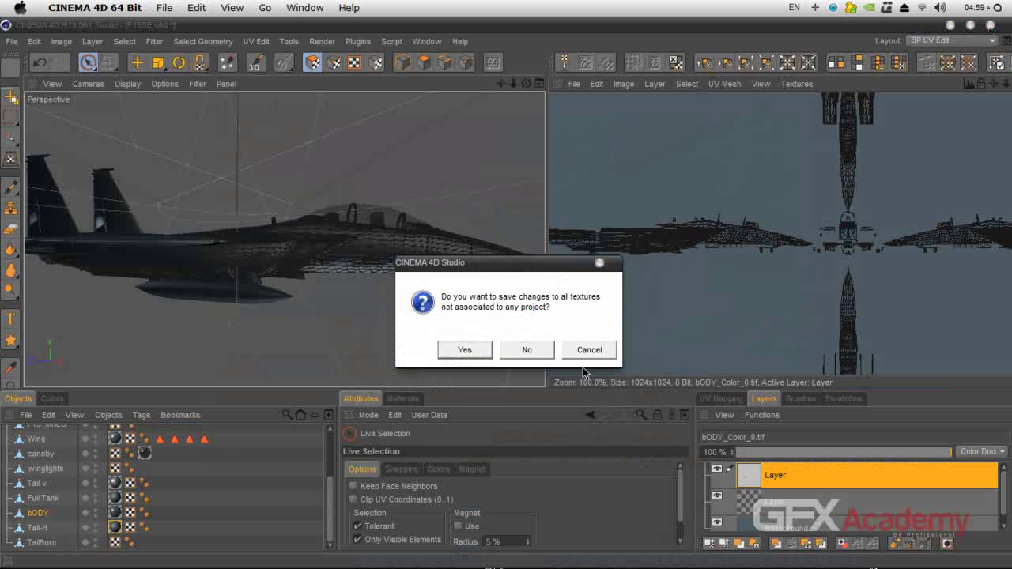
pyautogui.click(587, 350)
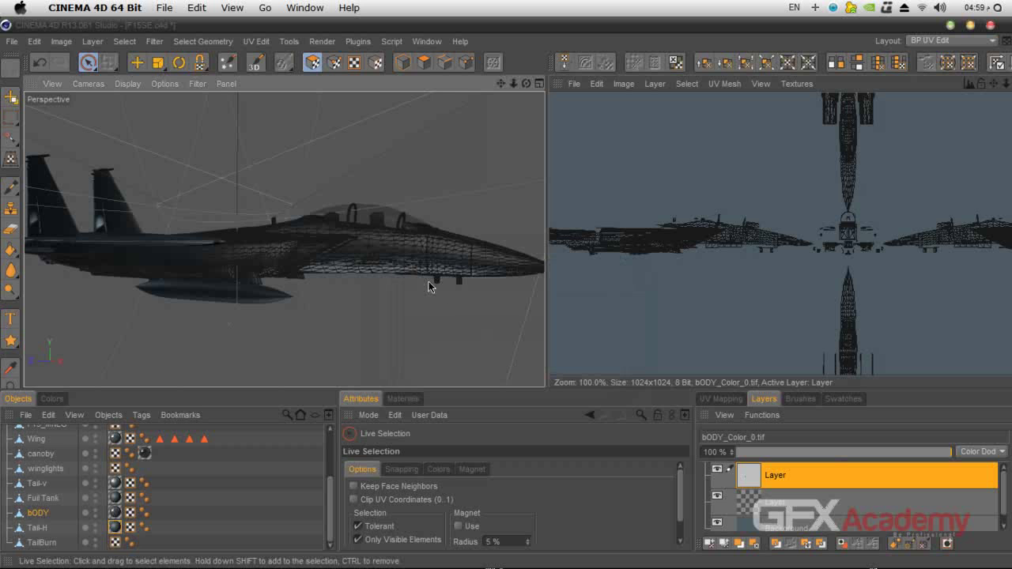
# Switch to Adobe Photoshop CS5 and start a new document 1024 pixels wide and 1024 pixels high
pyautogui.moveTo(519, 563)
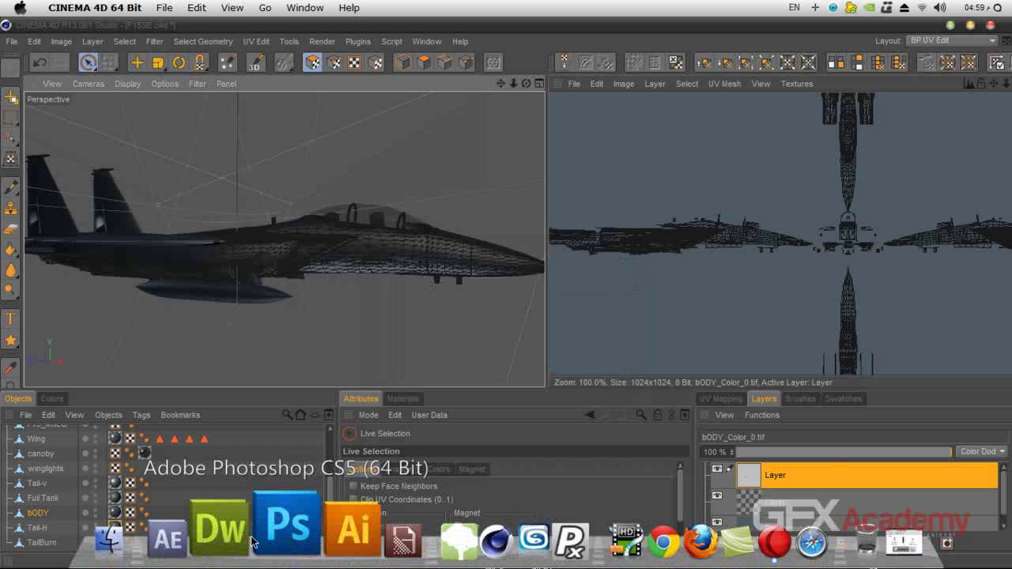
pyautogui.click(275, 535)
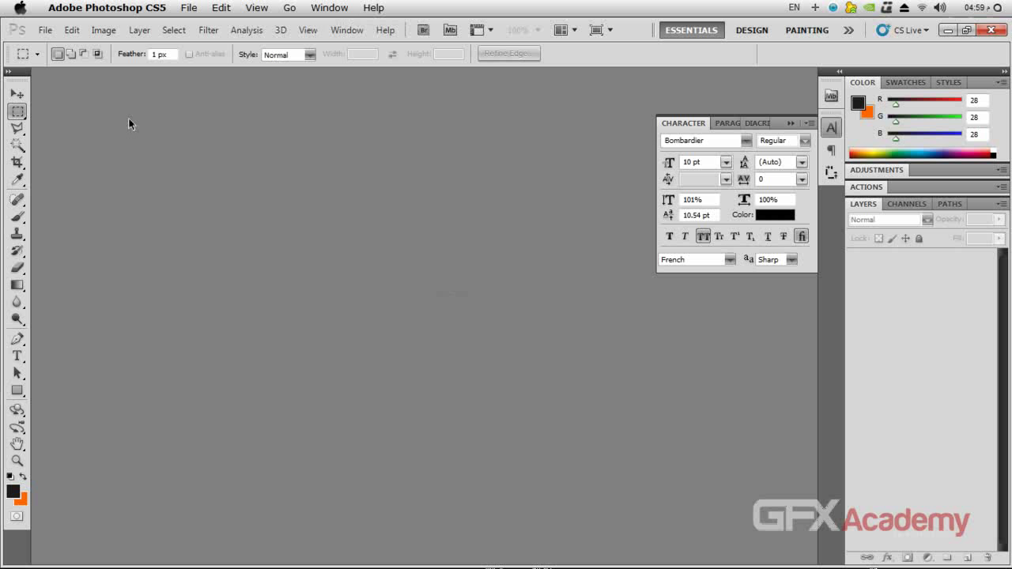
pyautogui.click(45, 32)
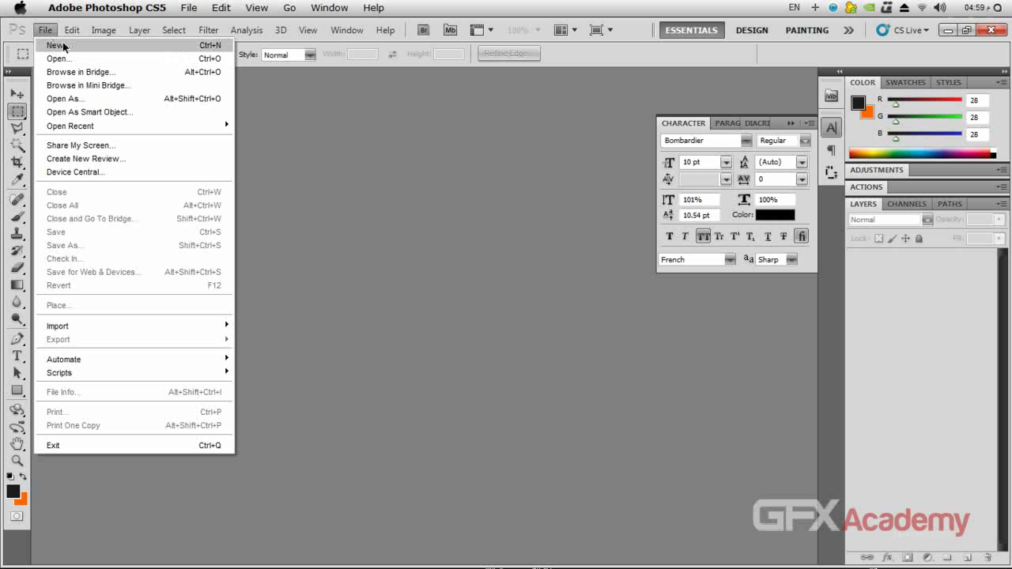
pyautogui.click(64, 43)
pyautogui.moveTo(443, 192); pyautogui.dragTo(375, 192)
pyautogui.write('1024')
pyautogui.moveTo(440, 215); pyautogui.dragTo(387, 218)
pyautogui.write('1024')
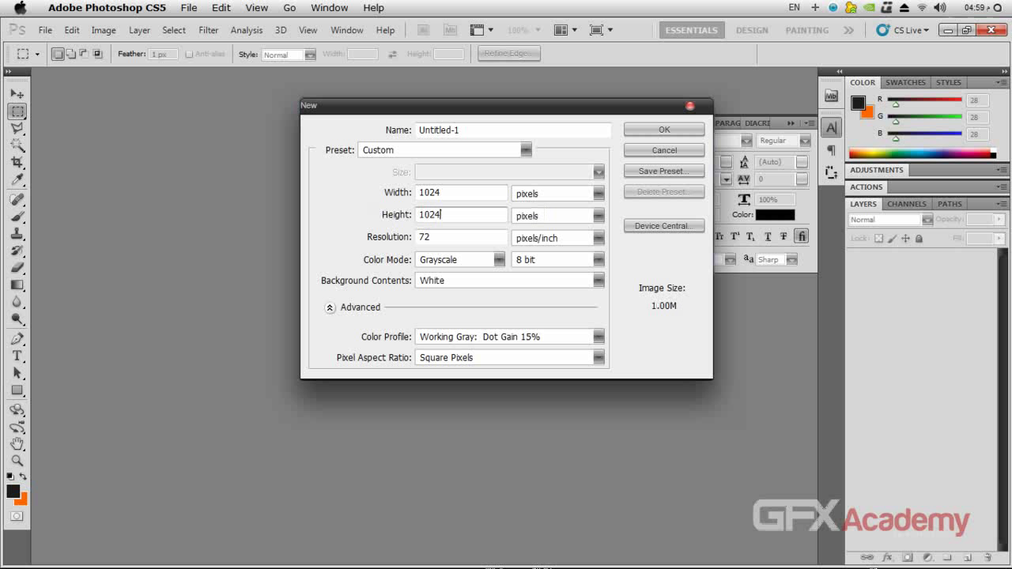
# Create the document with a resolution of 600 pixels/inch, RGB Color mode and 16 bit depth
pyautogui.click(457, 235)
pyautogui.doubleClick(457, 235)
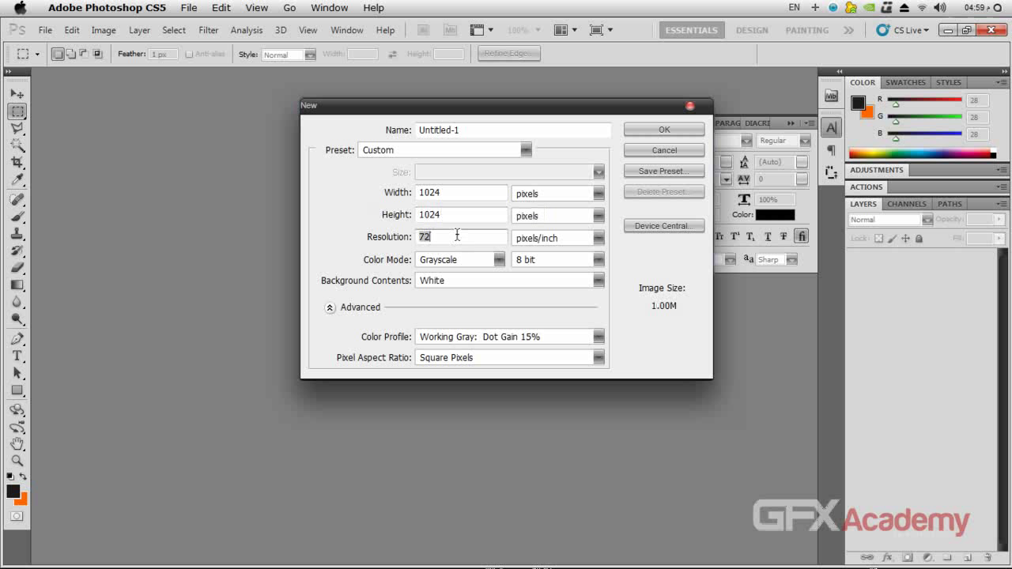
pyautogui.write('600')
pyautogui.click(443, 261)
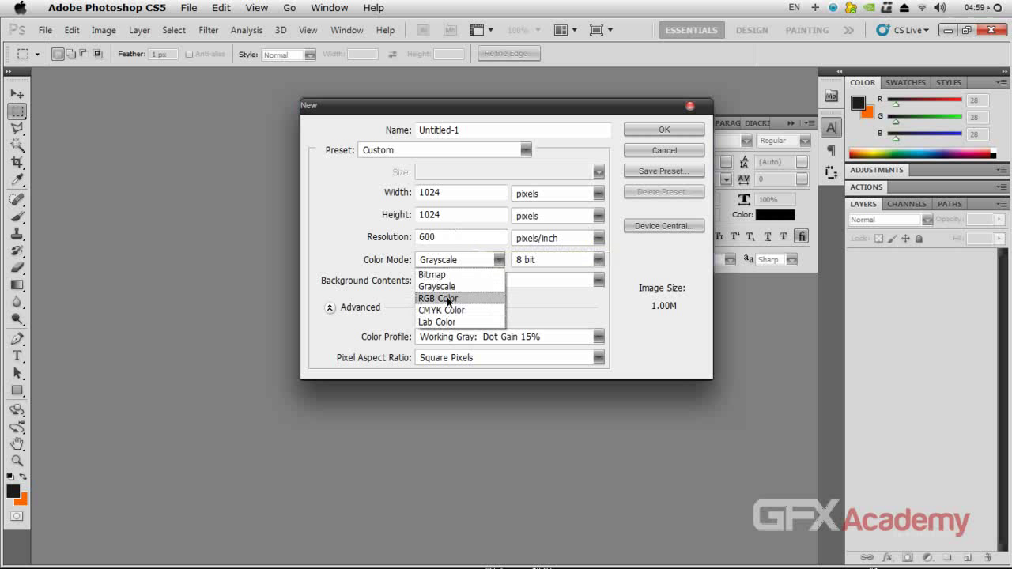
pyautogui.click(441, 298)
pyautogui.click(550, 260)
pyautogui.click(526, 298)
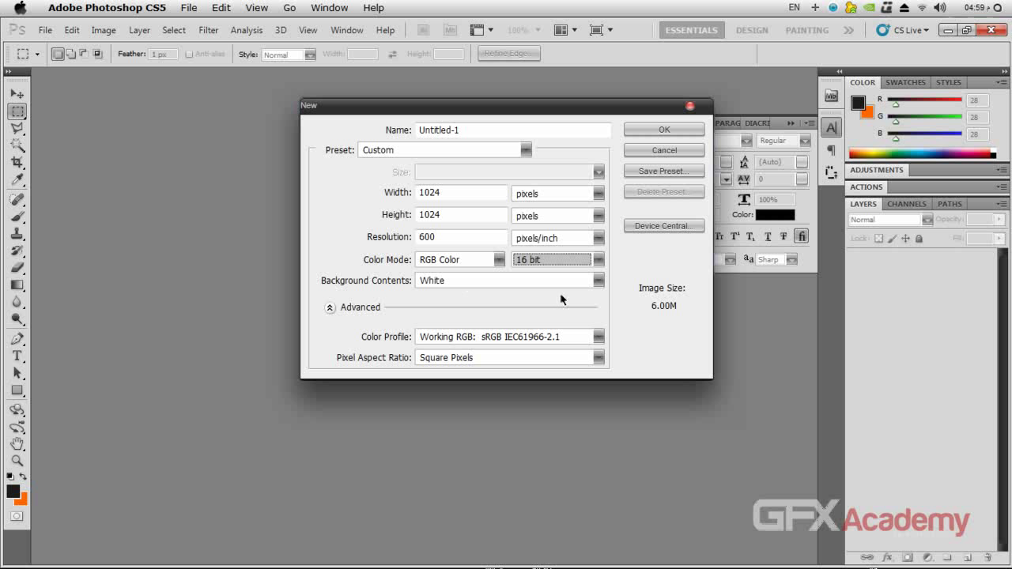
pyautogui.click(669, 127)
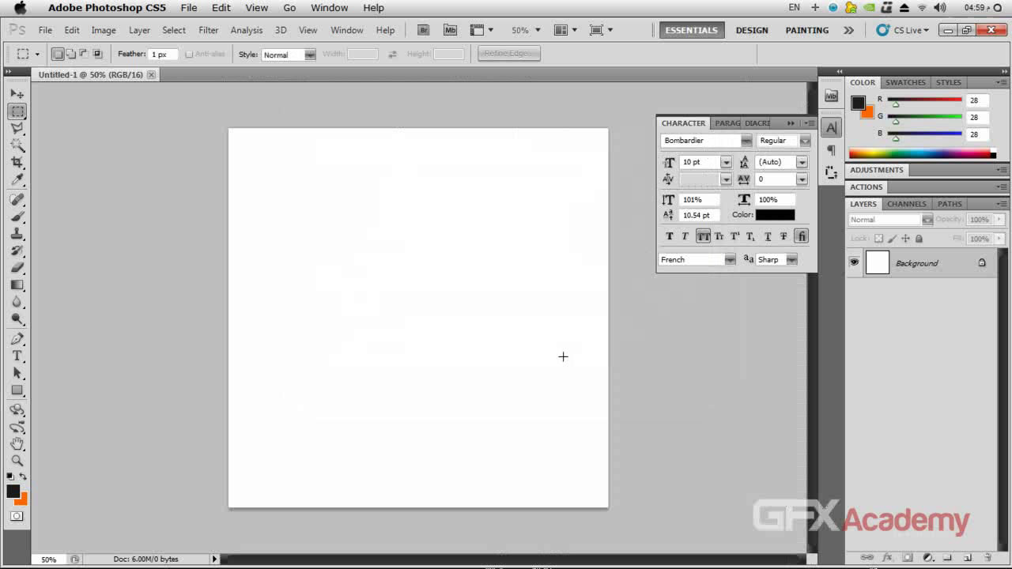
# Activate the Type tool and choose the Roundels font for the text
pyautogui.click(18, 357)
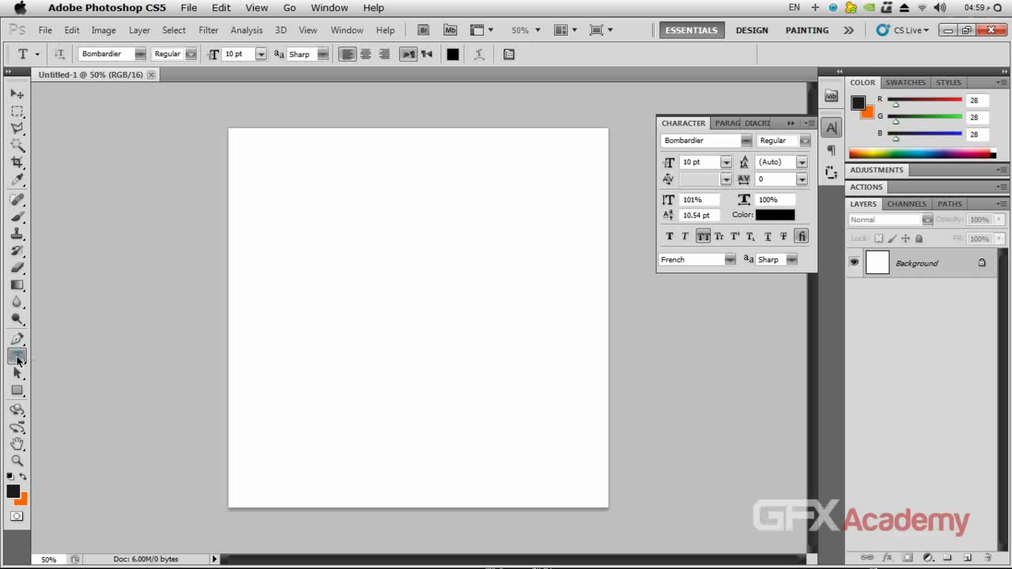
pyautogui.click(139, 54)
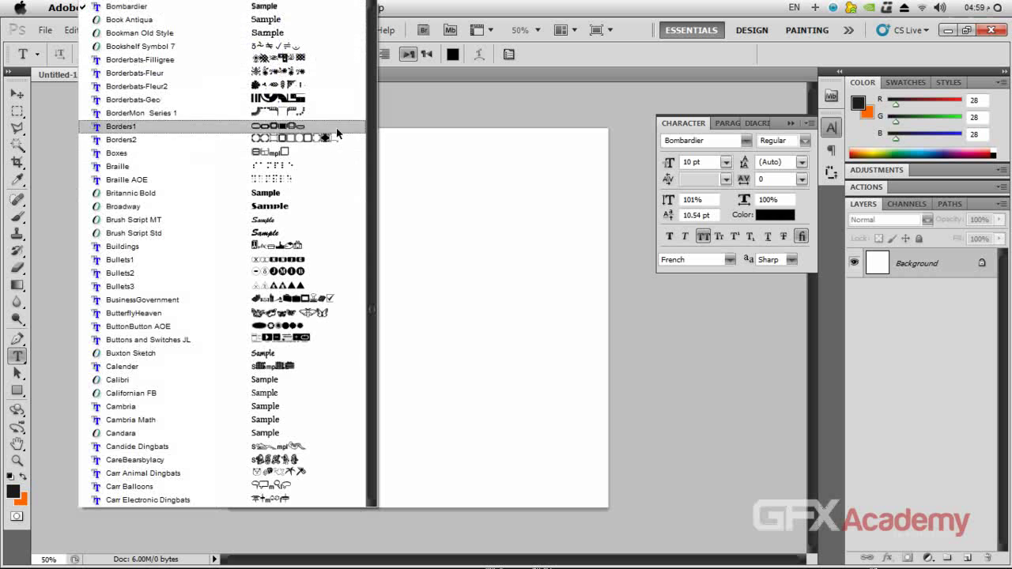
pyautogui.write('c')
pyautogui.moveTo(374, 313); pyautogui.dragTo(359, 430)
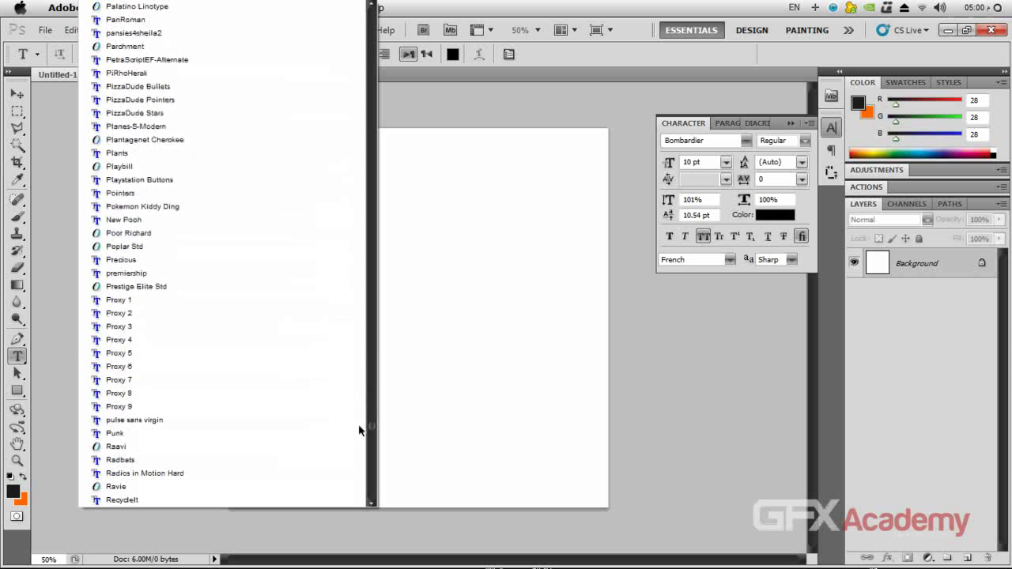
pyautogui.scroll(-5, 296, 422)
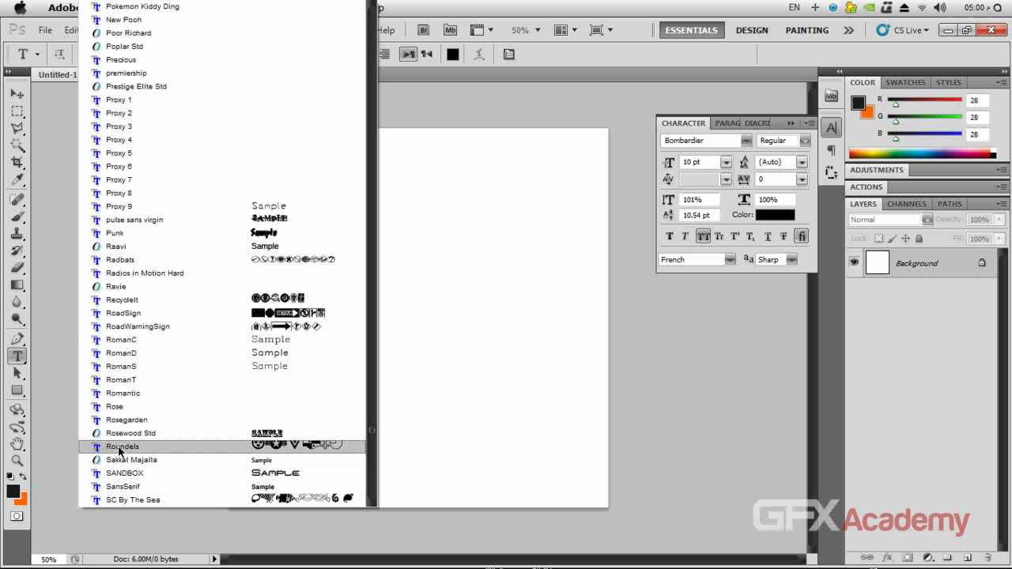
pyautogui.click(122, 446)
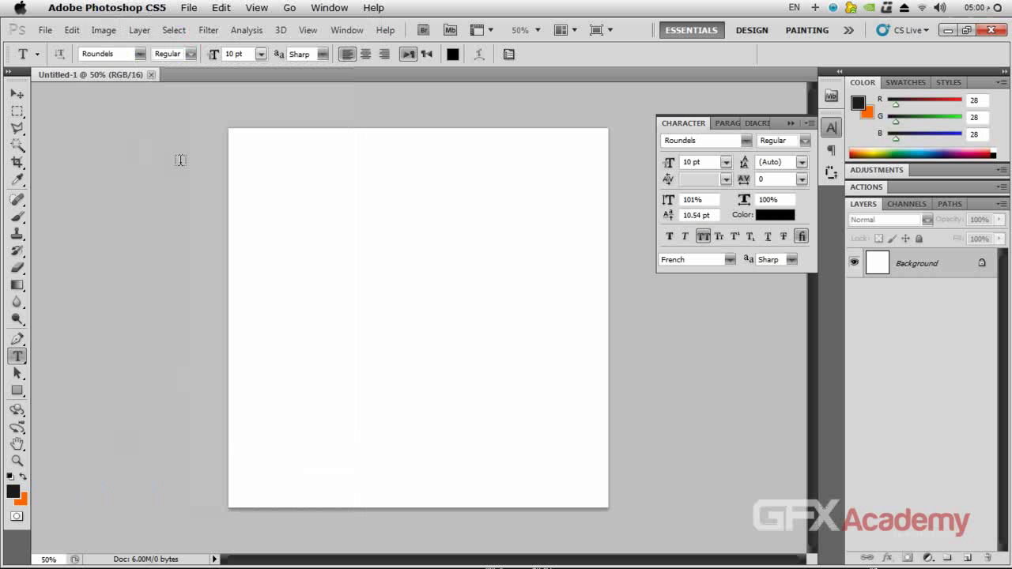
# Start a text on the canvas and try Roundels characters, settling on the circled star with outlined rectangular side bars
pyautogui.click(381, 325)
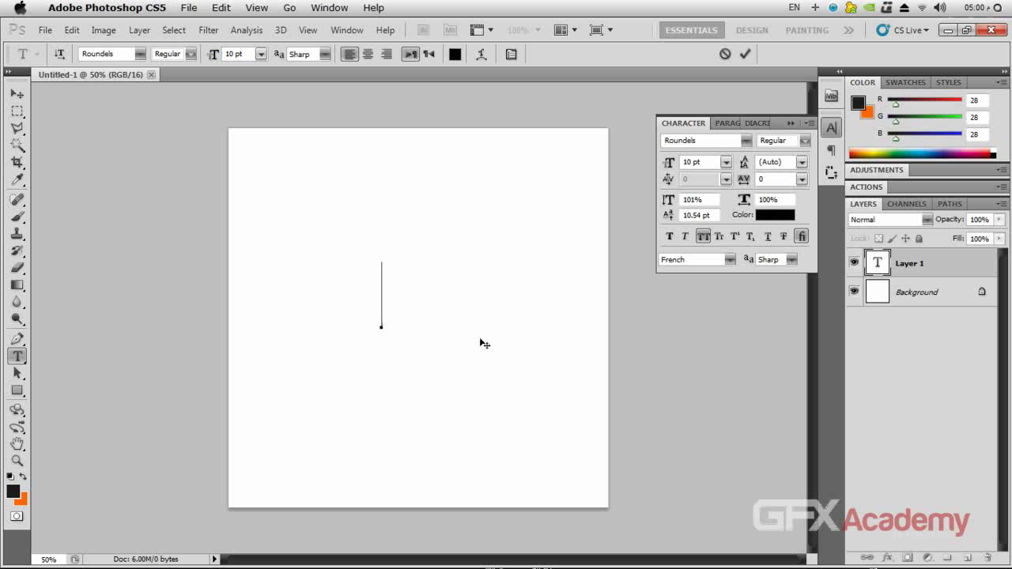
pyautogui.write('a')
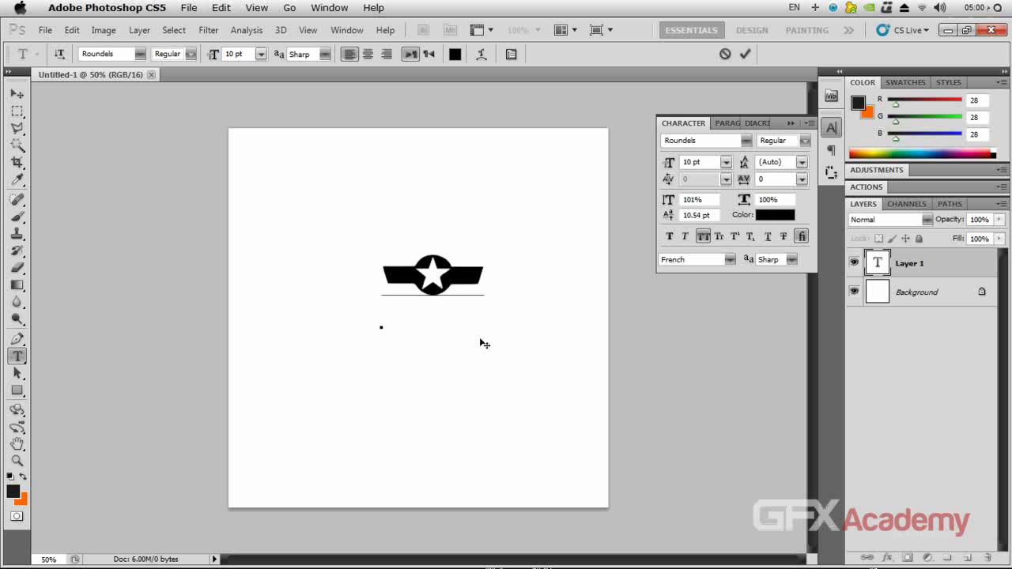
pyautogui.press('BackSpace')
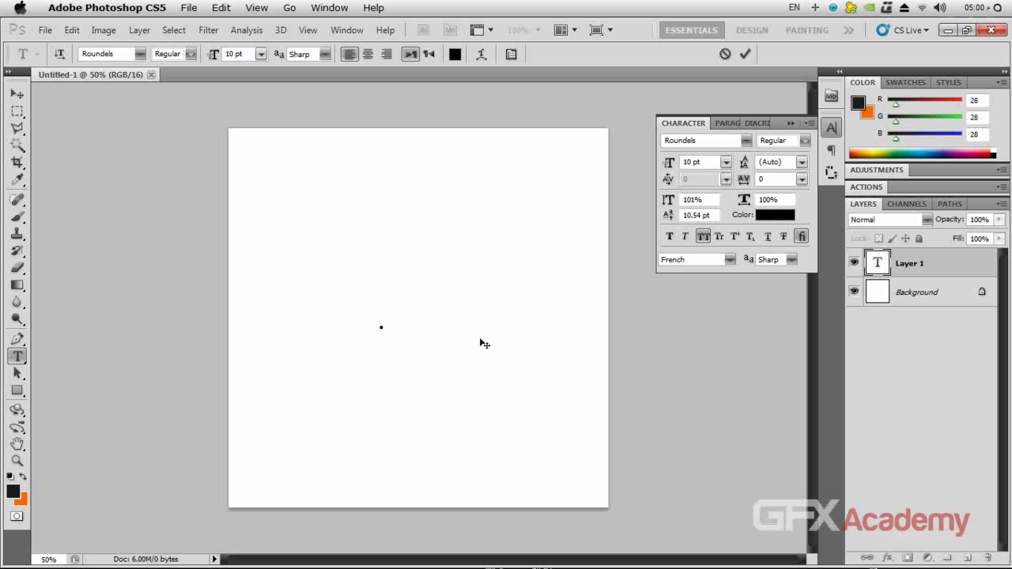
pyautogui.write('u')
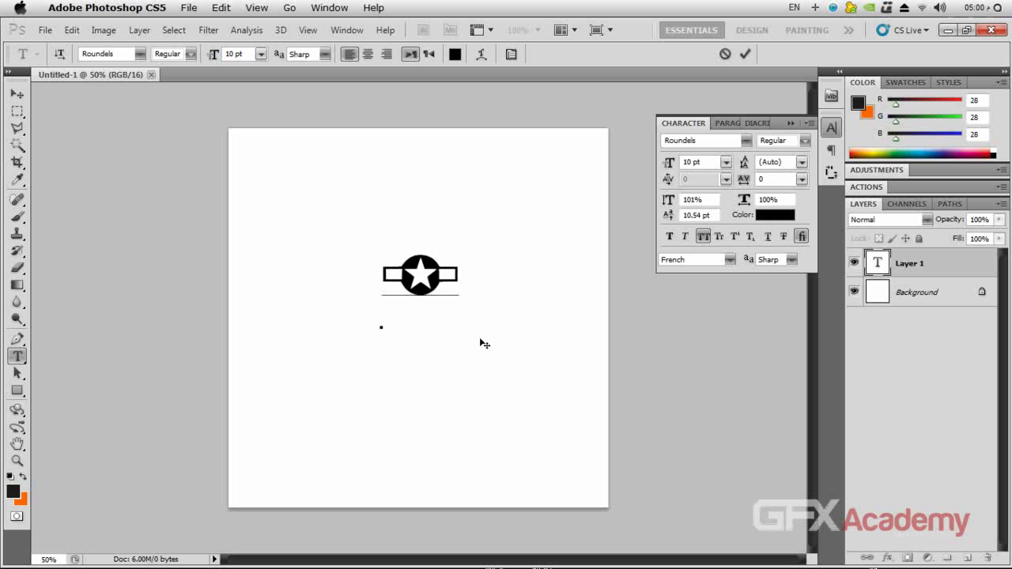
pyautogui.press('Left')
pyautogui.press('Delete')
pyautogui.hotkey('ctrl', 'z')
pyautogui.press('BackSpace')
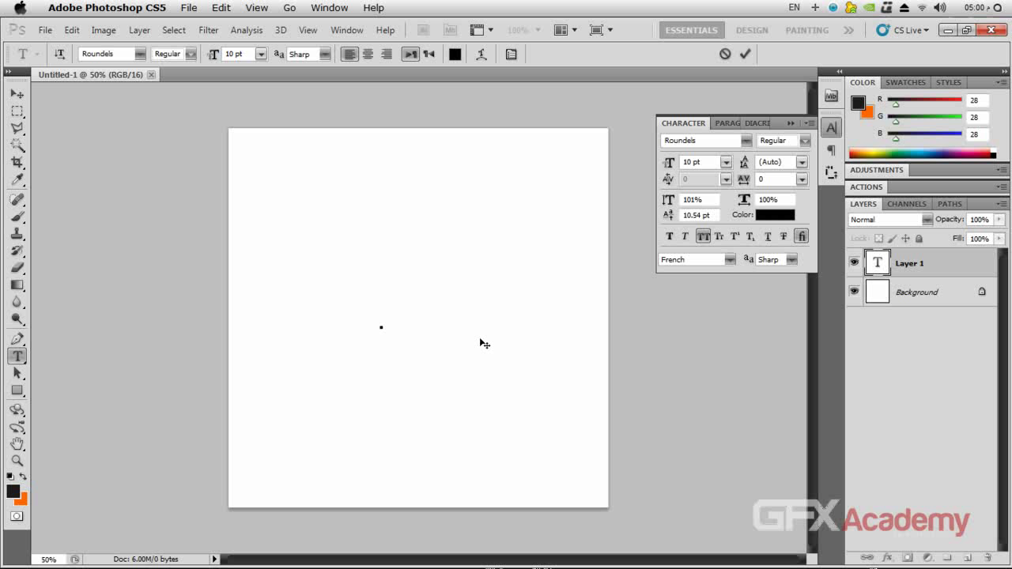
pyautogui.write('a')
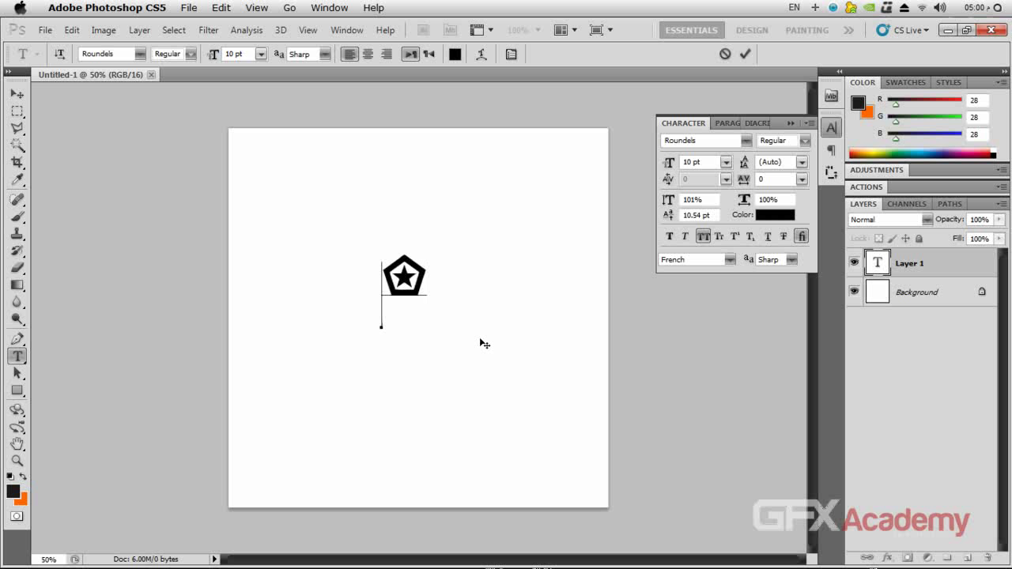
pyautogui.press('BackSpace')
pyautogui.write('b')
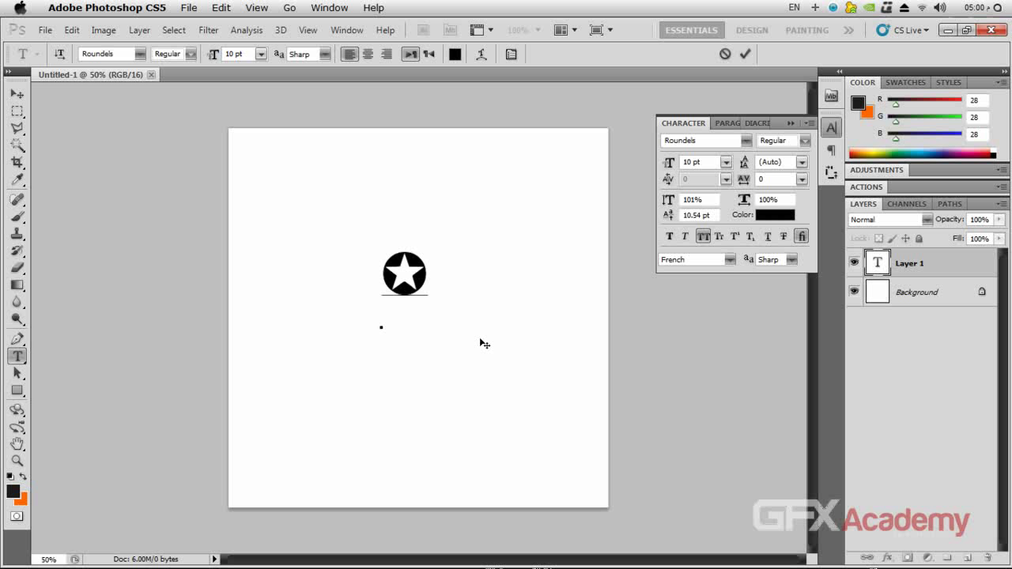
pyautogui.press('BackSpace')
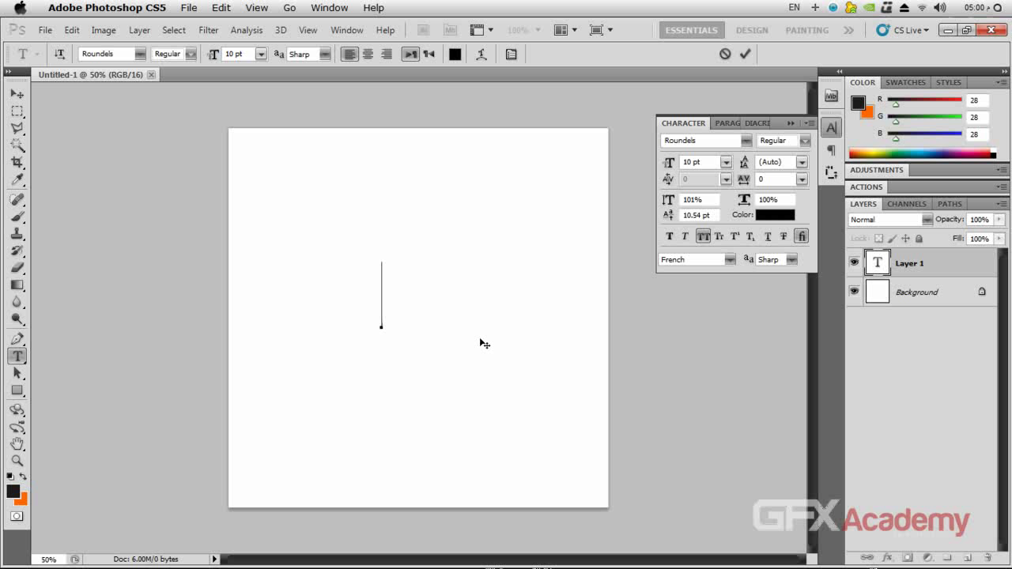
pyautogui.write('a')
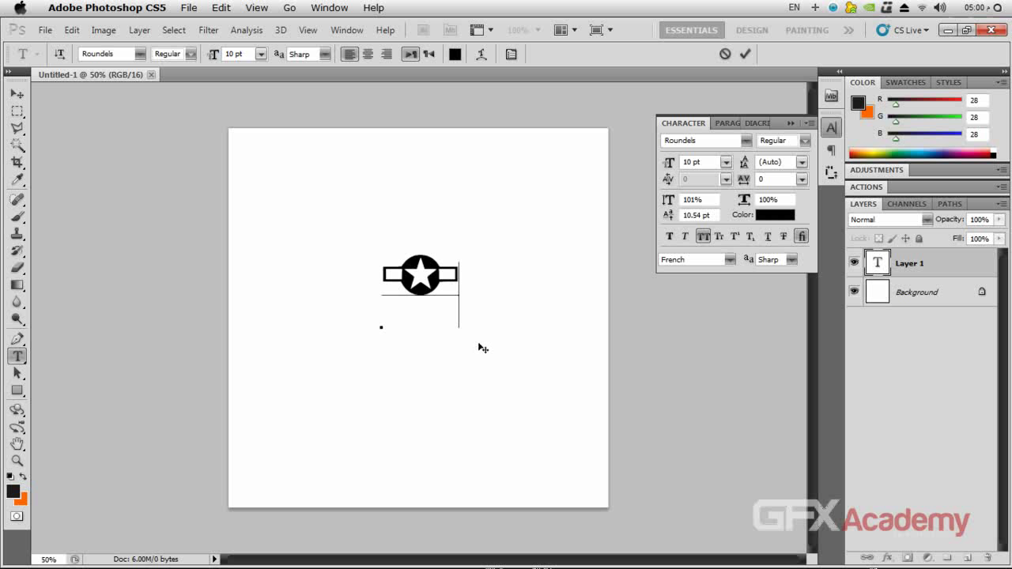
# Set the font size of the insignia character to 72 pt
pyautogui.moveTo(464, 279); pyautogui.dragTo(398, 280)
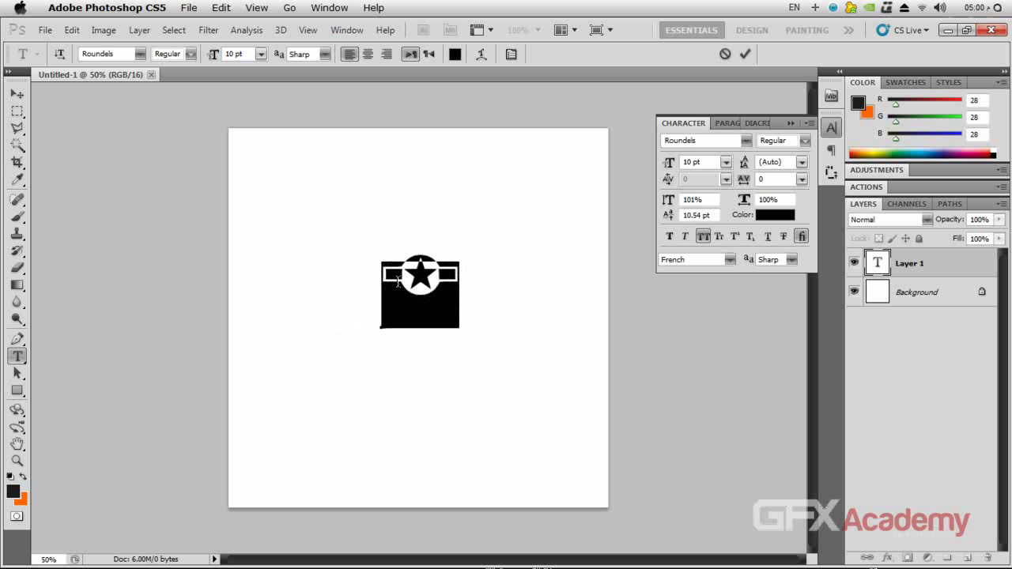
pyautogui.click(260, 53)
pyautogui.click(272, 305)
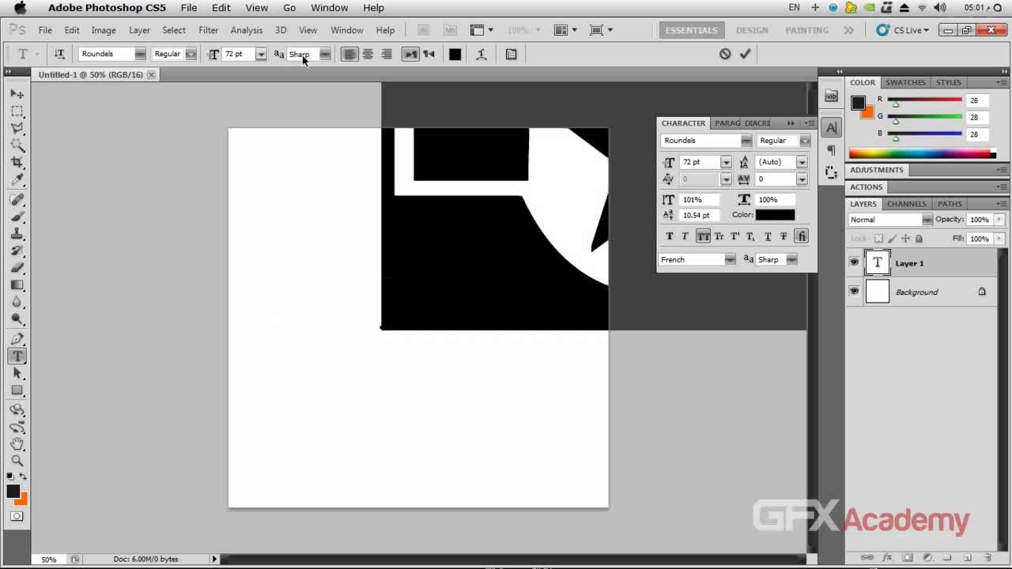
# Try Smooth anti-aliasing on the insignia character, and set it back to Sharp
pyautogui.click(322, 54)
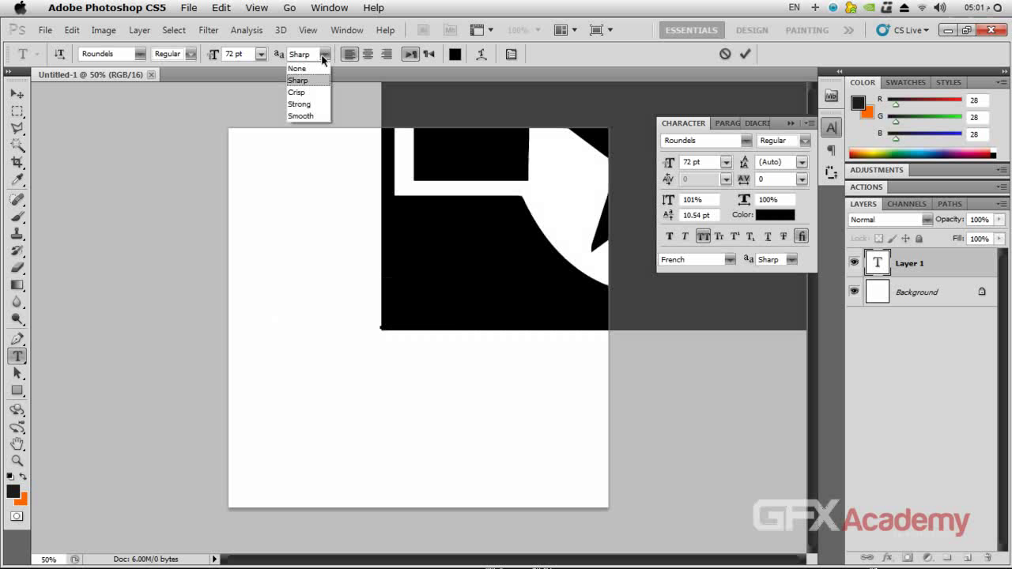
pyautogui.click(303, 114)
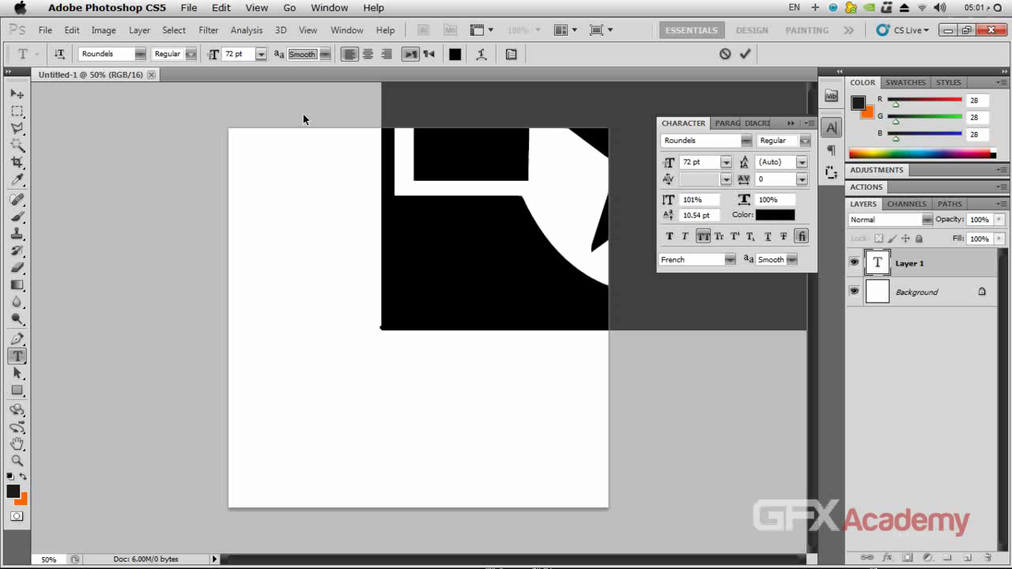
pyautogui.click(316, 56)
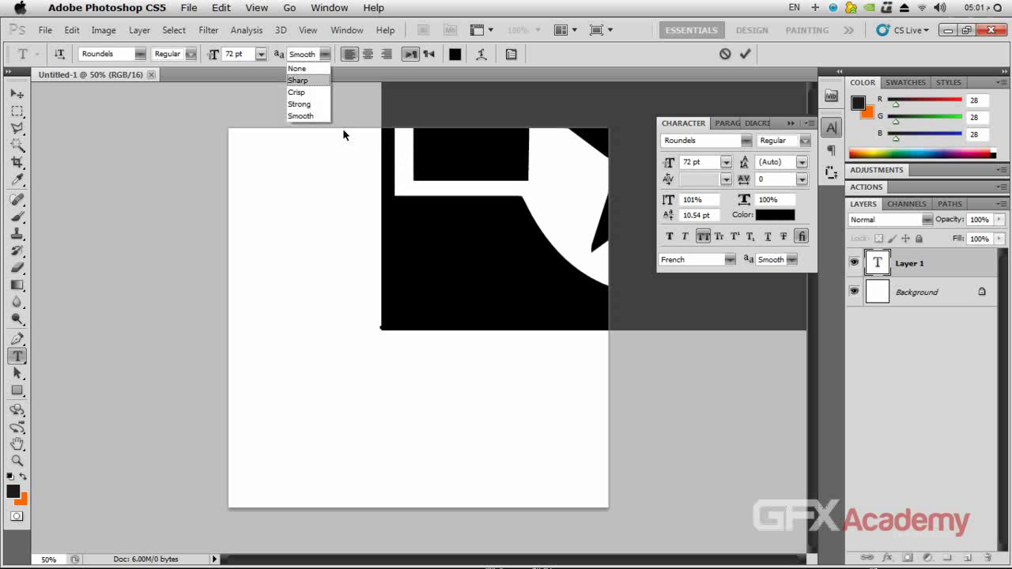
pyautogui.click(298, 82)
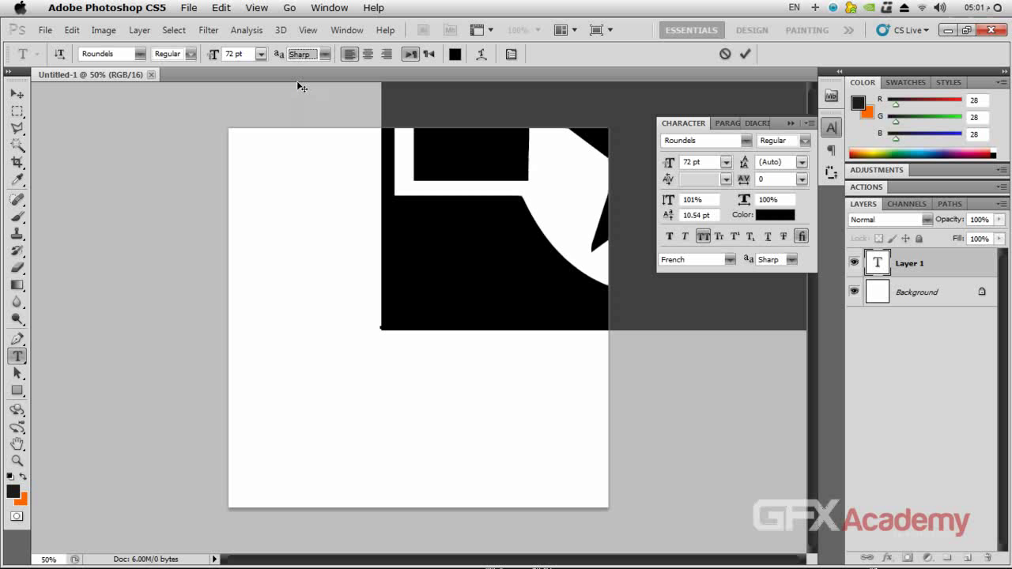
# Move the oversized insignia down and to the left so its upper-right corner lies inside the canvas
pyautogui.click(19, 96)
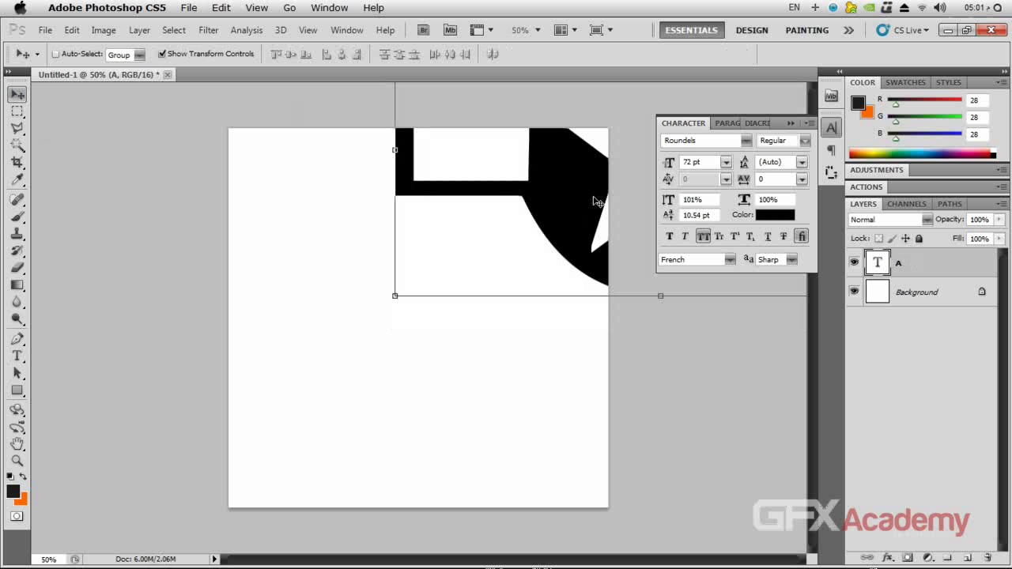
pyautogui.moveTo(408, 370); pyautogui.dragTo(429, 369)
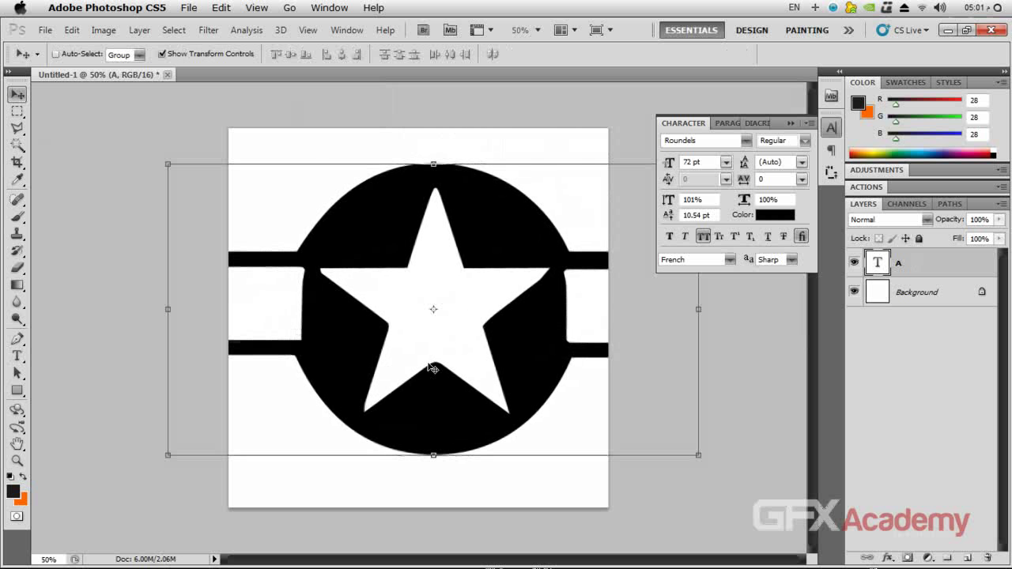
pyautogui.moveTo(521, 308); pyautogui.dragTo(406, 355)
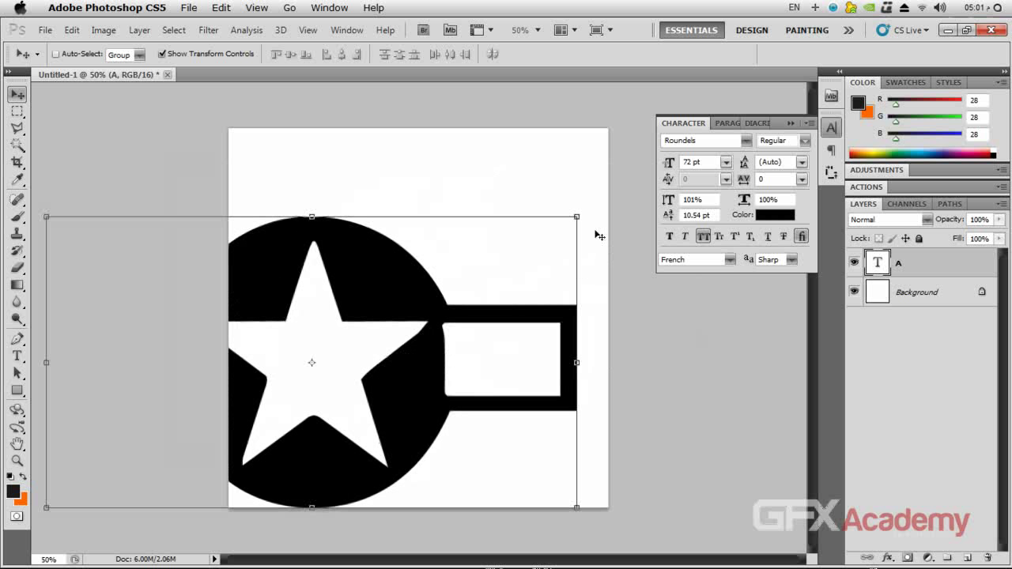
# Scale the insignia down proportionally to about 47 pt to fit the canvas, centre it horizontally, and deselect its layer
pyautogui.hotkey('ctrl', 't')
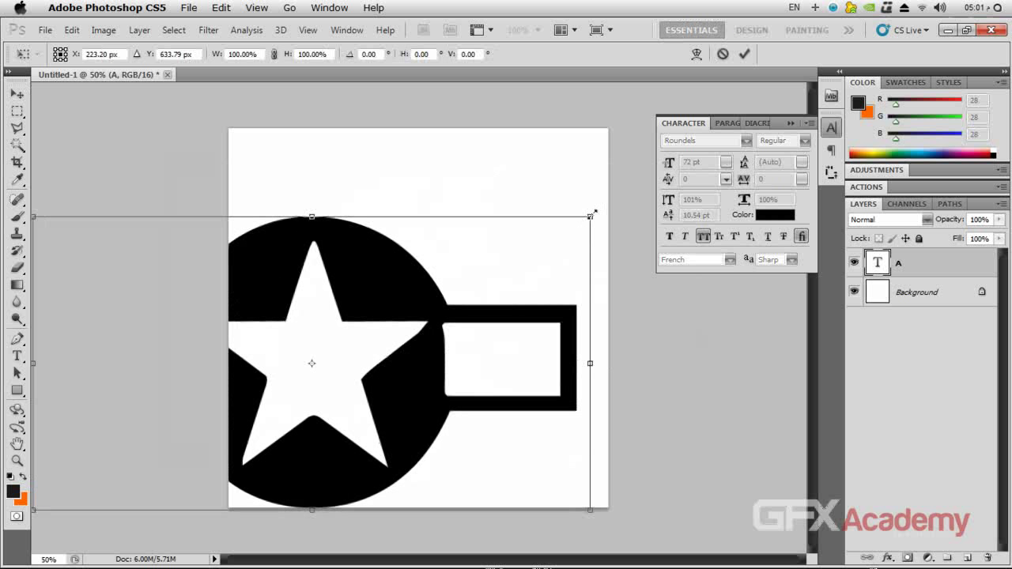
pyautogui.moveTo(590, 214); pyautogui.dragTo(536, 251)
pyautogui.moveTo(456, 338); pyautogui.dragTo(520, 303)
pyautogui.moveTo(608, 200); pyautogui.dragTo(569, 221)
pyautogui.moveTo(510, 286); pyautogui.dragTo(533, 280)
pyautogui.press('Return')
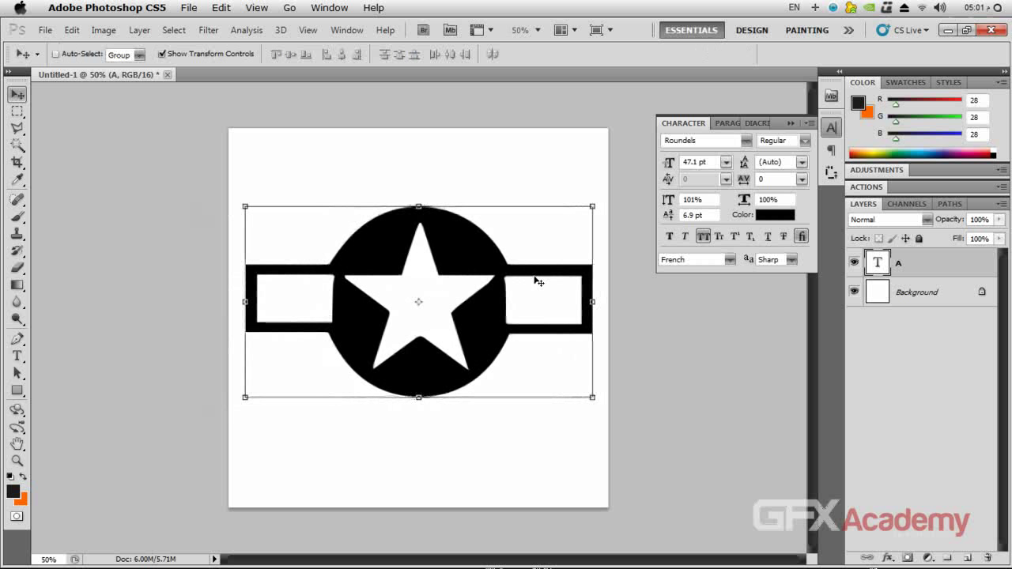
pyautogui.click(914, 352)
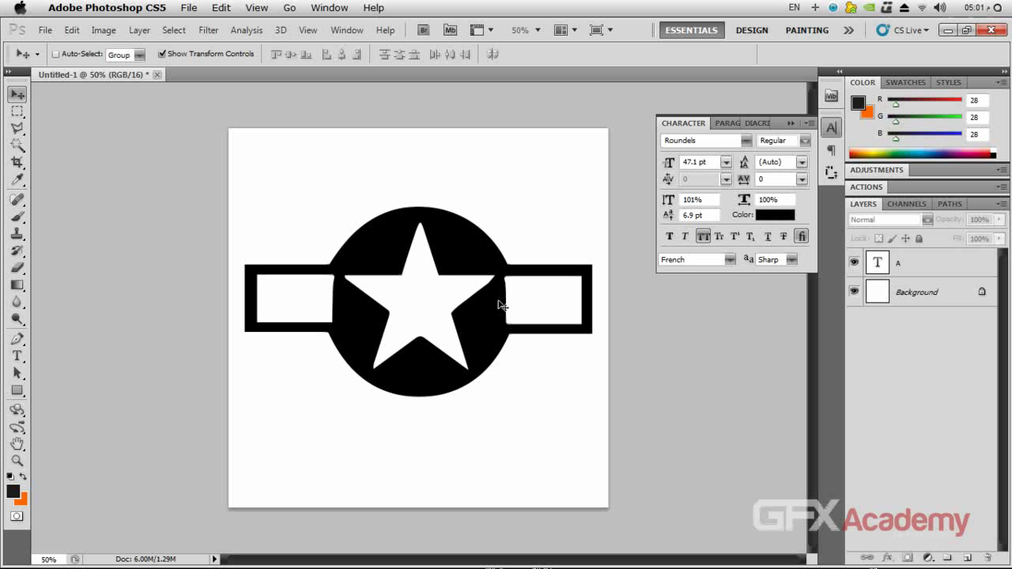
# Draw a horizontal 1 px line shape across the middle of the insignia's right bar with the Line tool
pyautogui.click(17, 390)
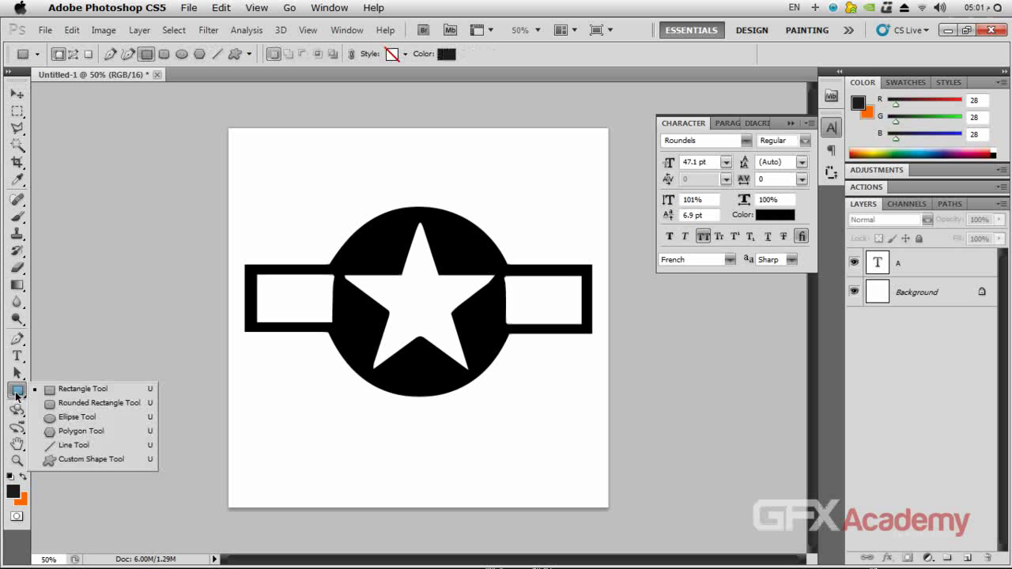
pyautogui.click(75, 445)
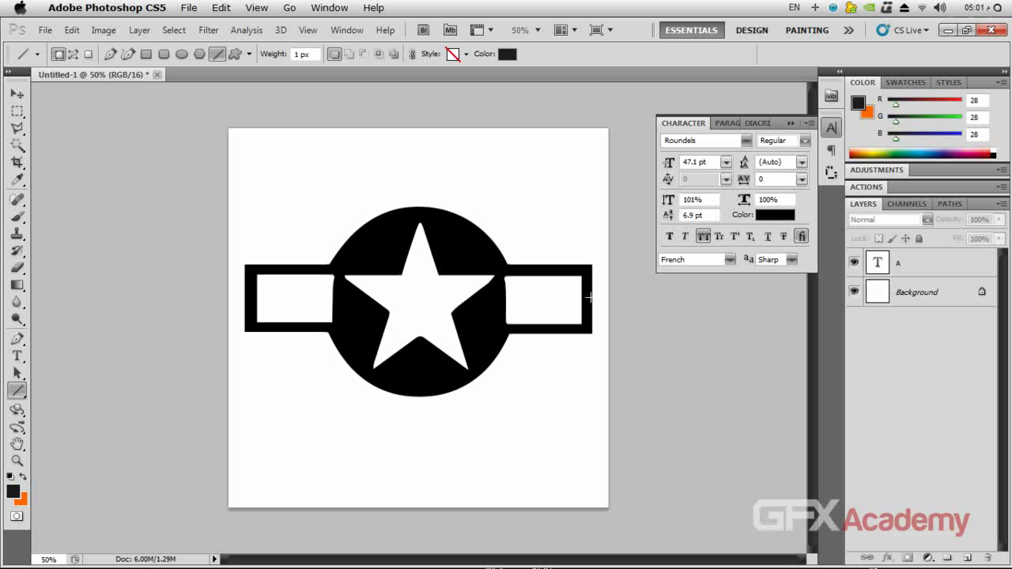
pyautogui.moveTo(589, 297); pyautogui.dragTo(503, 298)
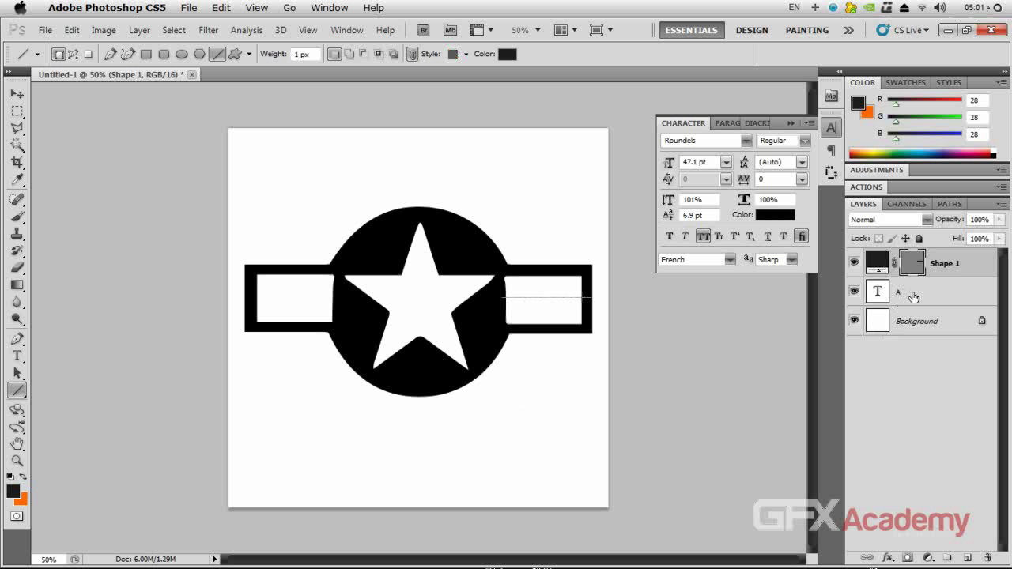
# Add a Stroke layer style to the line in the right bar and nudge the line slightly to the left
pyautogui.click(913, 263)
pyautogui.press('h')
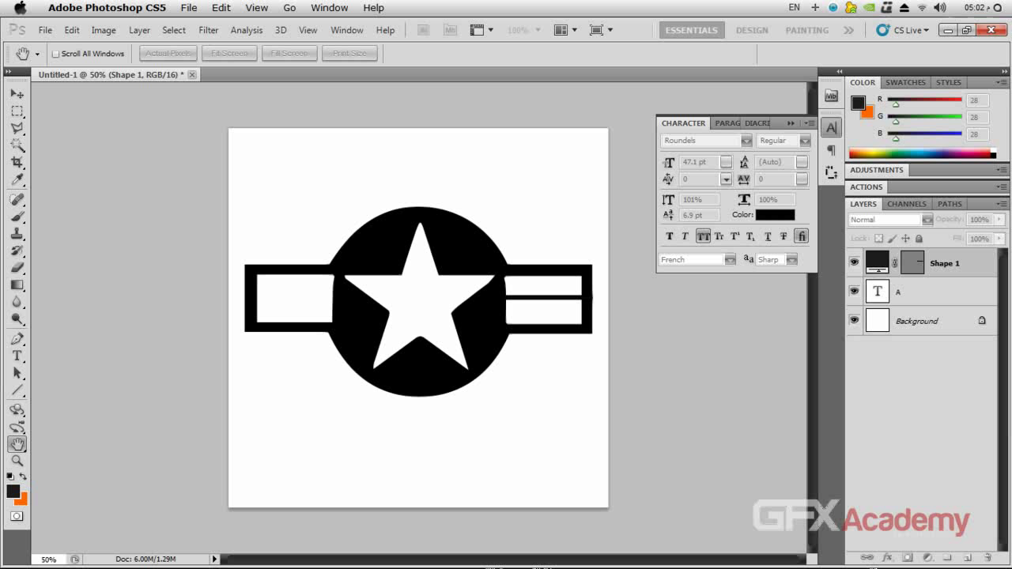
pyautogui.press('u')
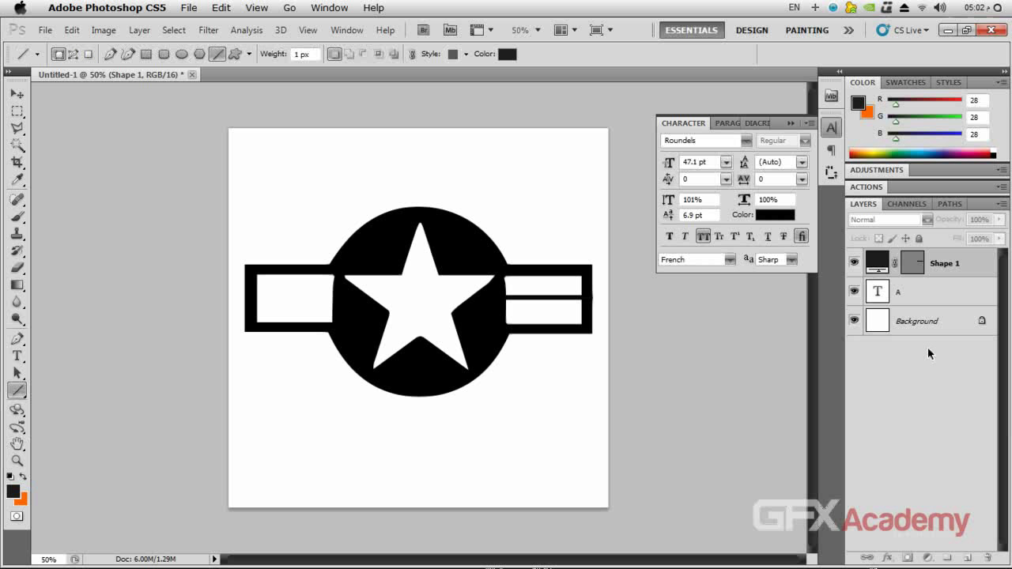
pyautogui.press('v')
pyautogui.press('Left')
pyautogui.press('Left')
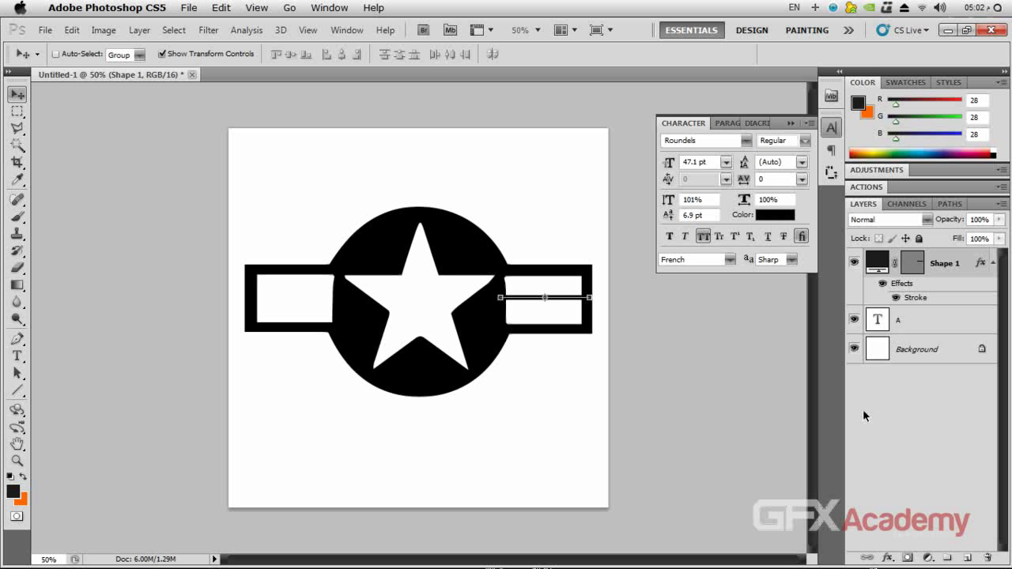
pyautogui.click(992, 262)
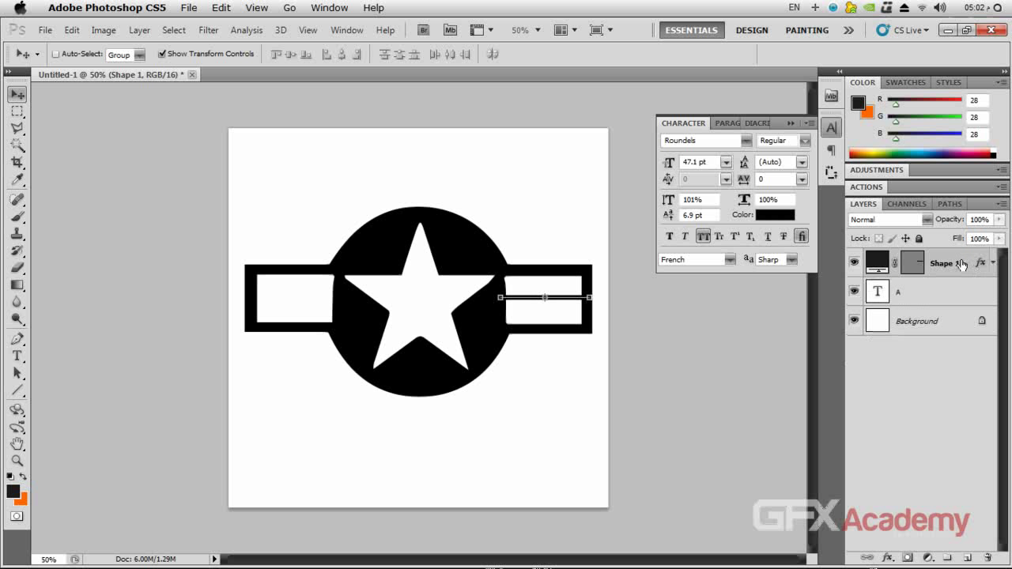
# Duplicate the line layer as Shape 1 copy and move the copy across the middle of the insignia's left bar
pyautogui.rightClick(961, 264)
pyautogui.click(844, 270)
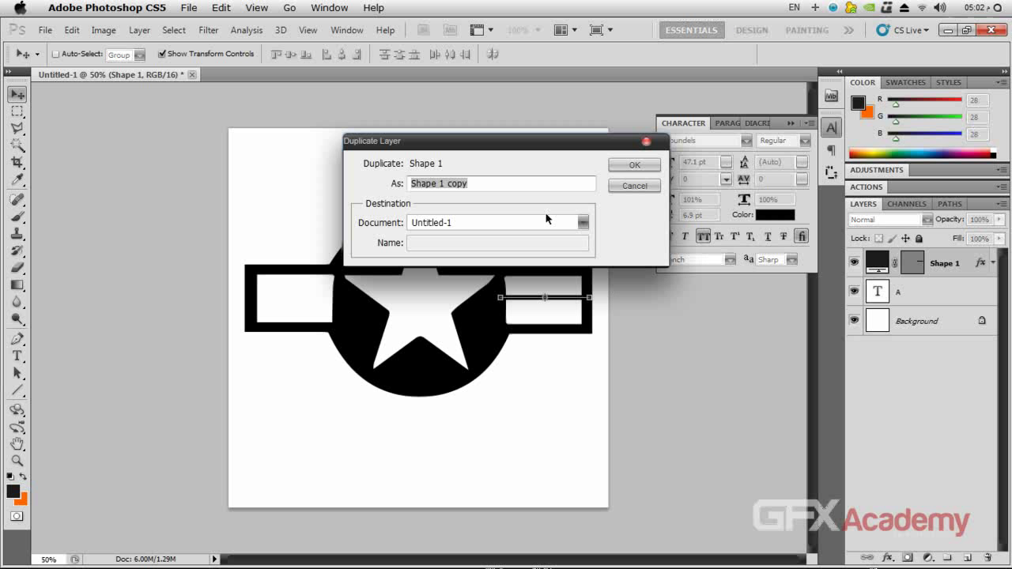
pyautogui.click(633, 165)
pyautogui.hotkey('shift', 'Left')
pyautogui.hotkey('shift', 'Left')
pyautogui.hotkey('shift', 'Left')
pyautogui.hotkey('shift', 'Left')
pyautogui.hotkey('shift', 'Left')
pyautogui.hotkey('shift', 'Left')
pyautogui.hotkey('shift', 'Left')
pyautogui.hotkey('shift', 'Left')
pyautogui.hotkey('shift', 'Left')
pyautogui.hotkey('shift', 'Left')
pyautogui.hotkey('shift', 'Left')
pyautogui.hotkey('shift', 'Left')
pyautogui.hotkey('shift', 'Left')
pyautogui.hotkey('shift', 'Left')
pyautogui.hotkey('shift', 'Left')
pyautogui.hotkey('shift', 'Left')
pyautogui.hotkey('shift', 'Left')
pyautogui.hotkey('shift', 'Left')
pyautogui.hotkey('shift', 'Left')
pyautogui.hotkey('shift', 'Left')
pyautogui.hotkey('shift', 'Left')
pyautogui.hotkey('shift', 'Left')
pyautogui.hotkey('shift', 'Left')
pyautogui.hotkey('shift', 'Left')
pyautogui.hotkey('shift', 'Left')
pyautogui.hotkey('shift', 'Left')
pyautogui.hotkey('shift', 'Left')
pyautogui.hotkey('shift', 'Left')
pyautogui.hotkey('shift', 'Left')
pyautogui.hotkey('shift', 'Left')
pyautogui.hotkey('shift', 'Left')
pyautogui.hotkey('shift', 'Left')
pyautogui.hotkey('shift', 'Left')
pyautogui.hotkey('shift', 'Left')
pyautogui.hotkey('shift', 'Left')
pyautogui.hotkey('shift', 'Left')
pyautogui.hotkey('shift', 'Left')
pyautogui.hotkey('shift', 'Left')
pyautogui.hotkey('shift', 'Left')
pyautogui.hotkey('shift', 'Left')
pyautogui.hotkey('shift', 'Left')
pyautogui.hotkey('shift', 'Left')
pyautogui.hotkey('shift', 'Left')
pyautogui.hotkey('shift', 'Left')
pyautogui.hotkey('shift', 'Left')
pyautogui.hotkey('shift', 'Left')
pyautogui.hotkey('shift', 'Left')
pyautogui.hotkey('shift', 'Left')
pyautogui.hotkey('shift', 'Left')
pyautogui.hotkey('shift', 'Left')
pyautogui.hotkey('shift', 'Left')
pyautogui.hotkey('shift', 'Left')
pyautogui.hotkey('shift', 'Left')
pyautogui.hotkey('shift', 'Left')
pyautogui.hotkey('shift', 'Left')
pyautogui.hotkey('shift', 'Left')
pyautogui.hotkey('shift', 'Left')
pyautogui.press('Left')
pyautogui.press('Left')
pyautogui.press('Left')
pyautogui.press('Left')
pyautogui.press('Left')
pyautogui.press('Left')
pyautogui.press('Left')
pyautogui.press('Left')
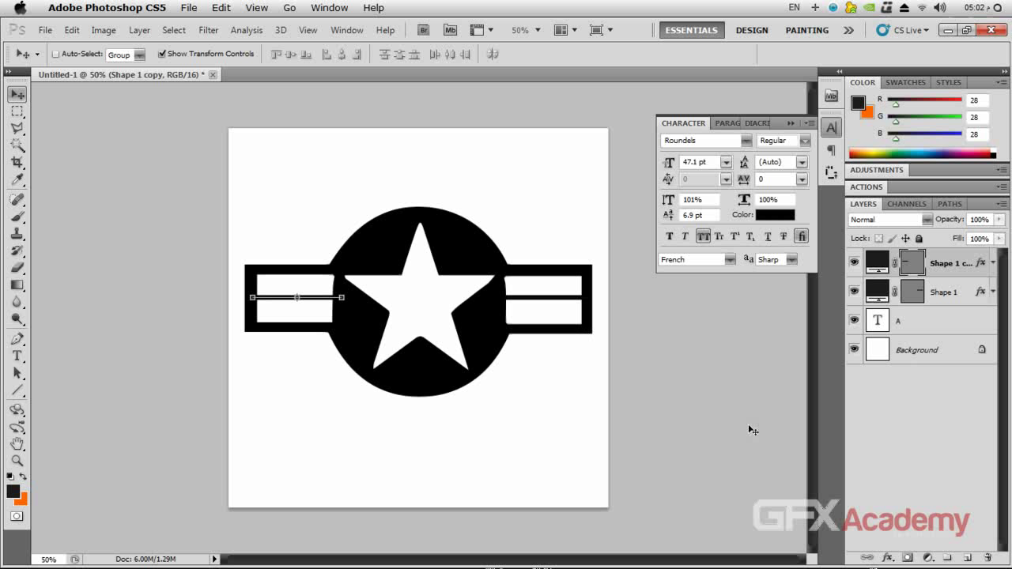
pyautogui.click(909, 418)
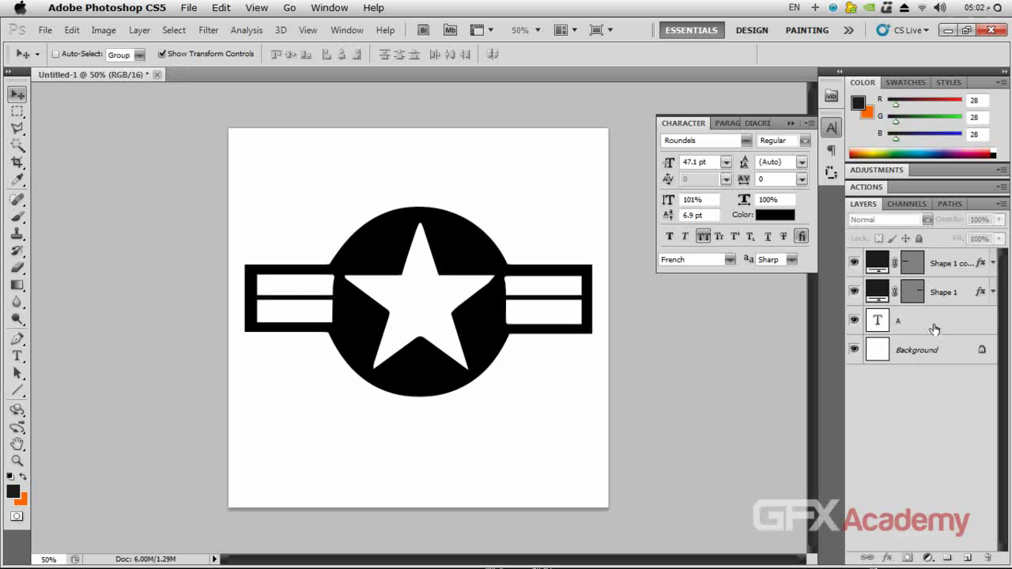
# Rasterize the Shape 1 copy and Shape 1 line layers
pyautogui.click(964, 297)
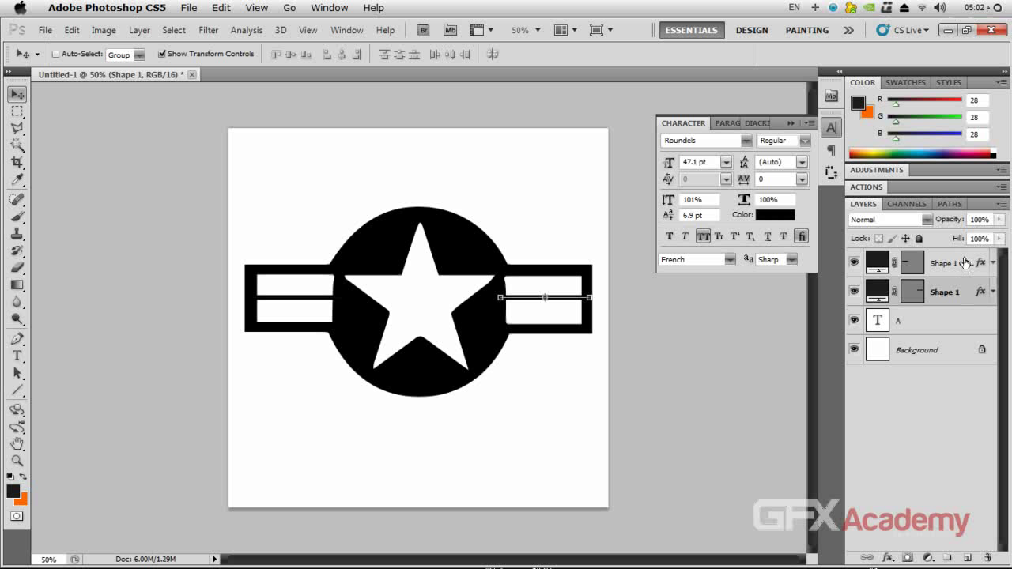
pyautogui.click(964, 263)
pyautogui.rightClick(953, 263)
pyautogui.click(869, 335)
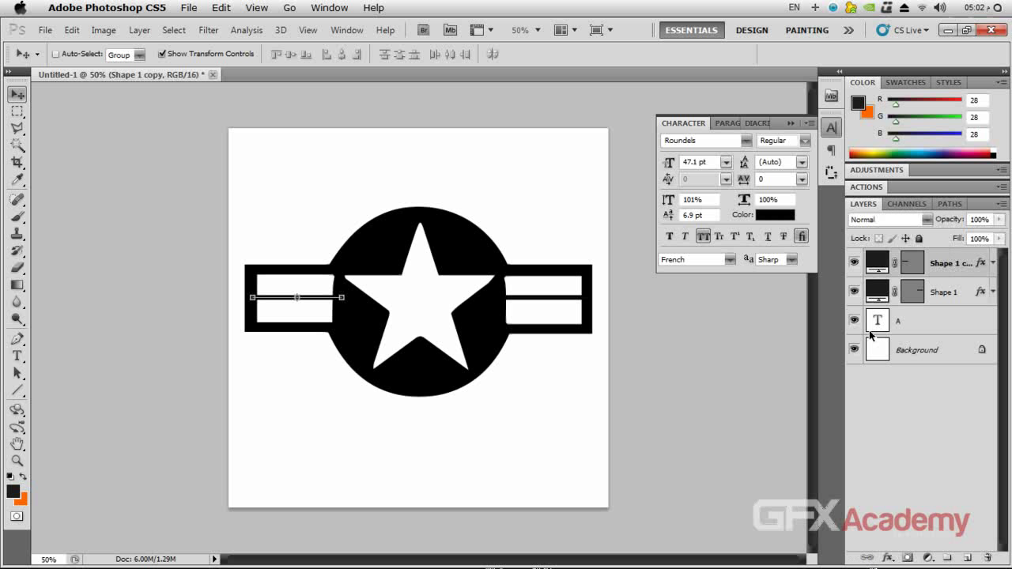
pyautogui.click(946, 294)
pyautogui.rightClick(946, 294)
pyautogui.click(899, 331)
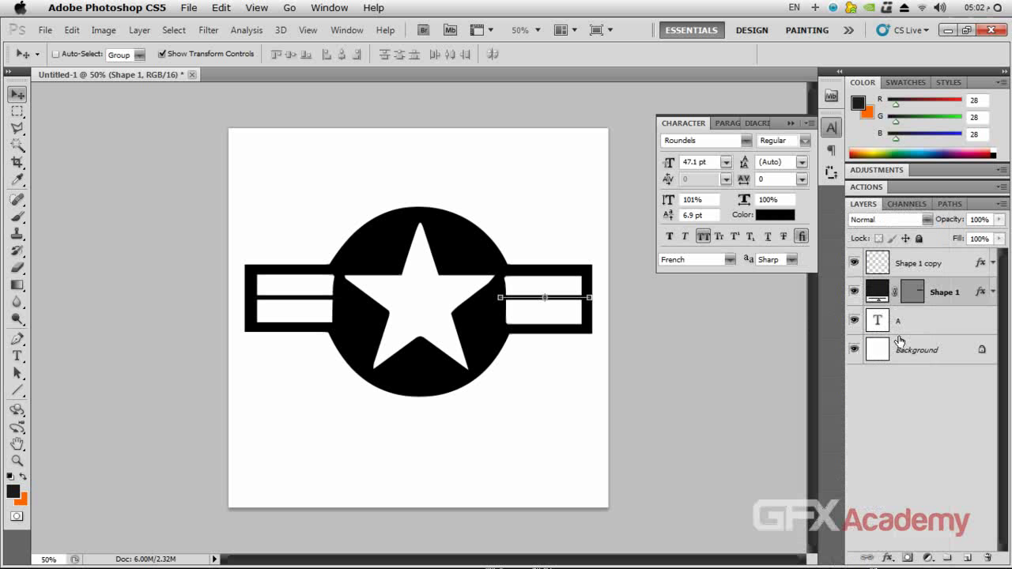
# Merge the Shape 1 and Shape 1 copy line layers into one layer and leave no layer selected
pyautogui.keyDown('shift'); pyautogui.click(949, 263); pyautogui.keyUp('shift')
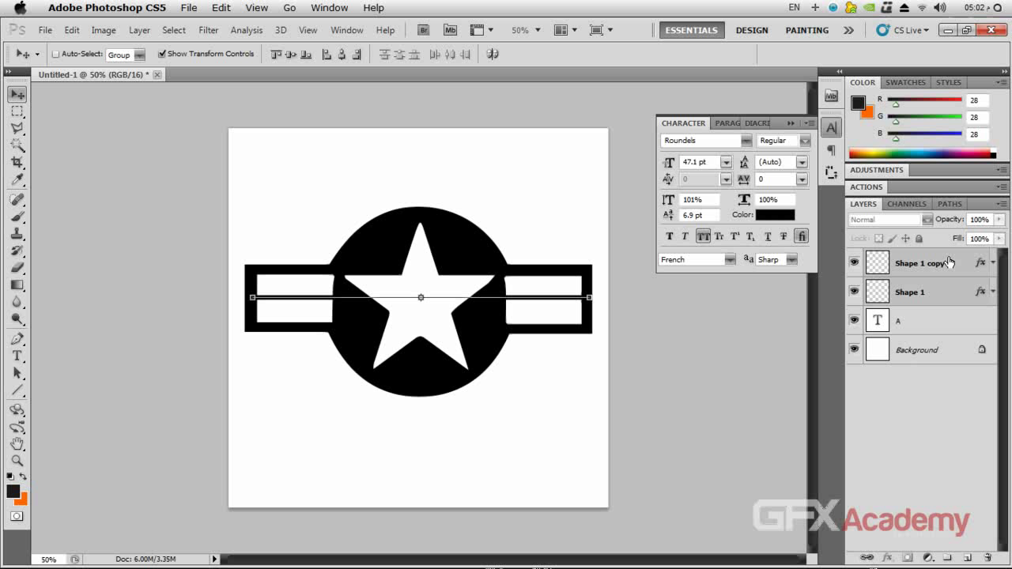
pyautogui.hotkey('ctrl', 'e')
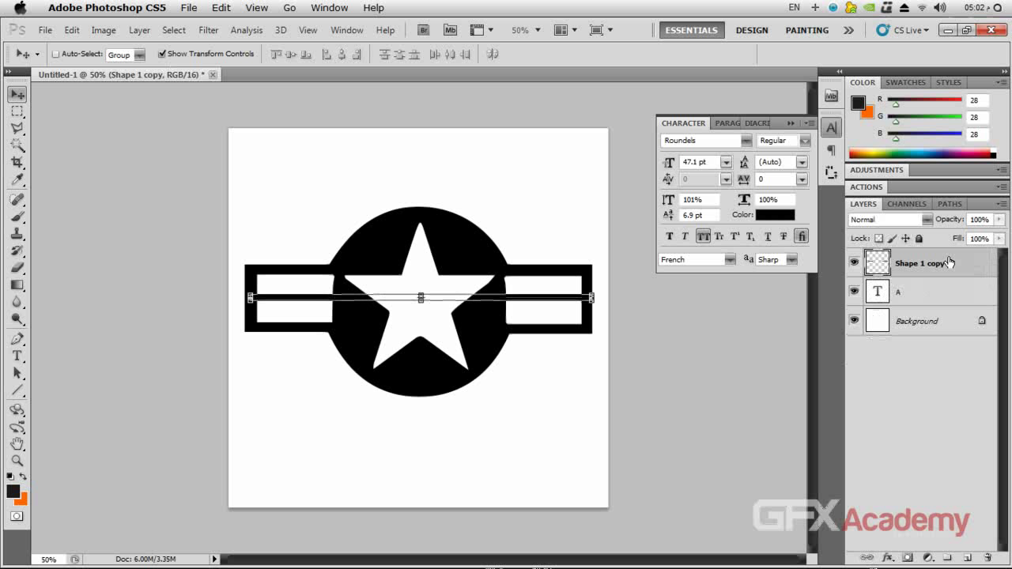
pyautogui.click(928, 425)
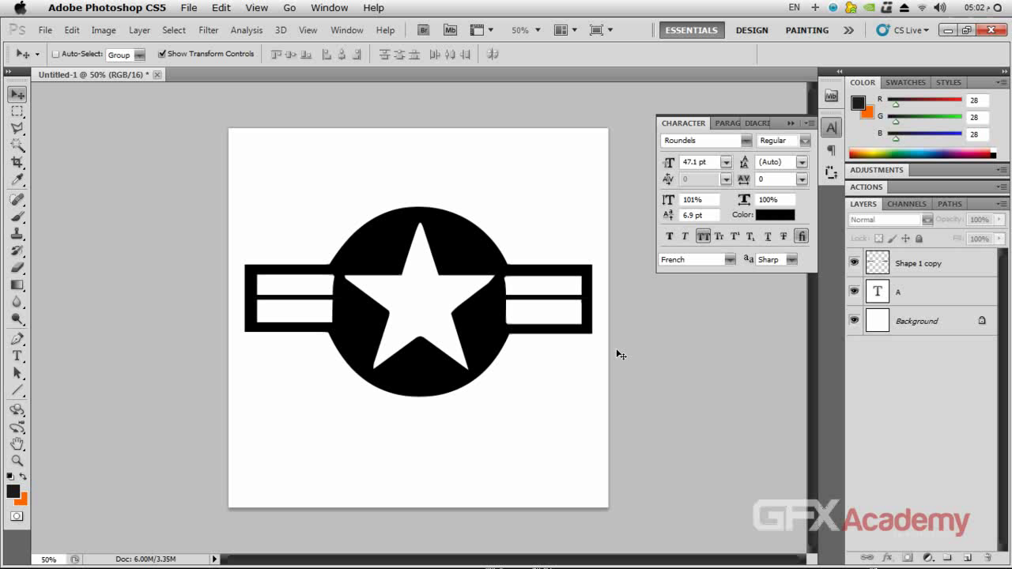
# Save the star-and-bars insignia as a layered Photoshop file named Star in the tex folder
pyautogui.hotkey('ctrl', 's')
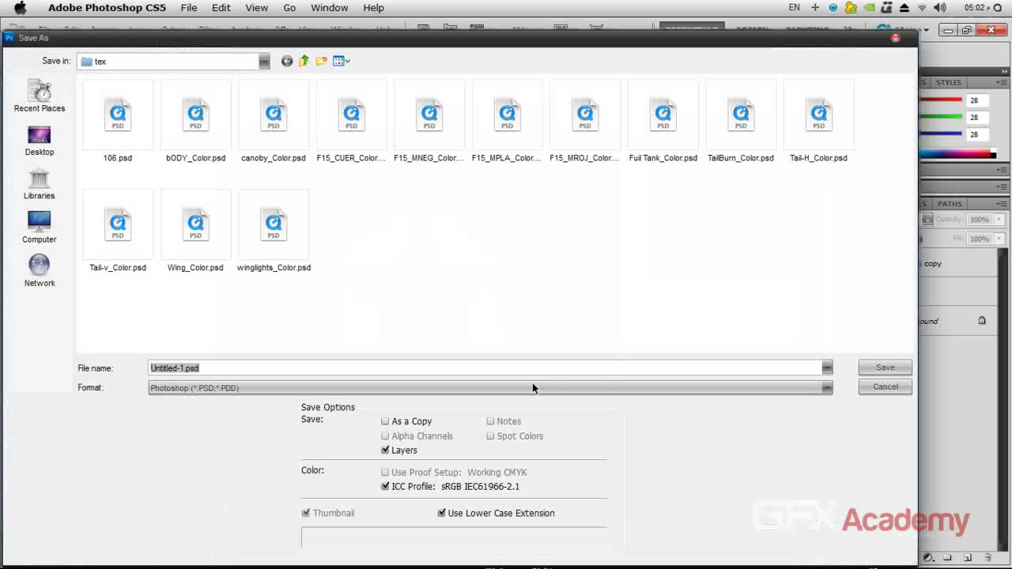
pyautogui.write('Star')
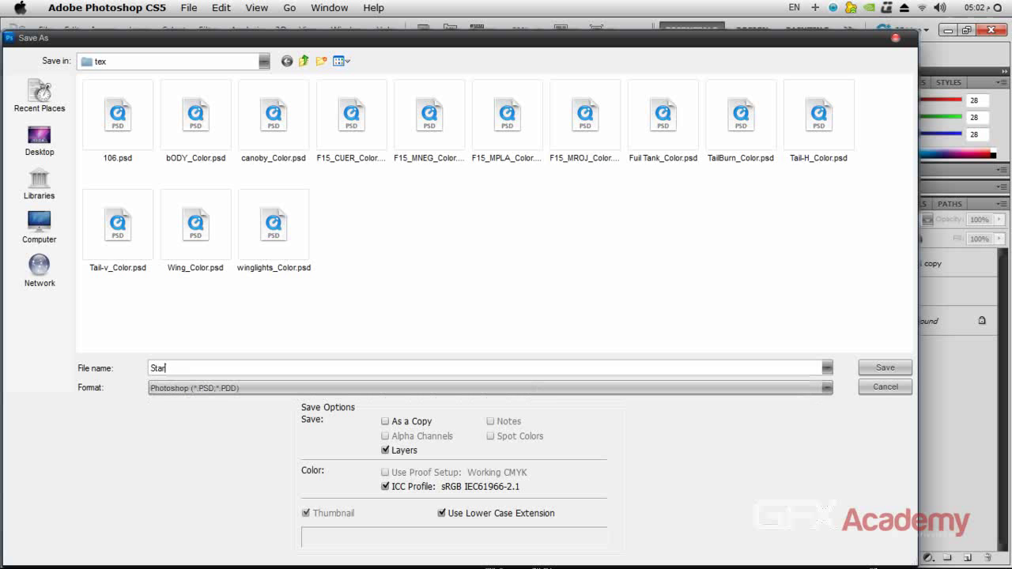
pyautogui.press('Return')
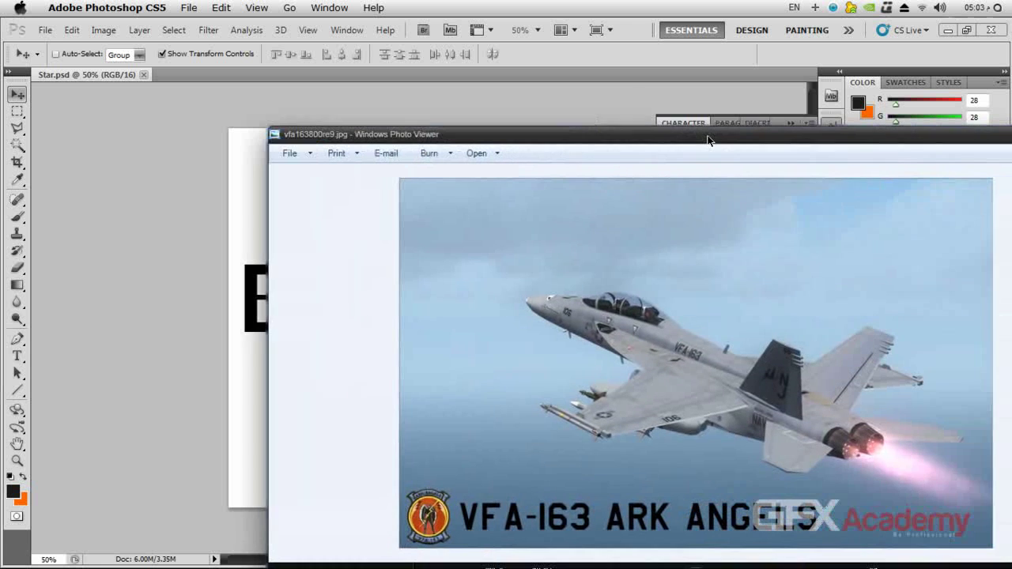
# Examine the markings on the VFA-163 jet photo at full size, browse the other fighter-jet reference photos, and close the viewer
pyautogui.doubleClick(706, 134)
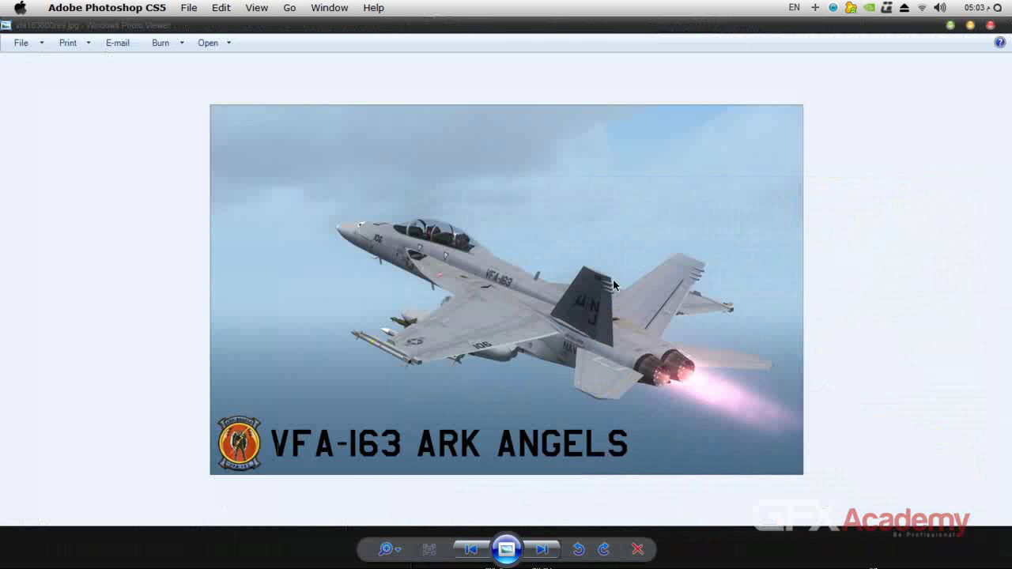
pyautogui.click(428, 548)
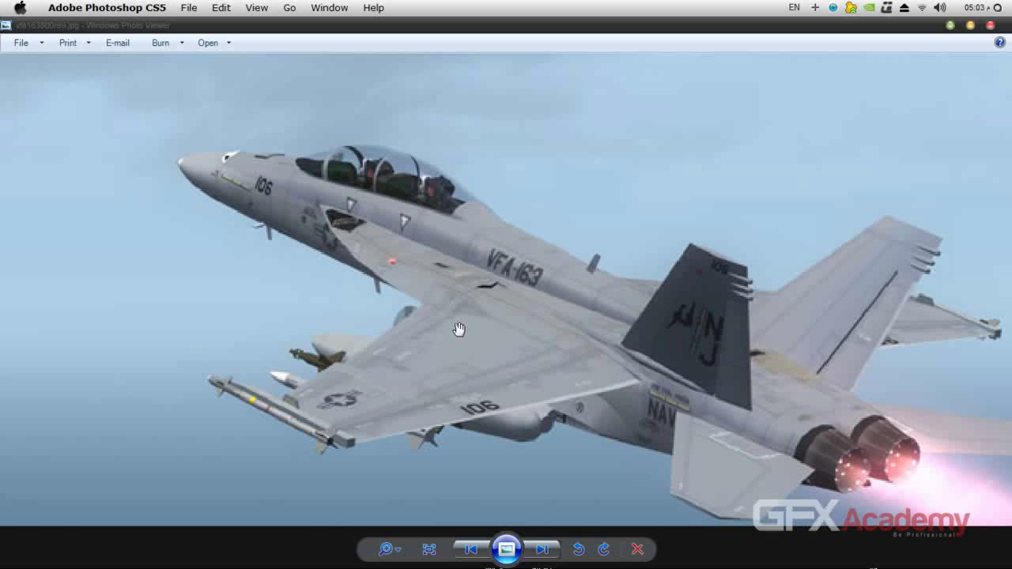
pyautogui.moveTo(625, 393); pyautogui.dragTo(631, 315)
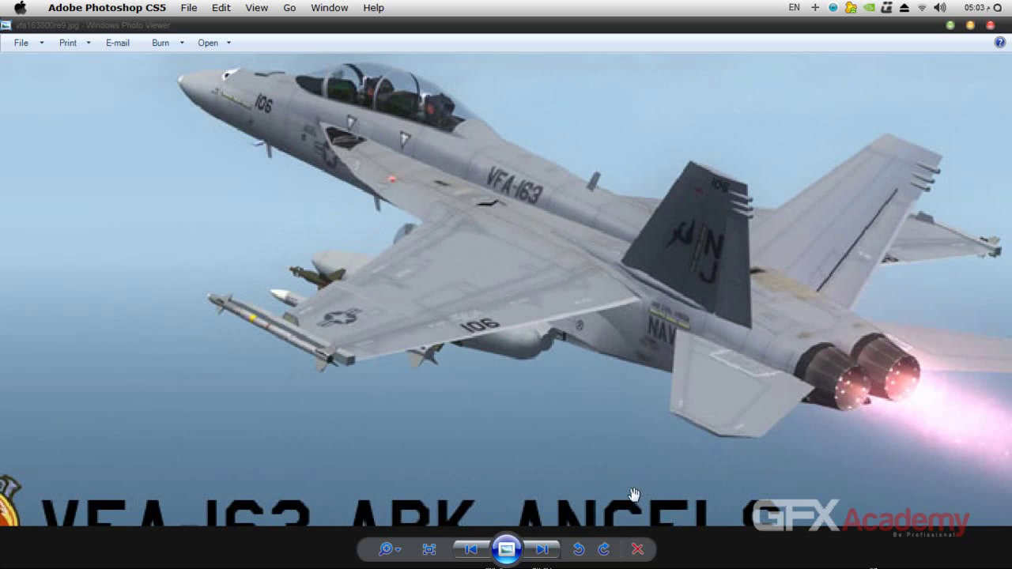
pyautogui.click(541, 549)
pyautogui.click(542, 549)
pyautogui.click(542, 549)
pyautogui.click(542, 549)
pyautogui.click(542, 549)
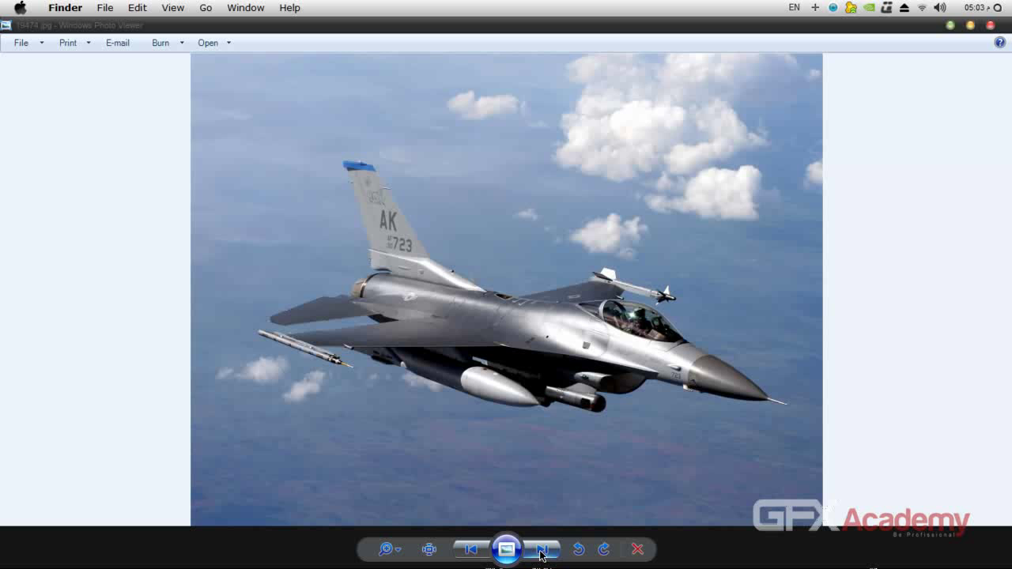
pyautogui.click(542, 550)
pyautogui.click(542, 549)
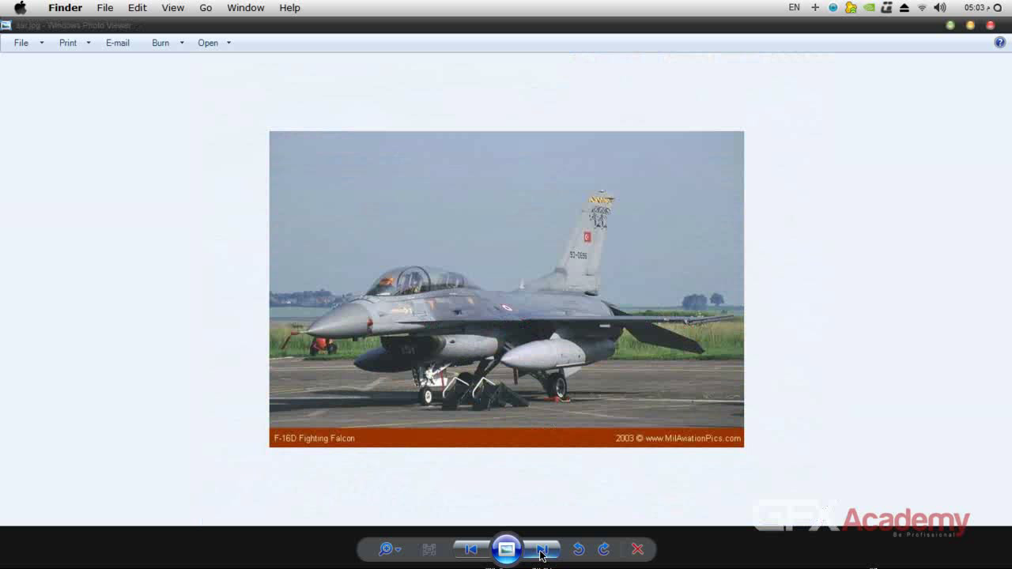
pyautogui.click(541, 549)
pyautogui.click(541, 550)
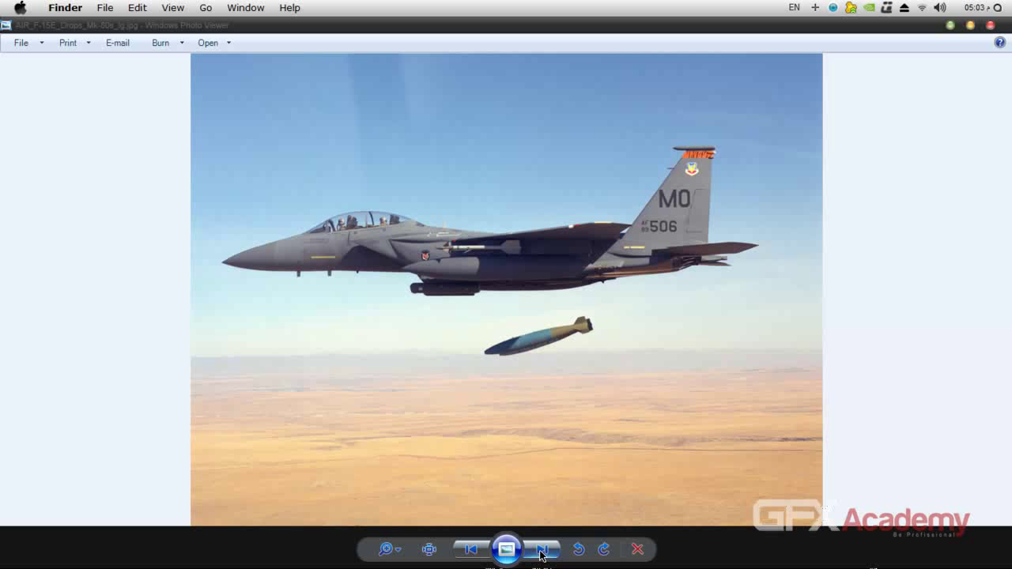
pyautogui.click(541, 549)
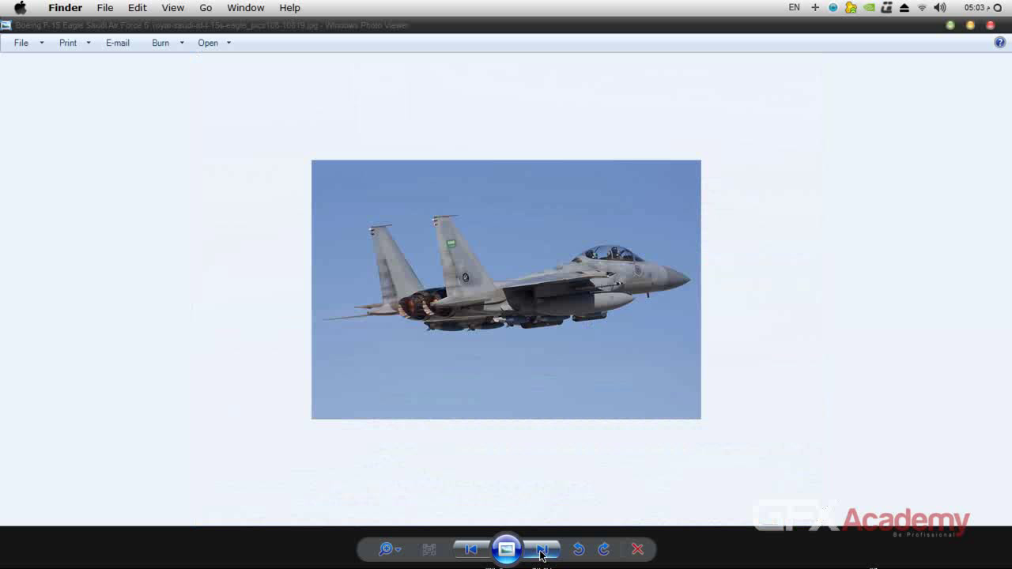
pyautogui.click(541, 549)
pyautogui.click(541, 549)
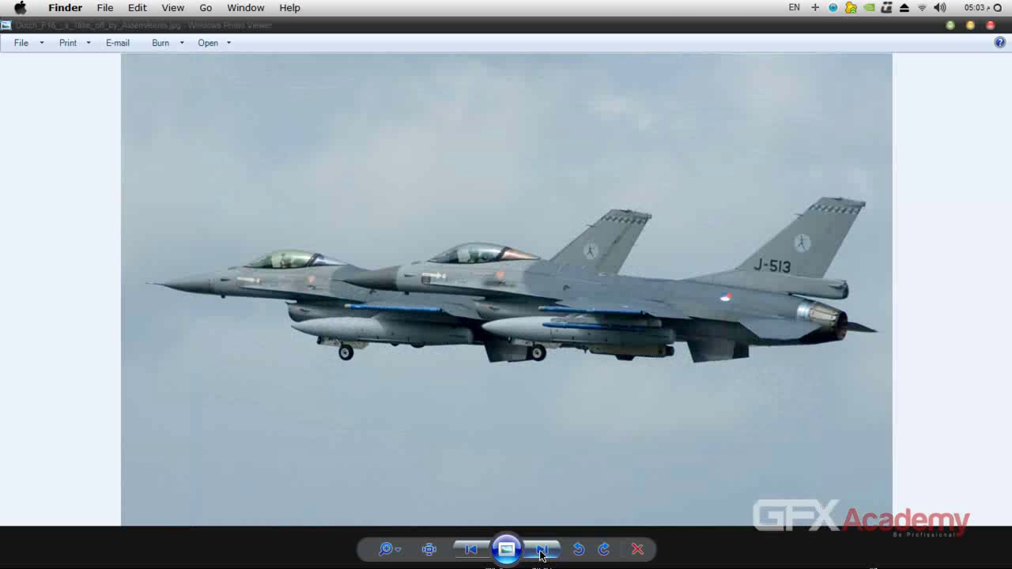
pyautogui.click(542, 549)
pyautogui.click(541, 549)
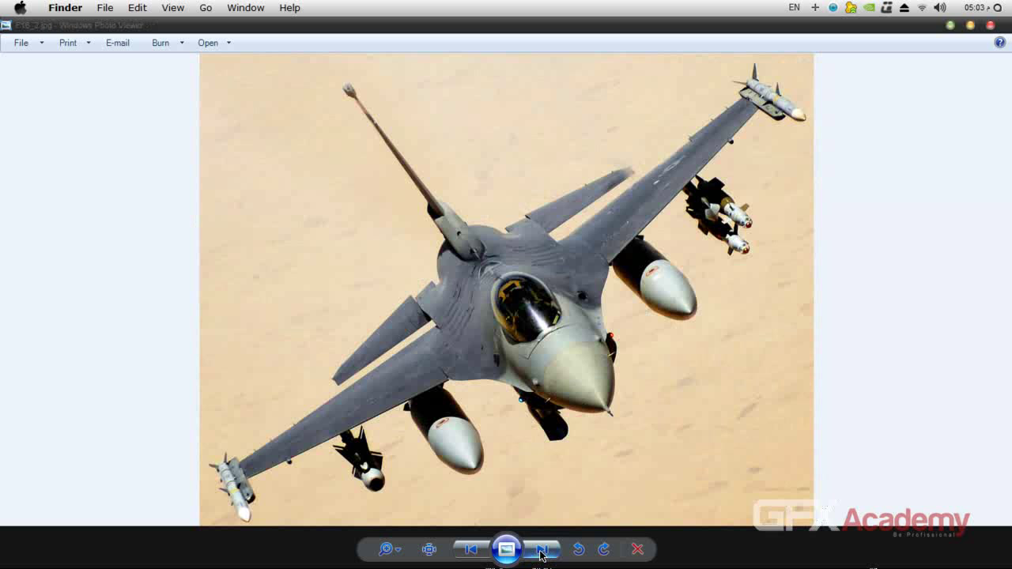
pyautogui.click(541, 549)
pyautogui.click(541, 549)
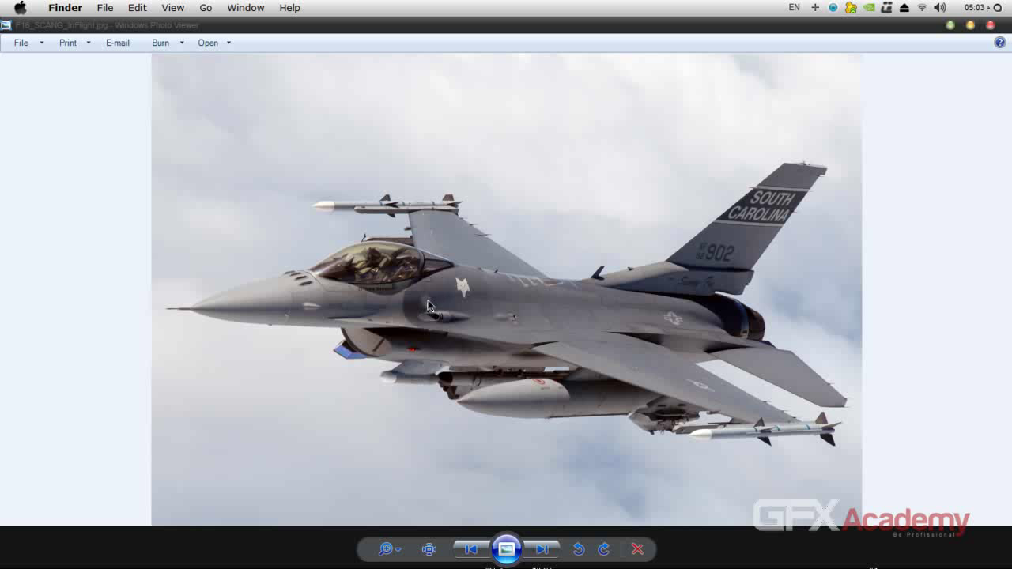
pyautogui.click(998, 29)
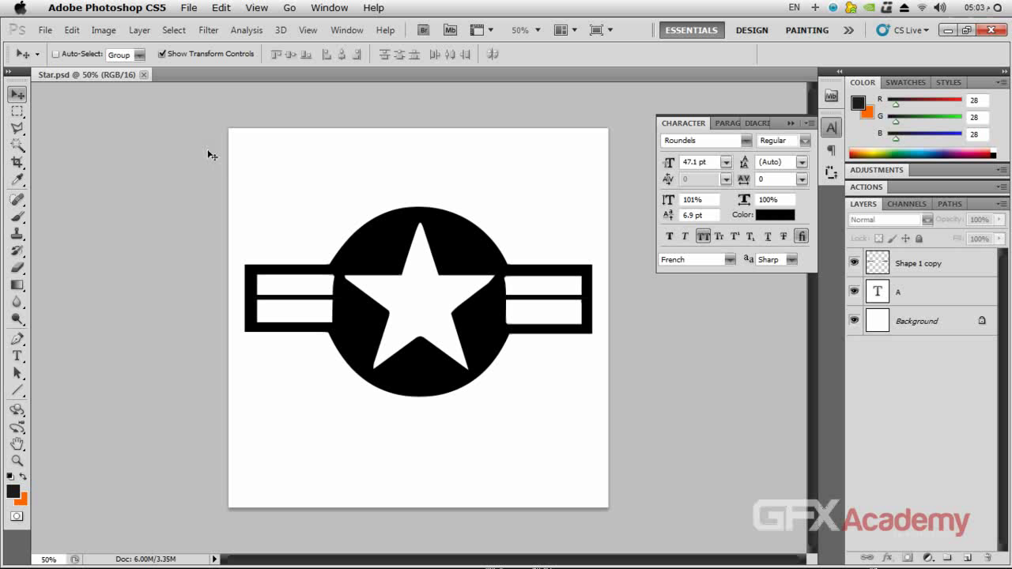
# Start a new document and set both its width and height to 1024 pixels
pyautogui.click(45, 30)
pyautogui.click(52, 44)
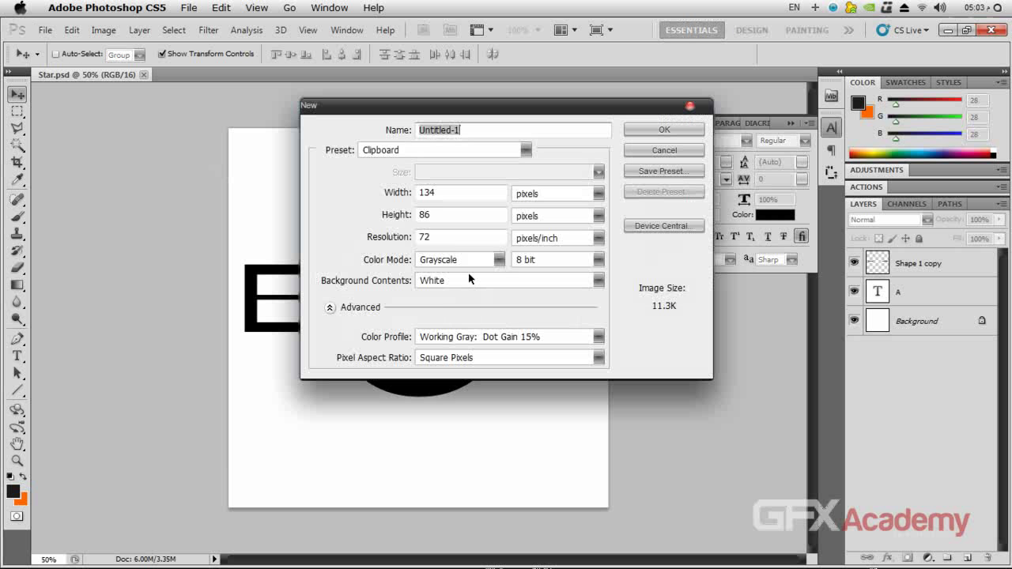
pyautogui.moveTo(466, 194); pyautogui.dragTo(358, 199)
pyautogui.write('124')
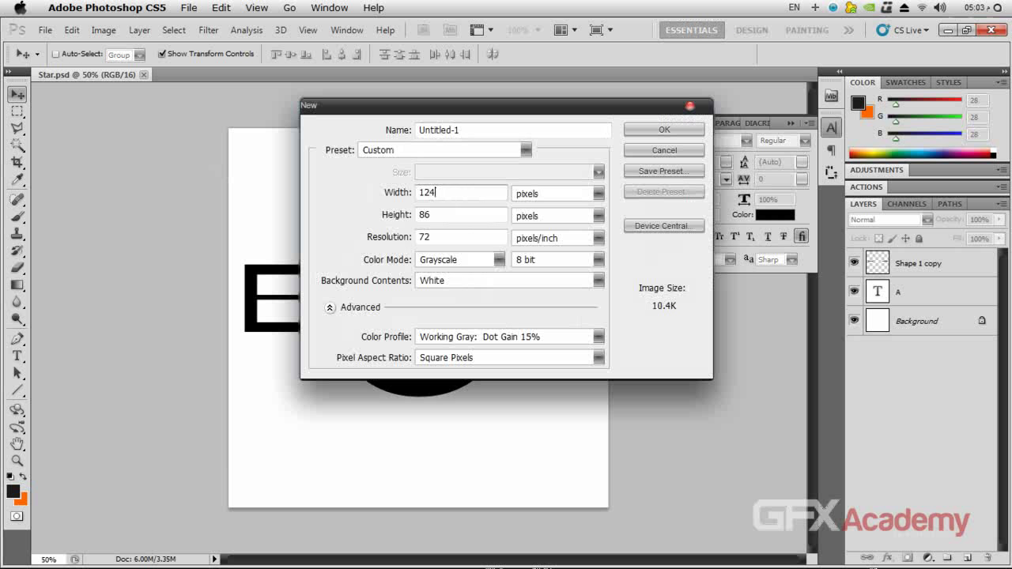
pyautogui.press('BackSpace')
pyautogui.press('BackSpace')
pyautogui.write('024')
pyautogui.press('Tab')
pyautogui.press('Tab')
pyautogui.write('1024')
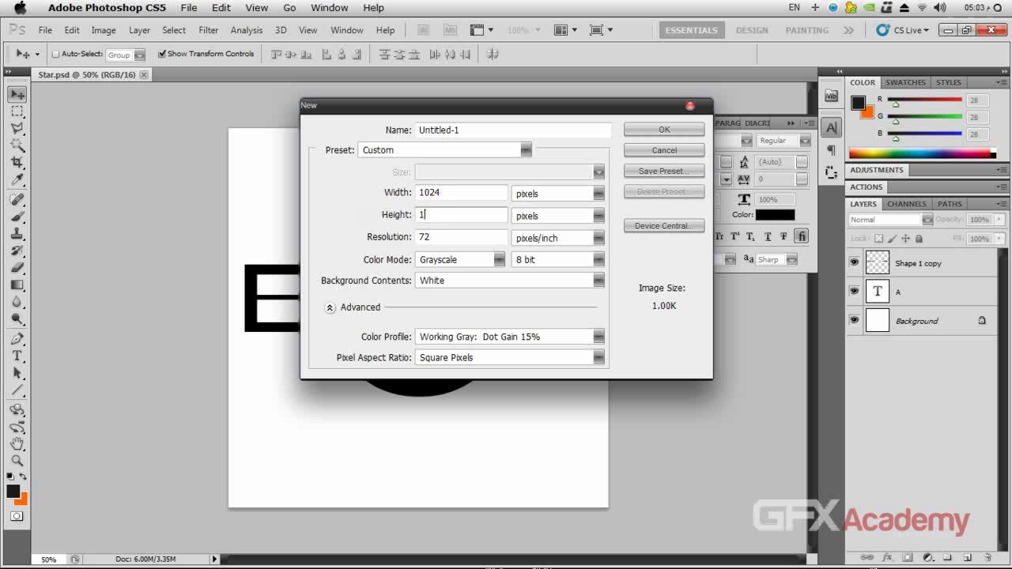
# Set the new document's resolution to 600 pixels/inch with RGB Color at 16 bit, and create it
pyautogui.click(433, 235)
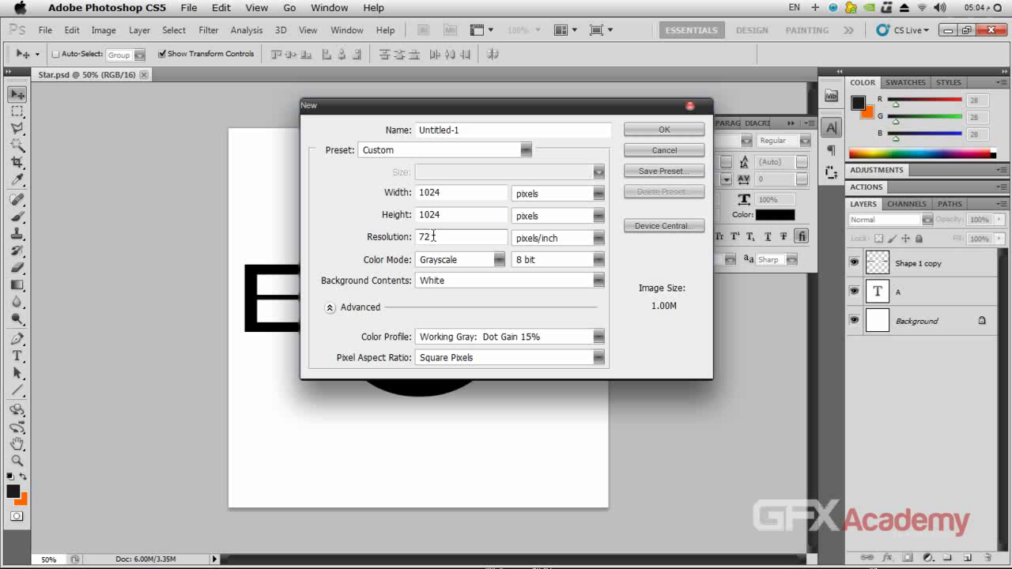
pyautogui.doubleClick(433, 236)
pyautogui.write('600')
pyautogui.click(440, 263)
pyautogui.click(447, 299)
pyautogui.click(543, 261)
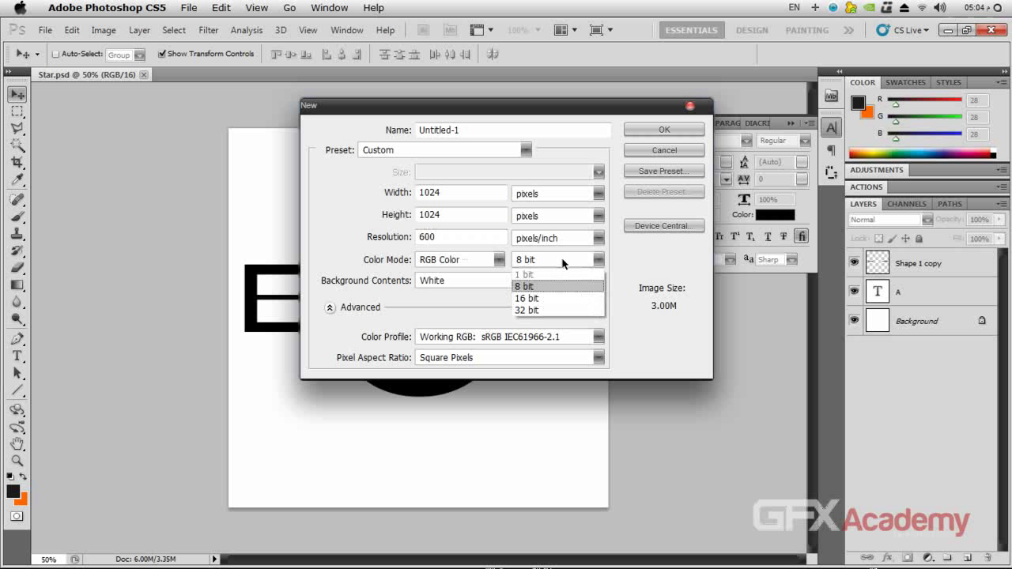
pyautogui.click(540, 296)
pyautogui.click(662, 130)
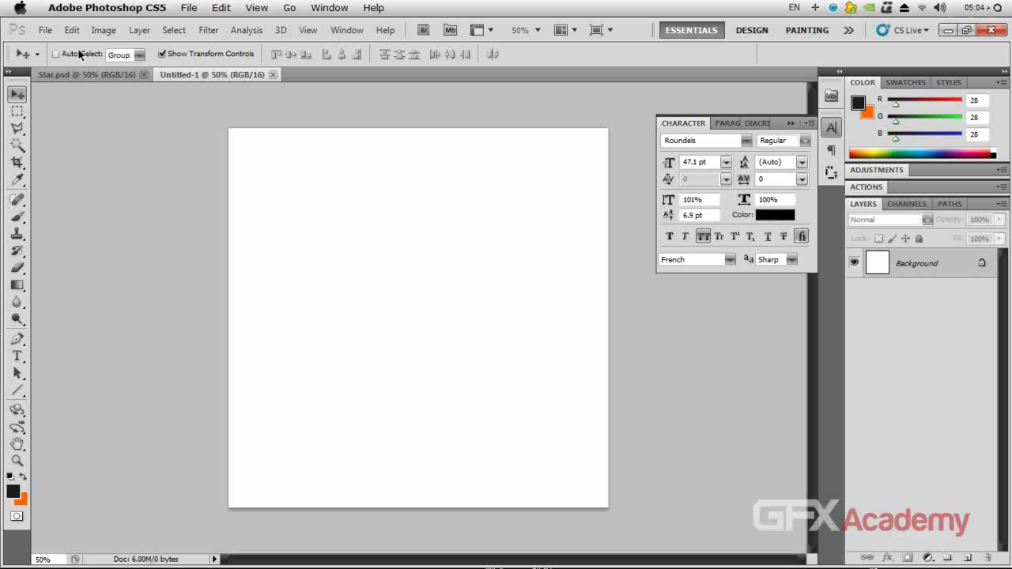
# Add the lion-head emblem as the 72 pt Roundels font character "q" and move it to the middle of the canvas
pyautogui.click(17, 357)
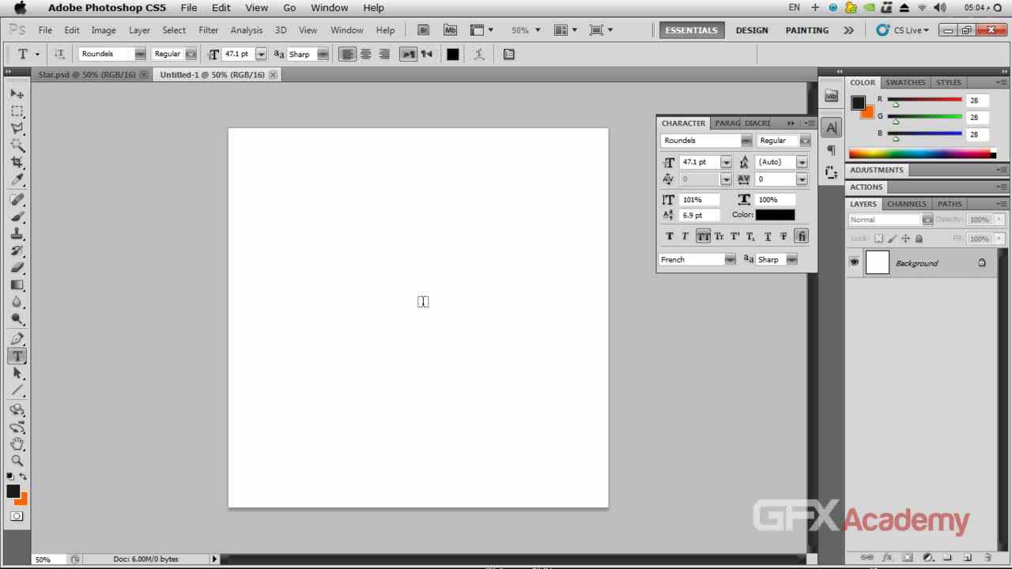
pyautogui.click(349, 296)
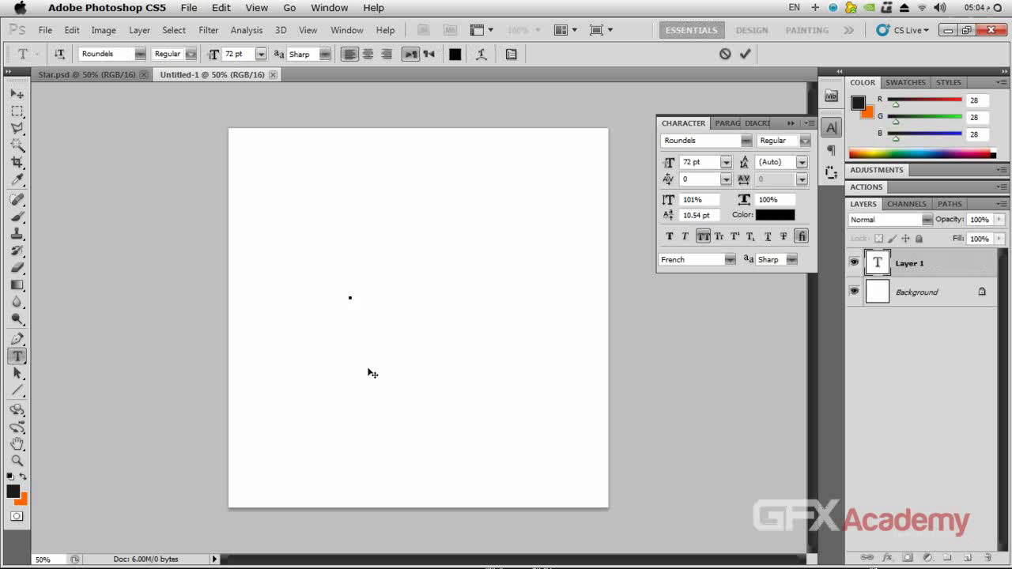
pyautogui.write('a')
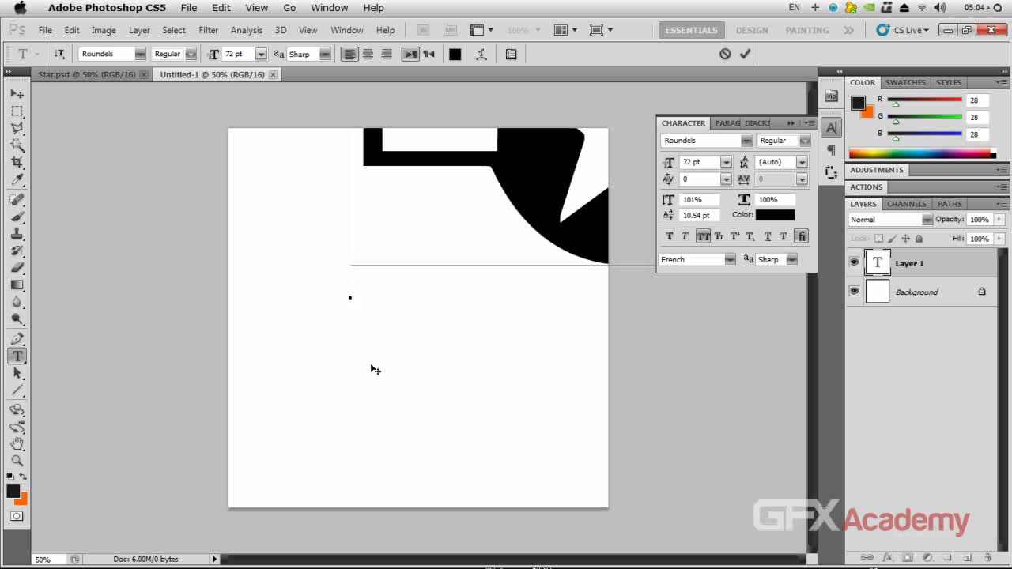
pyautogui.press('BackSpace')
pyautogui.write('b')
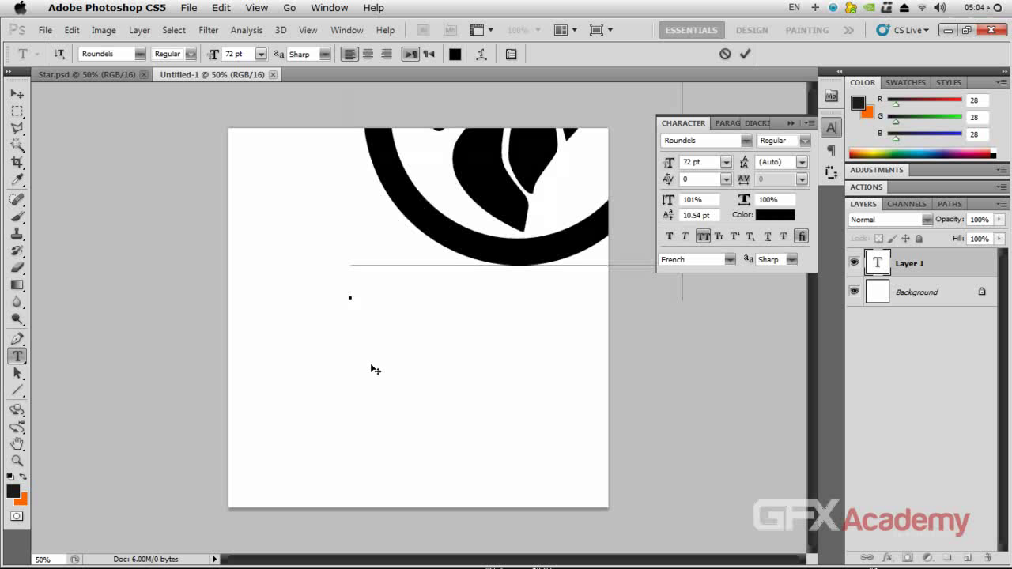
pyautogui.hotkey('ctrl', 'Return')
pyautogui.press('v')
pyautogui.moveTo(562, 222); pyautogui.dragTo(466, 418)
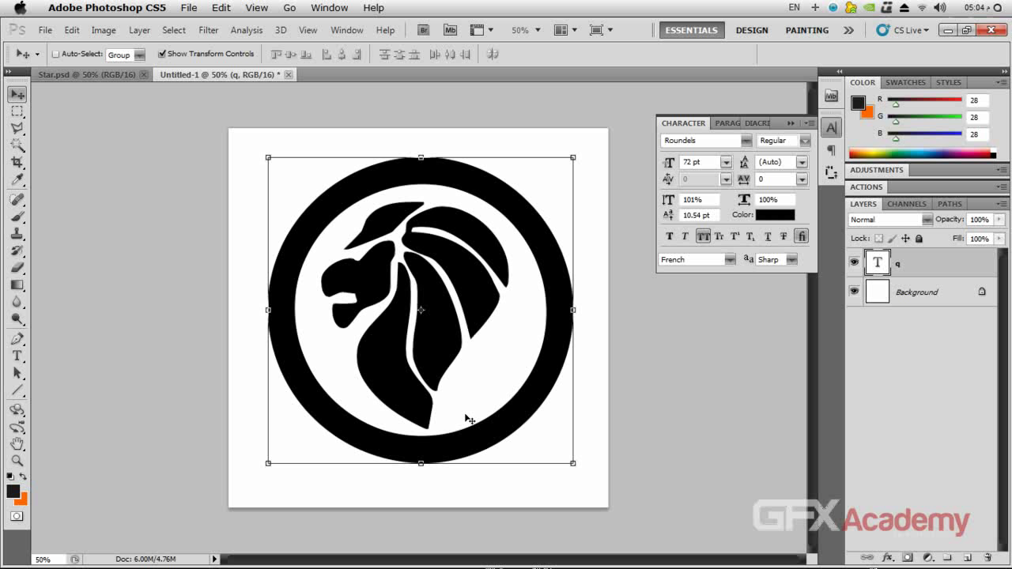
# Deselect the lion emblem layer and save the document as a Photoshop file named Lion in the tex folder
pyautogui.click(899, 411)
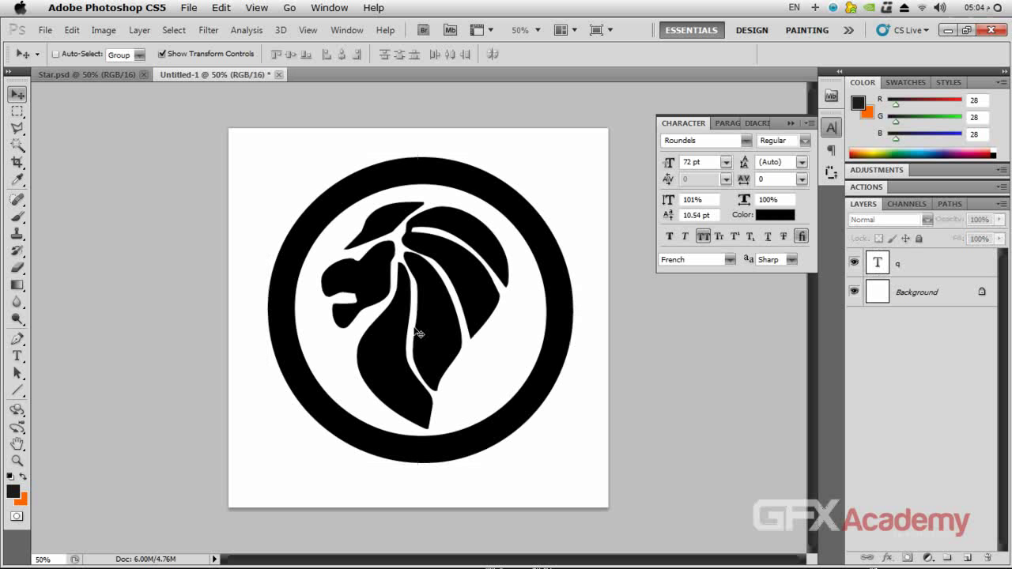
pyautogui.click(440, 333)
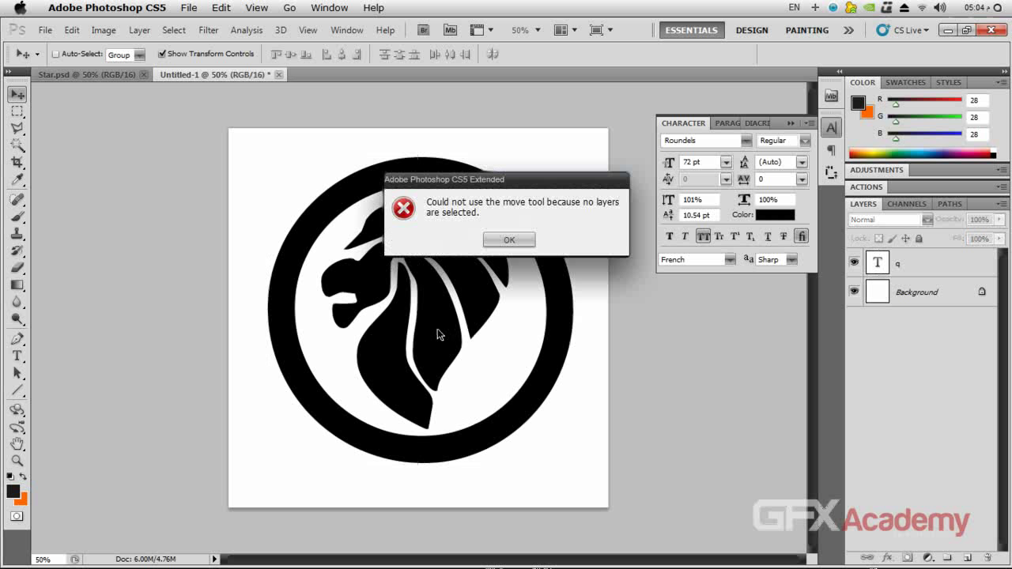
pyautogui.click(514, 240)
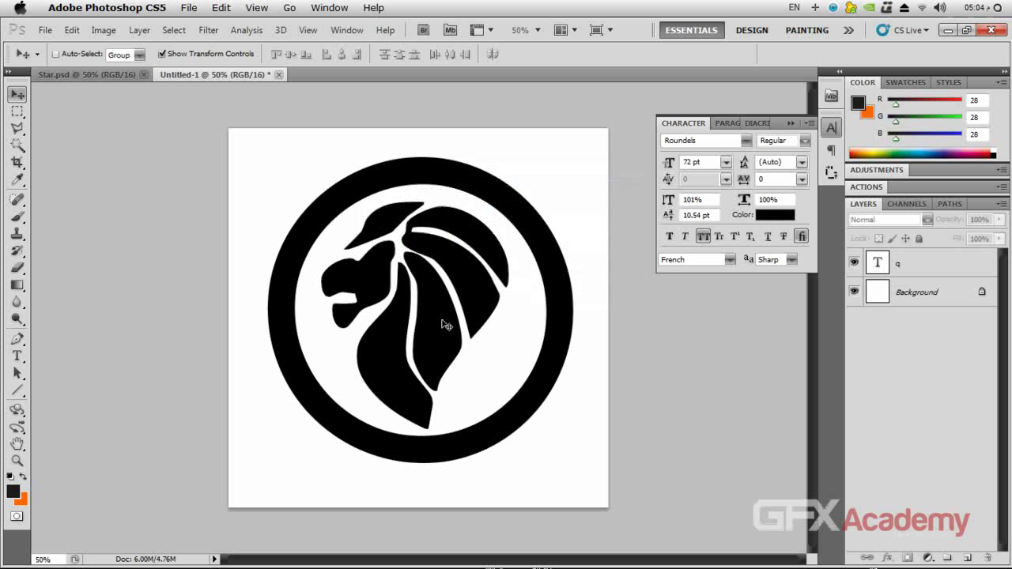
pyautogui.hotkey('ctrl', 's')
pyautogui.write('Lion')
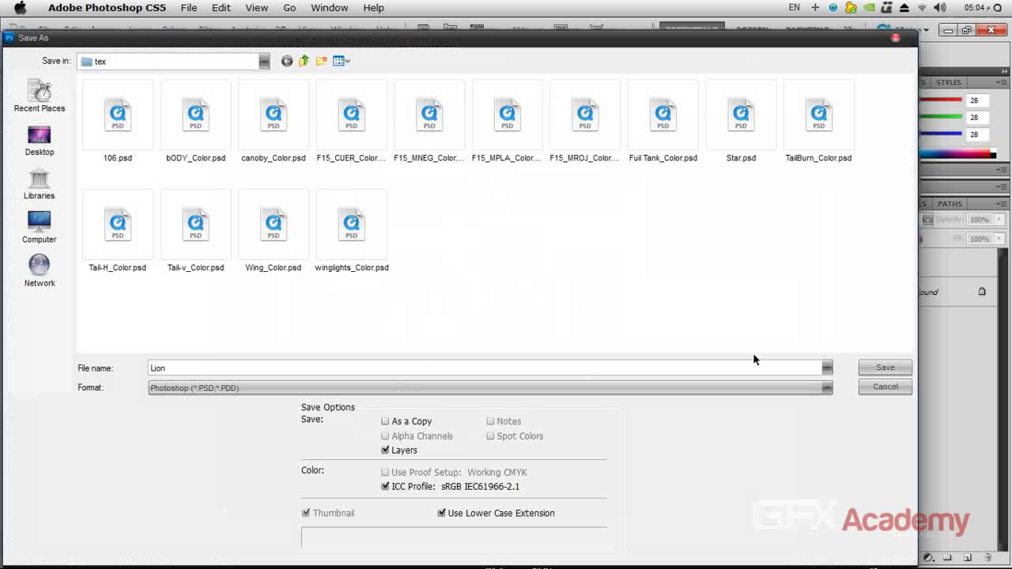
pyautogui.click(869, 368)
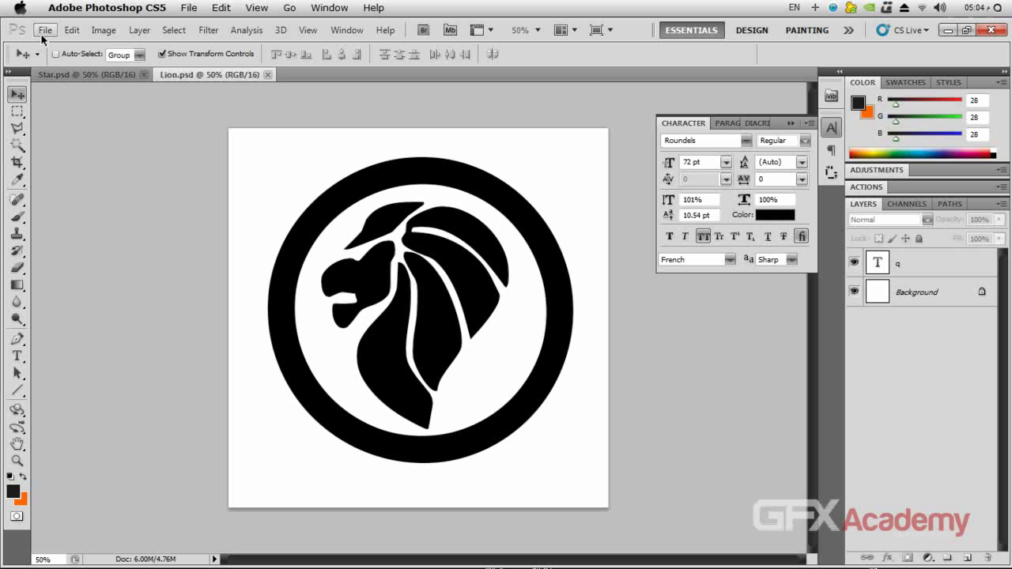
# Start another new document and set its width and height to 1024 pixels each
pyautogui.hotkey('ctrl', 'n')
pyautogui.moveTo(448, 197); pyautogui.dragTo(388, 199)
pyautogui.write('1024')
pyautogui.press('Tab')
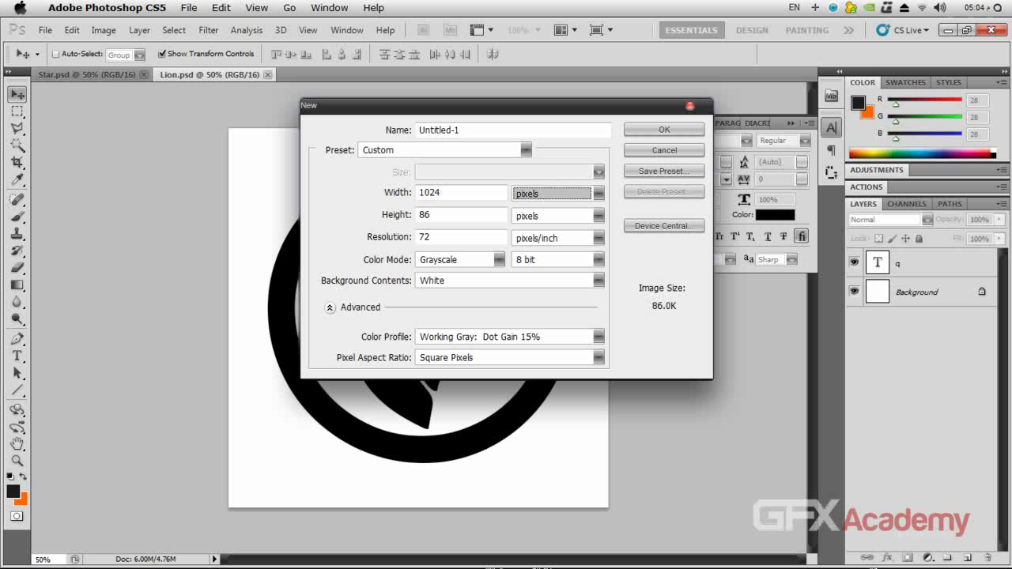
pyautogui.press('Tab')
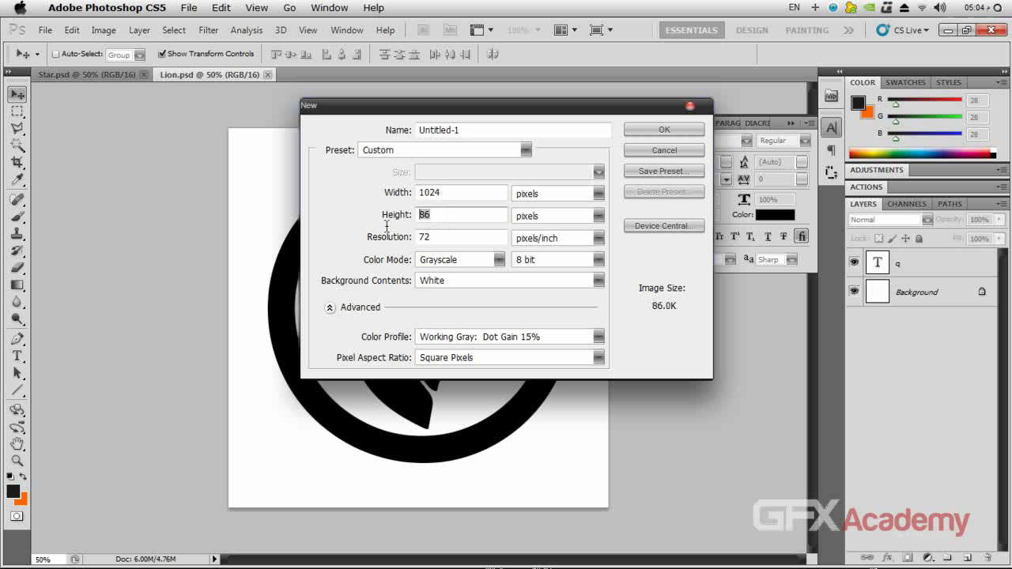
pyautogui.write('1024')
# Set the resolution to 600 pixels/inch and the color mode to RGB Color at 16 bit, and create the document
pyautogui.doubleClick(451, 242)
pyautogui.write('600')
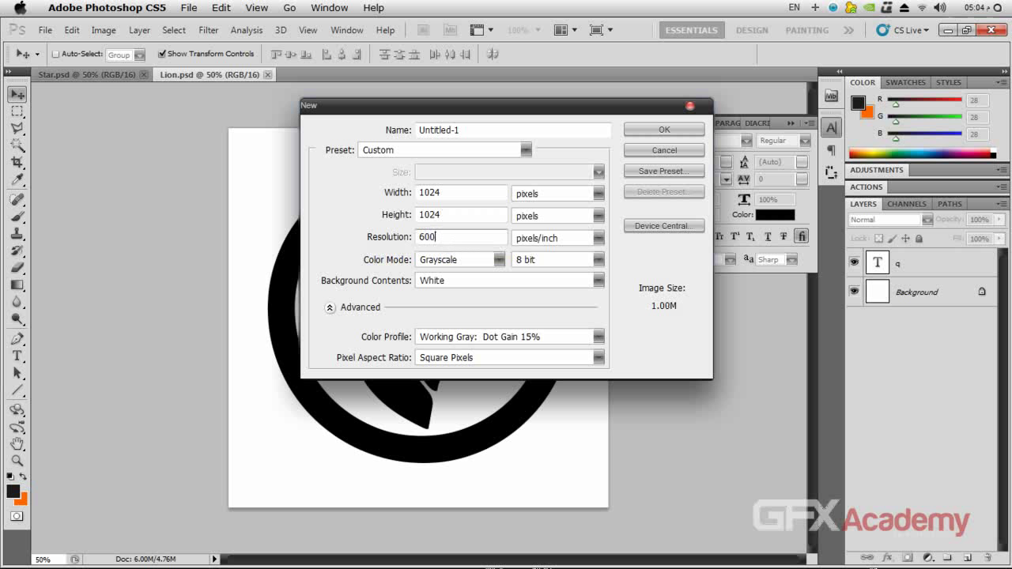
pyautogui.click(452, 258)
pyautogui.click(458, 298)
pyautogui.click(541, 269)
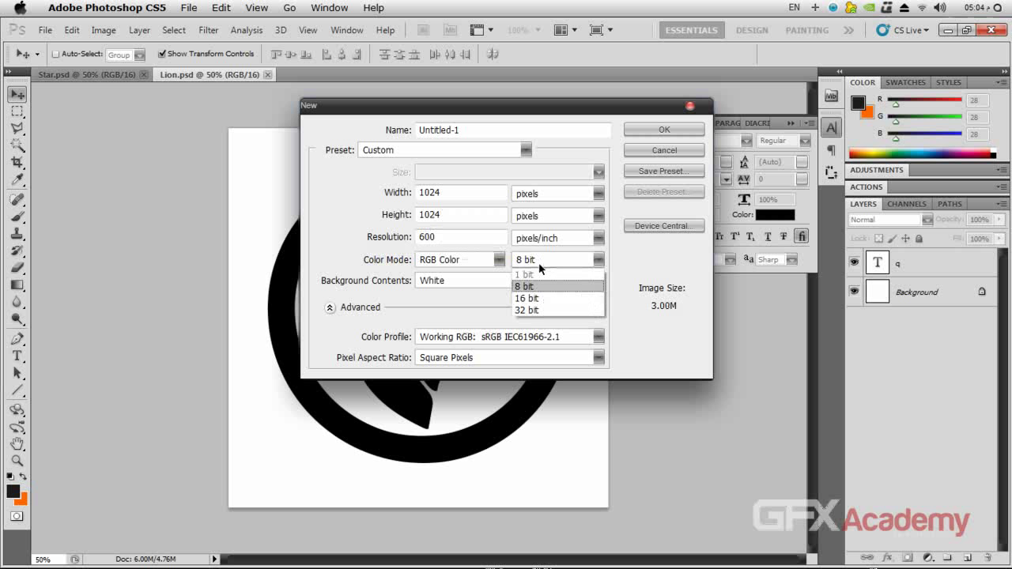
pyautogui.click(538, 299)
pyautogui.click(651, 127)
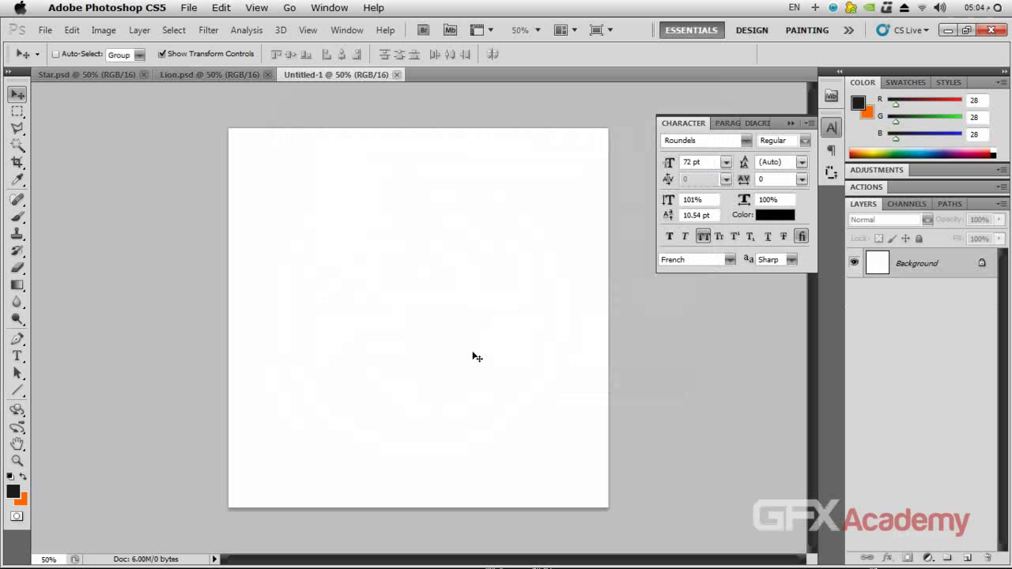
# Start a text layer on the blank canvas, slightly left of its middle, with the 72 pt Roundels font
pyautogui.click(16, 361)
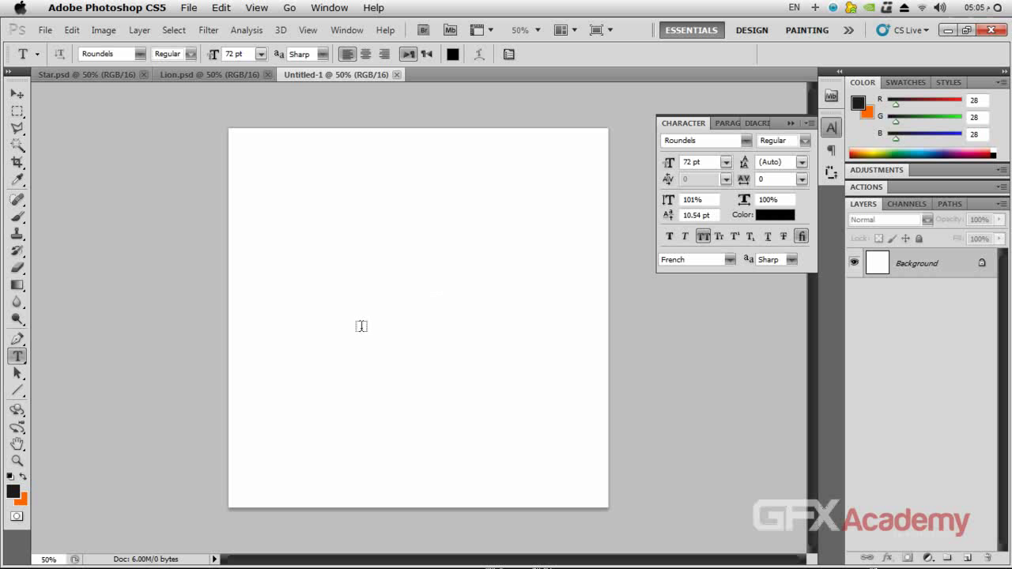
pyautogui.click(343, 338)
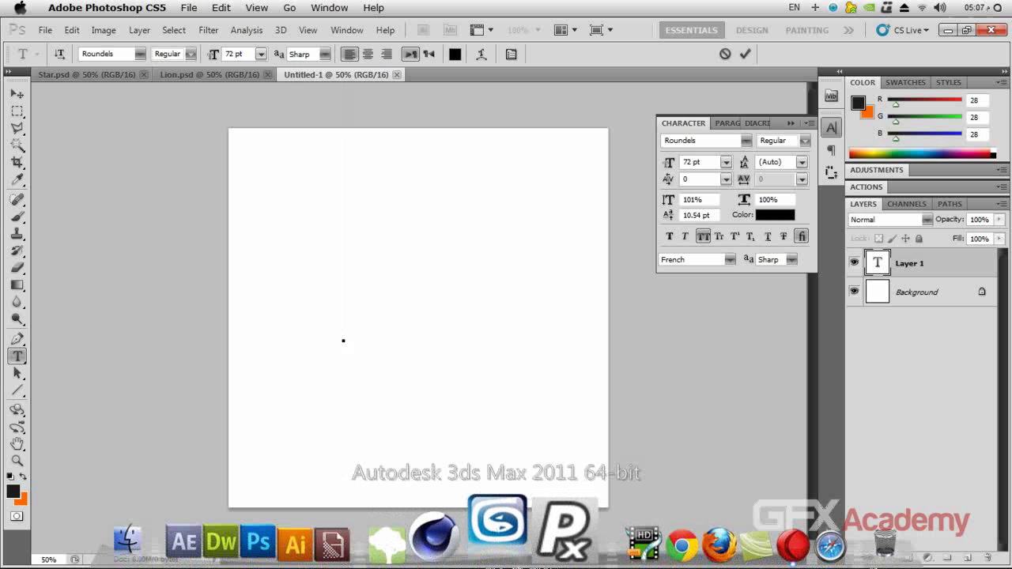
# Switch to Firefox and open the Roundels font page on dafont.com
pyautogui.click(673, 549)
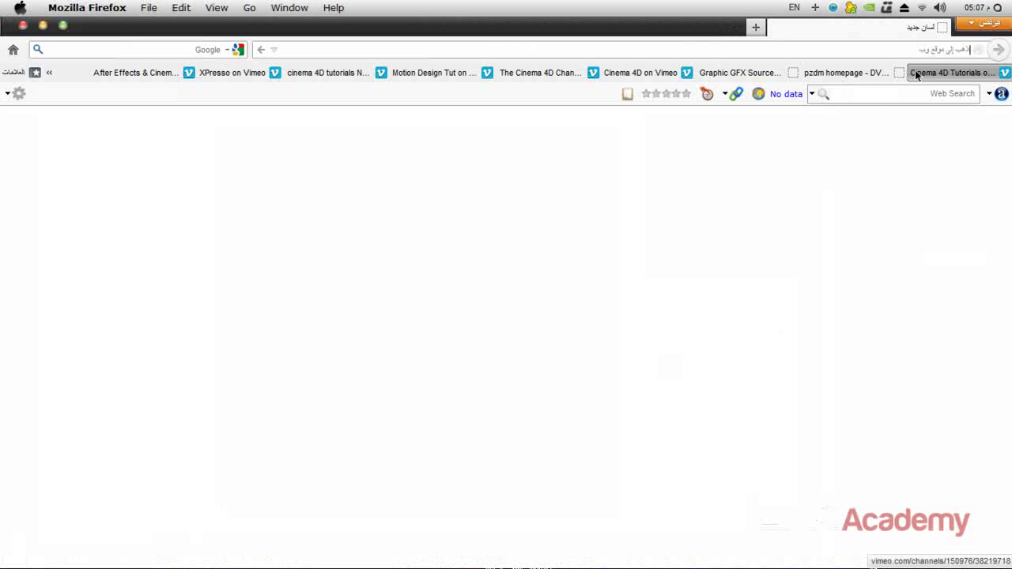
pyautogui.write('dafo')
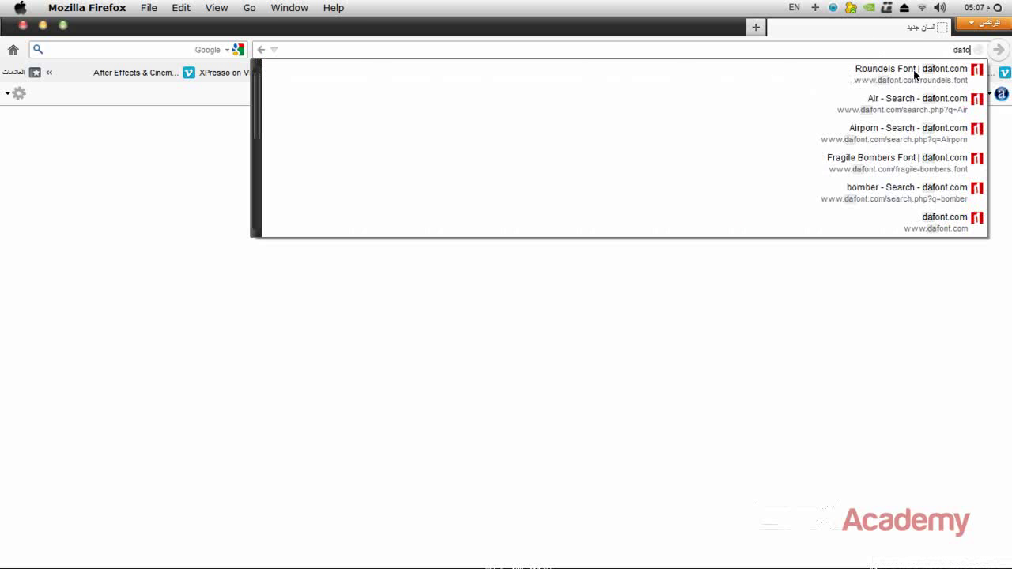
pyautogui.click(928, 71)
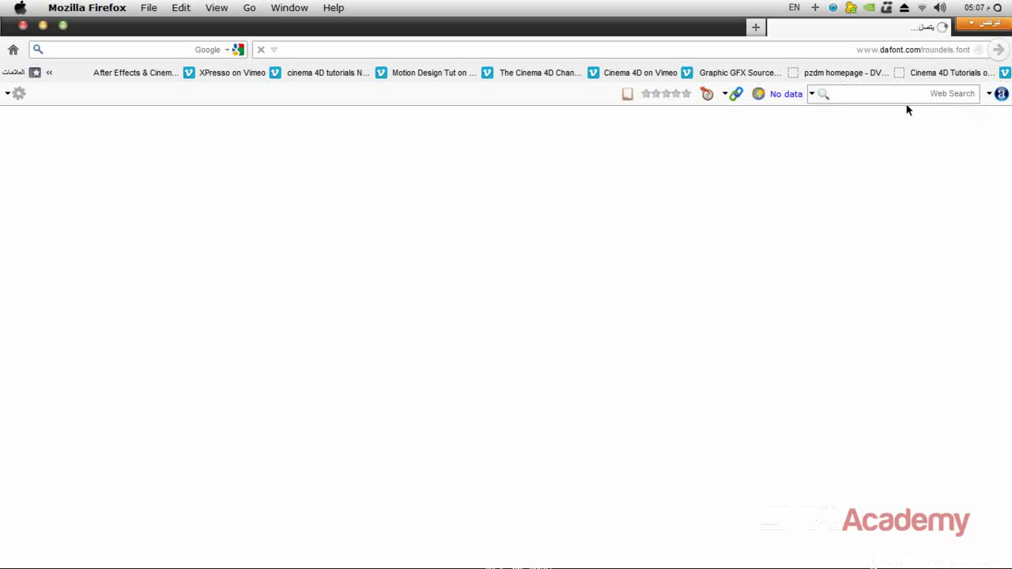
# Examine the Roundels character map to see which letter, number and symbol characters produce which emblems
pyautogui.scroll(-3, 778, 397)
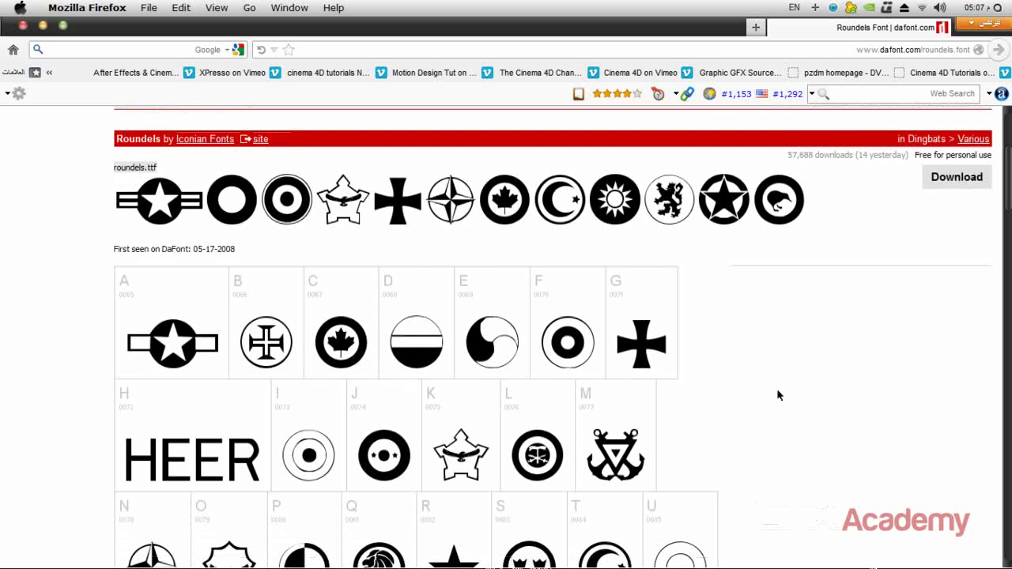
pyautogui.scroll(-4, 776, 388)
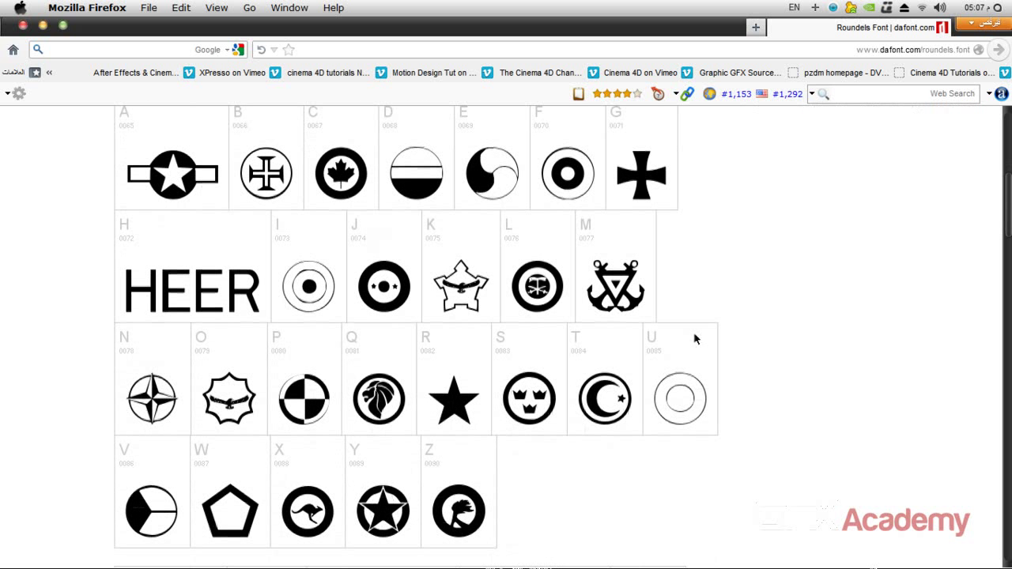
pyautogui.scroll(-2, 704, 335)
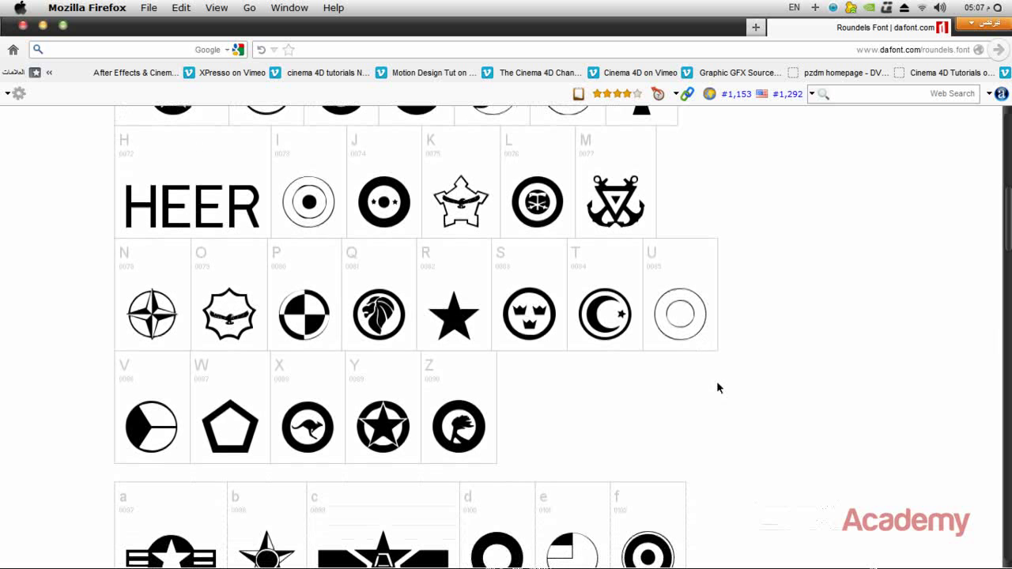
pyautogui.scroll(-8, 718, 388)
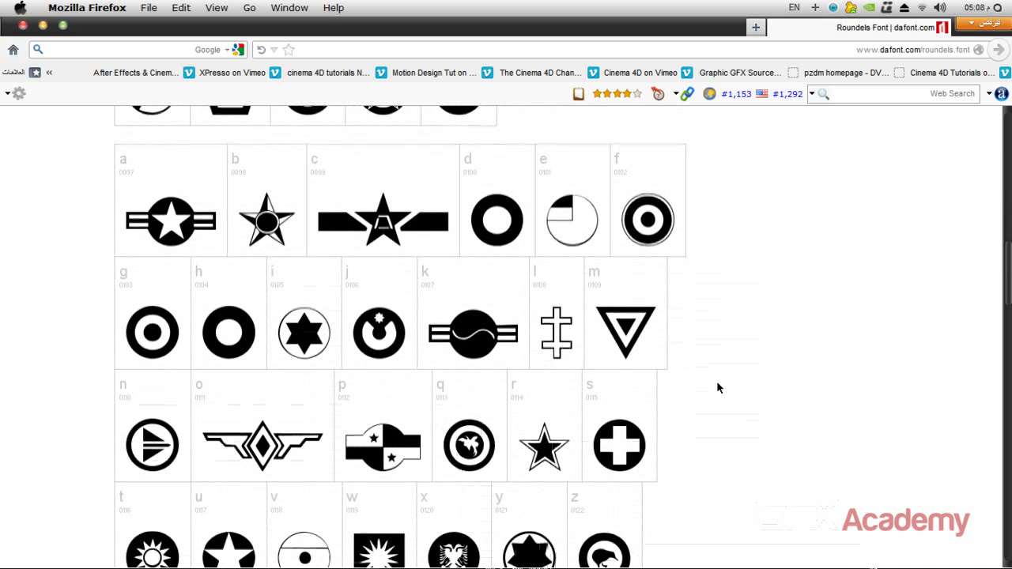
pyautogui.scroll(-10, 718, 387)
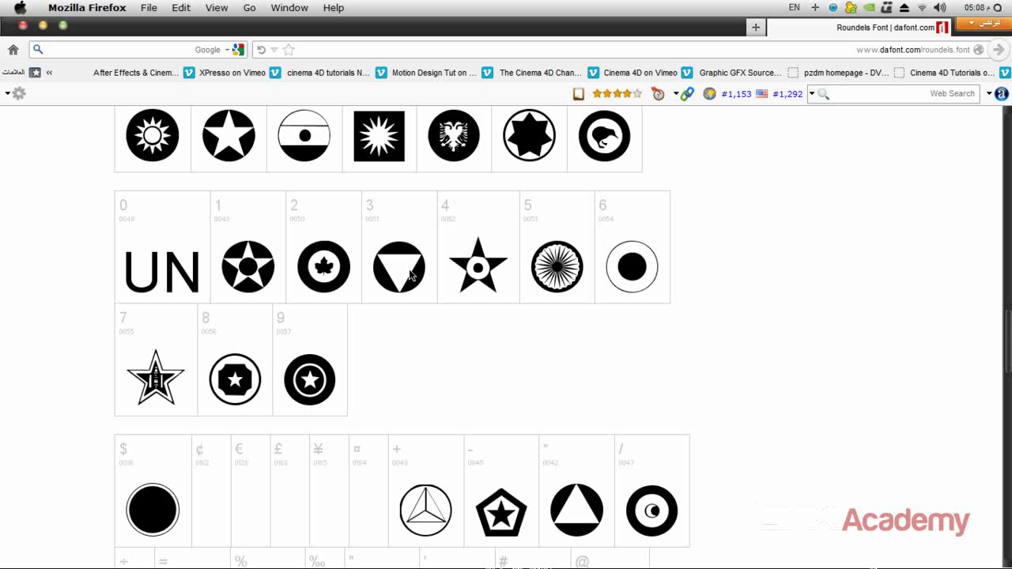
pyautogui.scroll(-3, 409, 274)
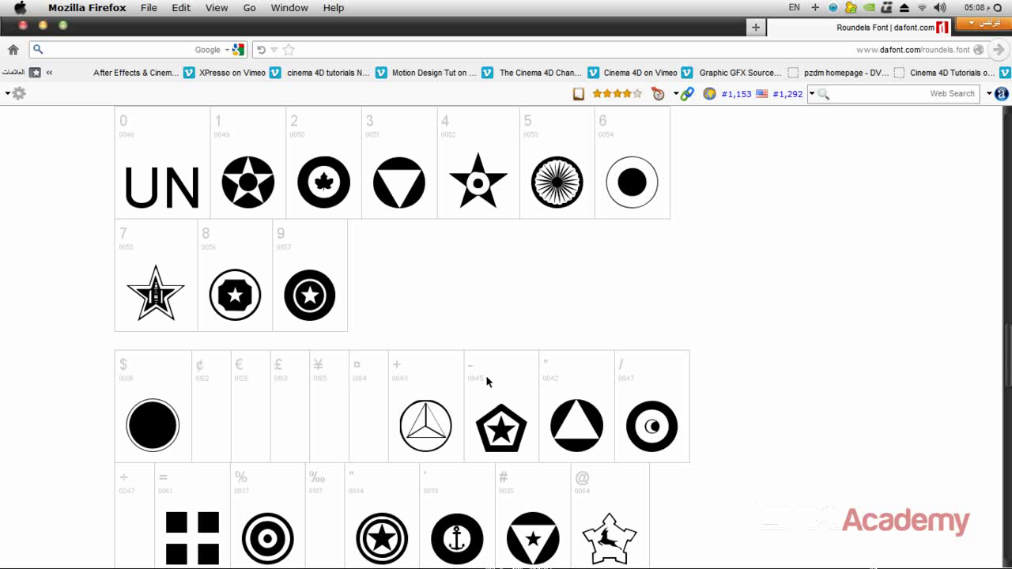
pyautogui.scroll(3, 486, 377)
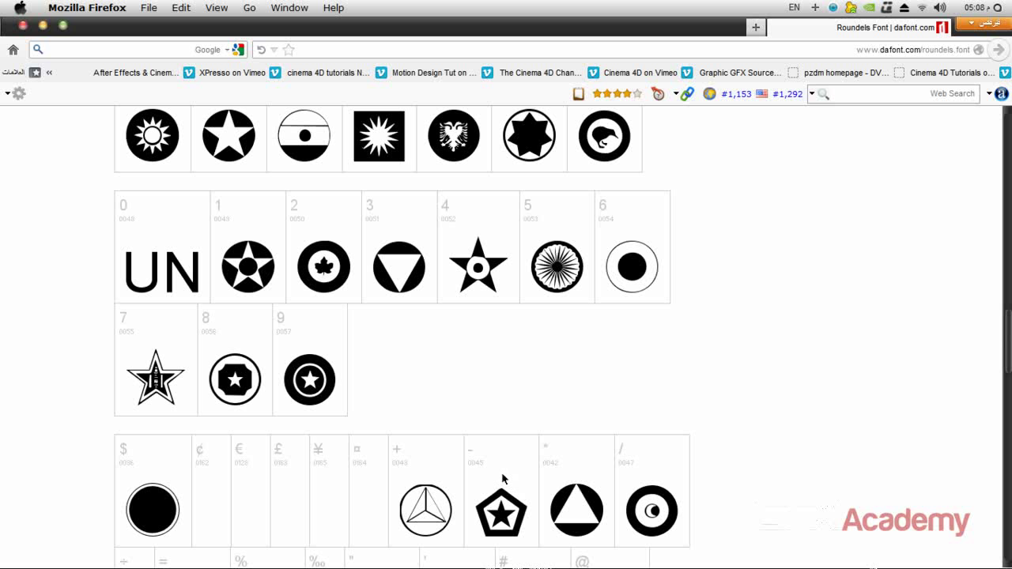
pyautogui.scroll(-6, 503, 479)
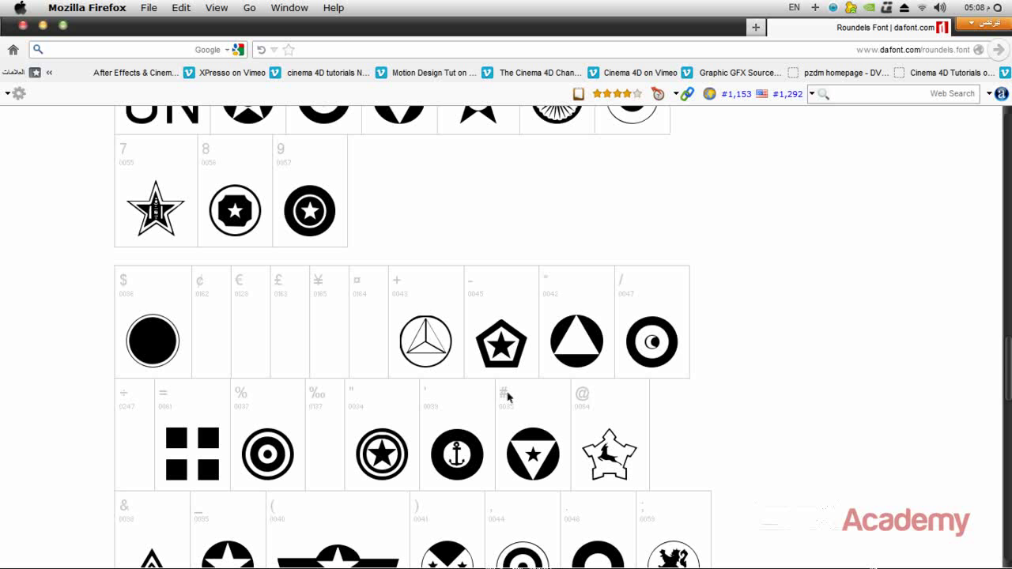
pyautogui.scroll(-4, 510, 415)
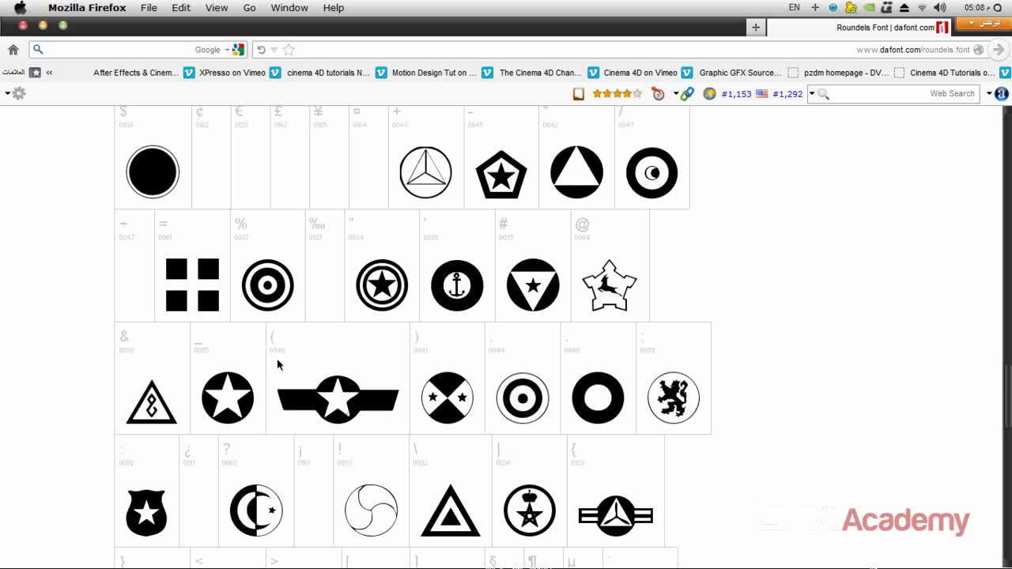
pyautogui.scroll(-6, 277, 358)
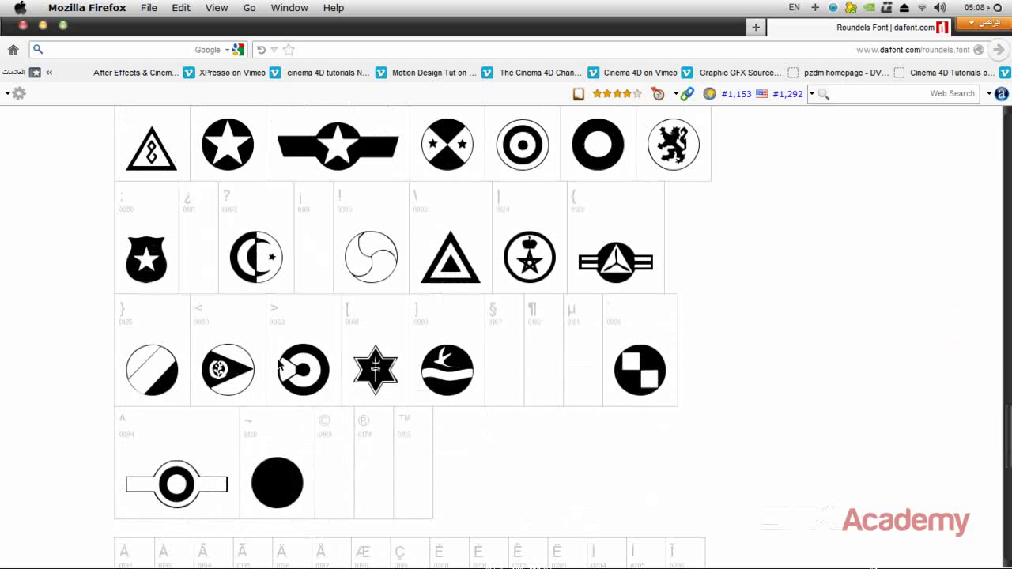
pyautogui.scroll(10, 709, 403)
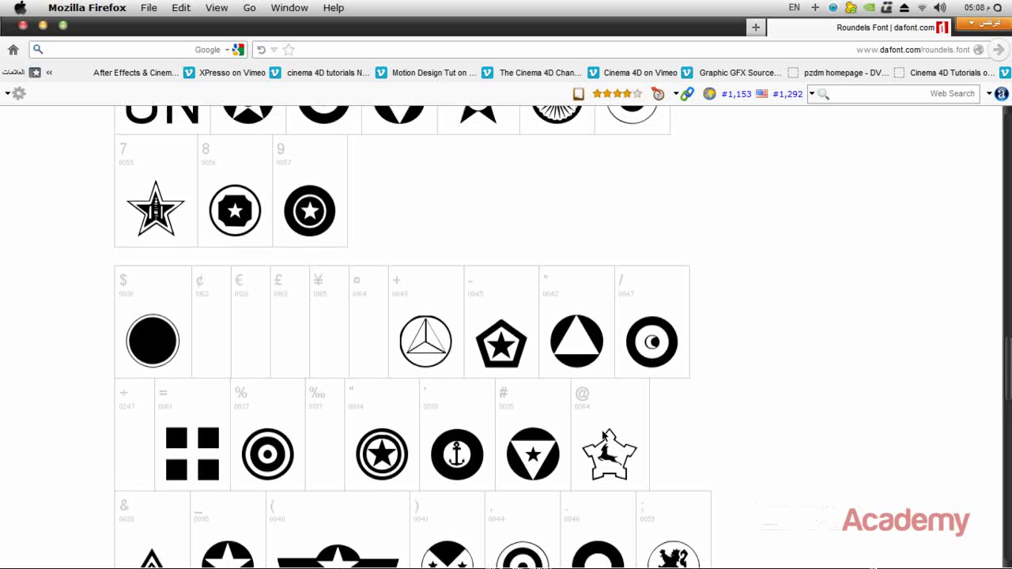
pyautogui.scroll(6, 537, 409)
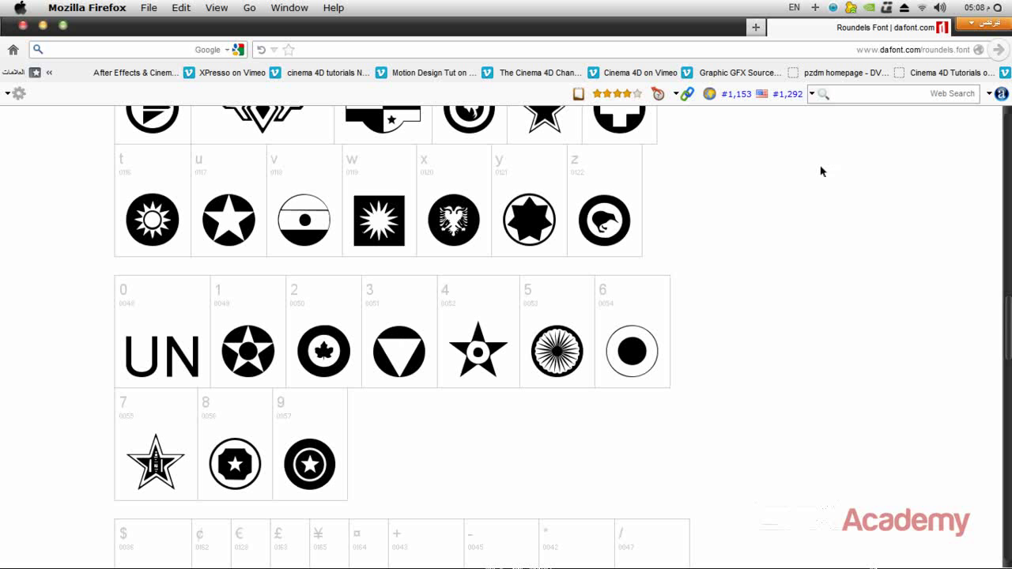
# Return to Photoshop, enter the Roundels character "*" in the open text layer, and move the emblem to the middle of the canvas
pyautogui.click(62, 24)
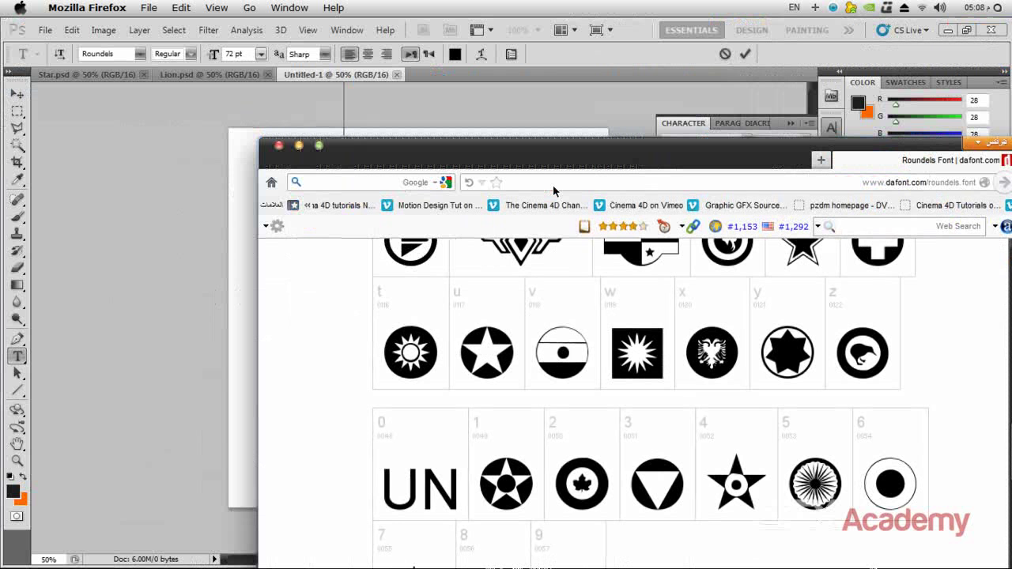
pyautogui.press('super+m')
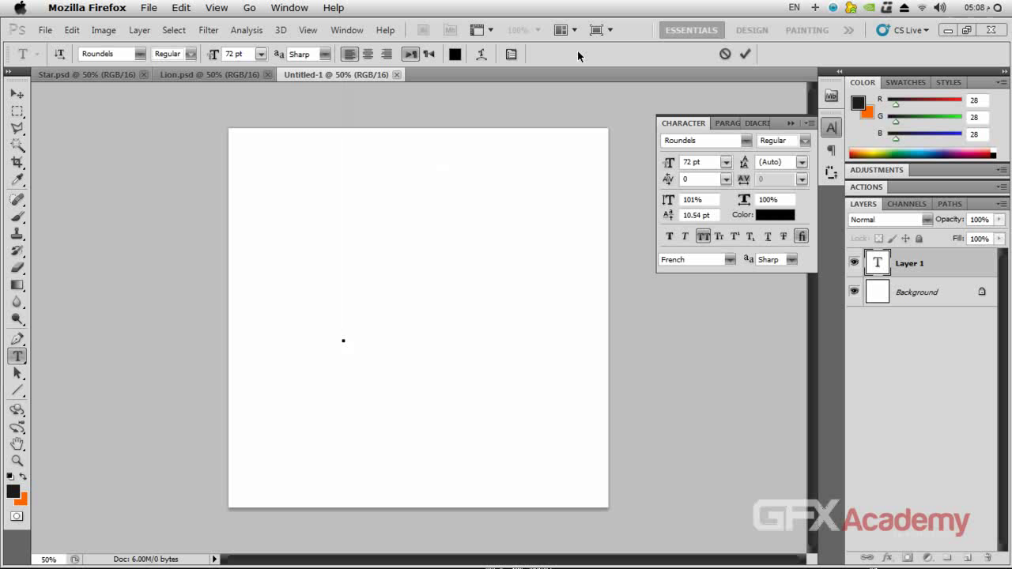
pyautogui.click(642, 32)
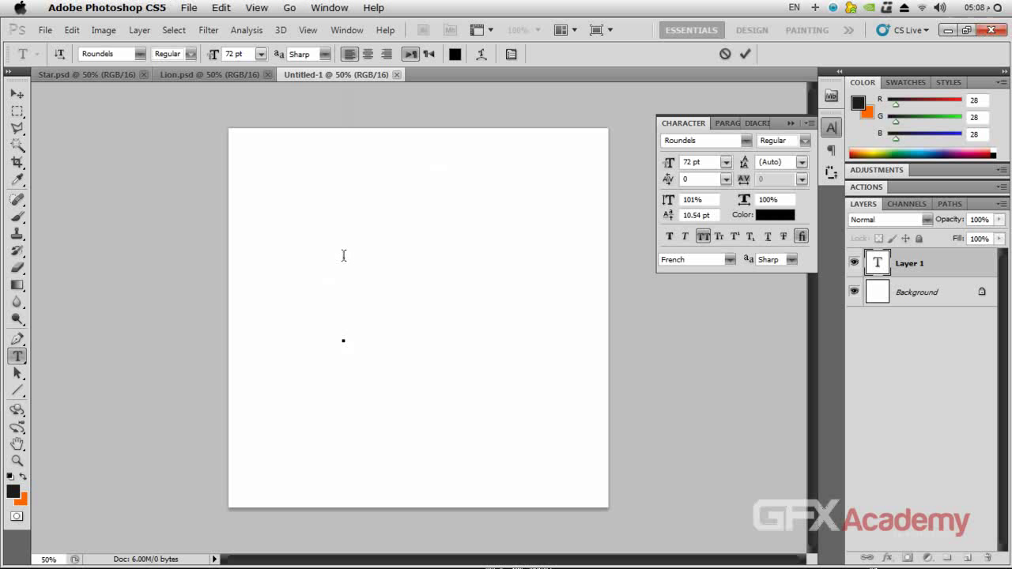
pyautogui.write('a')
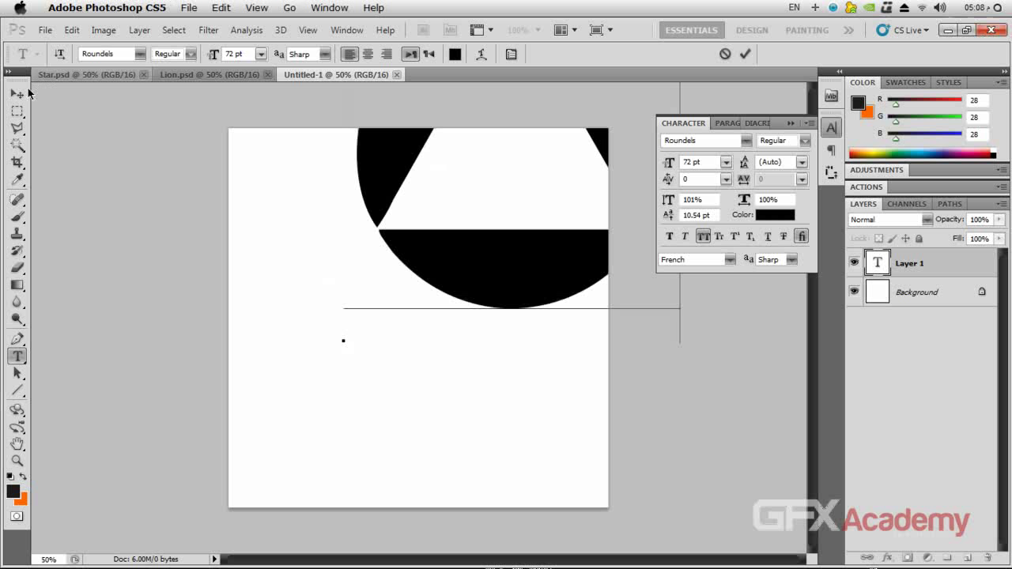
pyautogui.click(19, 93)
pyautogui.moveTo(526, 229); pyautogui.dragTo(447, 388)
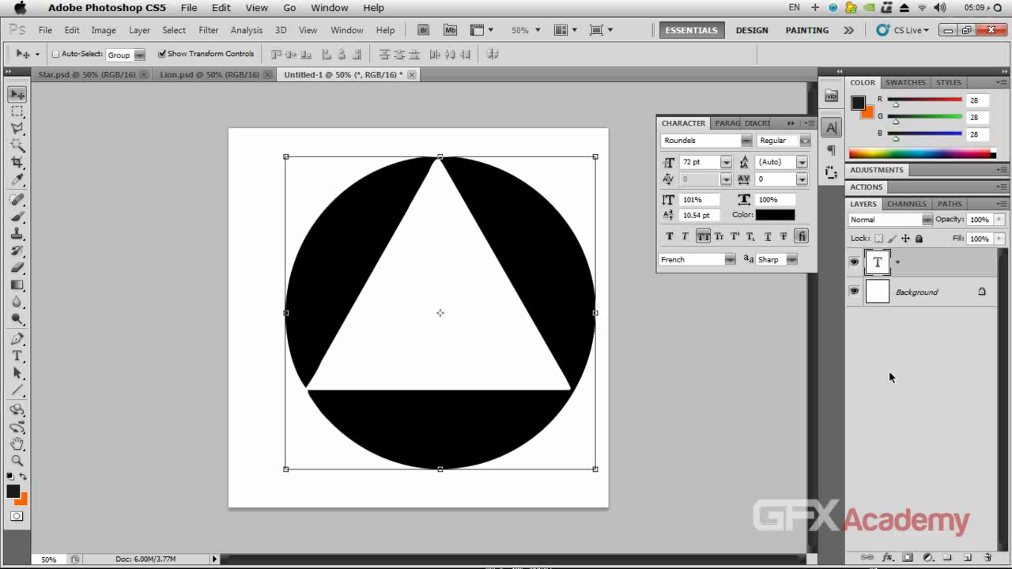
# Replace the emblem's character with "#" and move the triangle-and-star emblem to the centre of the canvas
pyautogui.press('t')
pyautogui.click(423, 294)
pyautogui.hotkey('ctrl', 'a')
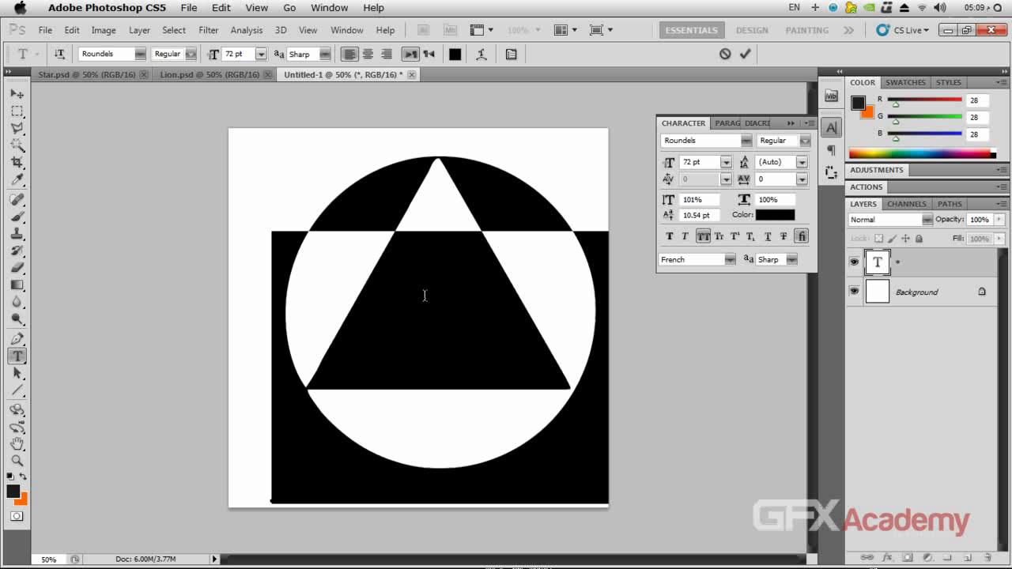
pyautogui.write('b')
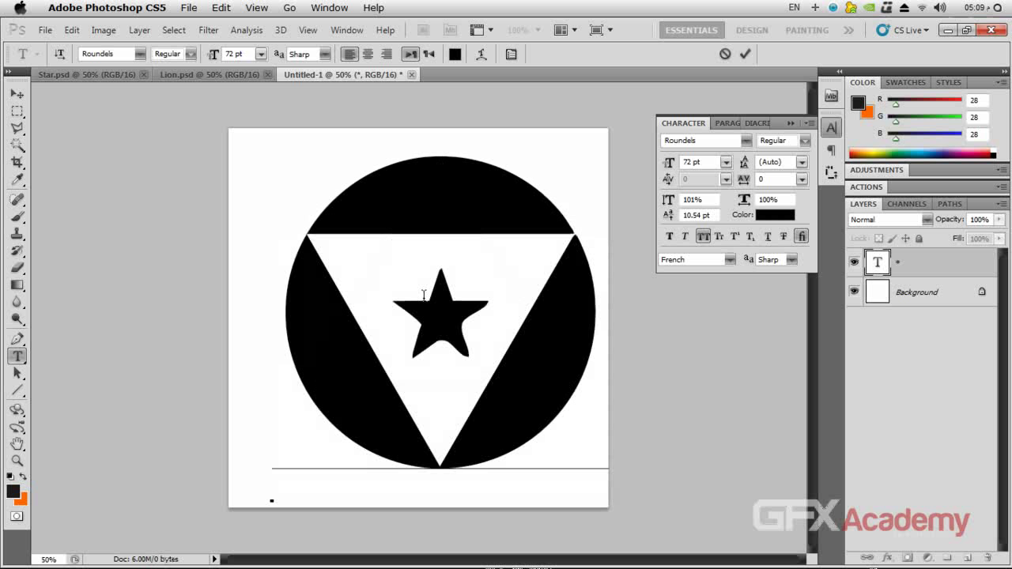
pyautogui.click(17, 94)
pyautogui.moveTo(483, 393)
pyautogui.mouseDown()
pyautogui.moveTo(486, 385)
pyautogui.moveTo(472, 388)
pyautogui.mouseUp()
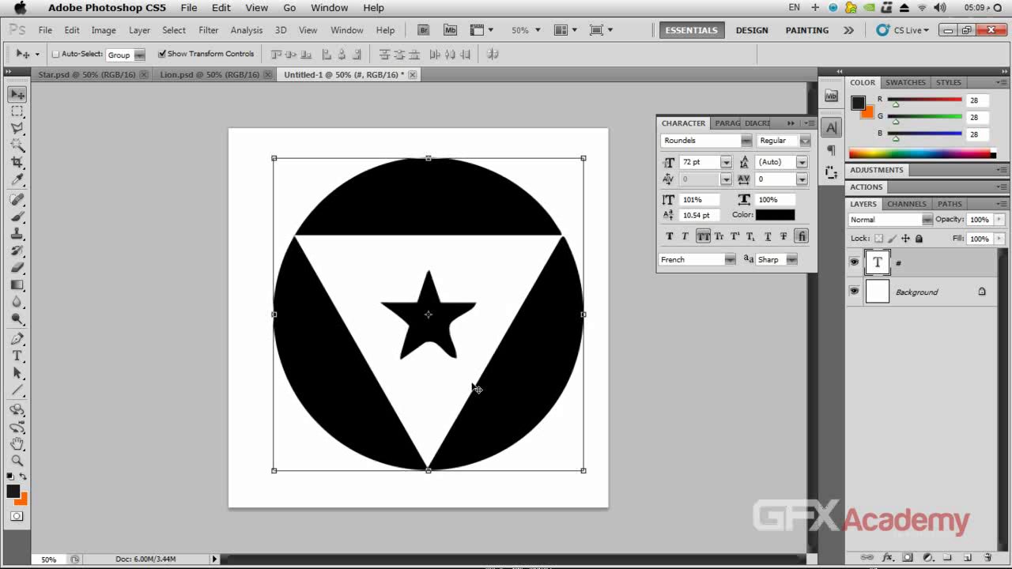
# Hide the Background layer and add a new empty layer between it and the emblem's text layer
pyautogui.click(854, 292)
pyautogui.click(854, 294)
pyautogui.click(855, 293)
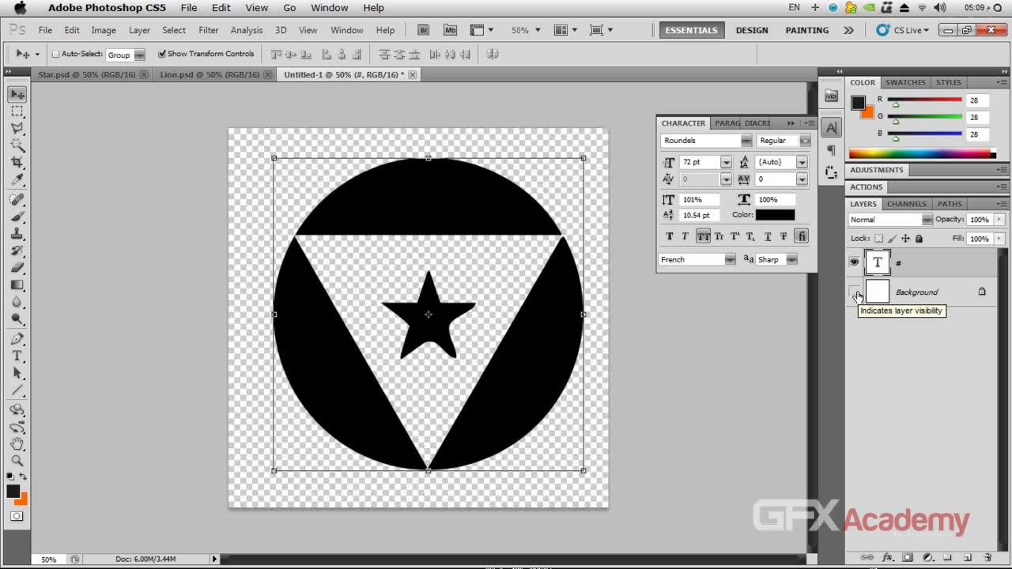
pyautogui.click(905, 292)
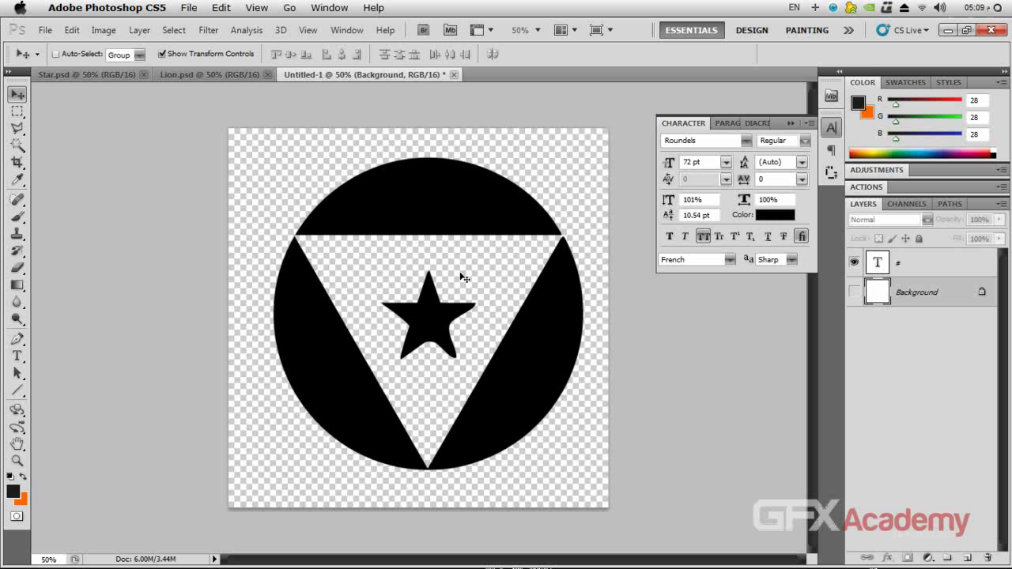
pyautogui.click(967, 559)
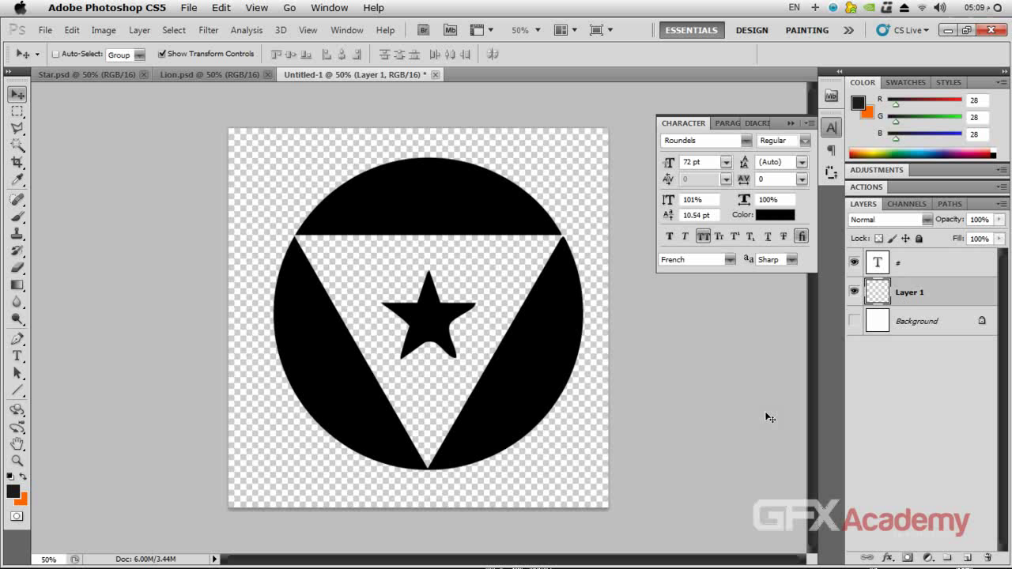
# Set the foreground color to white (255, 255, 255) and fill the new layer with it using the Paint Bucket tool
pyautogui.moveTo(17, 284)
pyautogui.mouseDown()
pyautogui.moveTo(65, 283)
pyautogui.moveTo(89, 302)
pyautogui.mouseUp()
pyautogui.click(144, 103)
pyautogui.click(454, 108)
pyautogui.press('g')
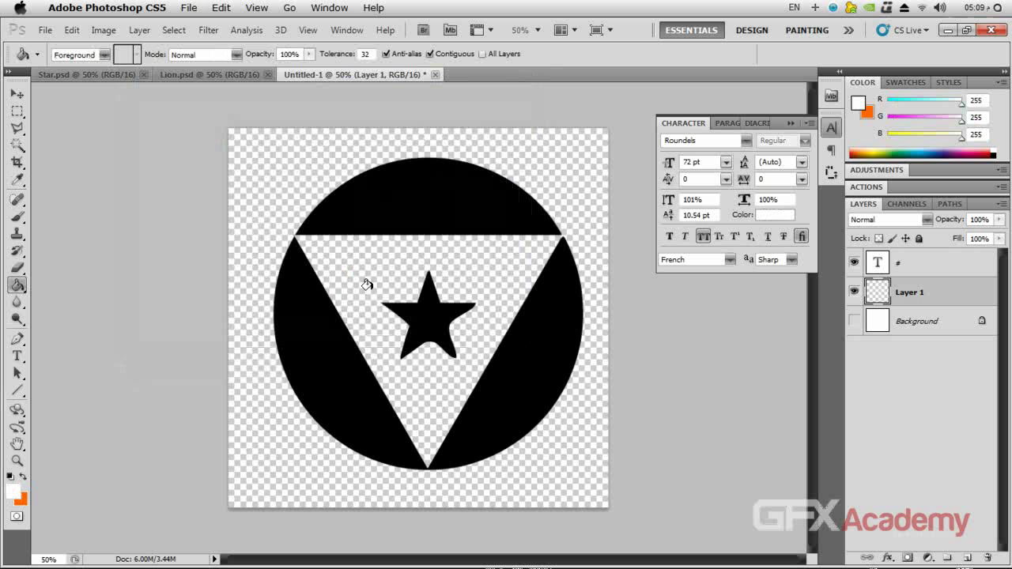
pyautogui.click(425, 381)
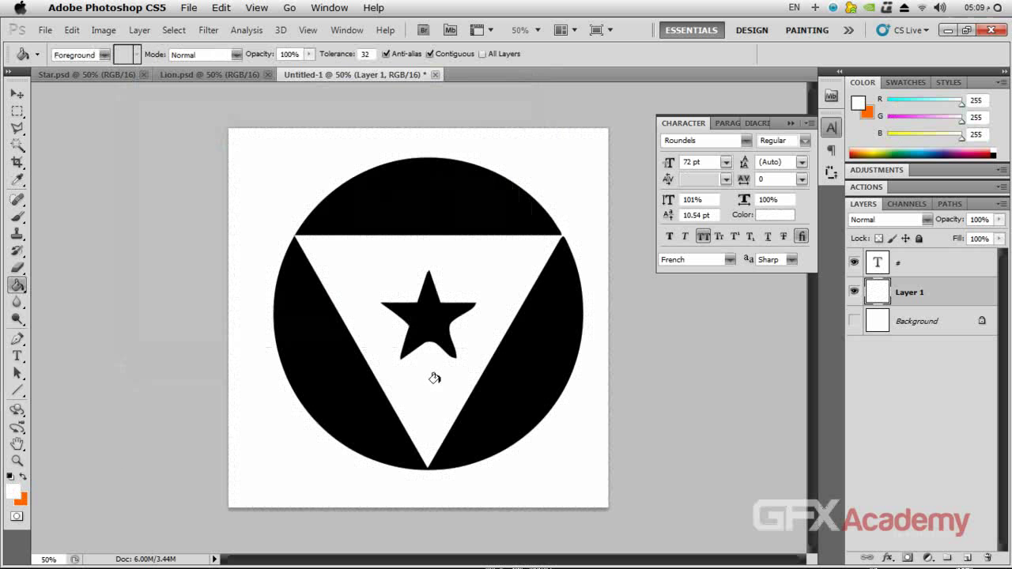
# Add a layer mask to Layer 1 and choose a hard round brush with a size of 175 px
pyautogui.rightClick(934, 294)
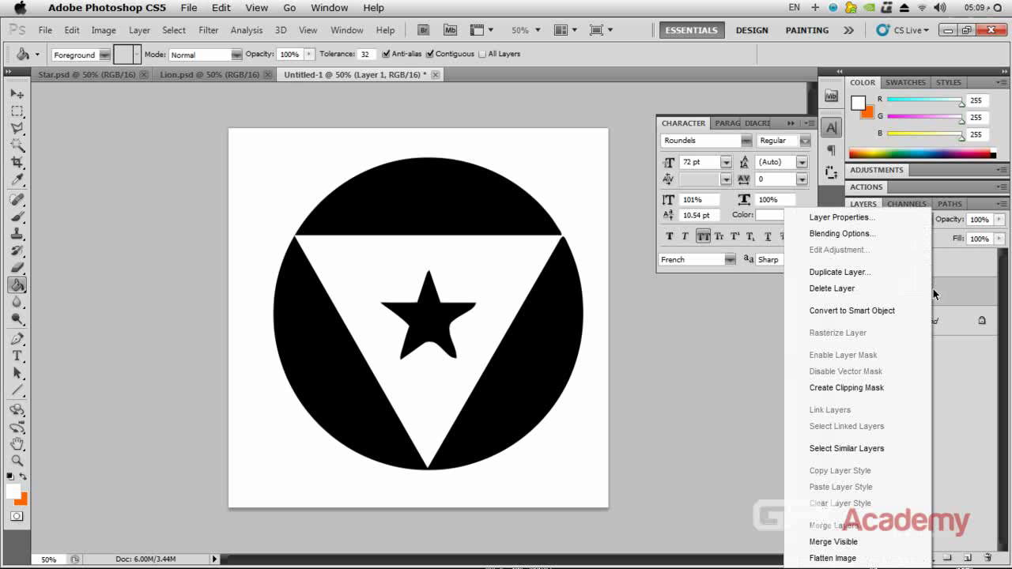
pyautogui.click(955, 392)
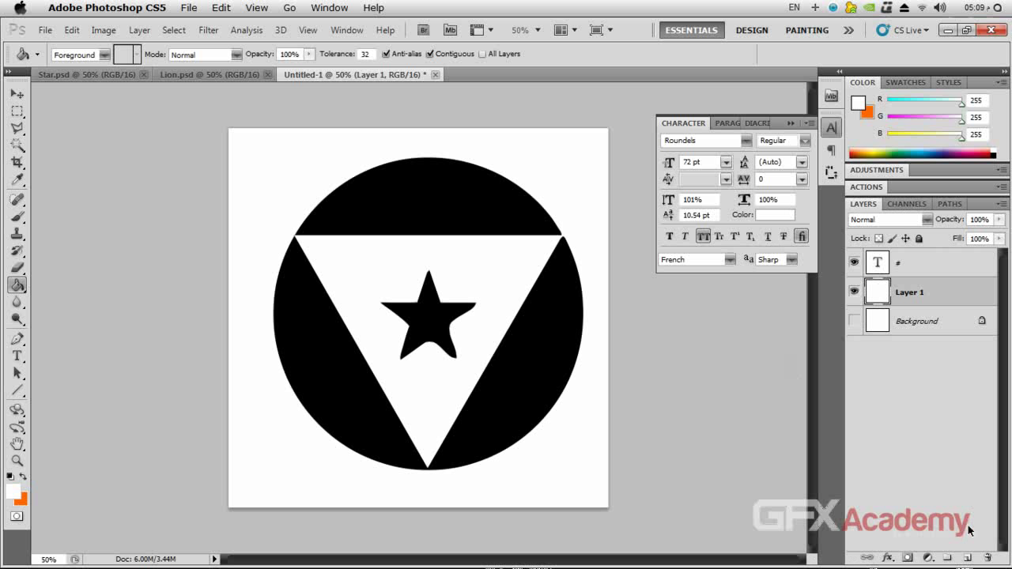
pyautogui.click(907, 558)
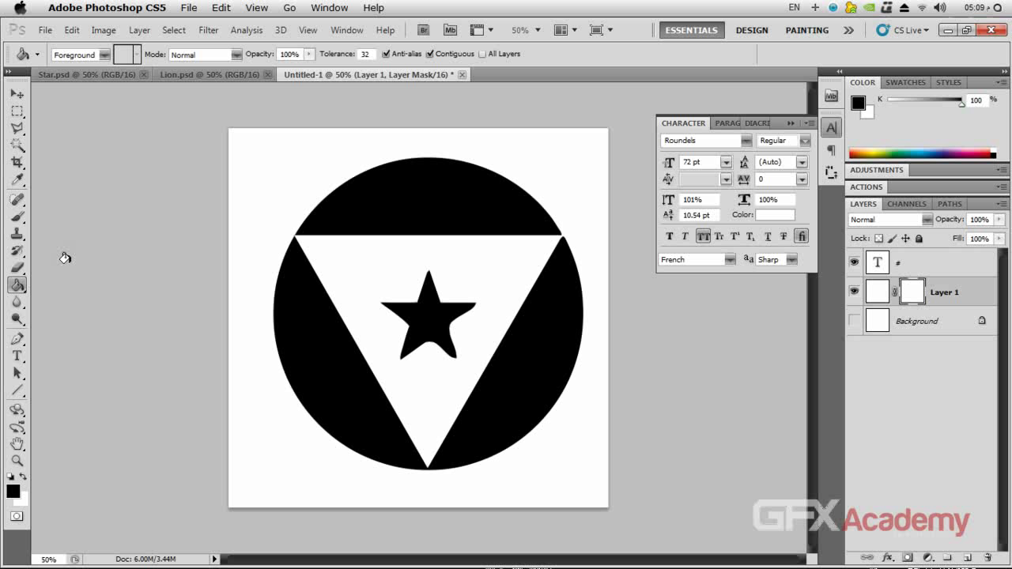
pyautogui.click(19, 218)
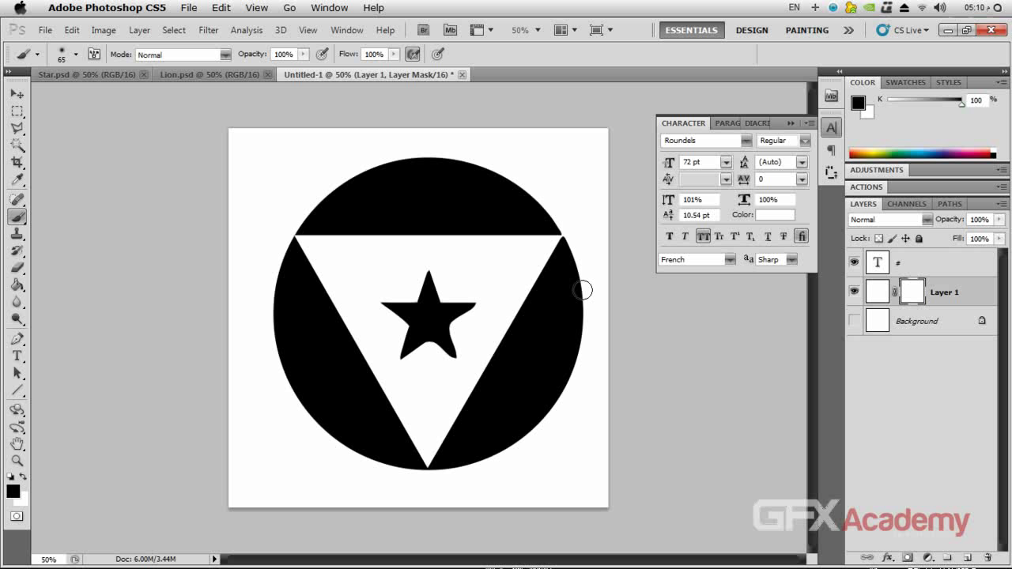
pyautogui.press(']')
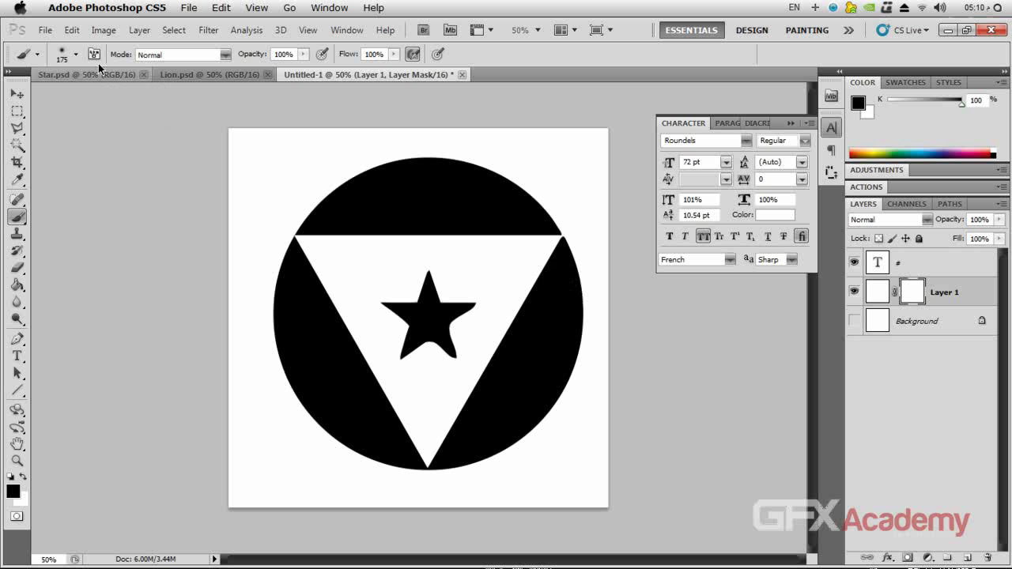
pyautogui.click(76, 54)
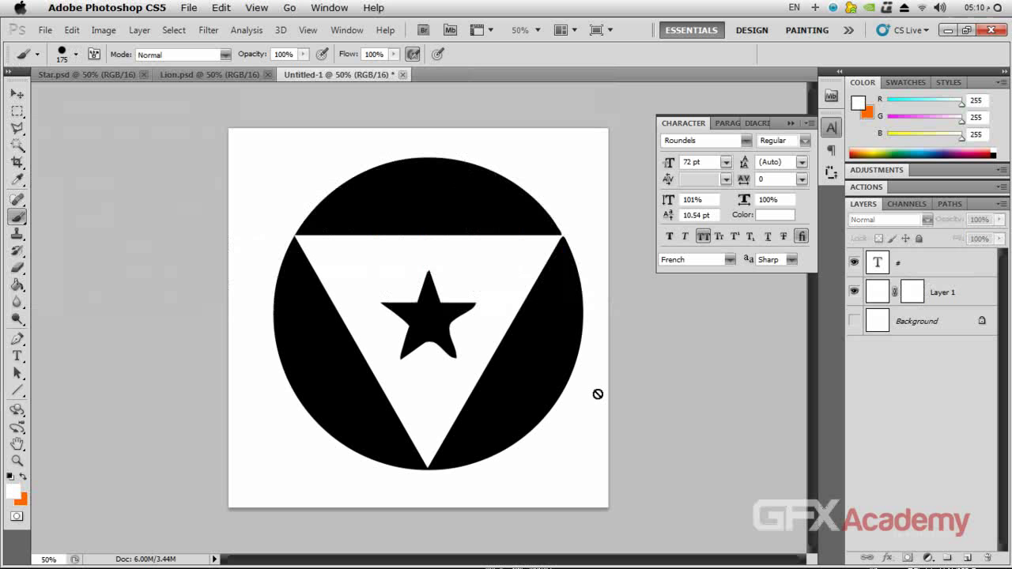
# Paint black on Layer 1's mask all around the emblem to hide the white outside the circle
pyautogui.click(912, 293)
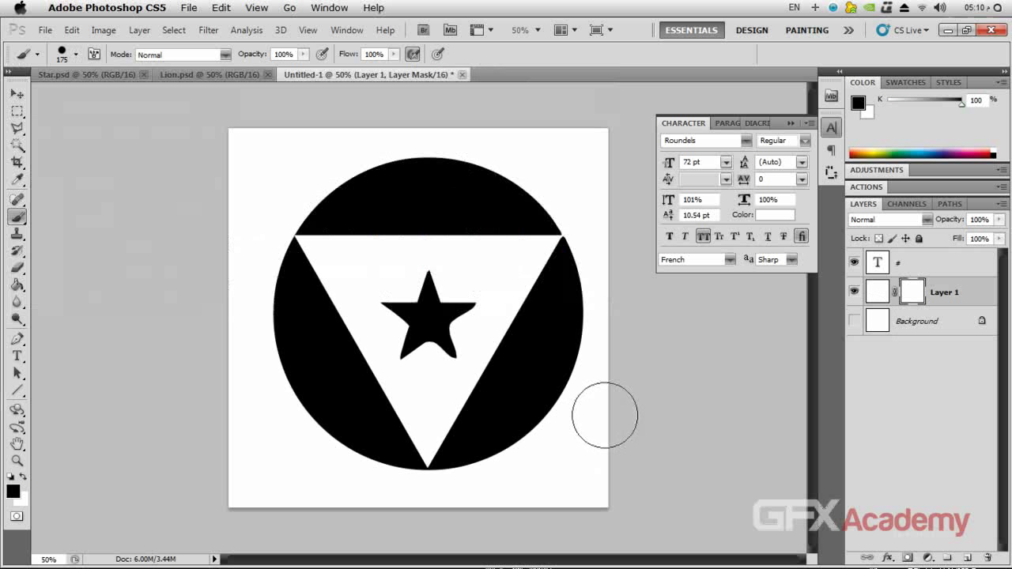
pyautogui.moveTo(614, 391)
pyautogui.mouseDown()
pyautogui.moveTo(541, 492)
pyautogui.moveTo(585, 474)
pyautogui.moveTo(559, 512)
pyautogui.moveTo(620, 466)
pyautogui.moveTo(625, 460)
pyautogui.moveTo(534, 499)
pyautogui.moveTo(605, 375)
pyautogui.moveTo(486, 498)
pyautogui.moveTo(584, 410)
pyautogui.moveTo(504, 497)
pyautogui.moveTo(594, 381)
pyautogui.moveTo(610, 223)
pyautogui.moveTo(601, 240)
pyautogui.moveTo(587, 207)
pyautogui.moveTo(603, 282)
pyautogui.moveTo(591, 340)
pyautogui.moveTo(562, 414)
pyautogui.moveTo(519, 475)
pyautogui.moveTo(469, 498)
pyautogui.moveTo(384, 512)
pyautogui.moveTo(416, 505)
pyautogui.moveTo(321, 452)
pyautogui.moveTo(445, 499)
pyautogui.moveTo(508, 499)
pyautogui.moveTo(366, 499)
pyautogui.moveTo(393, 495)
pyautogui.moveTo(242, 414)
pyautogui.moveTo(295, 468)
pyautogui.moveTo(301, 454)
pyautogui.moveTo(246, 506)
pyautogui.moveTo(234, 433)
pyautogui.moveTo(242, 479)
pyautogui.moveTo(232, 144)
pyautogui.moveTo(234, 354)
pyautogui.moveTo(278, 428)
pyautogui.moveTo(289, 404)
pyautogui.moveTo(230, 285)
pyautogui.moveTo(258, 369)
pyautogui.moveTo(242, 219)
pyautogui.moveTo(241, 229)
pyautogui.moveTo(243, 244)
pyautogui.moveTo(254, 158)
pyautogui.moveTo(249, 239)
pyautogui.moveTo(279, 143)
pyautogui.moveTo(444, 115)
pyautogui.moveTo(504, 116)
pyautogui.moveTo(586, 139)
pyautogui.moveTo(621, 209)
pyautogui.moveTo(493, 137)
pyautogui.moveTo(582, 197)
pyautogui.moveTo(549, 169)
pyautogui.moveTo(571, 195)
pyautogui.moveTo(368, 124)
pyautogui.moveTo(432, 151)
pyautogui.moveTo(226, 199)
pyautogui.moveTo(292, 196)
pyautogui.moveTo(260, 219)
pyautogui.moveTo(245, 264)
pyautogui.moveTo(264, 199)
pyautogui.moveTo(300, 191)
pyautogui.mouseUp()
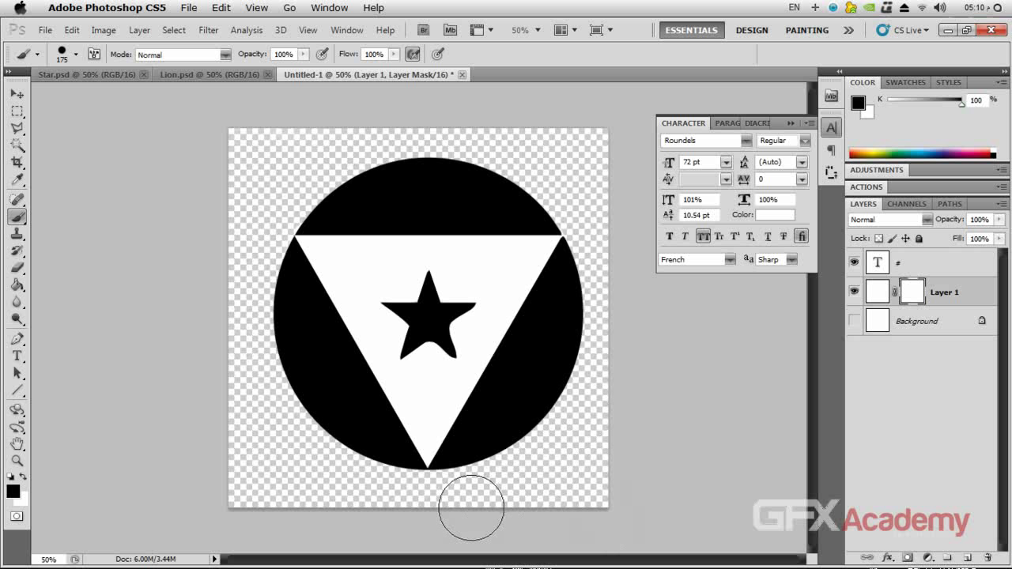
pyautogui.moveTo(220, 442)
pyautogui.mouseDown()
pyautogui.moveTo(235, 245)
pyautogui.moveTo(278, 162)
pyautogui.moveTo(253, 151)
pyautogui.moveTo(215, 185)
pyautogui.mouseUp()
pyautogui.click(952, 423)
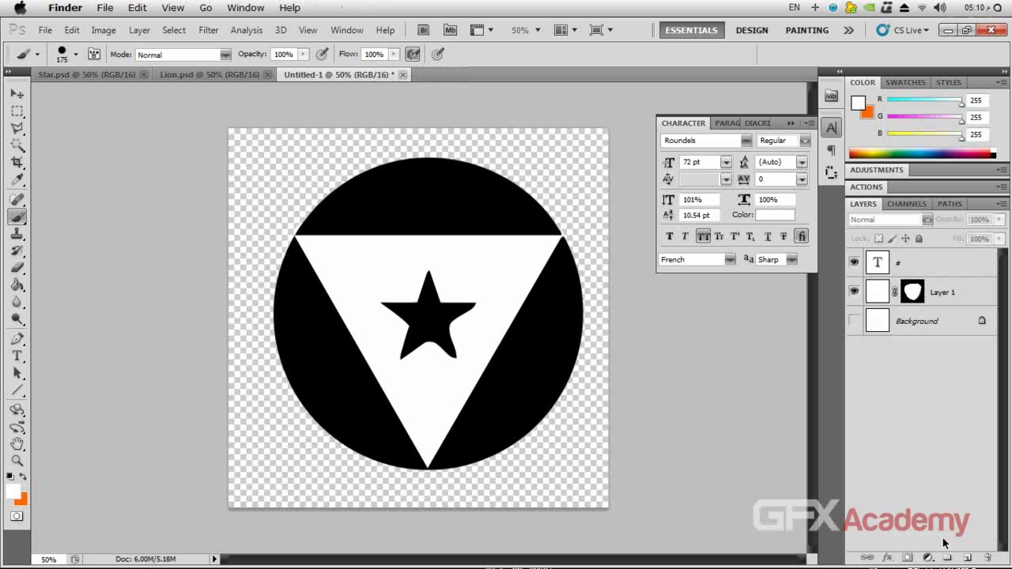
# Add a new layer beneath the masked white layer and fill it with dark grey (88, 88, 88) using the Paint Bucket
pyautogui.click(966, 558)
pyautogui.moveTo(907, 266); pyautogui.dragTo(908, 338)
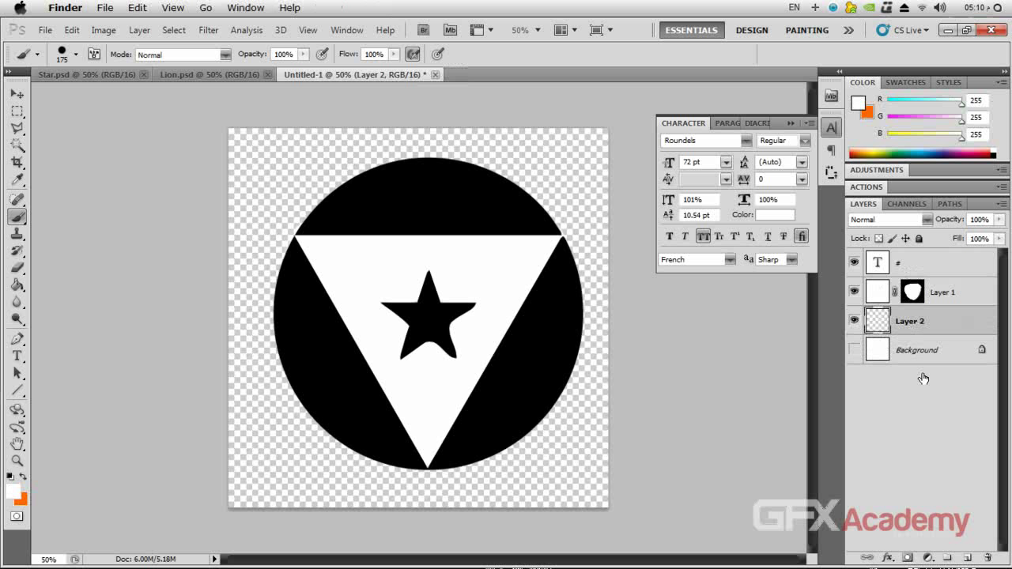
pyautogui.click(23, 477)
pyautogui.click(13, 490)
pyautogui.moveTo(203, 276); pyautogui.dragTo(123, 238)
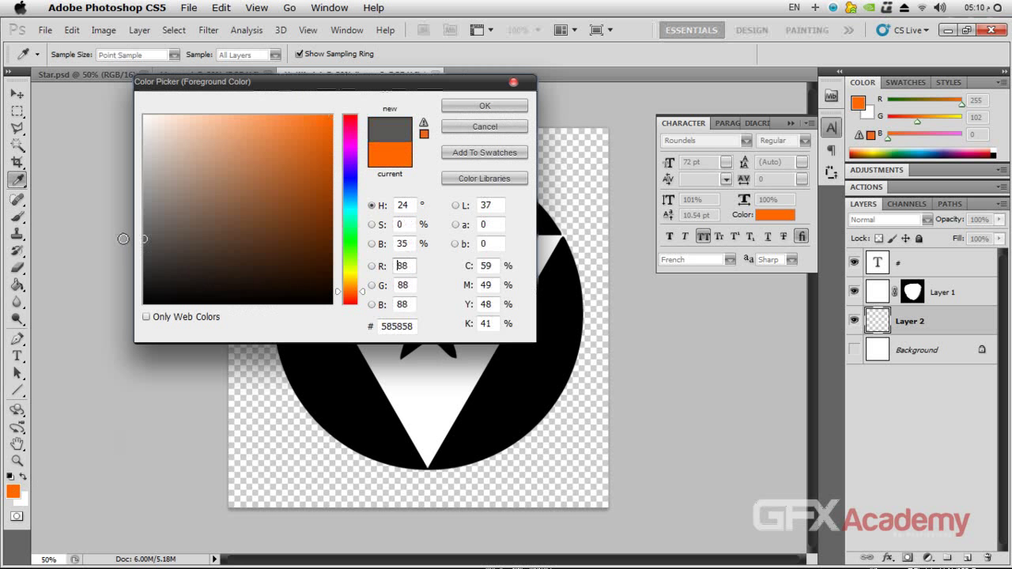
pyautogui.click(474, 105)
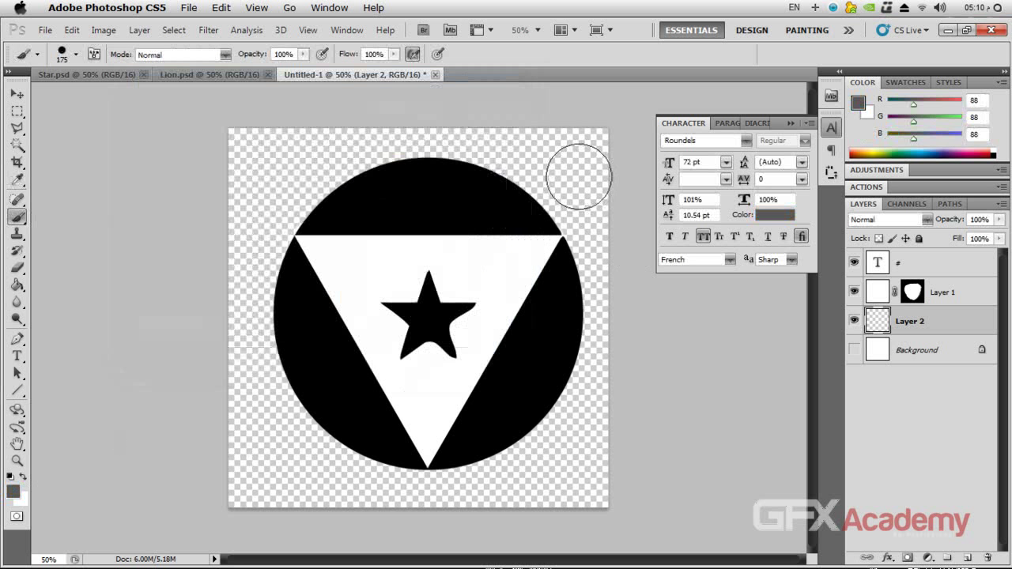
pyautogui.click(17, 283)
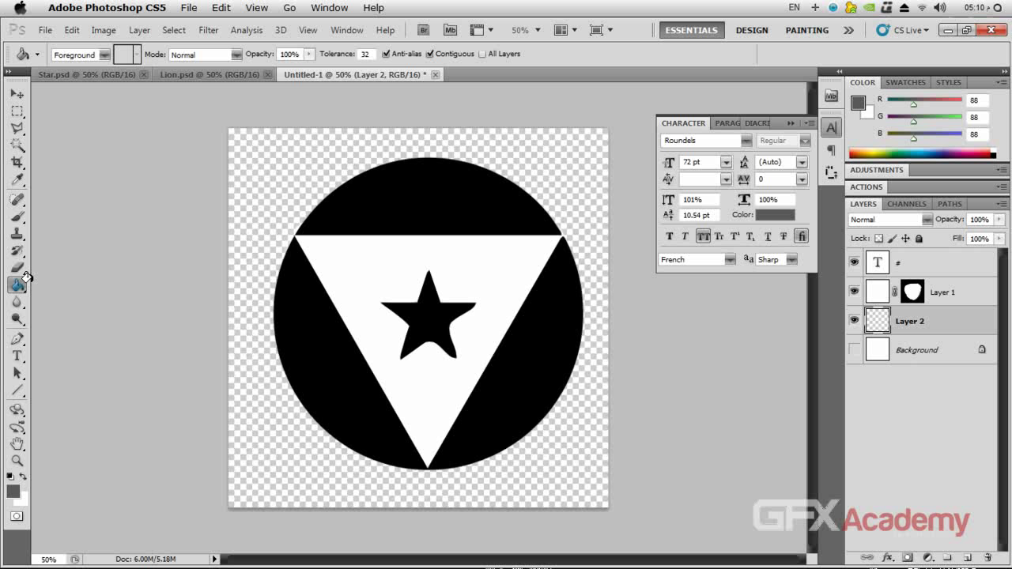
pyautogui.click(267, 156)
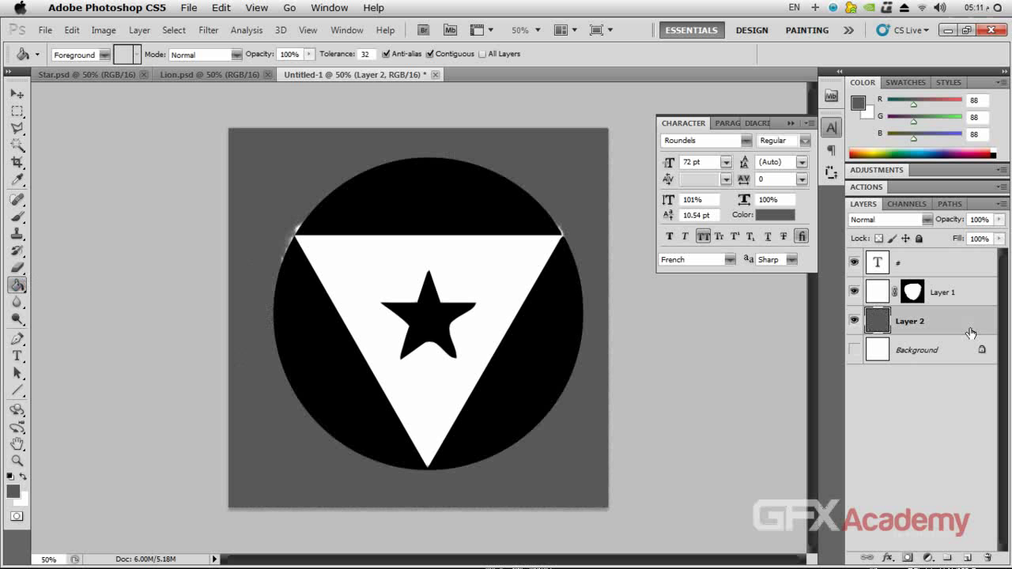
# Brush black on Layer 1's mask to remove the white fringe outside the circle near the triangle's upper-left corner
pyautogui.click(912, 293)
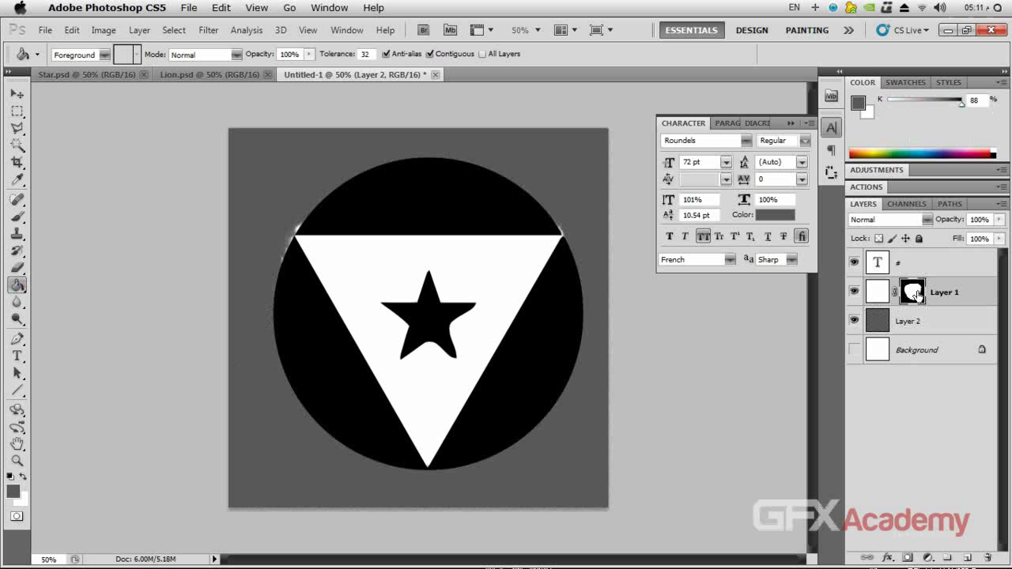
pyautogui.click(22, 220)
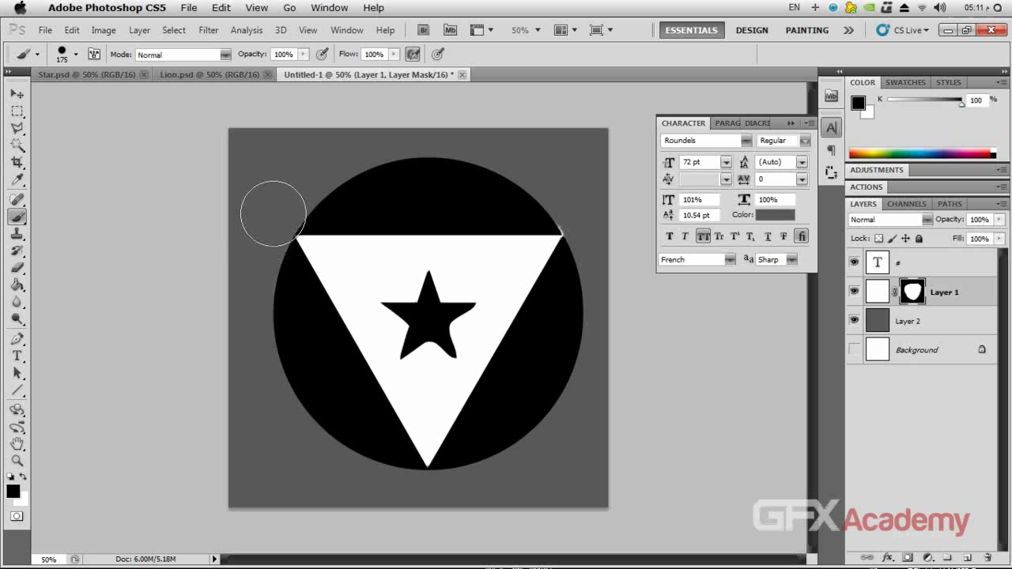
pyautogui.hotkey('ctrl', '1')
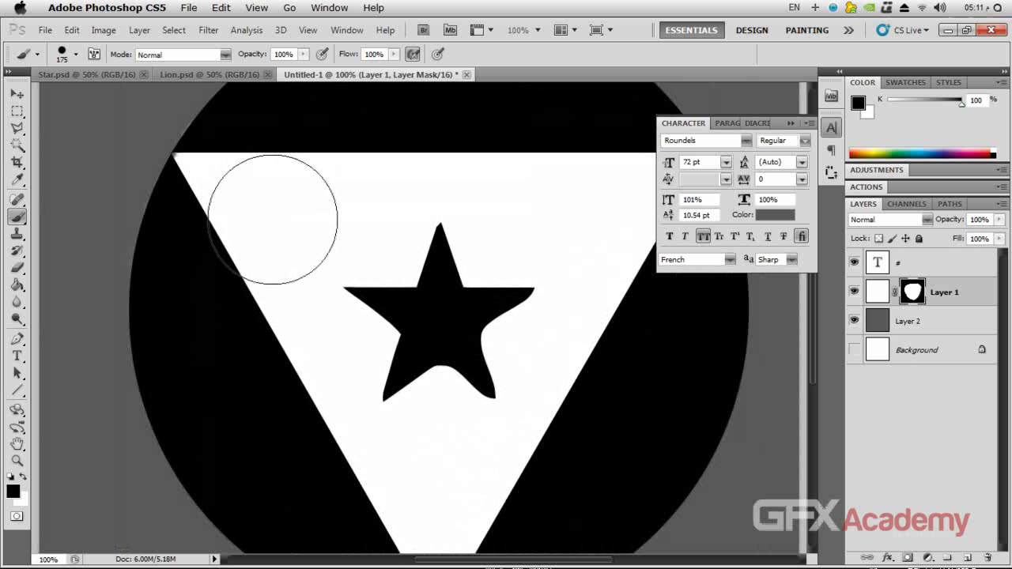
pyautogui.moveTo(258, 179); pyautogui.dragTo(266, 253)
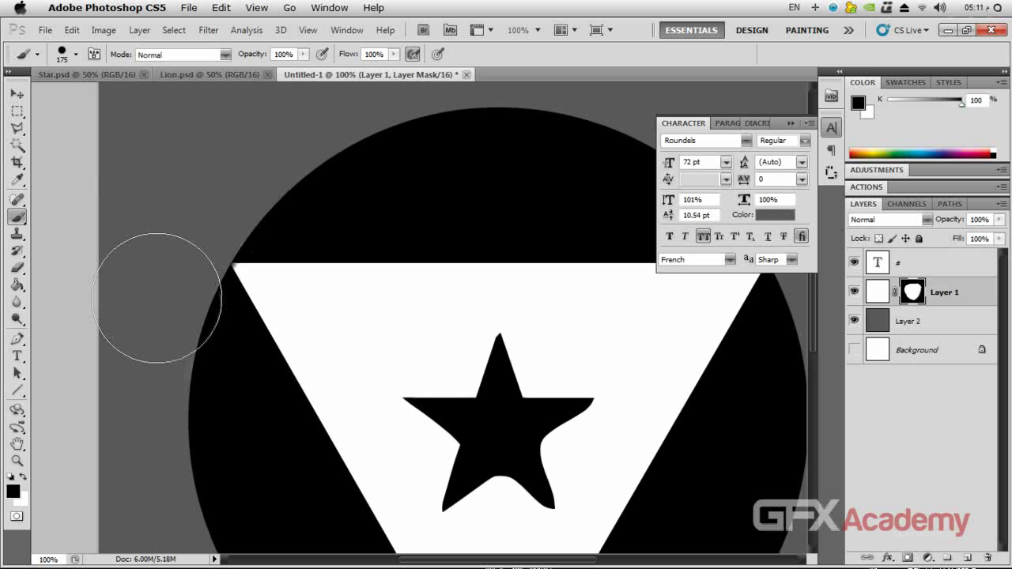
pyautogui.moveTo(583, 328); pyautogui.dragTo(339, 150)
pyautogui.moveTo(303, 248)
pyautogui.mouseDown()
pyautogui.moveTo(368, 282)
pyautogui.moveTo(353, 400)
pyautogui.mouseUp()
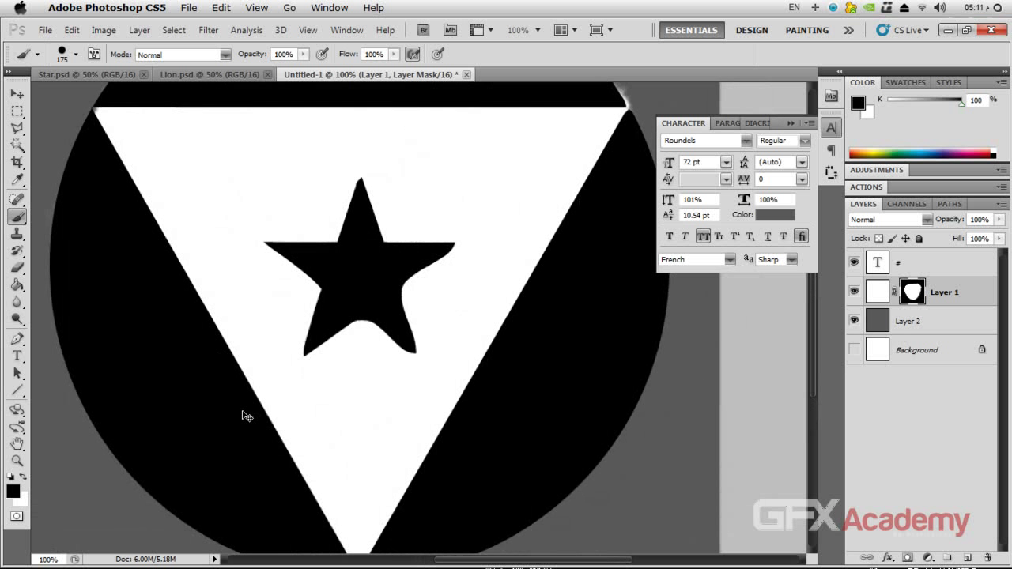
# Reduce the brush size to 9 px and mask out the white fringe at the triangle's upper-right corner
pyautogui.hotkey('ctrl', '-')
pyautogui.hotkey('ctrl', '+')
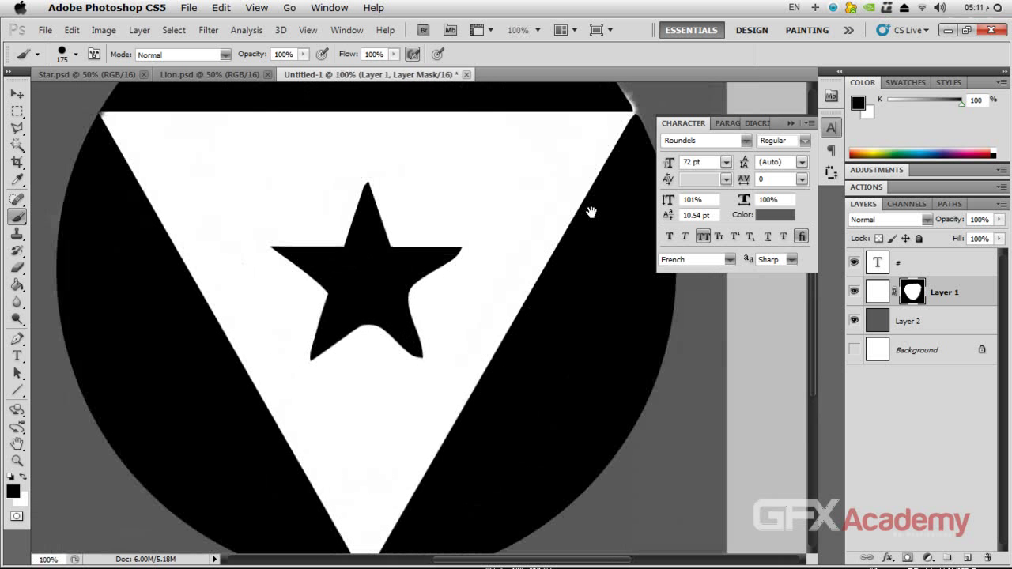
pyautogui.moveTo(590, 212); pyautogui.dragTo(330, 460)
pyautogui.hotkey('ctrl', '+')
pyautogui.hotkey('ctrl', '+')
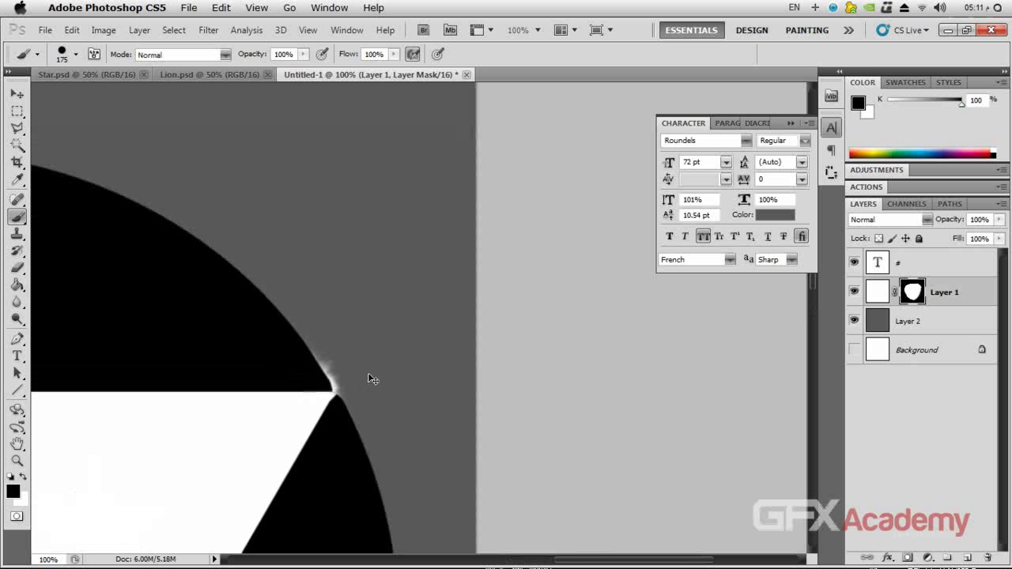
pyautogui.press('[')
pyautogui.press('[')
pyautogui.press('[')
pyautogui.press('[')
pyautogui.press('[')
pyautogui.press('[')
pyautogui.press('[')
pyautogui.press('[')
pyautogui.press('[')
pyautogui.press('[')
pyautogui.press('[')
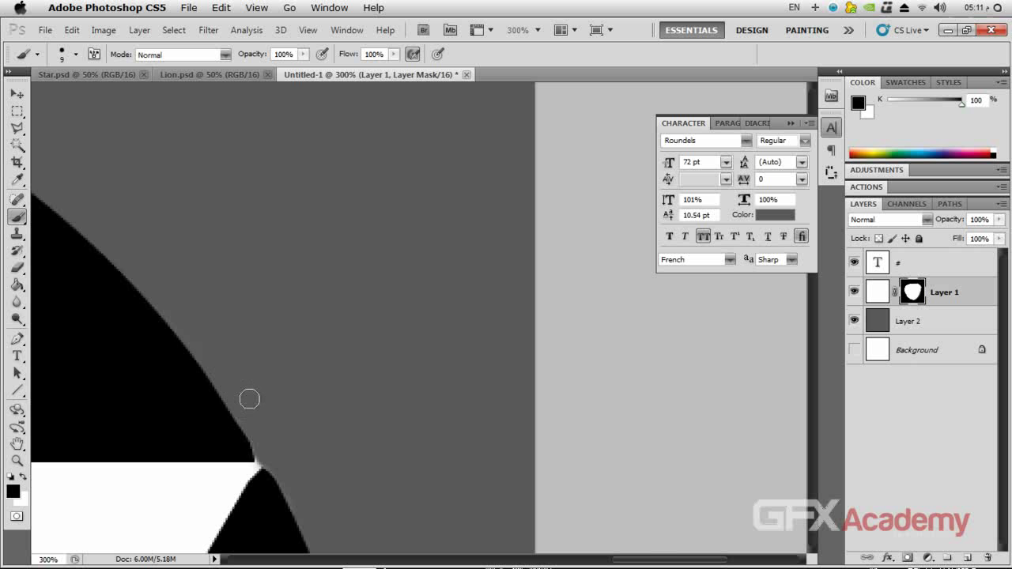
pyautogui.moveTo(253, 426); pyautogui.dragTo(345, 405)
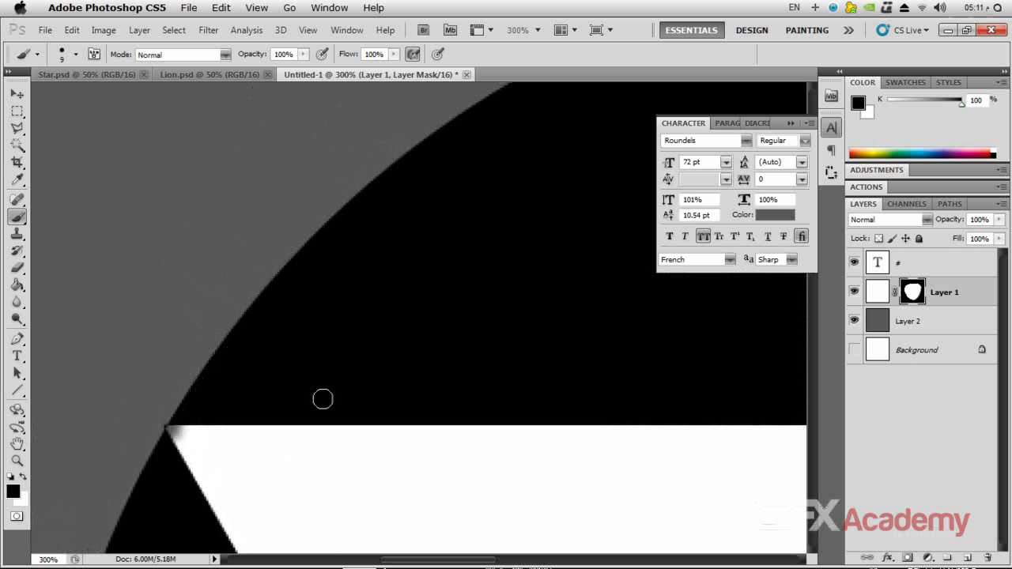
pyautogui.hotkey('ctrl', '0')
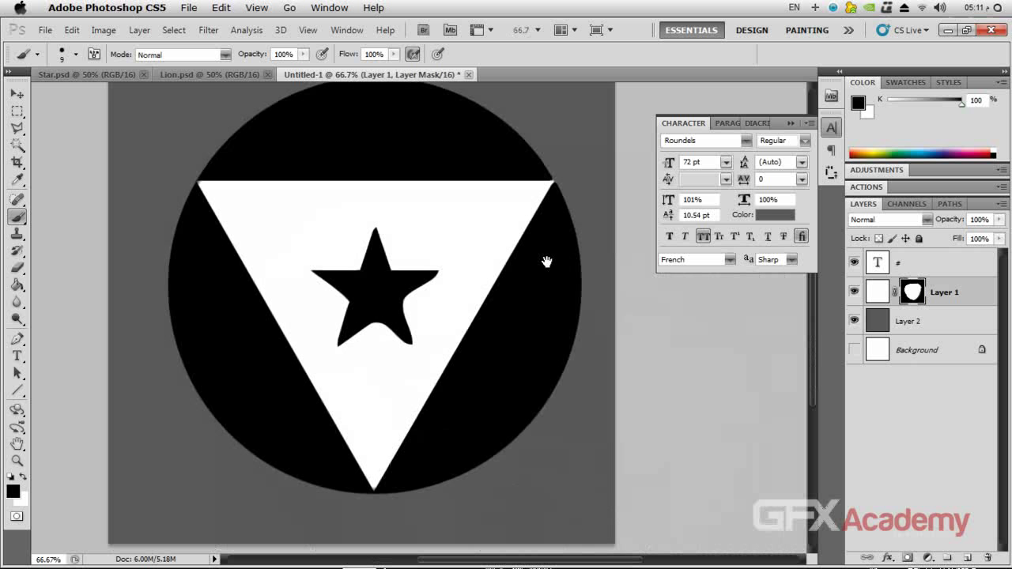
pyautogui.moveTo(546, 260); pyautogui.dragTo(549, 285)
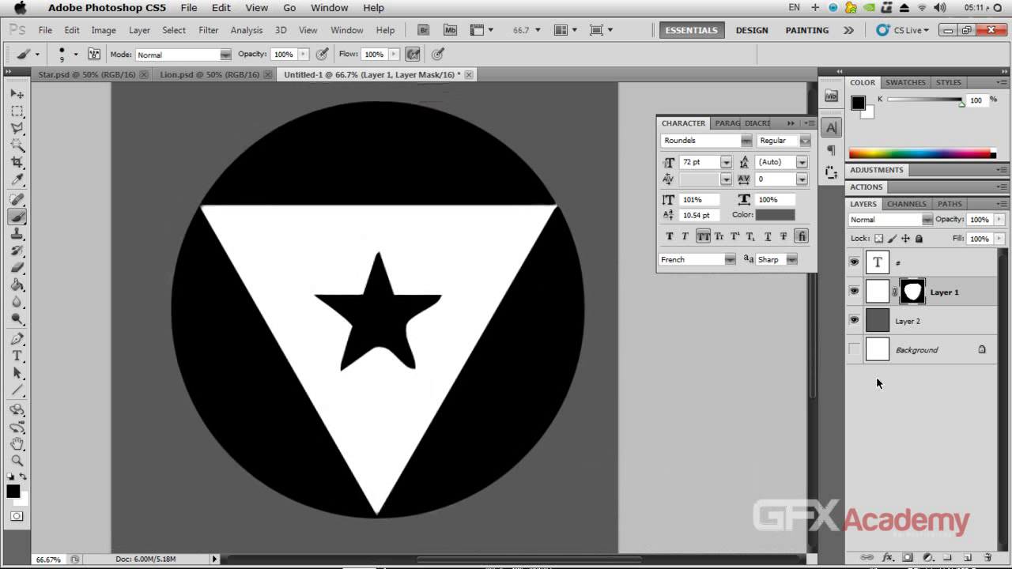
# Delete the dark grey layer and show the Background layer again
pyautogui.moveTo(905, 321); pyautogui.dragTo(988, 558)
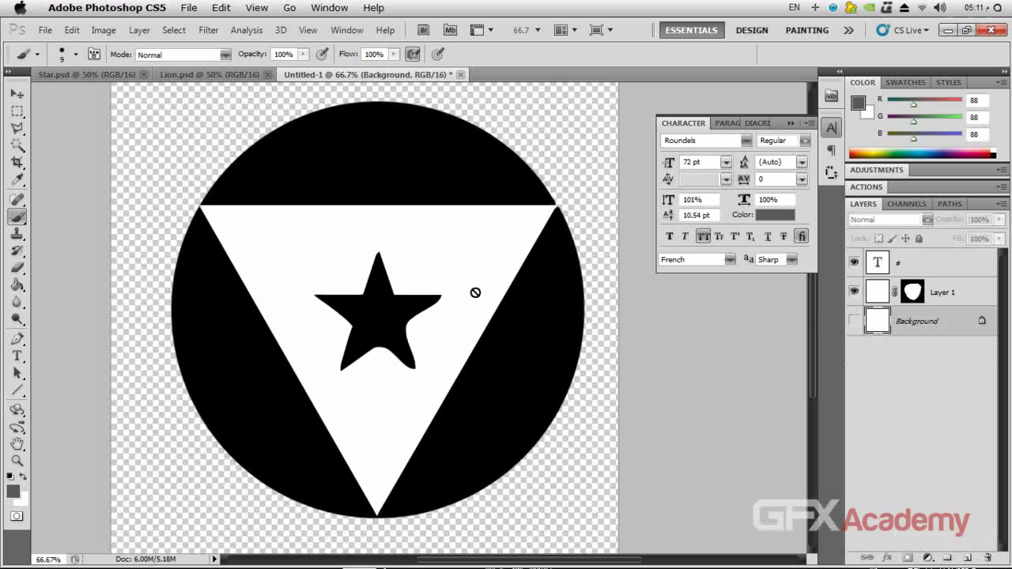
pyautogui.hotkey('ctrl', '-')
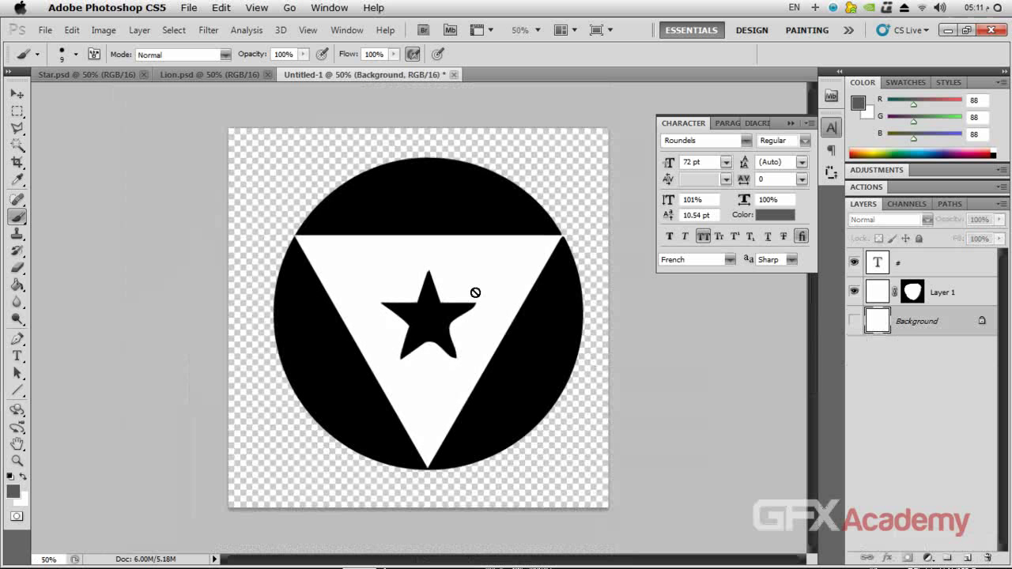
pyautogui.click(852, 322)
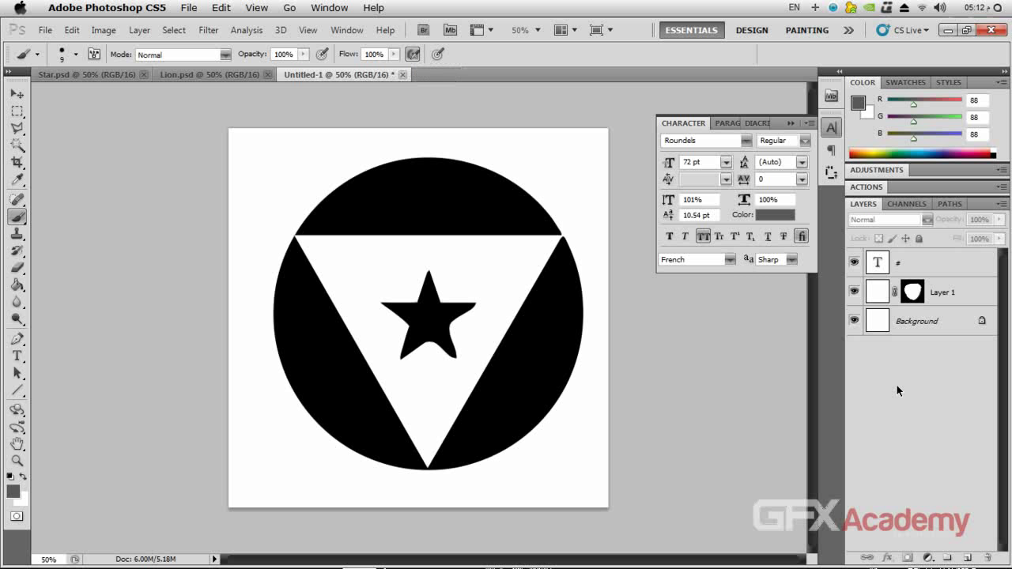
# Save the emblem as StarTri in Photoshop format in the tex folder
pyautogui.hotkey('ctrl', 'shift', 's')
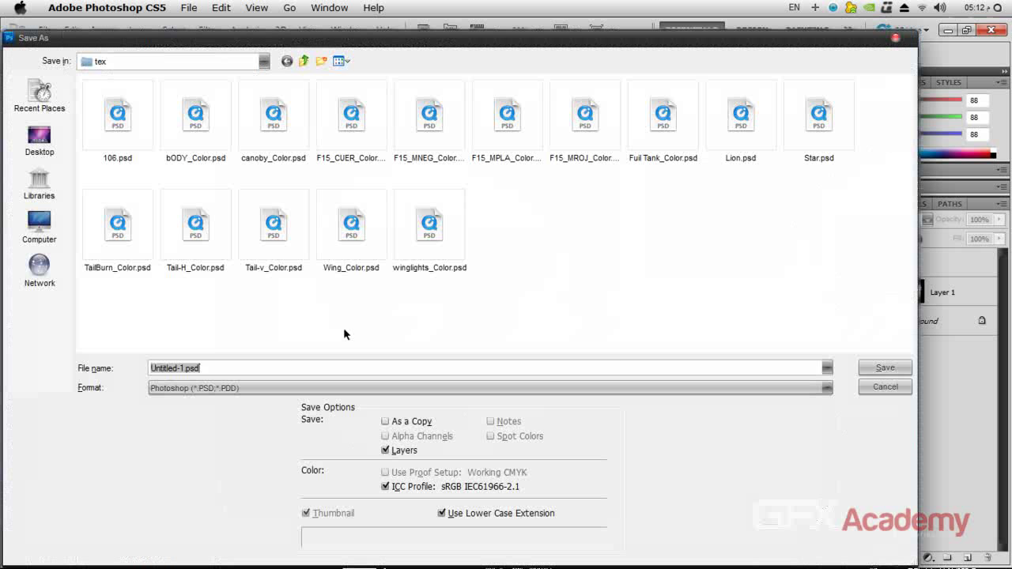
pyautogui.write('StarTri')
pyautogui.click(905, 366)
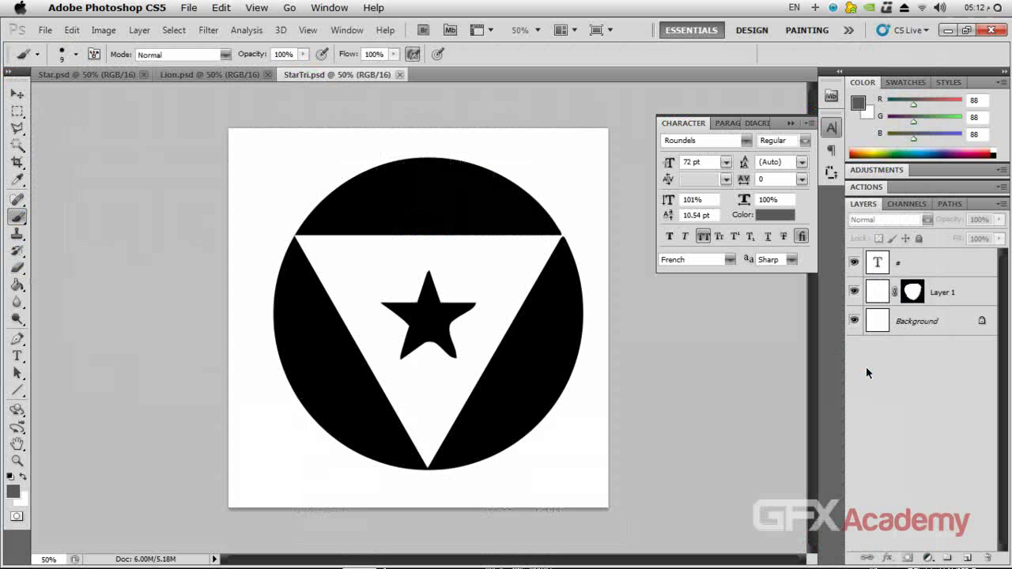
# Start a new document and set its width and height to 1024 pixels each
pyautogui.click(45, 29)
pyautogui.click(57, 43)
pyautogui.press('Tab')
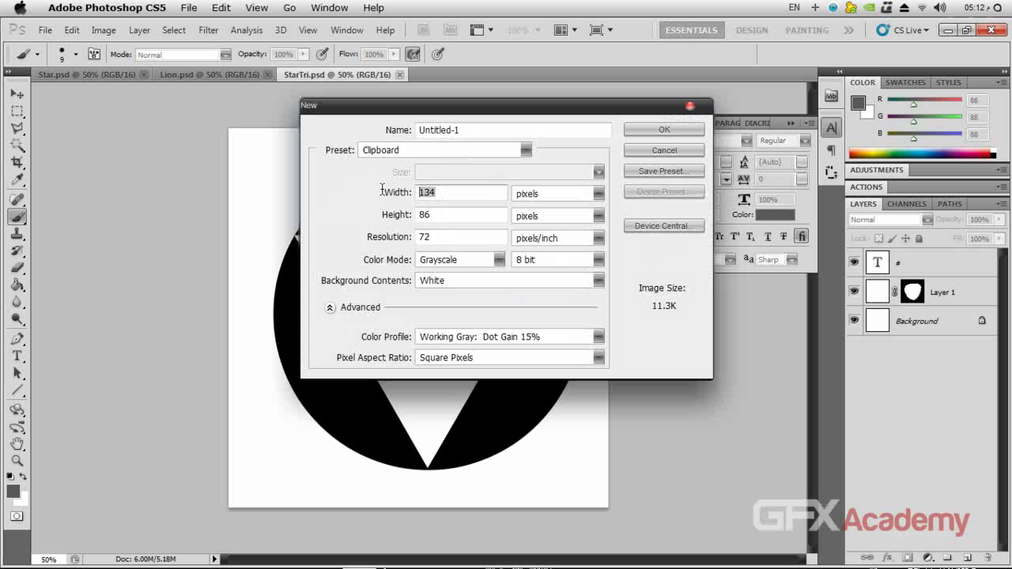
pyautogui.write('1024')
pyautogui.press('Tab')
pyautogui.press('Tab')
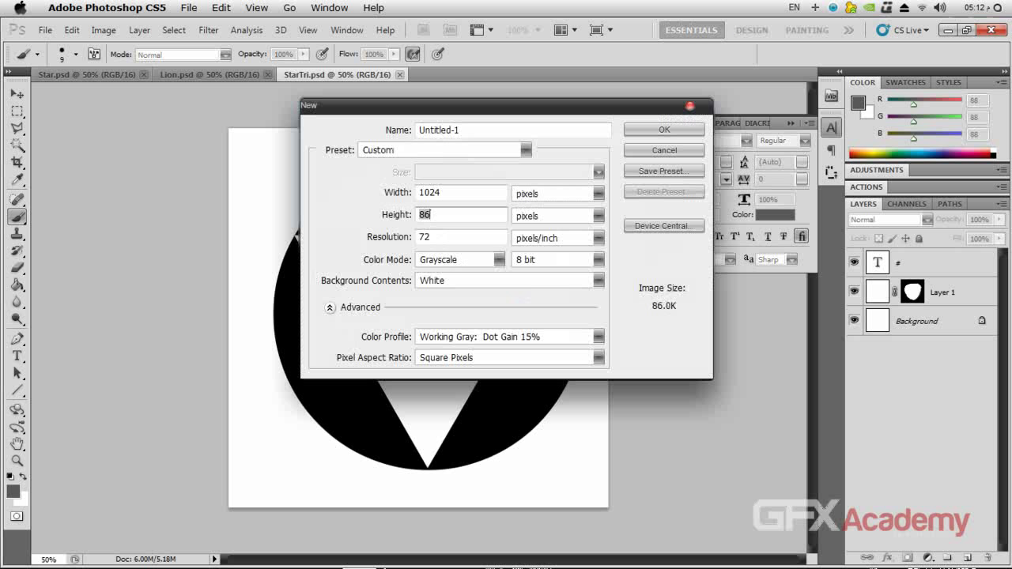
pyautogui.press('Tab')
pyautogui.press('Tab')
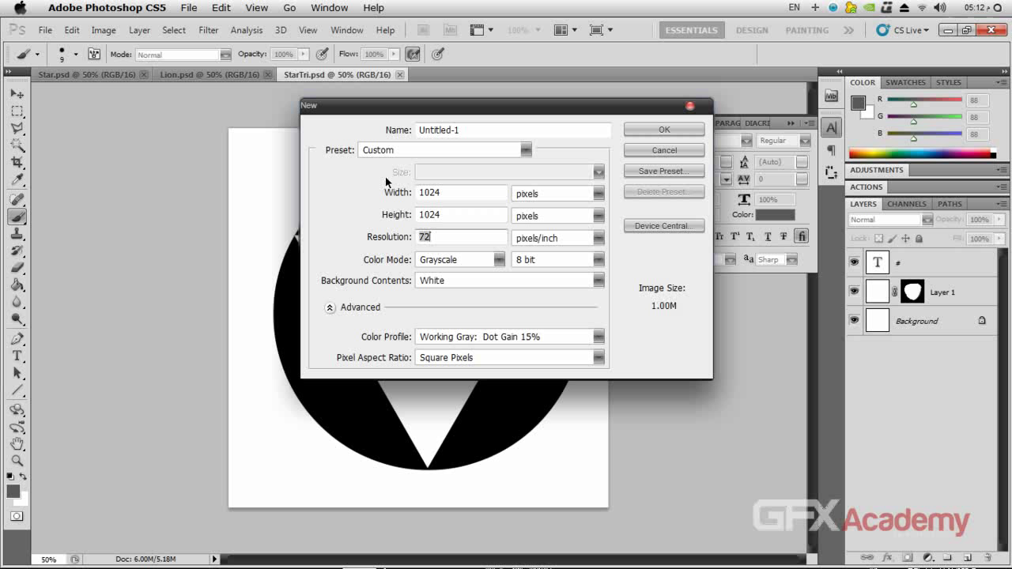
# Set the resolution to 600 pixels/inch and the color mode to 16-bit RGB Color, and create the document
pyautogui.write('600')
pyautogui.press('Tab')
pyautogui.press('Tab')
pyautogui.scroll(-2, 461, 257)
pyautogui.scroll(1, 461, 258)
pyautogui.click(569, 261)
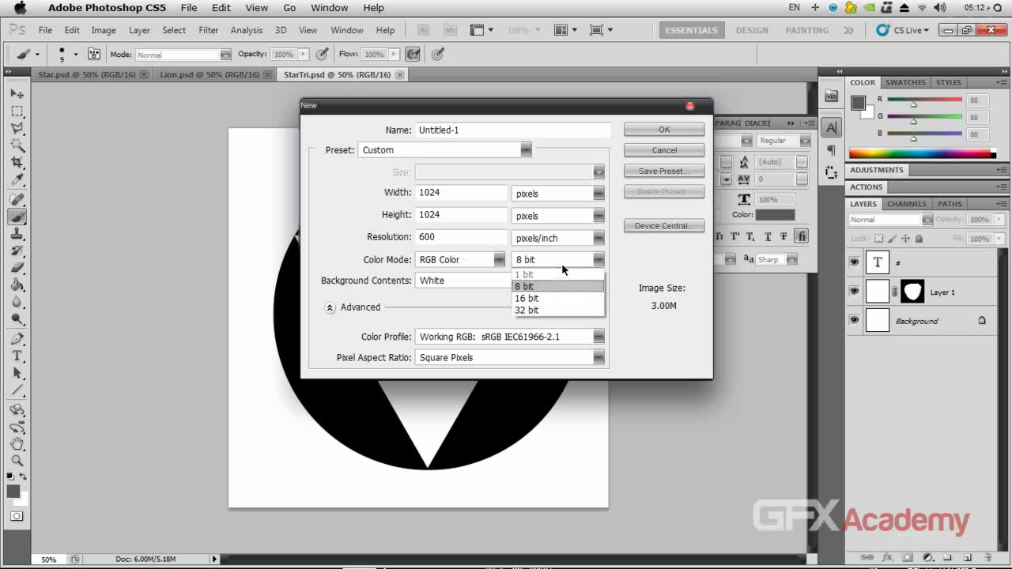
pyautogui.click(551, 294)
pyautogui.click(666, 130)
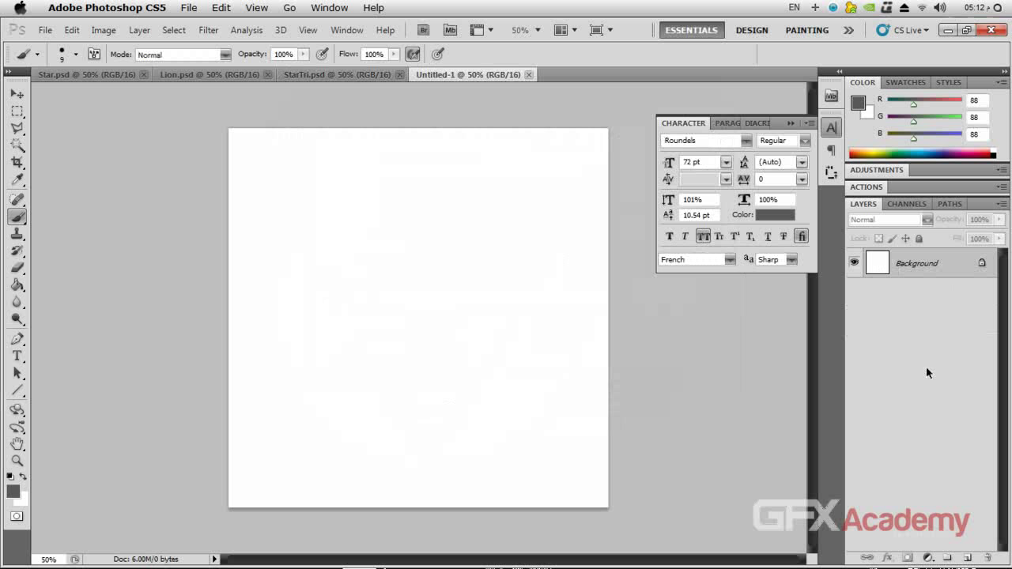
# Add the Roundels character 3, a circle with an inverted triangle, at 72 pt and centre it on the canvas
pyautogui.press('super+Tab')
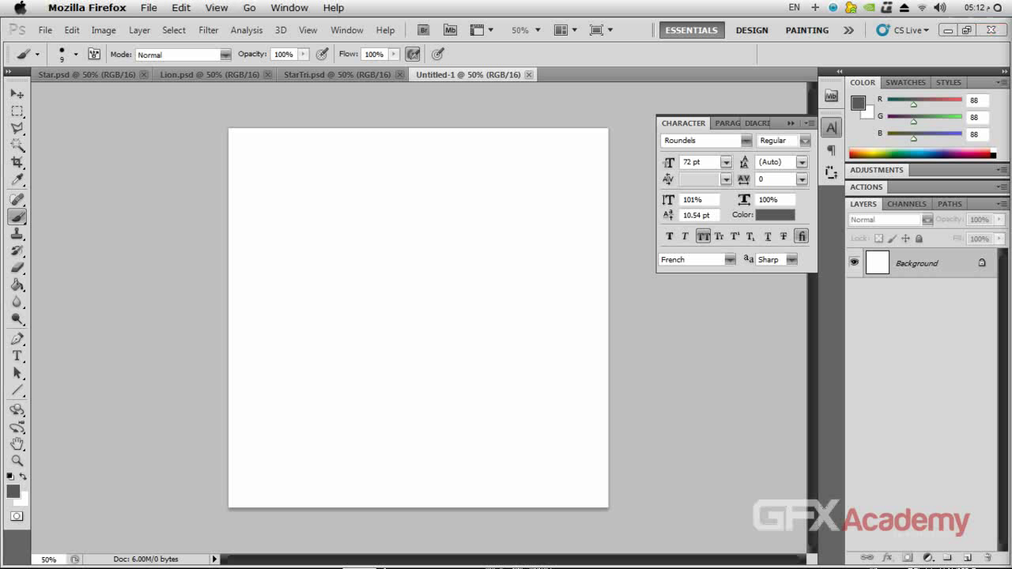
pyautogui.press('super+Tab')
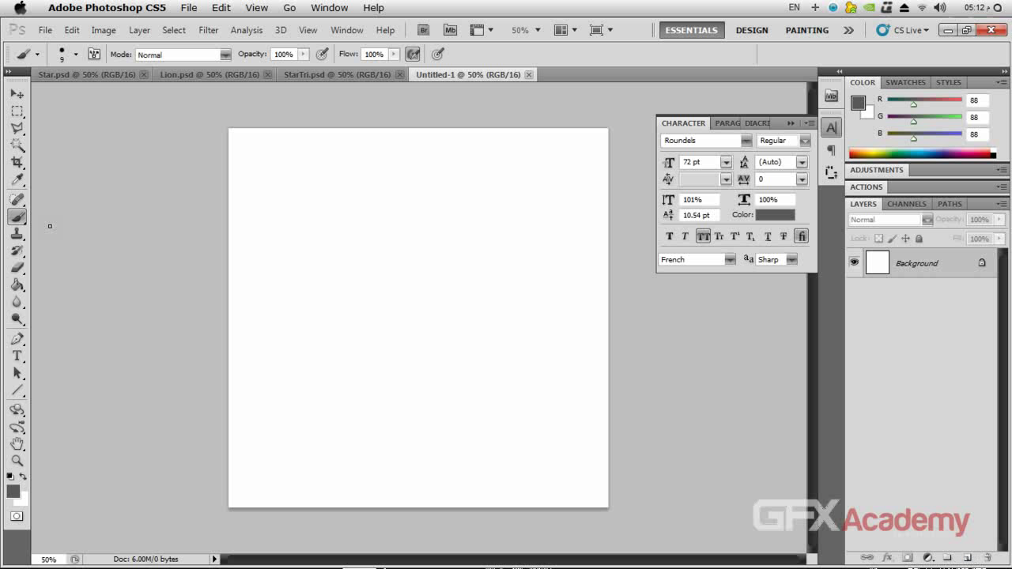
pyautogui.click(17, 356)
pyautogui.click(372, 313)
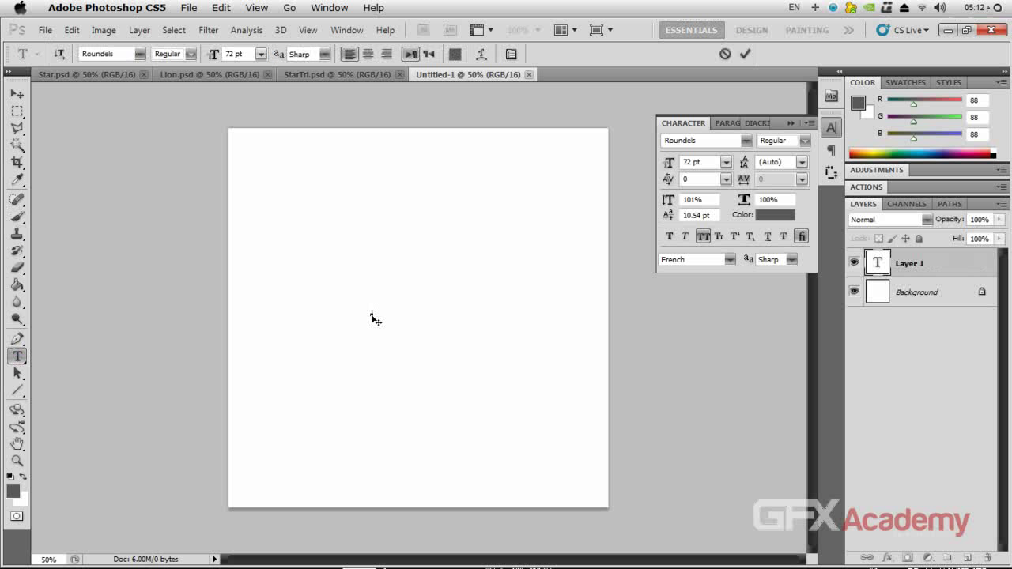
pyautogui.write('a')
pyautogui.click(16, 93)
pyautogui.moveTo(553, 239); pyautogui.dragTo(448, 419)
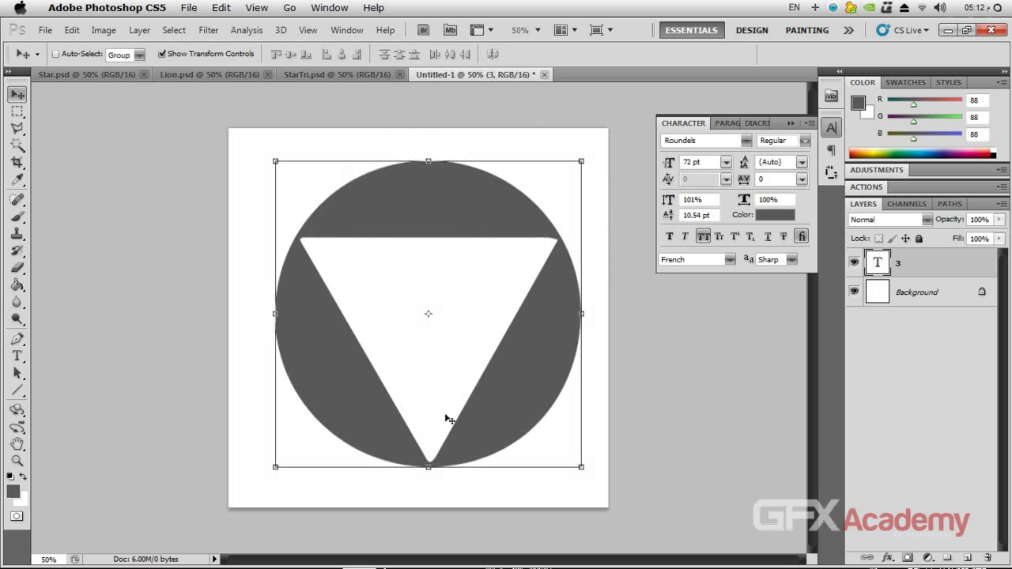
# Change the color of the circle-and-triangle emblem text to black and deselect the layer
pyautogui.press('t')
pyautogui.doubleClick(454, 388)
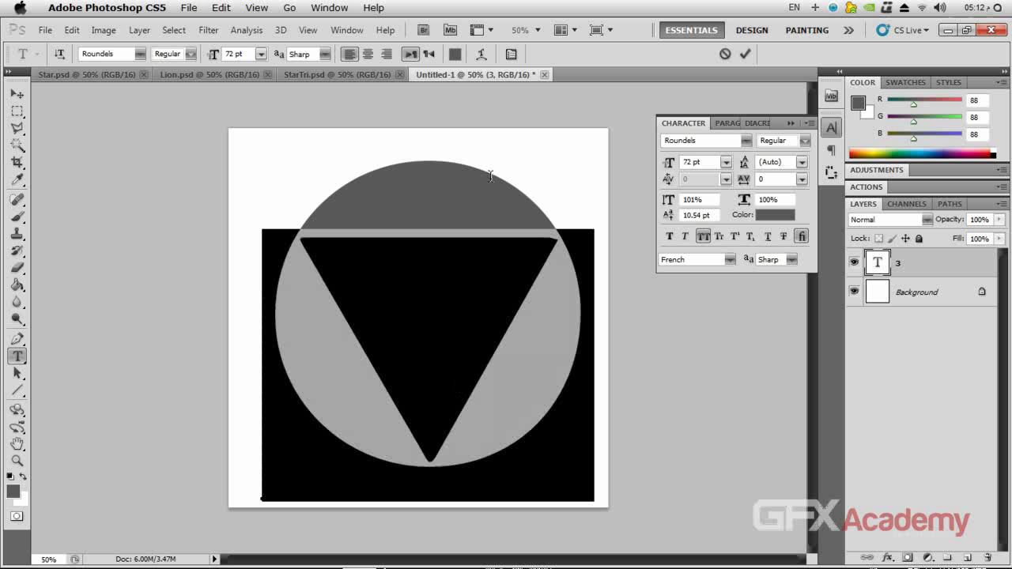
pyautogui.click(453, 54)
pyautogui.moveTo(160, 304); pyautogui.dragTo(43, 384)
pyautogui.click(459, 105)
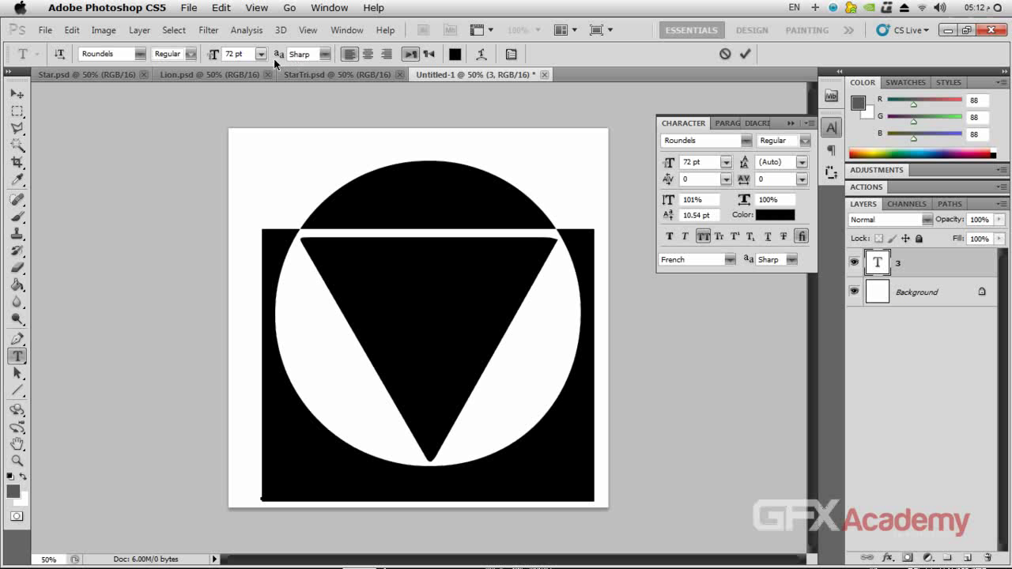
pyautogui.click(17, 94)
pyautogui.click(929, 362)
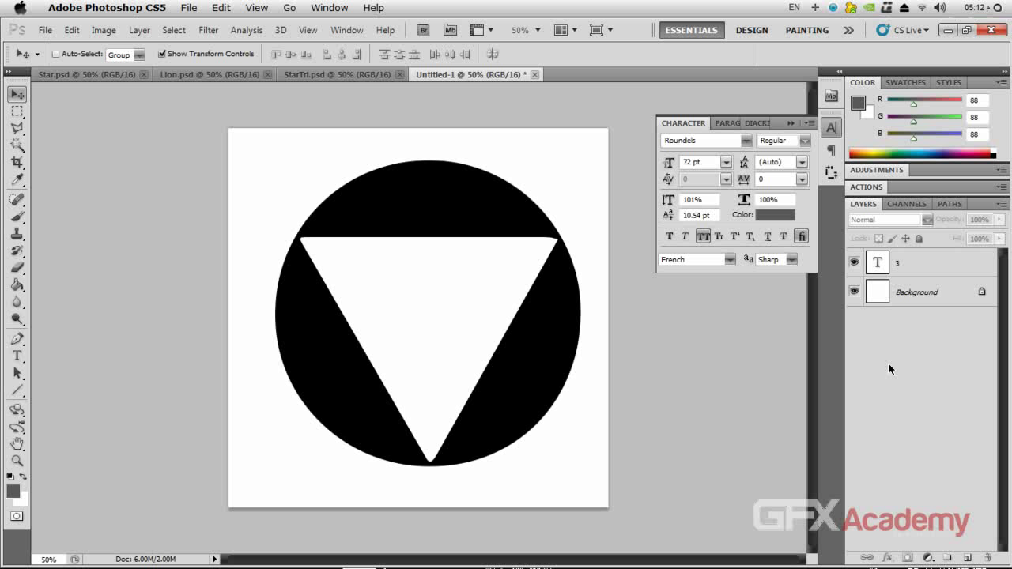
# Create a new layer between the emblem and the Background, fill it with white, and hide the Background
pyautogui.click(853, 292)
pyautogui.click(854, 292)
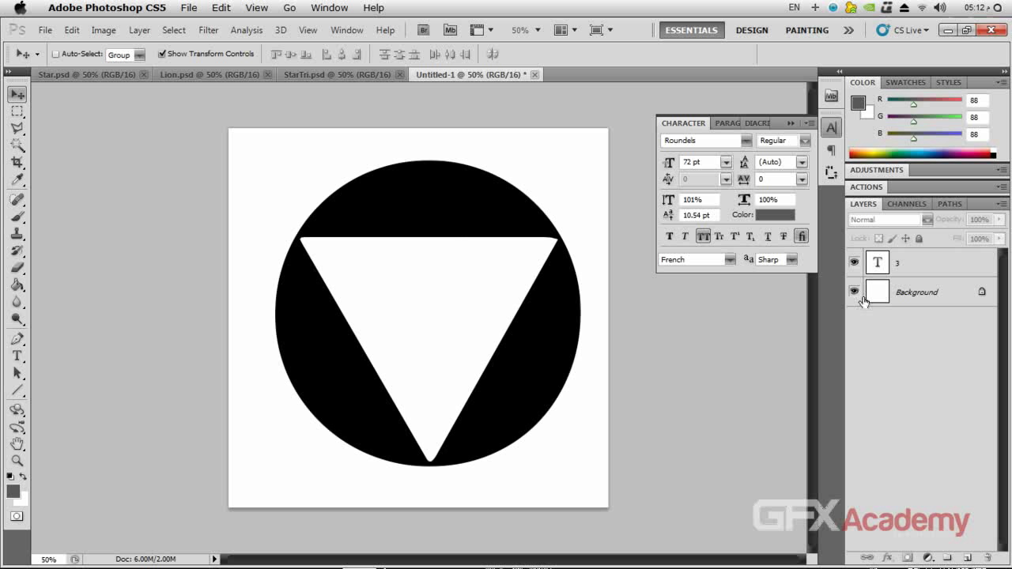
pyautogui.click(918, 294)
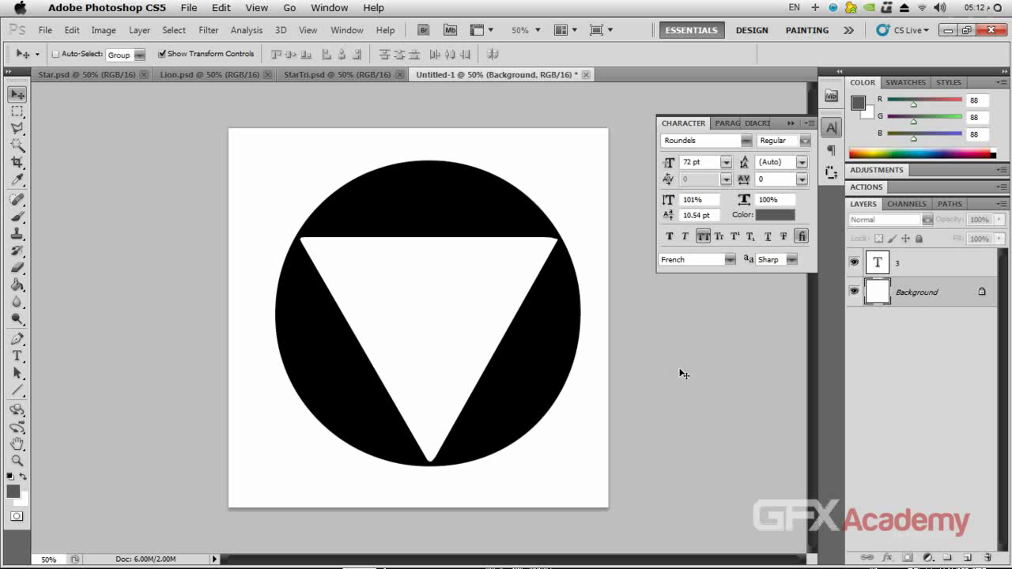
pyautogui.click(966, 558)
pyautogui.click(17, 287)
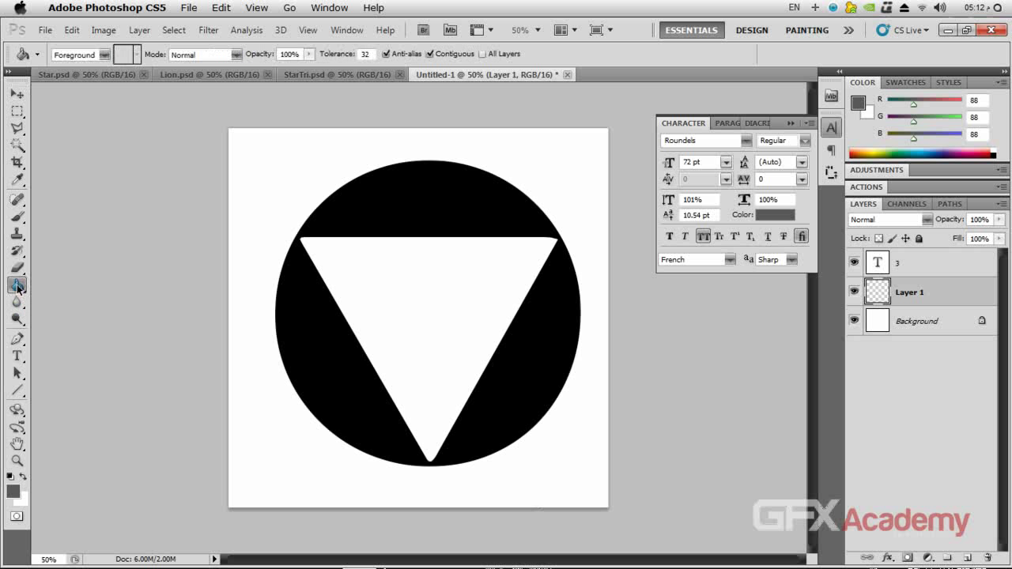
pyautogui.click(24, 478)
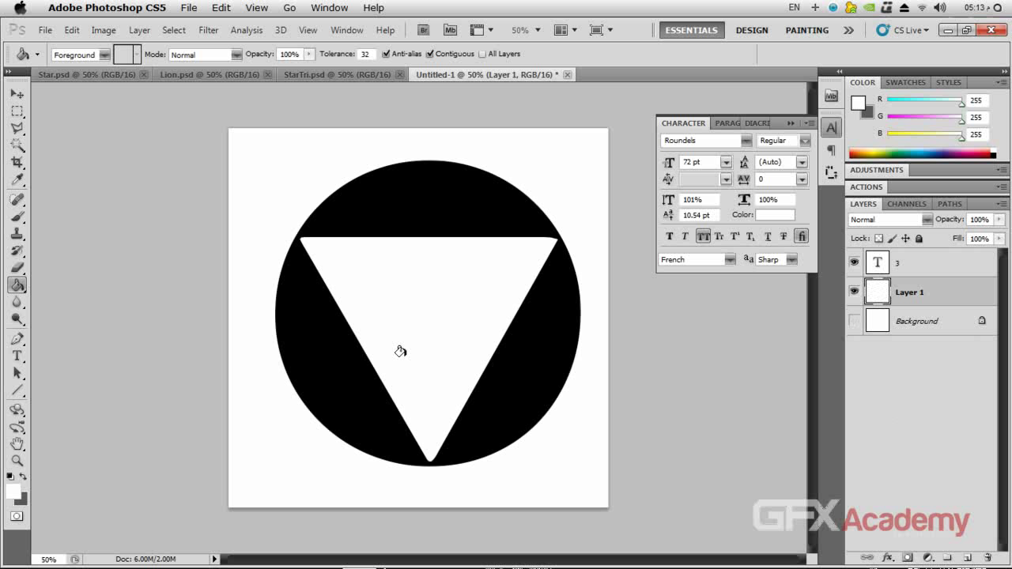
# Add a layer mask to the white layer and mask out the area around the circle with a 199 px black brush
pyautogui.click(17, 216)
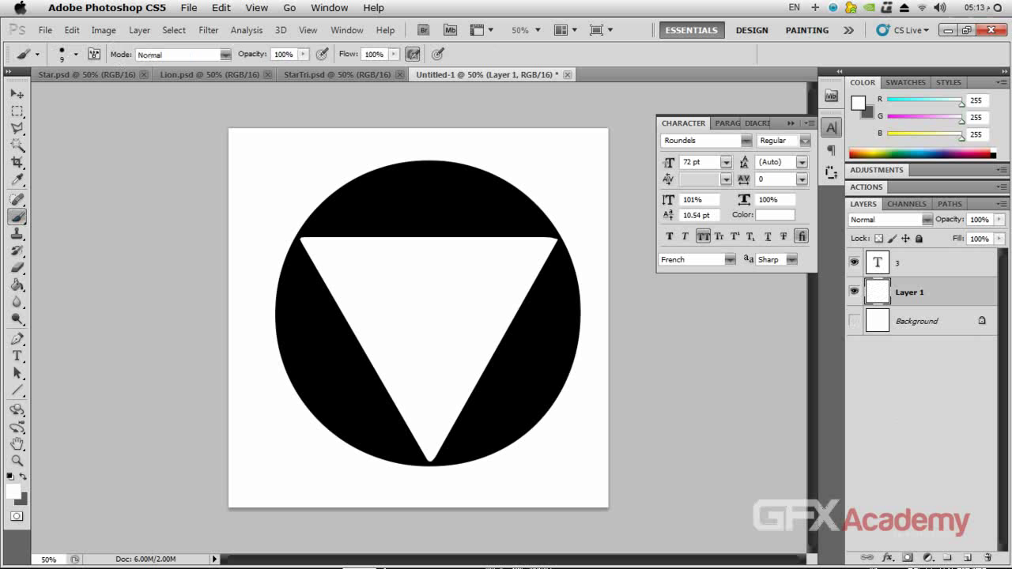
pyautogui.click(906, 557)
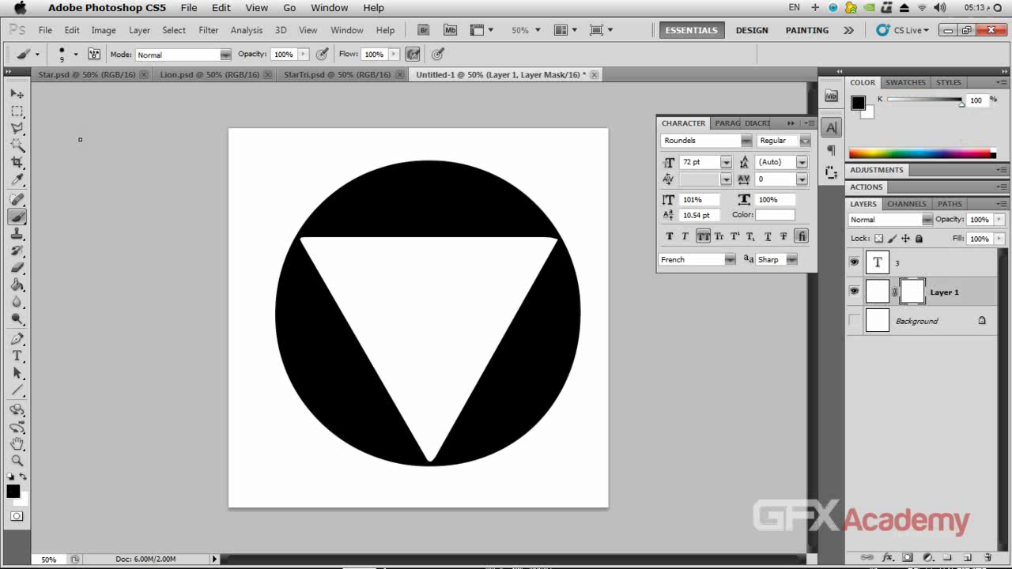
pyautogui.click(76, 54)
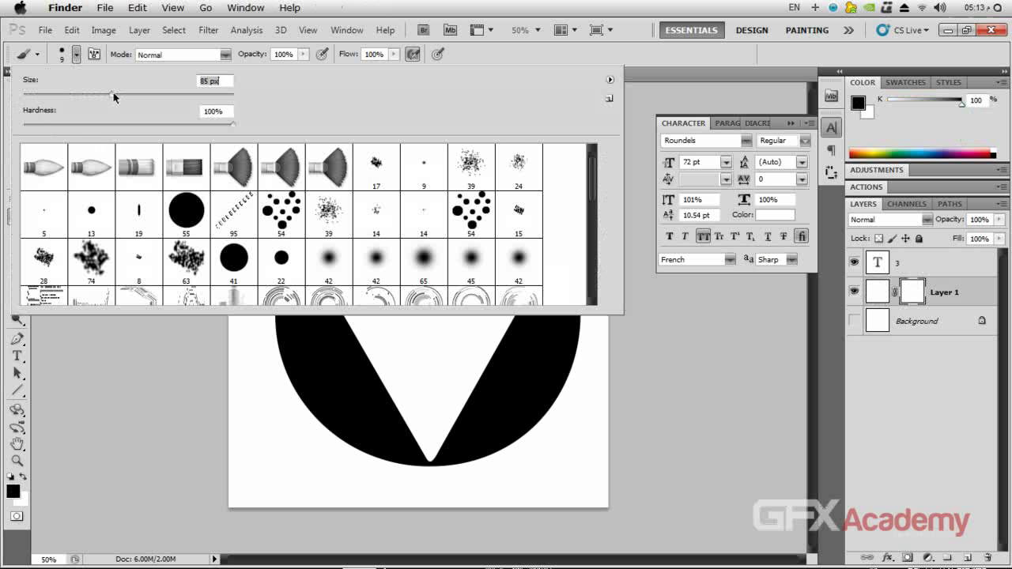
pyautogui.moveTo(147, 91); pyautogui.dragTo(148, 91)
pyautogui.click(698, 442)
pyautogui.press('x')
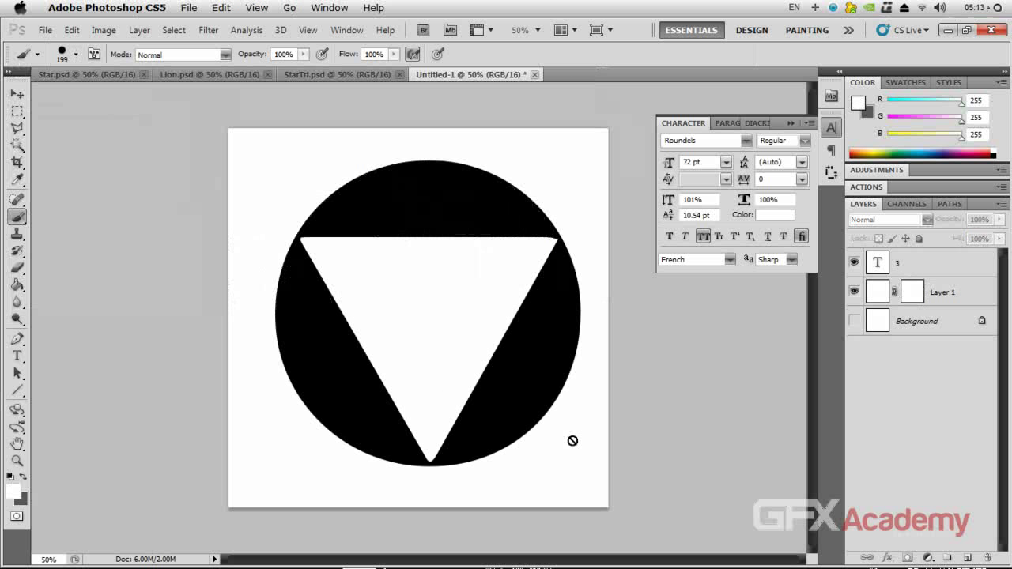
pyautogui.click(910, 294)
pyautogui.press('x')
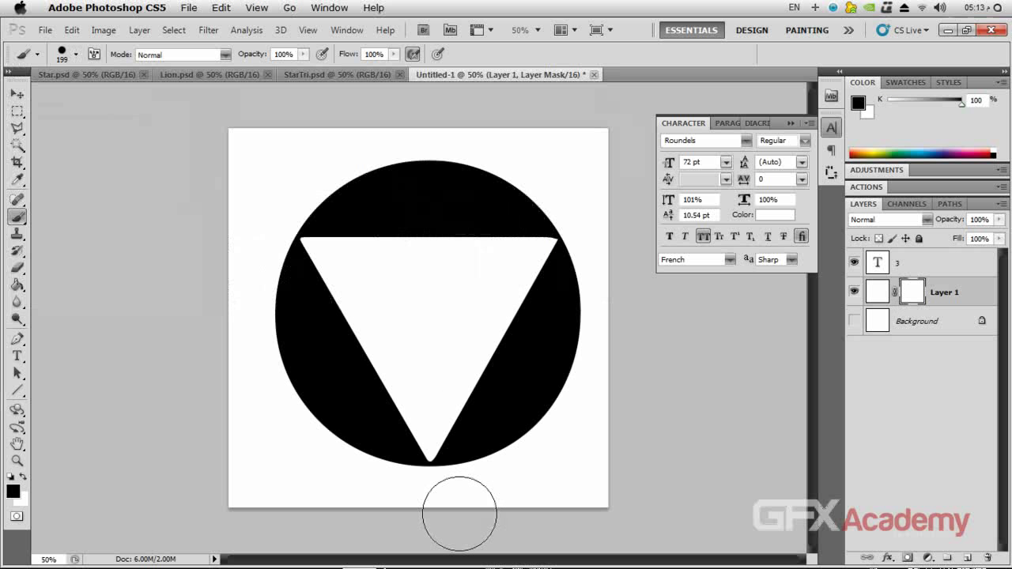
pyautogui.moveTo(545, 506)
pyautogui.mouseDown()
pyautogui.moveTo(598, 479)
pyautogui.moveTo(622, 443)
pyautogui.moveTo(506, 507)
pyautogui.moveTo(595, 442)
pyautogui.moveTo(572, 441)
pyautogui.moveTo(494, 501)
pyautogui.moveTo(565, 457)
pyautogui.moveTo(559, 443)
pyautogui.moveTo(612, 352)
pyautogui.moveTo(619, 275)
pyautogui.moveTo(581, 190)
pyautogui.moveTo(520, 137)
pyautogui.moveTo(650, 136)
pyautogui.moveTo(296, 136)
pyautogui.moveTo(360, 117)
pyautogui.moveTo(216, 134)
pyautogui.moveTo(238, 128)
pyautogui.moveTo(211, 304)
pyautogui.moveTo(236, 157)
pyautogui.moveTo(238, 334)
pyautogui.moveTo(255, 500)
pyautogui.moveTo(251, 458)
pyautogui.moveTo(226, 412)
pyautogui.moveTo(233, 505)
pyautogui.moveTo(581, 512)
pyautogui.moveTo(287, 516)
pyautogui.moveTo(327, 502)
pyautogui.moveTo(571, 478)
pyautogui.moveTo(500, 480)
pyautogui.moveTo(471, 498)
pyautogui.moveTo(498, 479)
pyautogui.moveTo(425, 521)
pyautogui.moveTo(313, 458)
pyautogui.moveTo(365, 476)
pyautogui.moveTo(317, 433)
pyautogui.moveTo(356, 462)
pyautogui.moveTo(284, 356)
pyautogui.moveTo(313, 424)
pyautogui.moveTo(271, 327)
pyautogui.mouseUp()
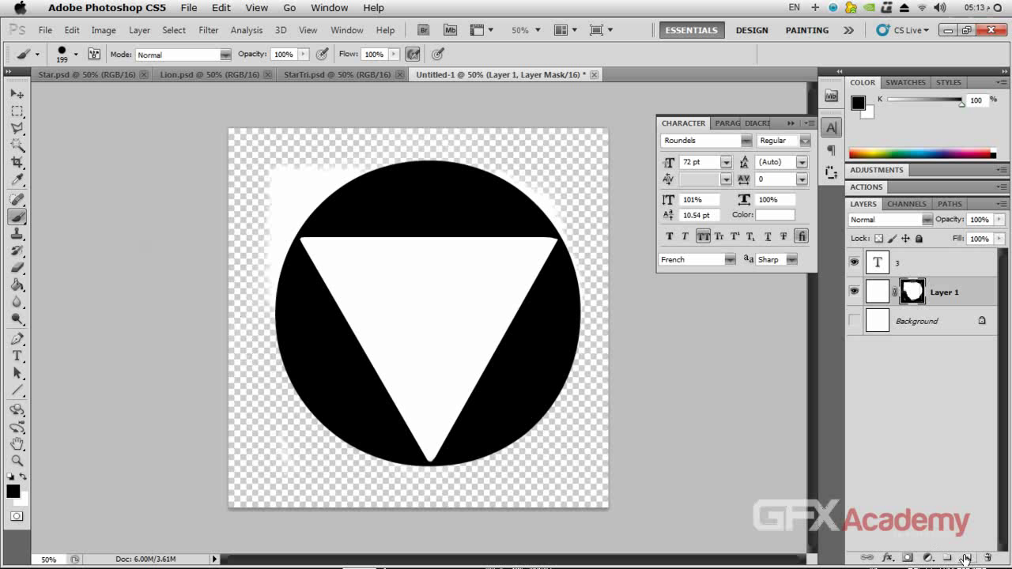
# Create a layer just above the Background and fill it with dark grey as a contrast backdrop
pyautogui.click(913, 321)
pyautogui.click(965, 557)
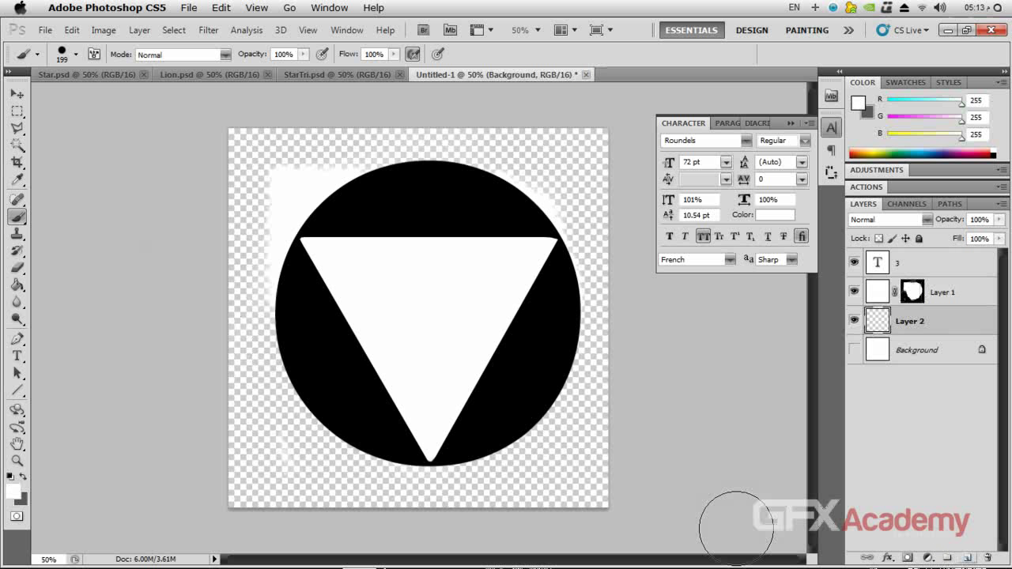
pyautogui.click(23, 476)
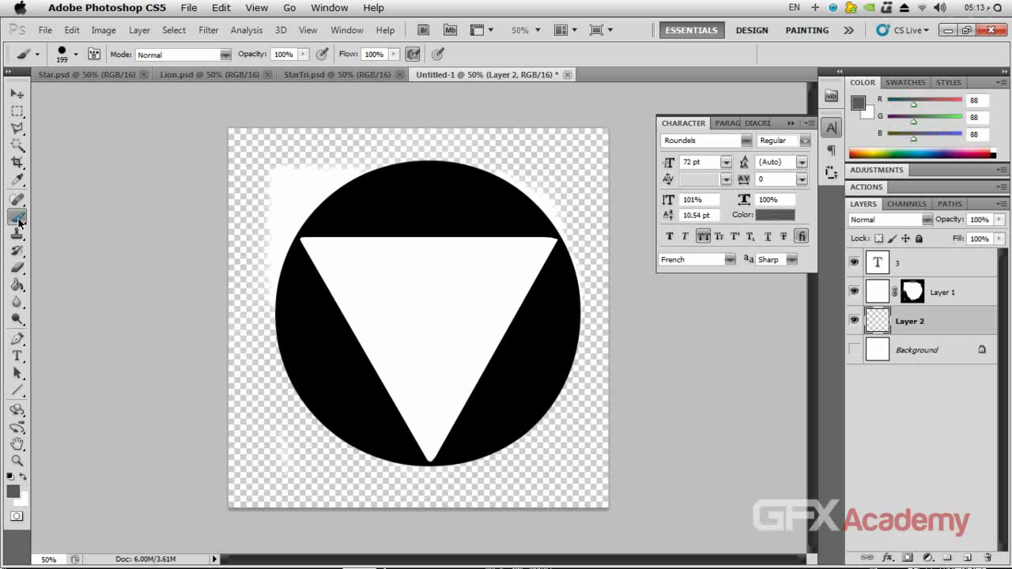
pyautogui.click(18, 234)
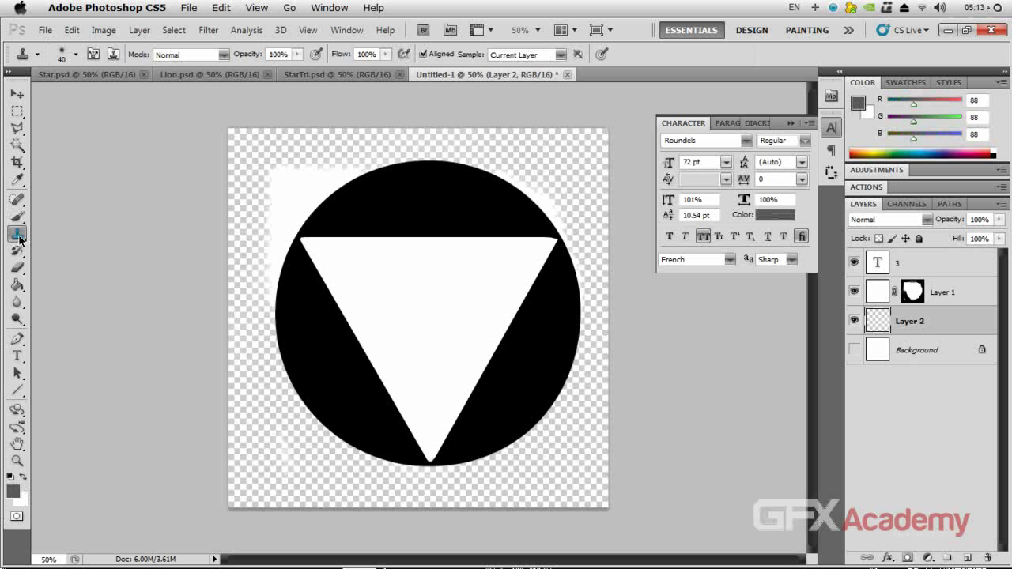
pyautogui.click(17, 284)
pyautogui.click(240, 165)
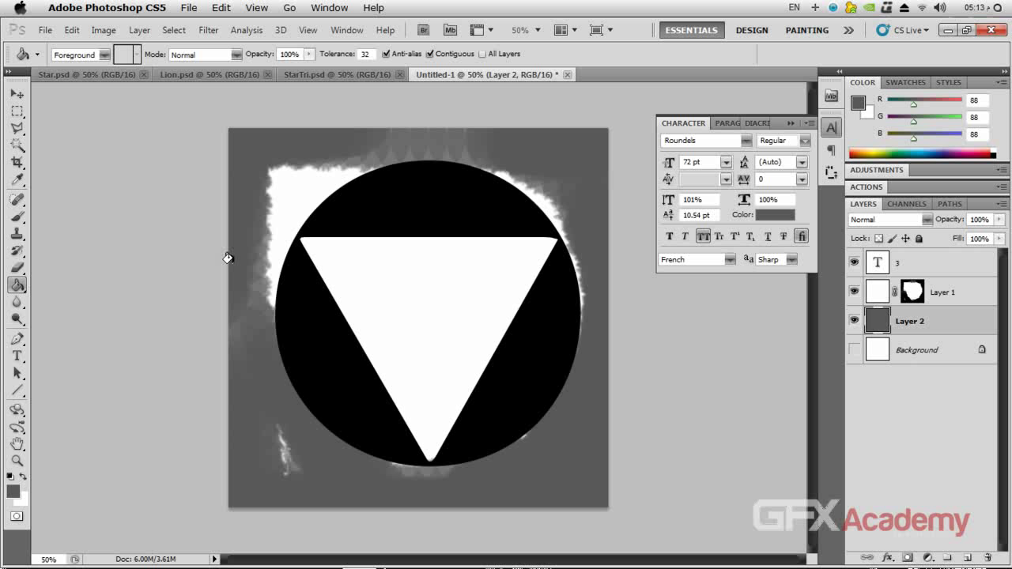
# Paint black on the Layer 1 mask with the large brush to remove leftover white areas around the circle
pyautogui.click(913, 292)
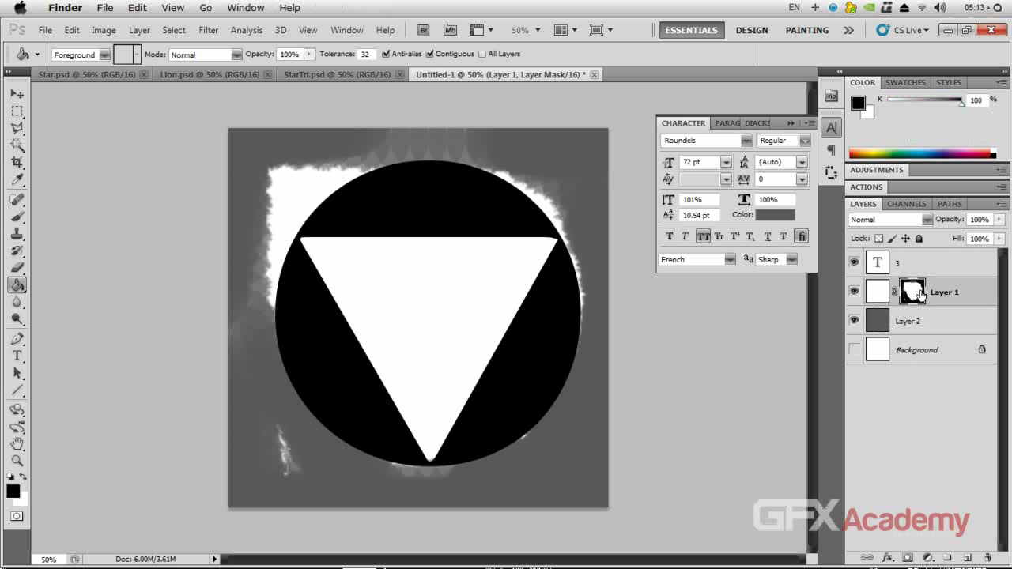
pyautogui.click(18, 216)
pyautogui.moveTo(430, 102)
pyautogui.mouseDown()
pyautogui.moveTo(503, 128)
pyautogui.moveTo(347, 116)
pyautogui.moveTo(459, 128)
pyautogui.moveTo(337, 132)
pyautogui.moveTo(482, 145)
pyautogui.moveTo(558, 168)
pyautogui.moveTo(579, 191)
pyautogui.moveTo(543, 179)
pyautogui.moveTo(592, 197)
pyautogui.mouseUp()
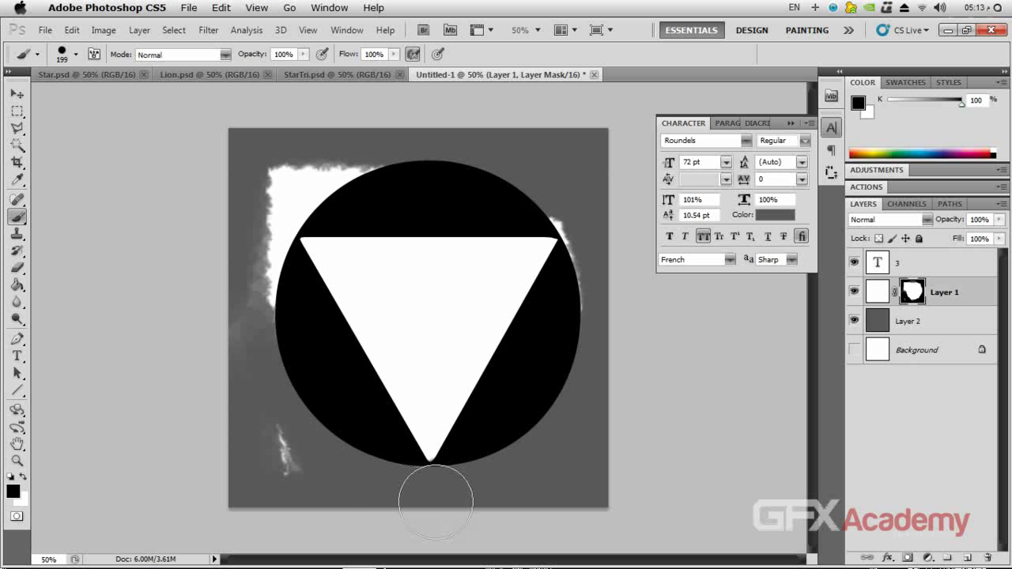
pyautogui.moveTo(267, 463)
pyautogui.mouseDown()
pyautogui.moveTo(231, 284)
pyautogui.moveTo(238, 326)
pyautogui.moveTo(246, 273)
pyautogui.moveTo(233, 234)
pyautogui.moveTo(304, 151)
pyautogui.moveTo(324, 149)
pyautogui.moveTo(294, 181)
pyautogui.moveTo(365, 143)
pyautogui.moveTo(324, 153)
pyautogui.moveTo(277, 193)
pyautogui.moveTo(300, 180)
pyautogui.moveTo(286, 179)
pyautogui.moveTo(254, 253)
pyautogui.mouseUp()
# Reduce the brush to 20 px and mask out the white fringe along the circle's upper-left edge
pyautogui.press('[')
pyautogui.press('[')
pyautogui.press('[')
pyautogui.press('[')
pyautogui.press('[')
pyautogui.press('[')
pyautogui.press('[')
pyautogui.press('[')
pyautogui.press('[')
pyautogui.press('[')
pyautogui.press('[')
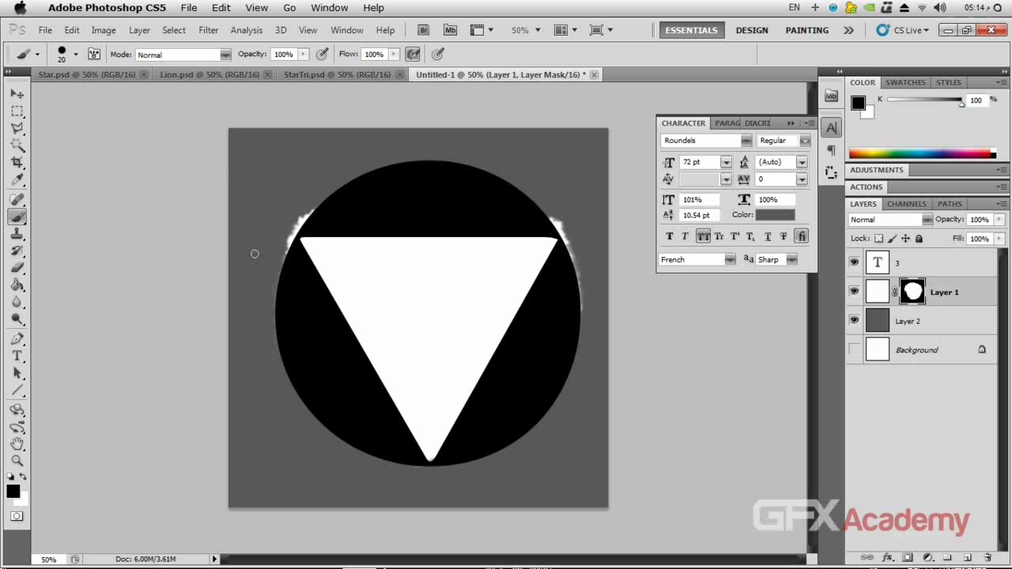
pyautogui.press('super+equal')
pyautogui.press('super+equal')
pyautogui.press('super+equal')
pyautogui.press('super+equal')
pyautogui.press('super+equal')
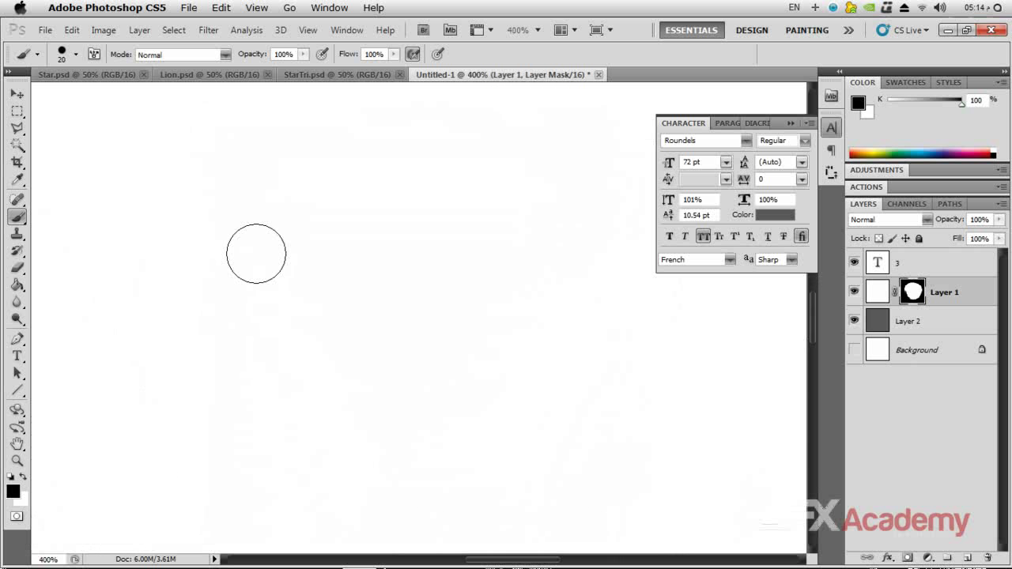
pyautogui.press('super+minus')
pyautogui.press('super+minus')
pyautogui.press('super+minus')
pyautogui.press('super+equal')
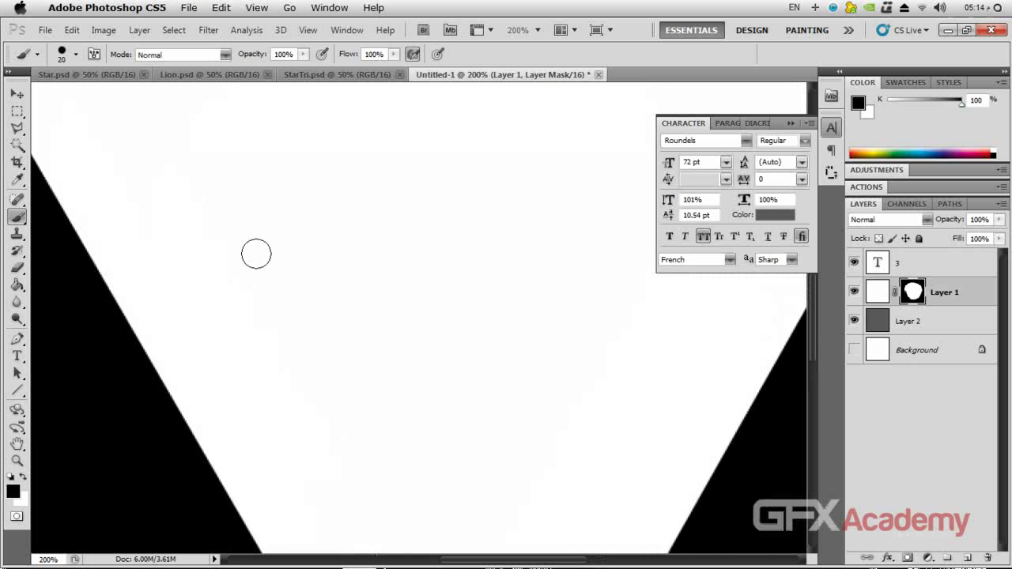
pyautogui.moveTo(159, 215); pyautogui.dragTo(247, 211)
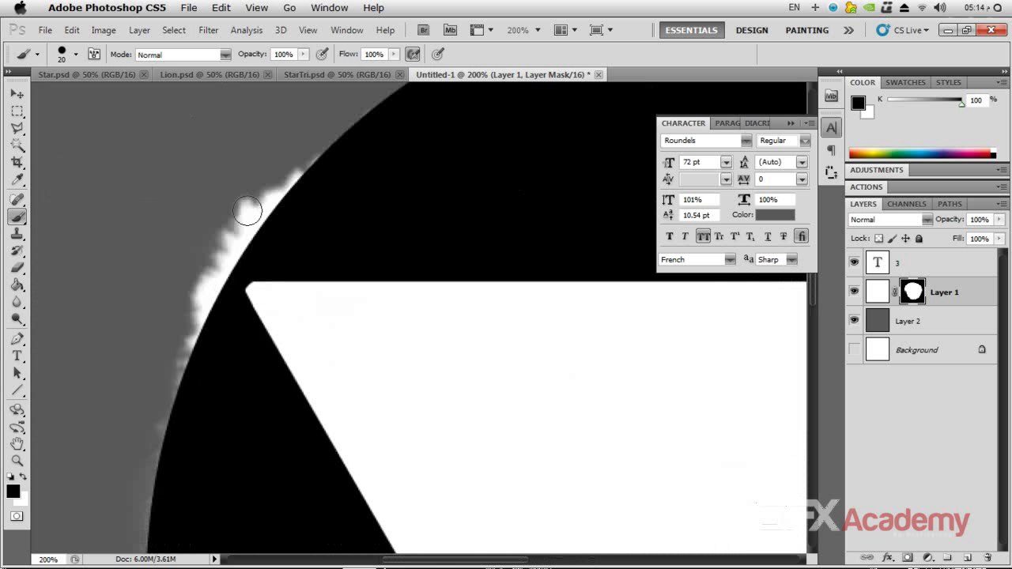
pyautogui.moveTo(312, 166)
pyautogui.mouseDown()
pyautogui.moveTo(276, 193)
pyautogui.moveTo(304, 179)
pyautogui.moveTo(276, 180)
pyautogui.moveTo(204, 294)
pyautogui.moveTo(207, 272)
pyautogui.moveTo(227, 277)
pyautogui.moveTo(170, 387)
pyautogui.moveTo(189, 358)
pyautogui.mouseUp()
pyautogui.moveTo(157, 447); pyautogui.dragTo(146, 512)
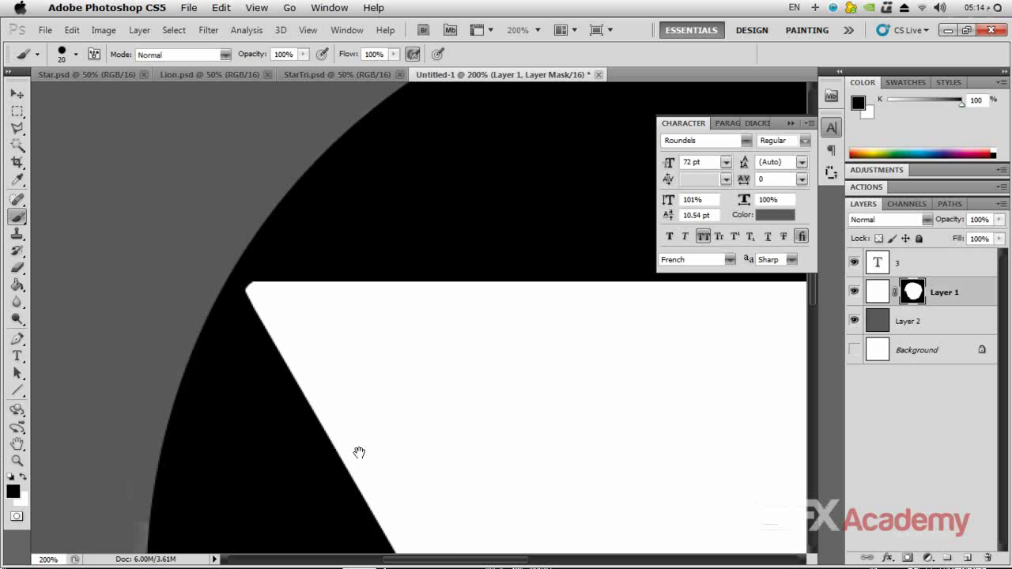
# Continue masking out leftover white along the circle's left, bottom and right edges with the 20 px brush
pyautogui.moveTo(359, 452); pyautogui.dragTo(406, 244)
pyautogui.moveTo(236, 364); pyautogui.dragTo(253, 481)
pyautogui.moveTo(372, 443)
pyautogui.mouseDown()
pyautogui.moveTo(339, 414)
pyautogui.moveTo(311, 189)
pyautogui.moveTo(332, 190)
pyautogui.mouseUp()
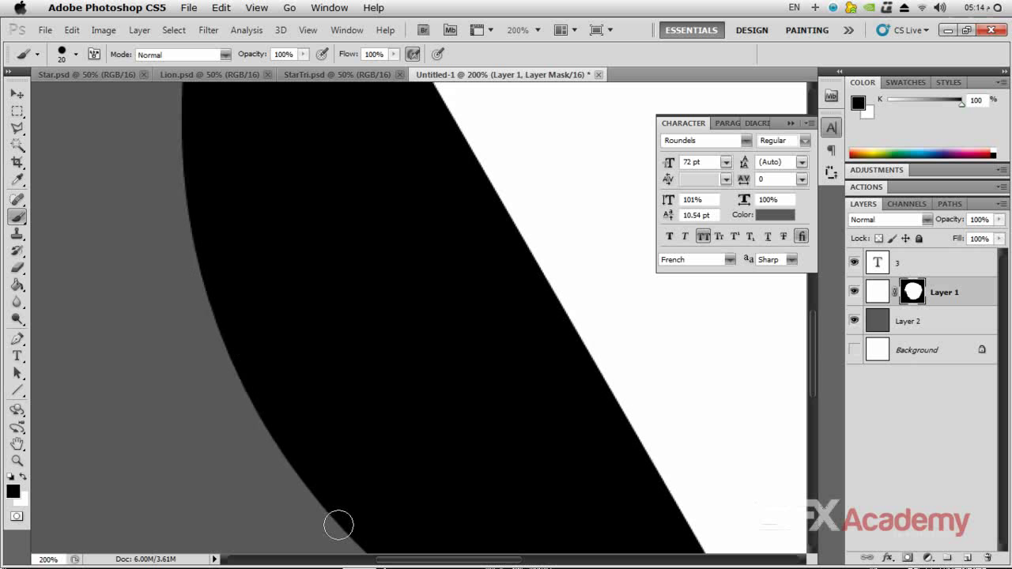
pyautogui.moveTo(338, 525); pyautogui.dragTo(306, 242)
pyautogui.moveTo(474, 505); pyautogui.dragTo(277, 277)
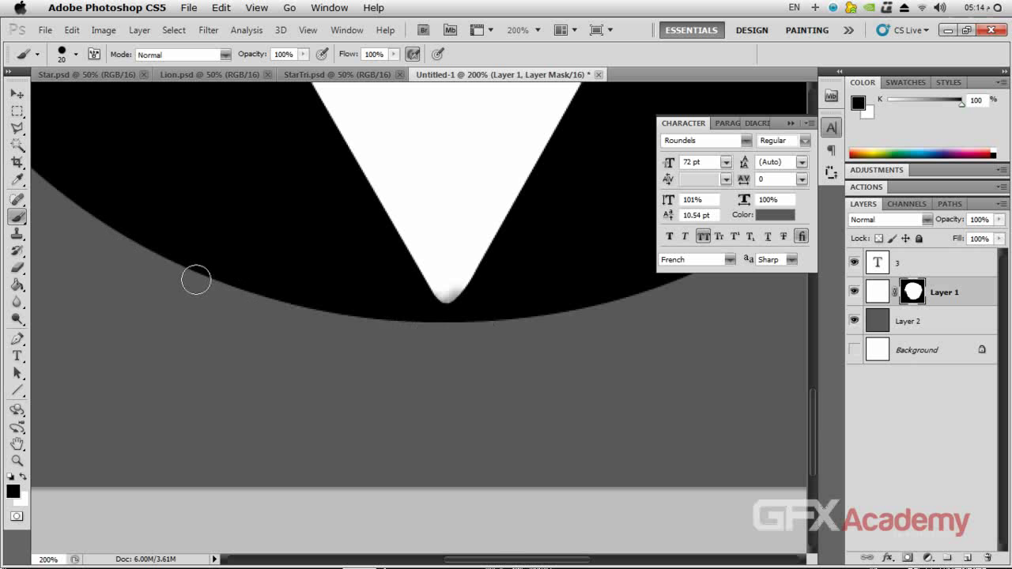
pyautogui.moveTo(329, 301); pyautogui.dragTo(368, 166)
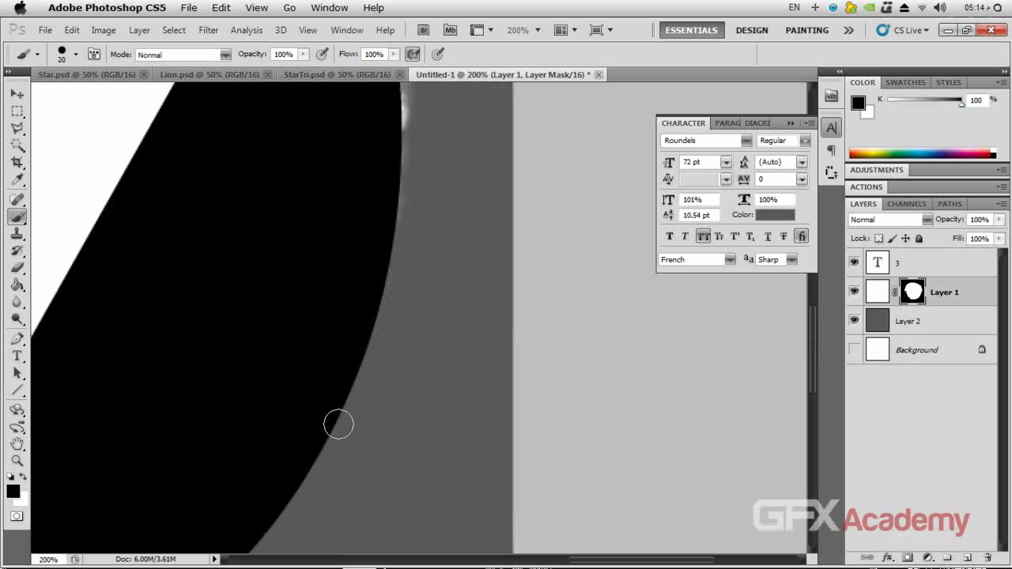
pyautogui.moveTo(369, 118); pyautogui.dragTo(358, 320)
pyautogui.moveTo(389, 377)
pyautogui.mouseDown()
pyautogui.moveTo(401, 249)
pyautogui.moveTo(383, 250)
pyautogui.moveTo(372, 135)
pyautogui.moveTo(387, 353)
pyautogui.moveTo(382, 251)
pyautogui.moveTo(377, 269)
pyautogui.moveTo(374, 235)
pyautogui.moveTo(367, 241)
pyautogui.moveTo(360, 232)
pyautogui.moveTo(345, 185)
pyautogui.moveTo(287, 129)
pyautogui.mouseUp()
# Enlarge the brush to 35 px and clean the mask along the circle's upper edge
pyautogui.press(']')
pyautogui.press(']')
pyautogui.press(']')
pyautogui.moveTo(316, 280)
pyautogui.mouseDown()
pyautogui.moveTo(415, 259)
pyautogui.moveTo(530, 425)
pyautogui.moveTo(255, 350)
pyautogui.moveTo(295, 228)
pyautogui.mouseUp()
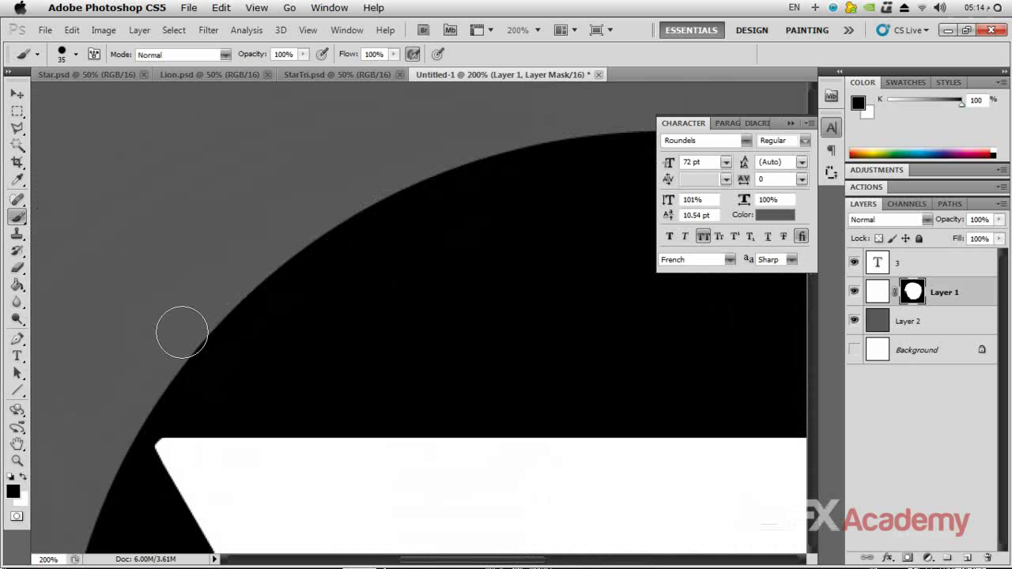
pyautogui.moveTo(517, 250)
pyautogui.mouseDown()
pyautogui.moveTo(457, 278)
pyautogui.moveTo(459, 341)
pyautogui.moveTo(330, 215)
pyautogui.moveTo(451, 336)
pyautogui.mouseUp()
pyautogui.scroll(-3, 445, 334)
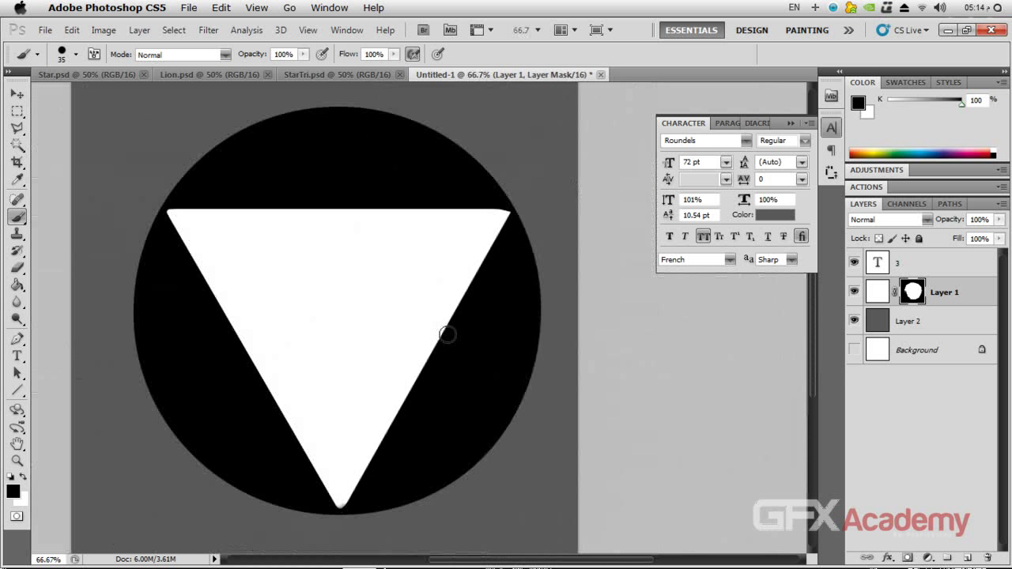
# Delete the dark grey backdrop layer and make the white Background visible again
pyautogui.moveTo(908, 320); pyautogui.dragTo(987, 558)
pyautogui.click(914, 327)
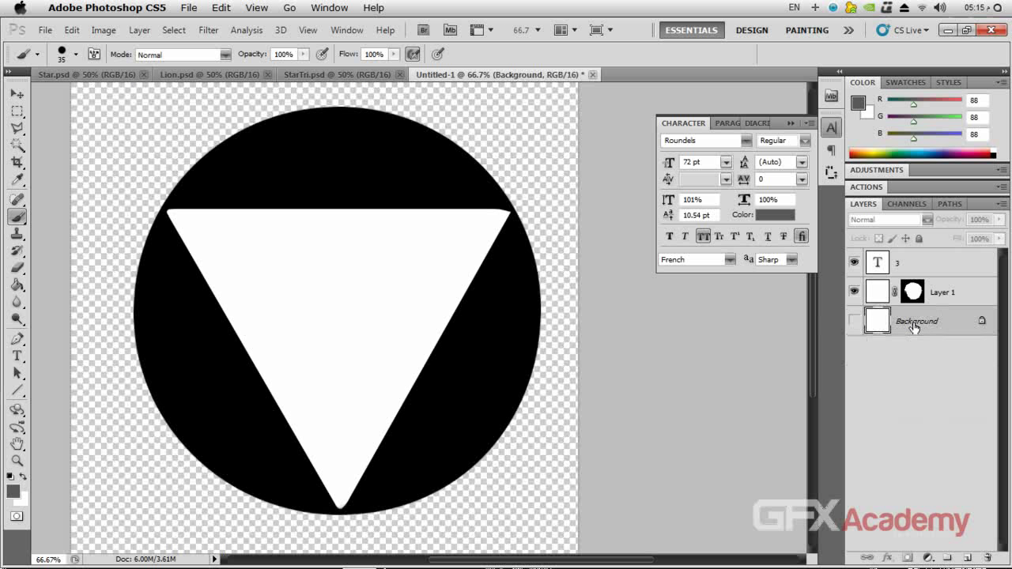
pyautogui.click(853, 321)
pyautogui.click(884, 373)
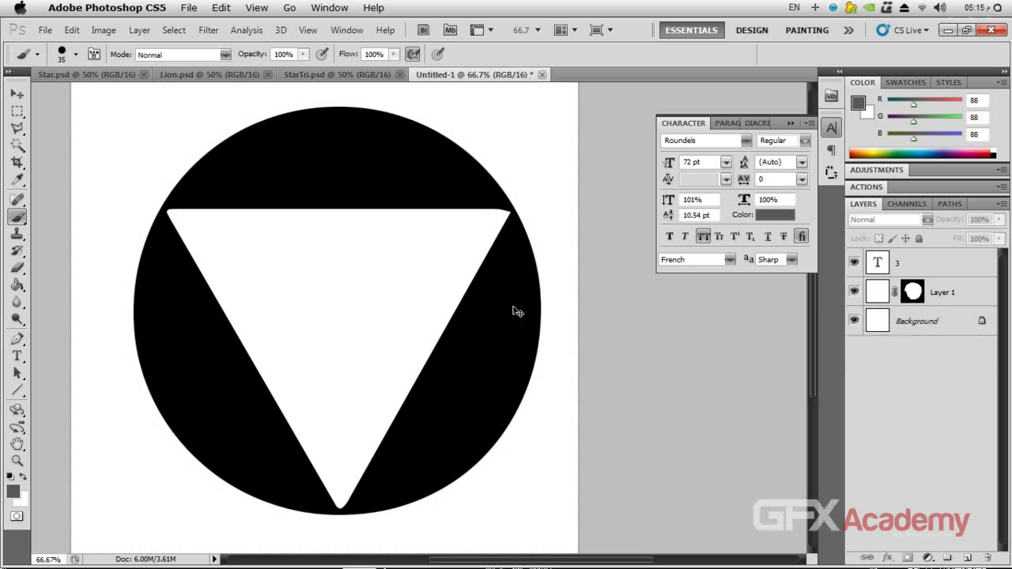
# Save the circle-triangle document as TriAngle in Photoshop format in the tex folder
pyautogui.hotkey('ctrl', 's')
pyautogui.write('TriAngle')
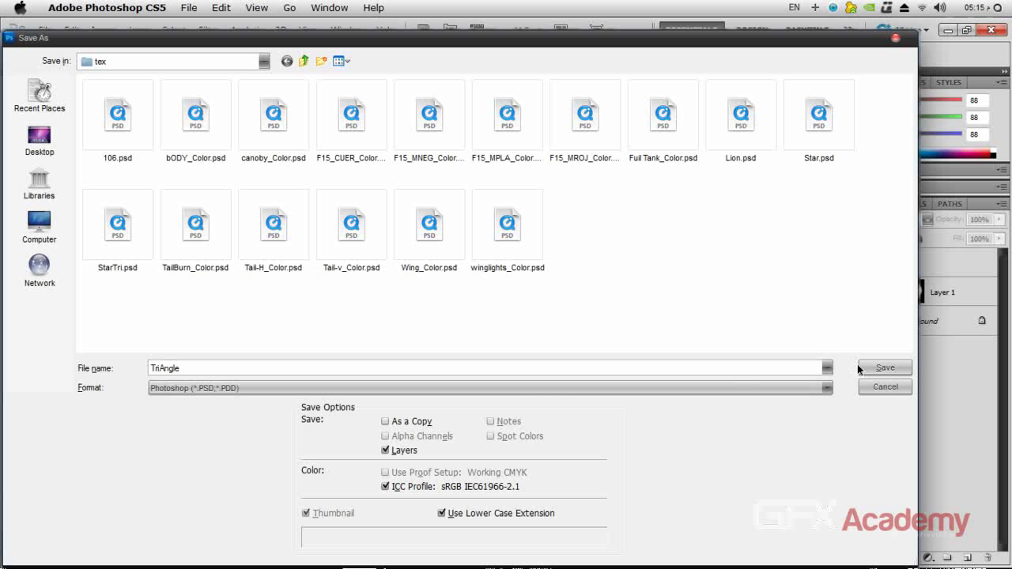
pyautogui.click(881, 368)
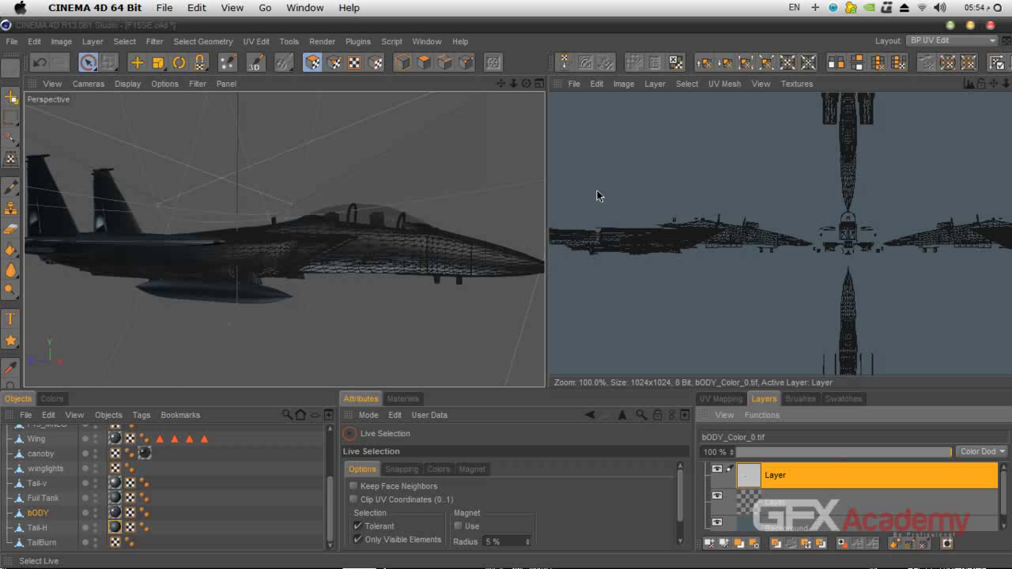
# Switch to Cinema 4D and add a new layer named Star at the top of bODY_Color_0.tif
pyautogui.scroll(-1, 1001, 502)
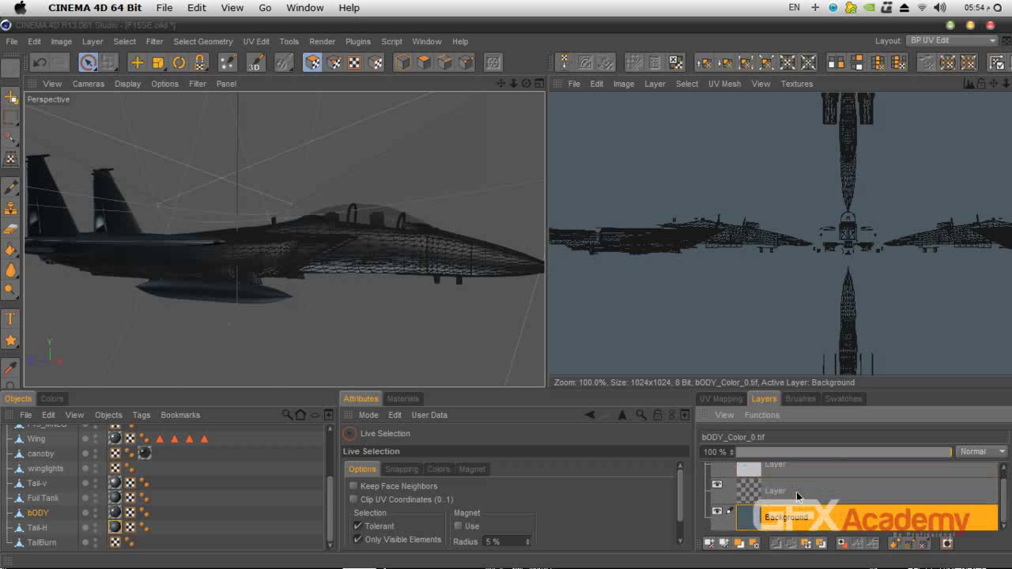
pyautogui.scroll(1, 795, 491)
pyautogui.scroll(-1, 822, 498)
pyautogui.scroll(1, 822, 498)
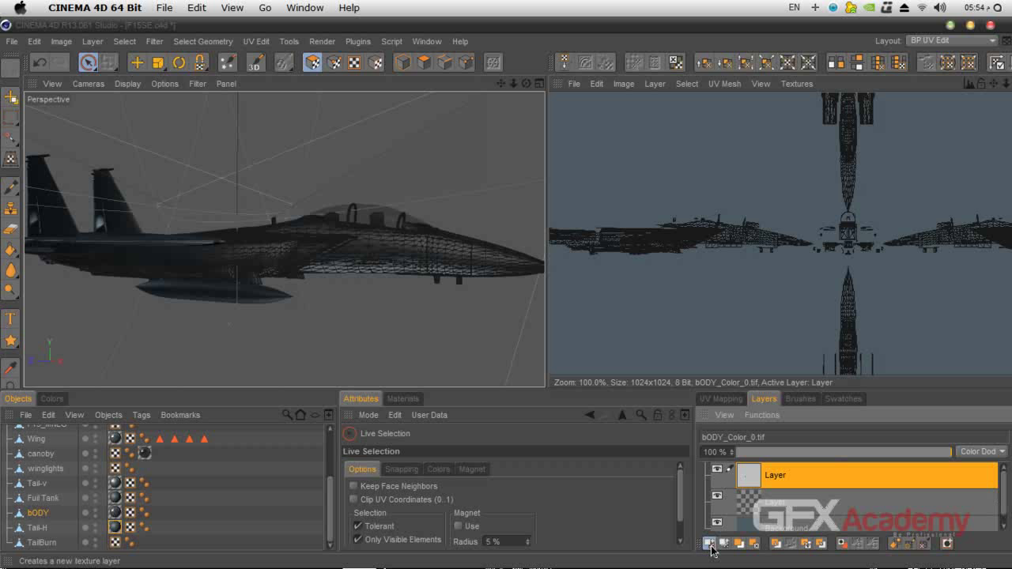
pyautogui.click(710, 551)
pyautogui.doubleClick(777, 474)
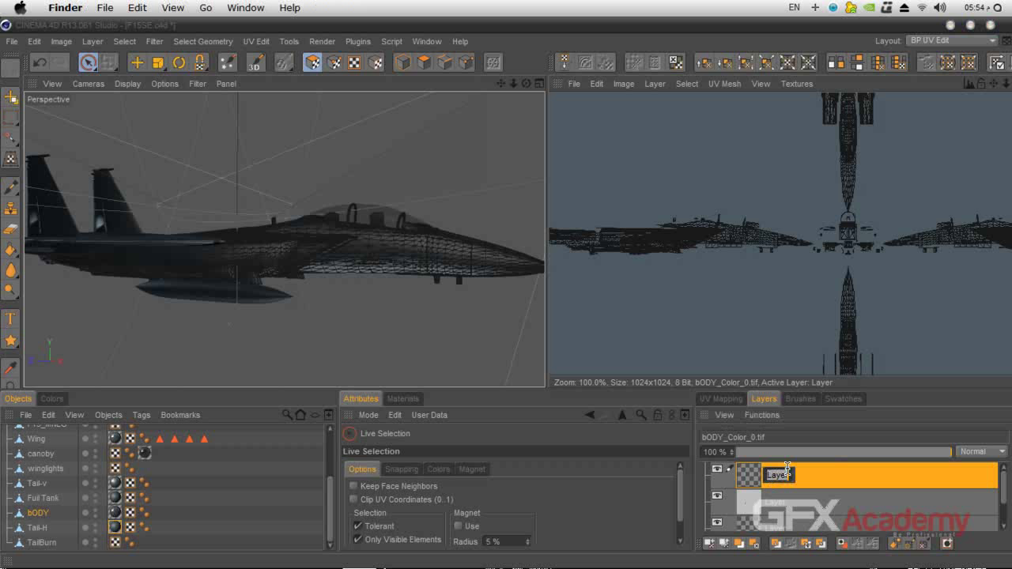
pyautogui.press('Return')
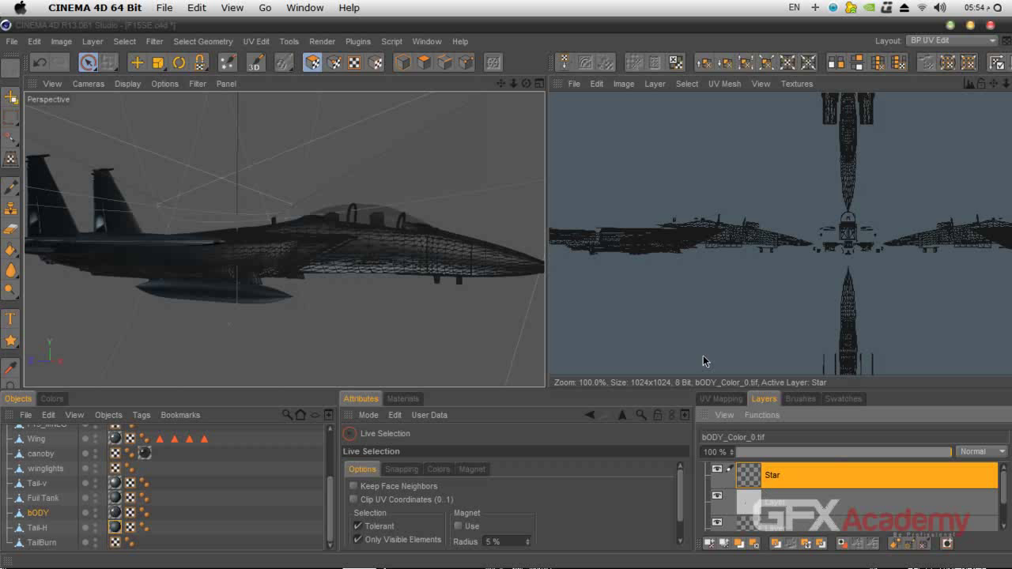
# Open the texture Star.psd from the tex folder, sorting the files by type to find it
pyautogui.click(573, 84)
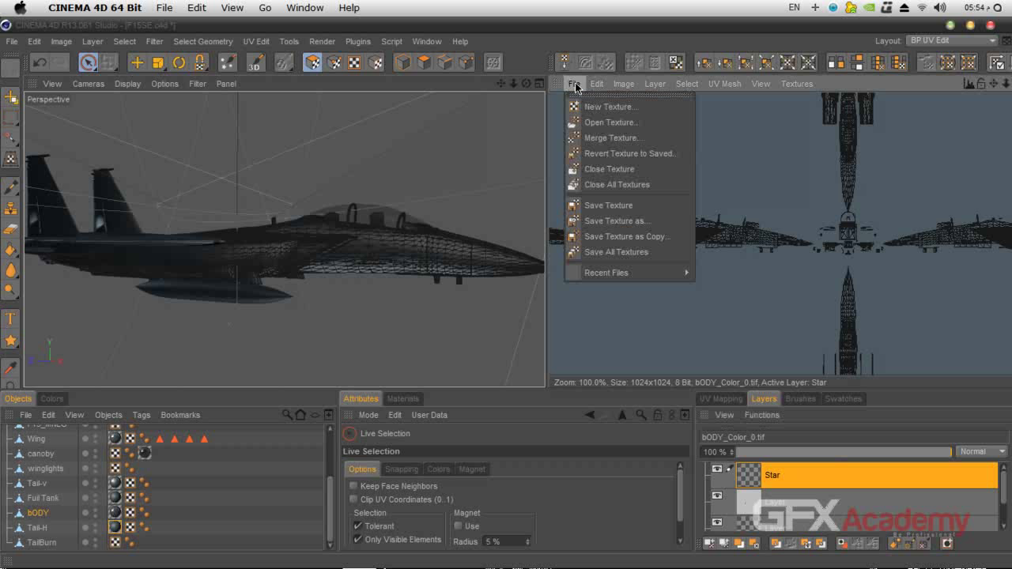
pyautogui.click(603, 123)
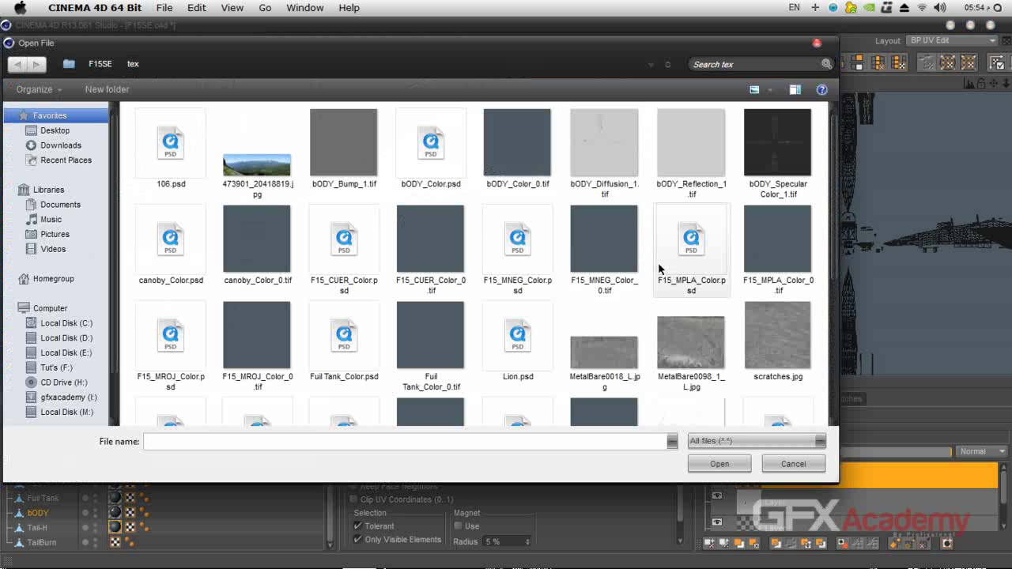
pyautogui.scroll(-1, 835, 272)
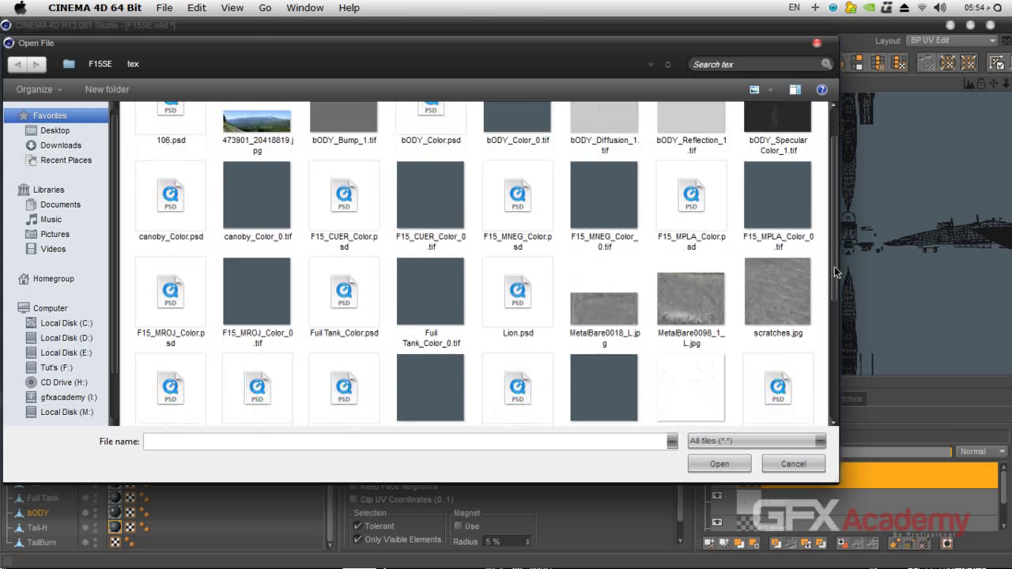
pyautogui.scroll(-4, 835, 272)
pyautogui.rightClick(733, 372)
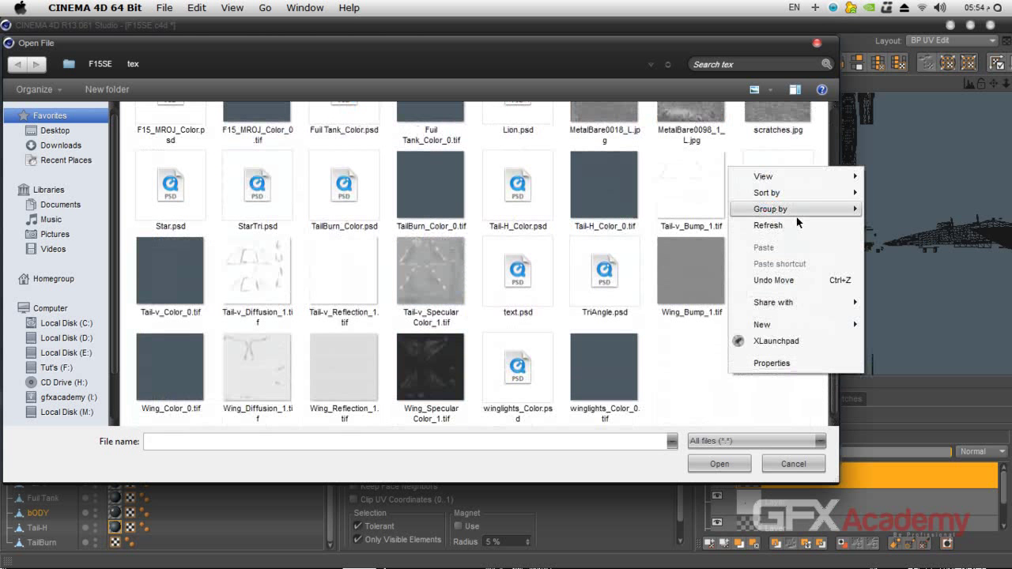
pyautogui.moveTo(803, 195)
pyautogui.click(886, 225)
pyautogui.moveTo(836, 221); pyautogui.dragTo(836, 377)
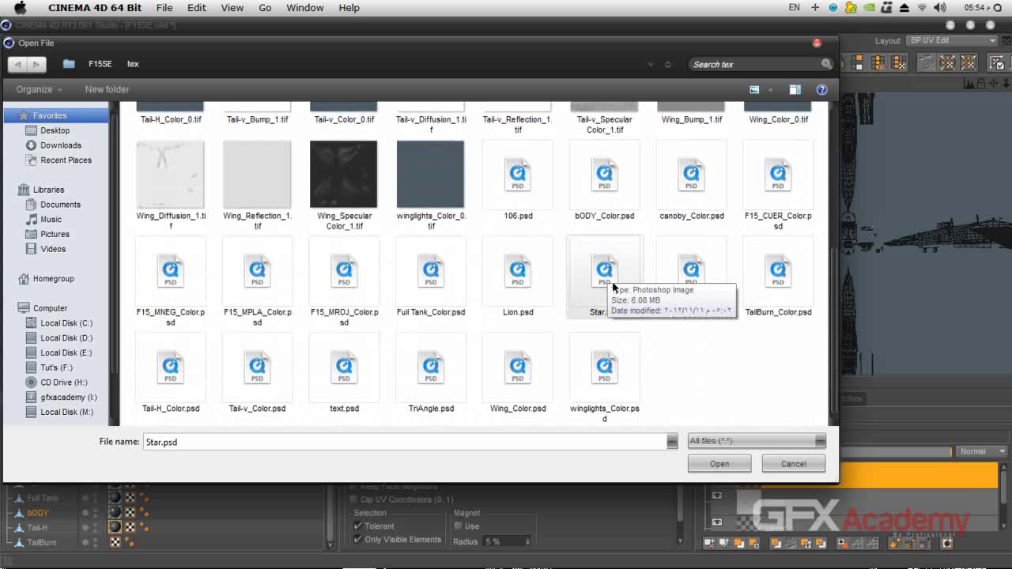
pyautogui.click(718, 464)
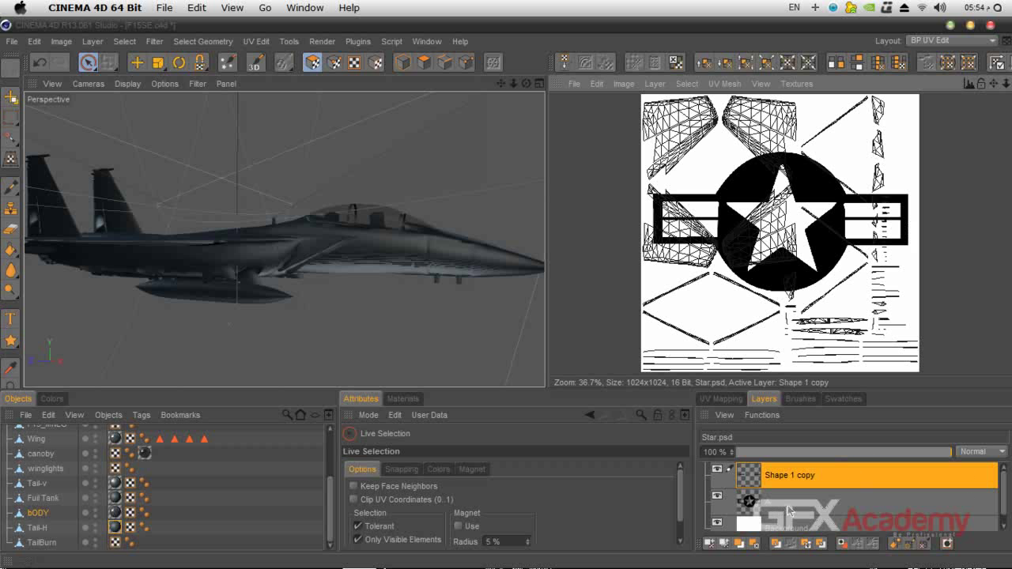
# Hide the white Background layer of Star.psd and toggle the other two layers to check their contents
pyautogui.click(717, 522)
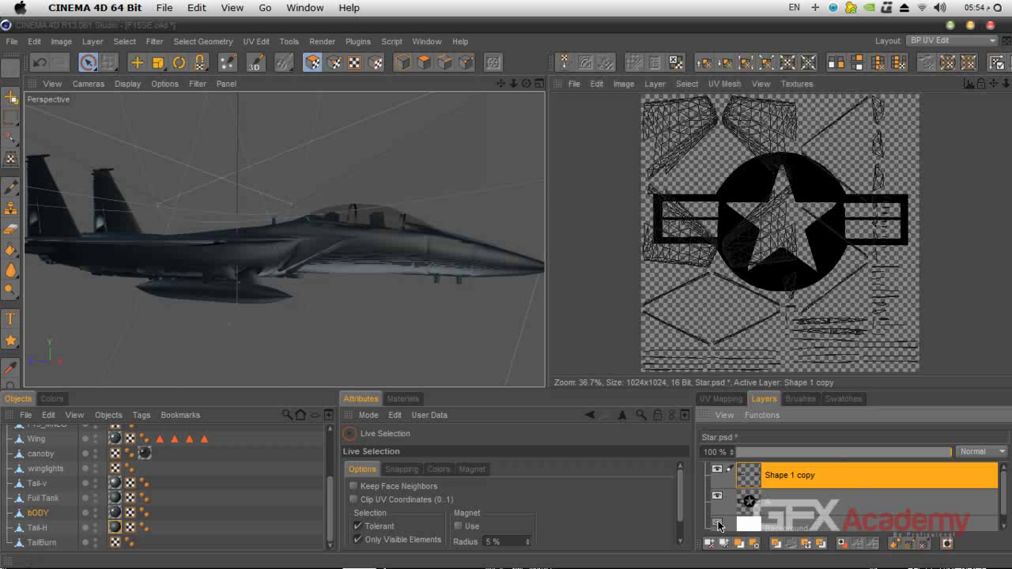
pyautogui.click(717, 496)
pyautogui.click(717, 496)
pyautogui.click(717, 469)
pyautogui.click(717, 469)
pyautogui.click(717, 497)
pyautogui.click(717, 497)
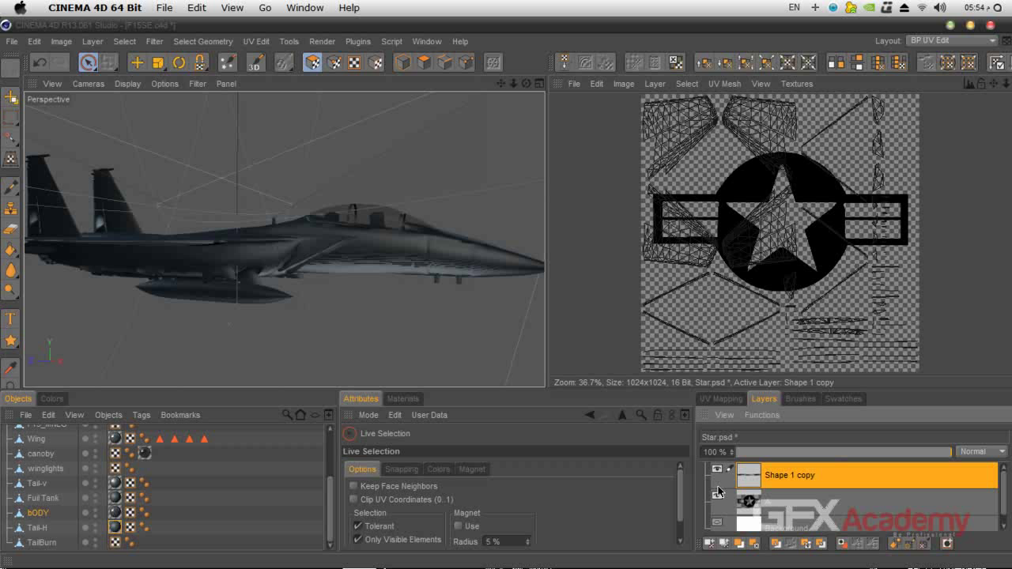
# Merge the Shape 1 copy layer down into the star layer, check the merged layer, and keep the white Background hidden
pyautogui.click(802, 505)
pyautogui.click(805, 482)
pyautogui.rightClick(824, 475)
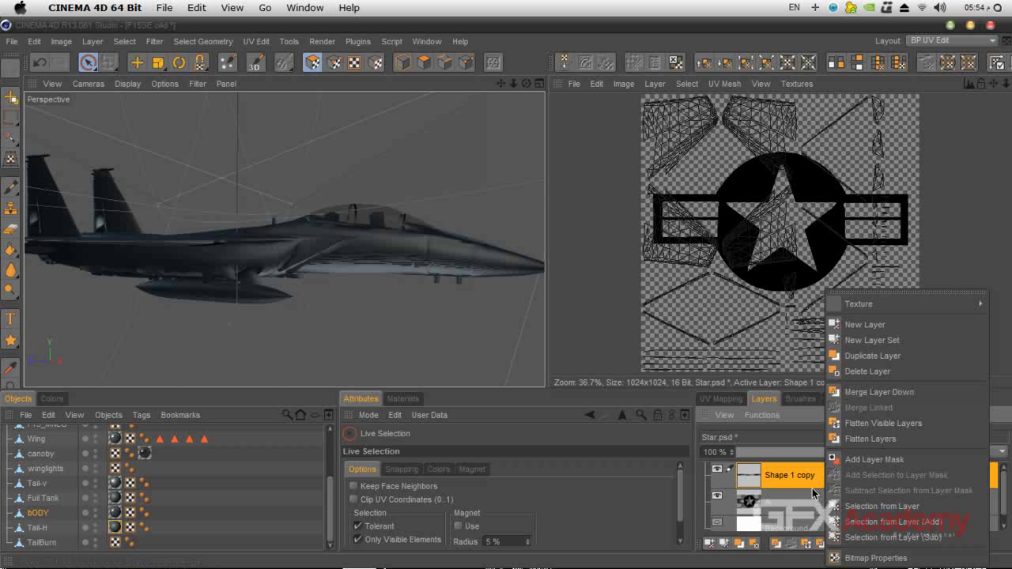
pyautogui.click(859, 393)
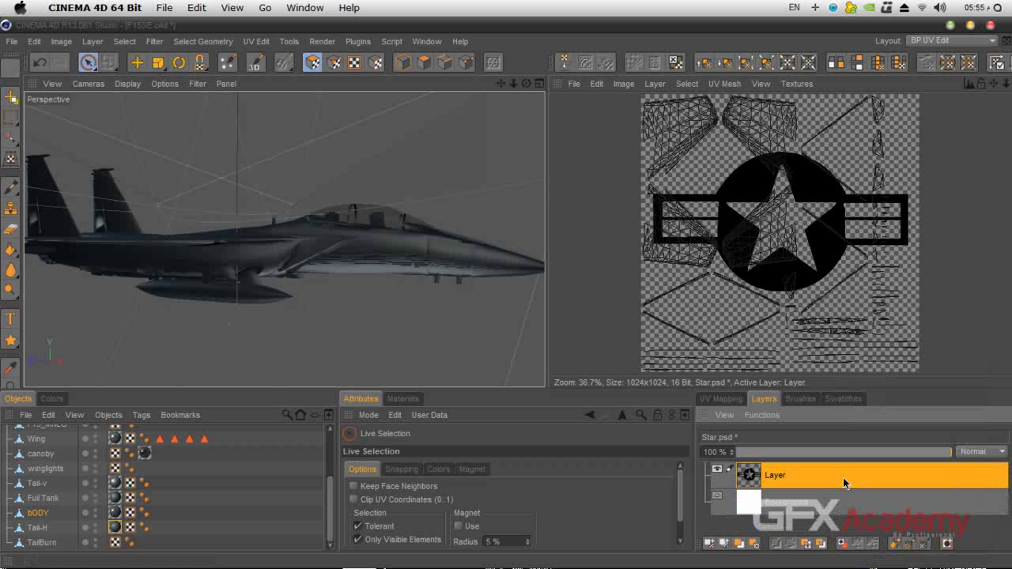
pyautogui.click(715, 472)
pyautogui.click(717, 473)
pyautogui.click(716, 473)
pyautogui.click(717, 472)
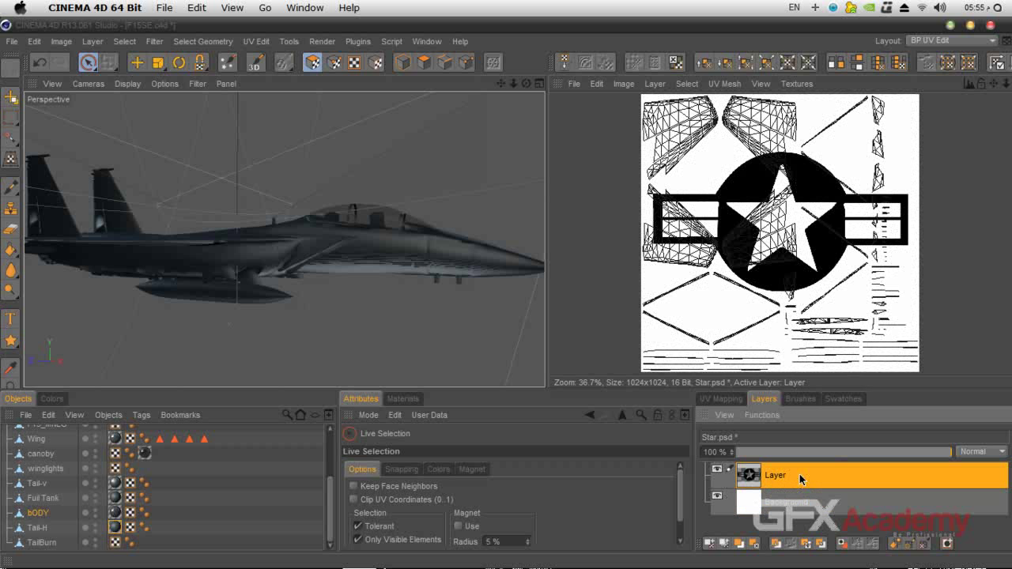
pyautogui.click(717, 496)
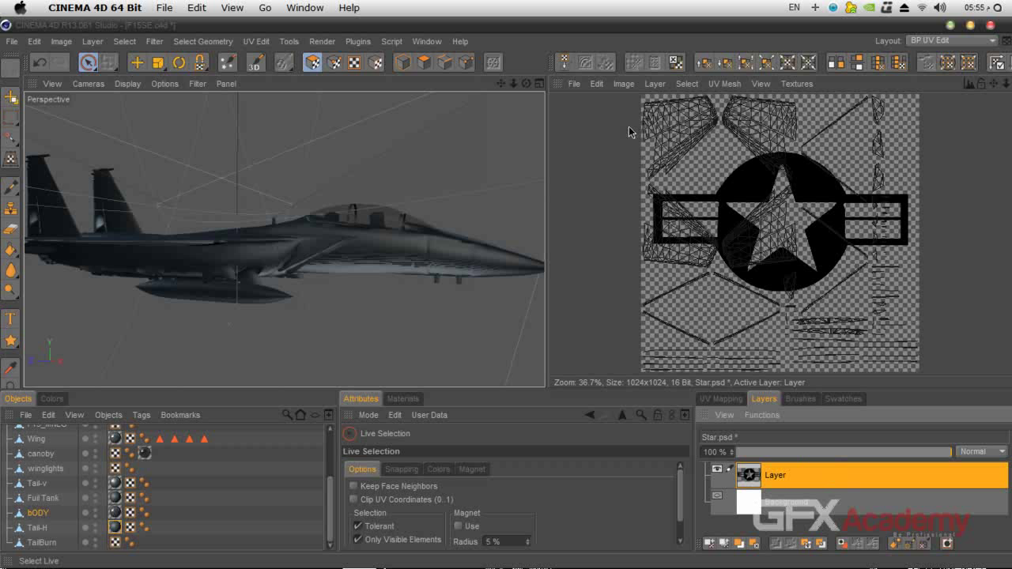
# Select the entire Star.psd canvas and copy the merged star layer
pyautogui.click(681, 86)
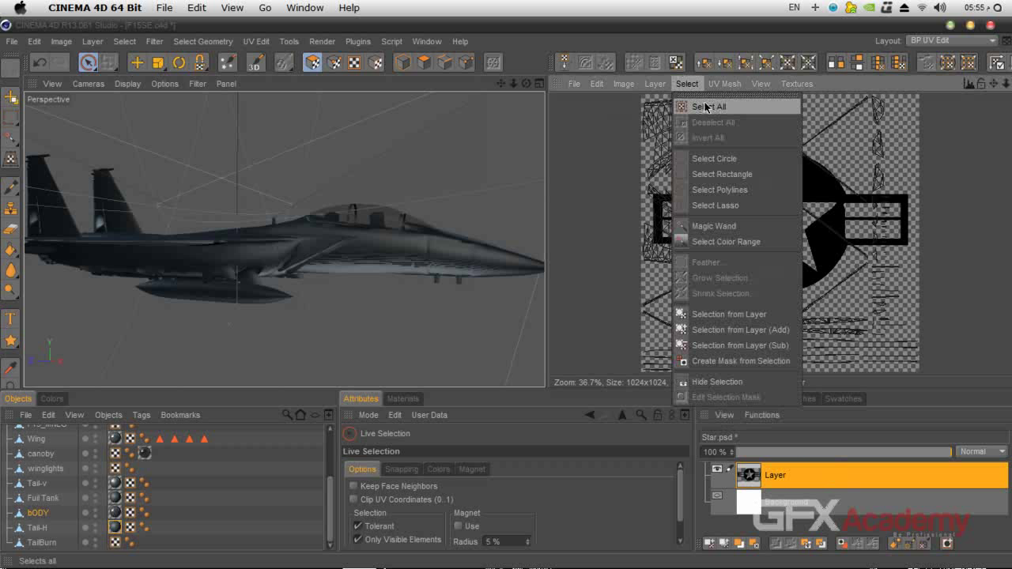
pyautogui.click(697, 106)
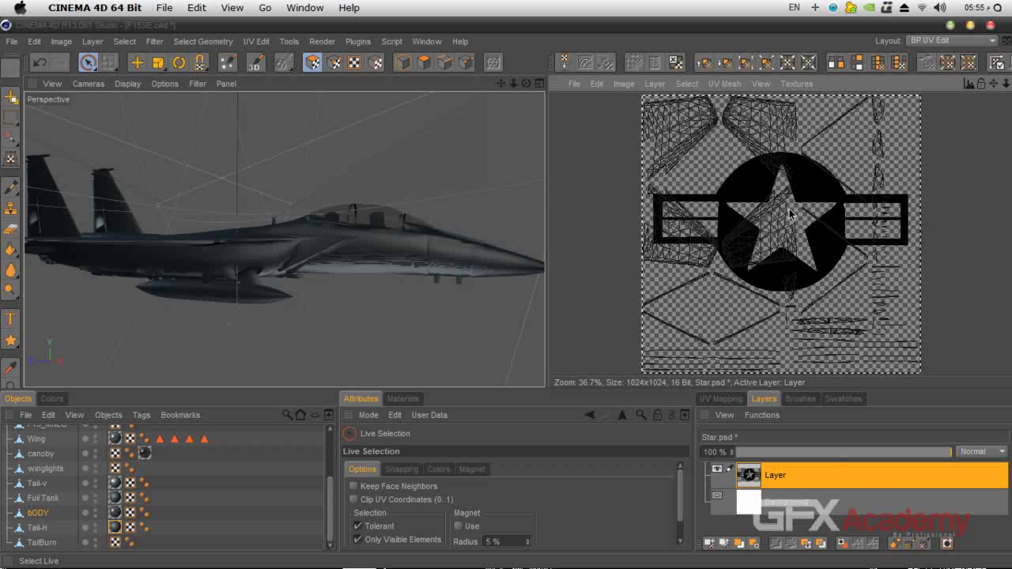
pyautogui.click(597, 86)
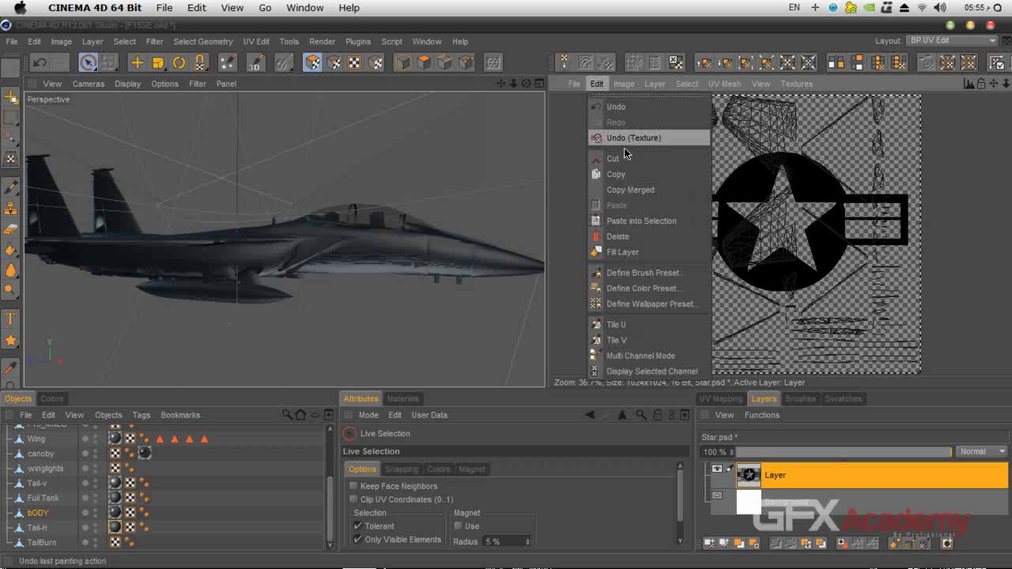
pyautogui.click(634, 174)
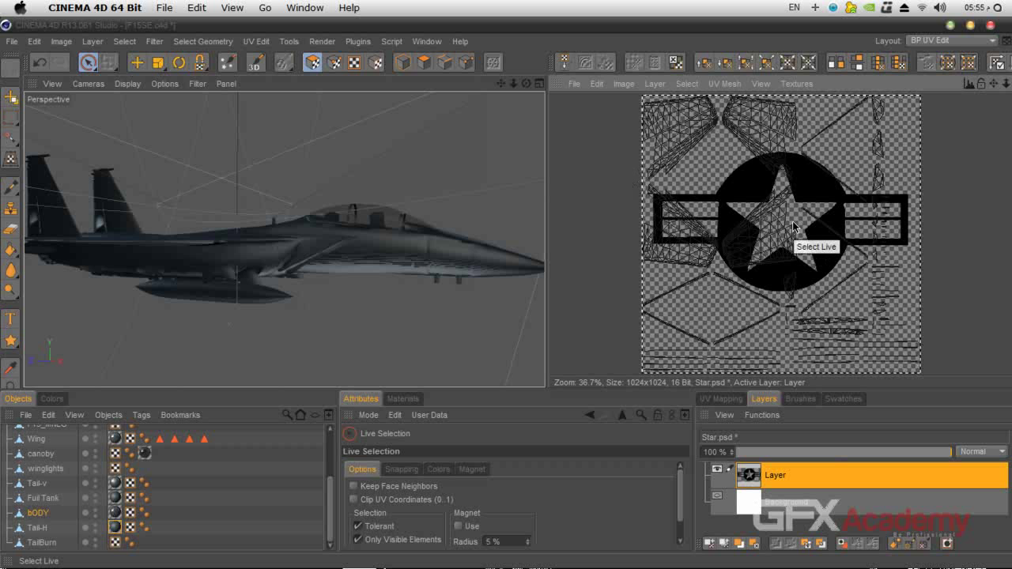
# Switch the texture view to bODY_Color_0.tif, activate the Brush tool, and paste the copied star insignia
pyautogui.click(797, 84)
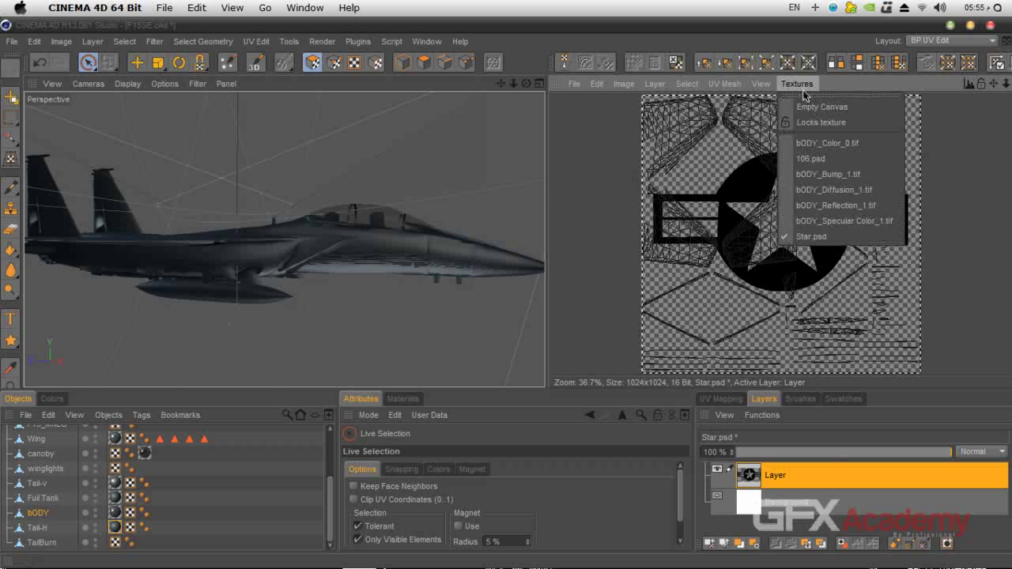
pyautogui.click(840, 145)
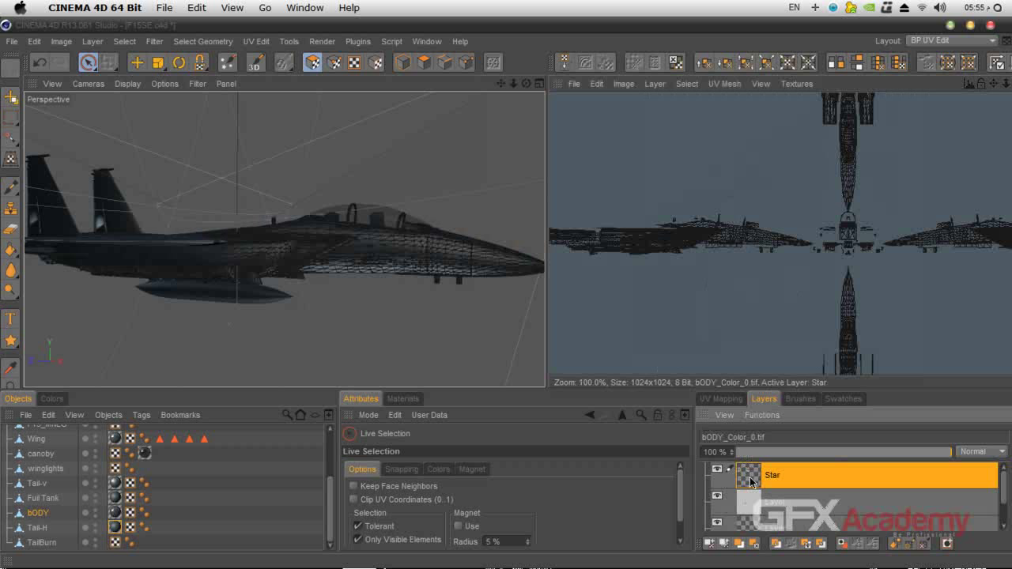
pyautogui.click(598, 83)
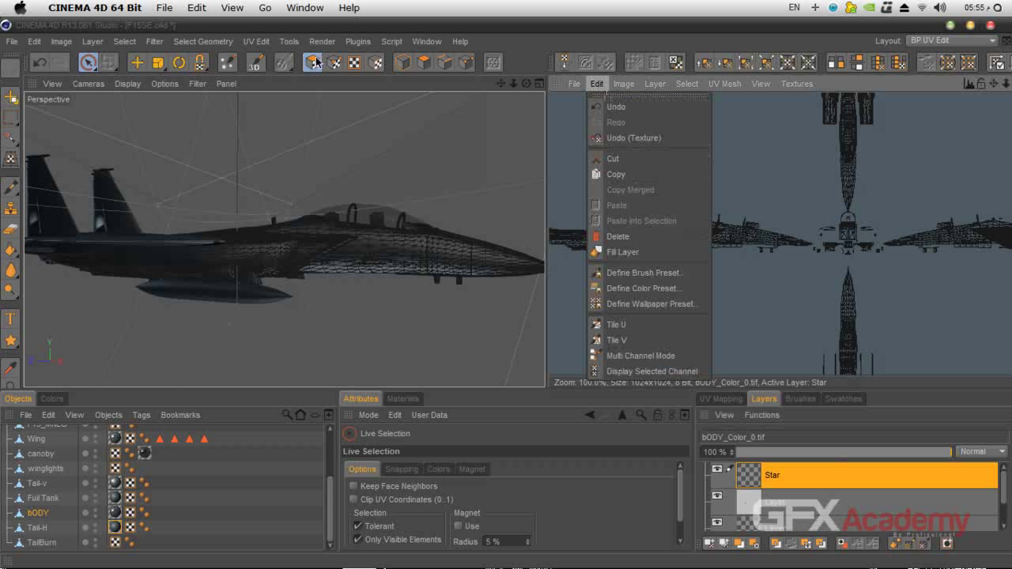
pyautogui.click(5, 189)
pyautogui.click(8, 188)
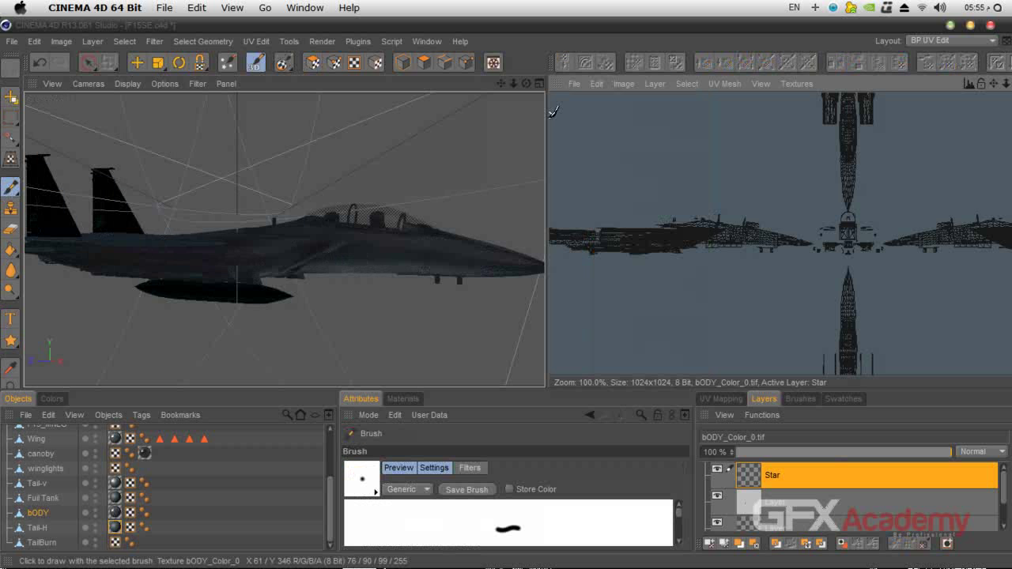
pyautogui.click(601, 84)
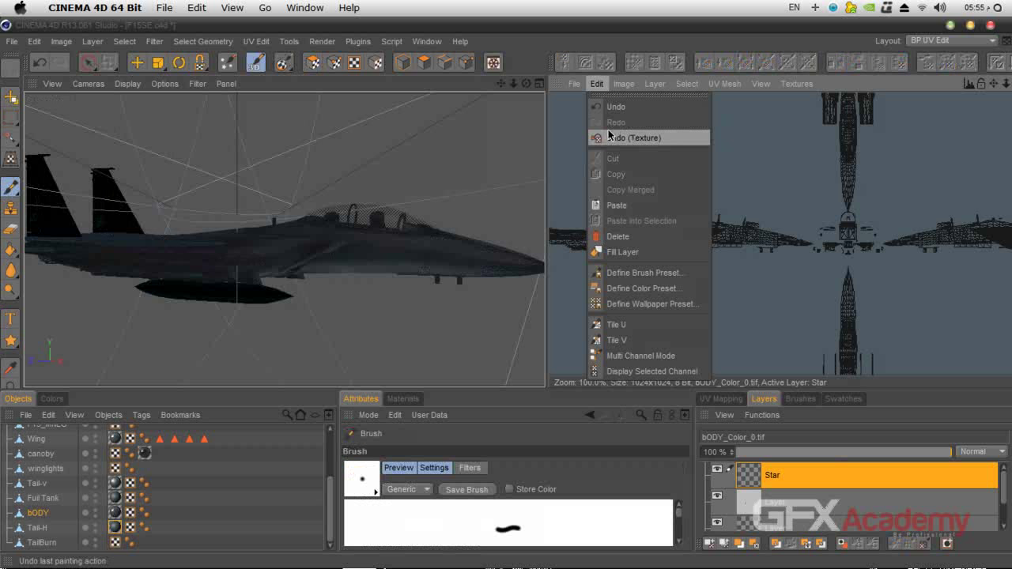
pyautogui.click(641, 207)
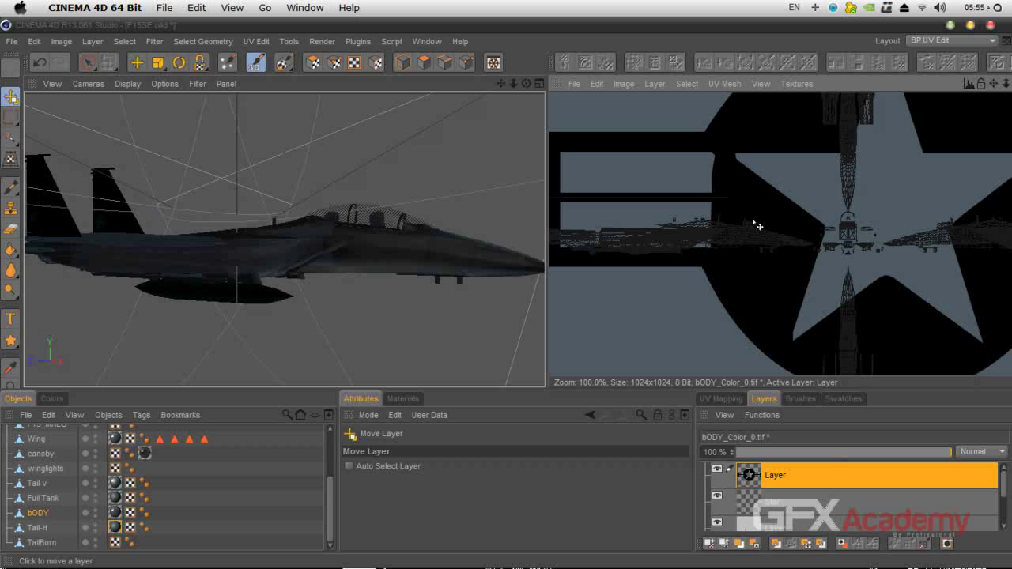
# Move the pasted star insignia over the UV layout and scale it down with Transform Bitmap
pyautogui.moveTo(789, 224); pyautogui.dragTo(714, 269)
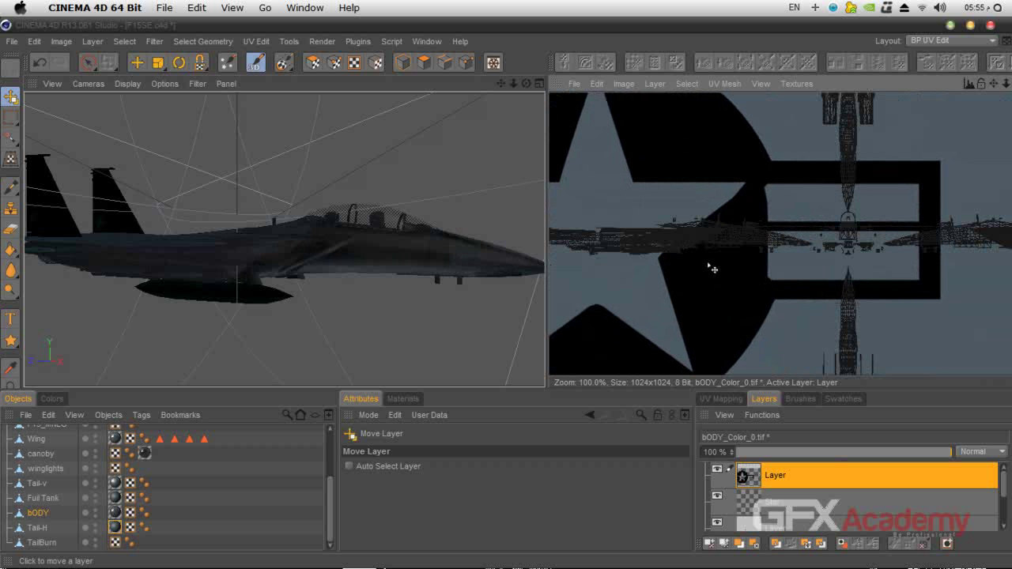
pyautogui.click(11, 159)
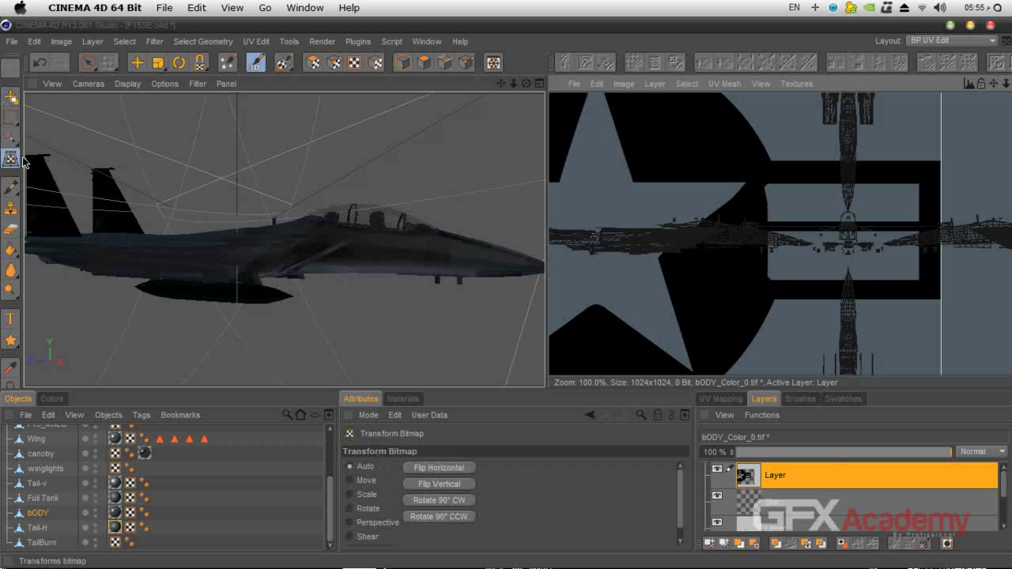
pyautogui.moveTo(994, 88); pyautogui.dragTo(913, 128)
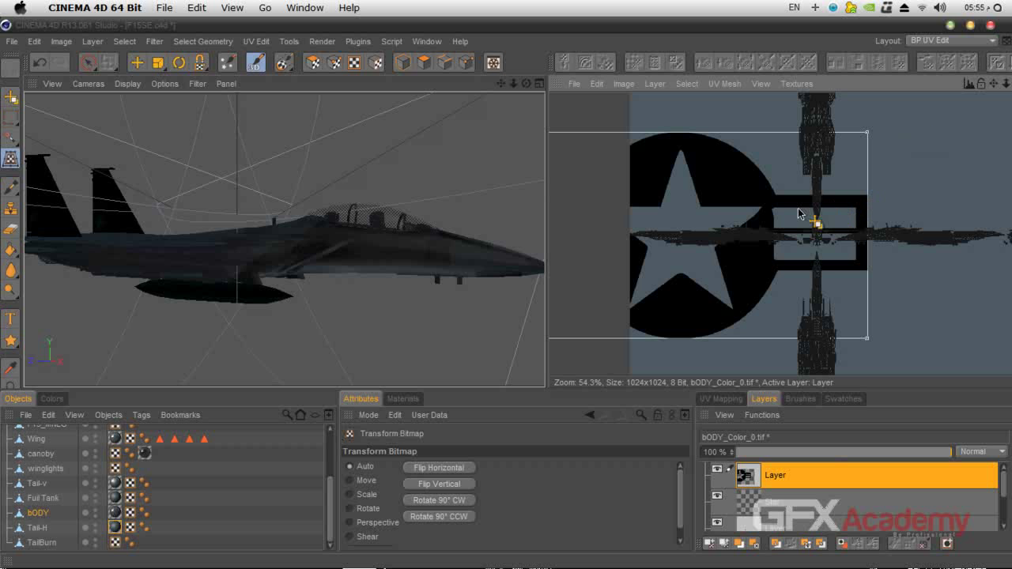
pyautogui.moveTo(783, 210); pyautogui.dragTo(869, 188)
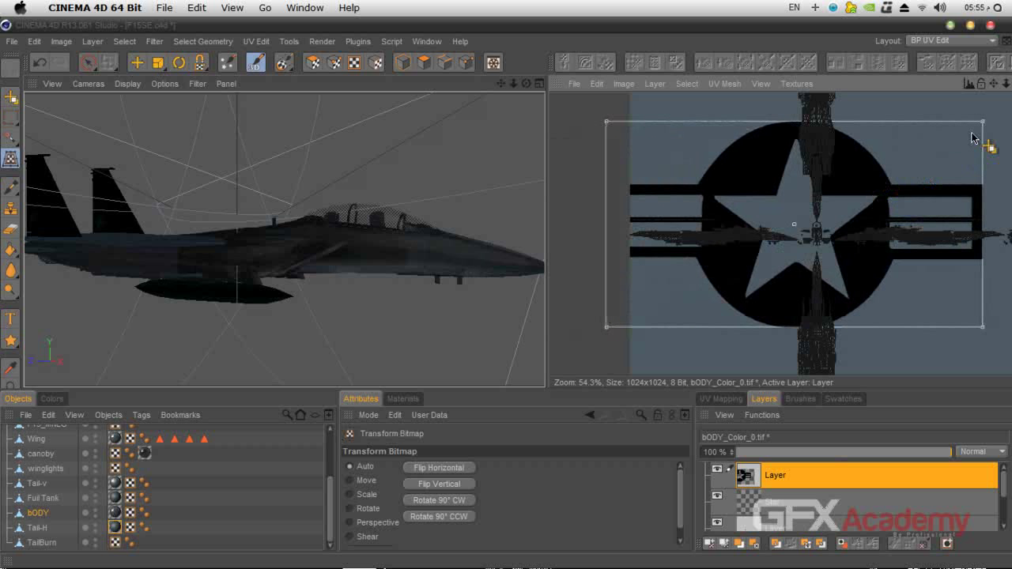
pyautogui.moveTo(983, 122); pyautogui.dragTo(800, 248)
# Position and resize the star insignia on the forward fuselage side UVs below the cockpit, and apply the layer transformation
pyautogui.scroll(2, 794, 249)
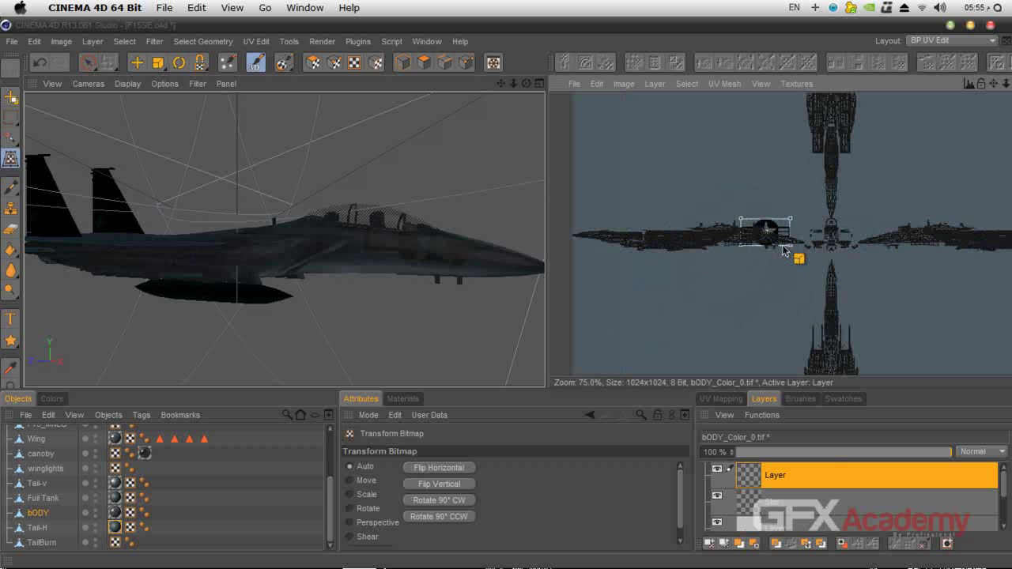
pyautogui.scroll(10, 784, 250)
pyautogui.moveTo(836, 164); pyautogui.dragTo(651, 268)
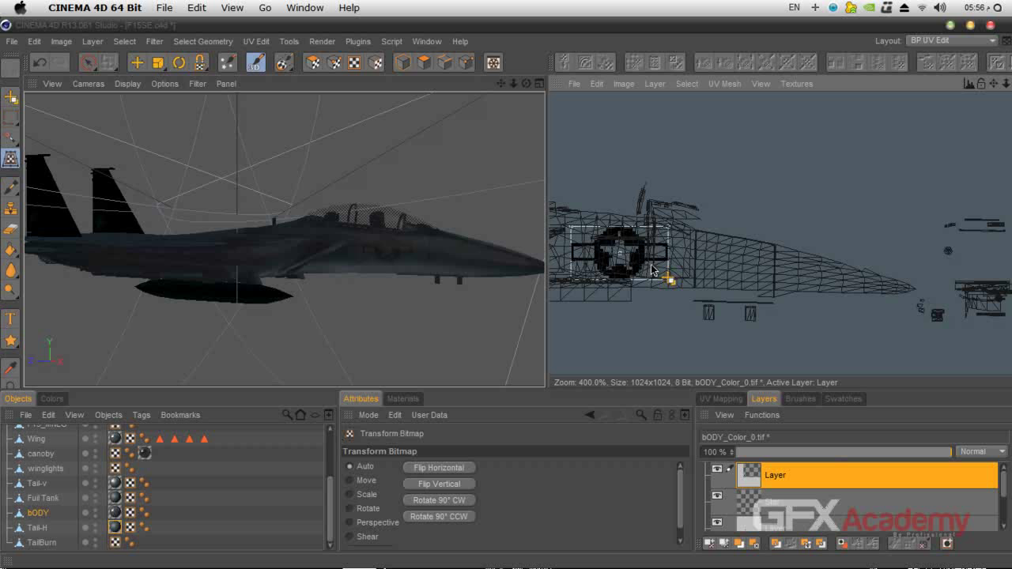
pyautogui.click(11, 98)
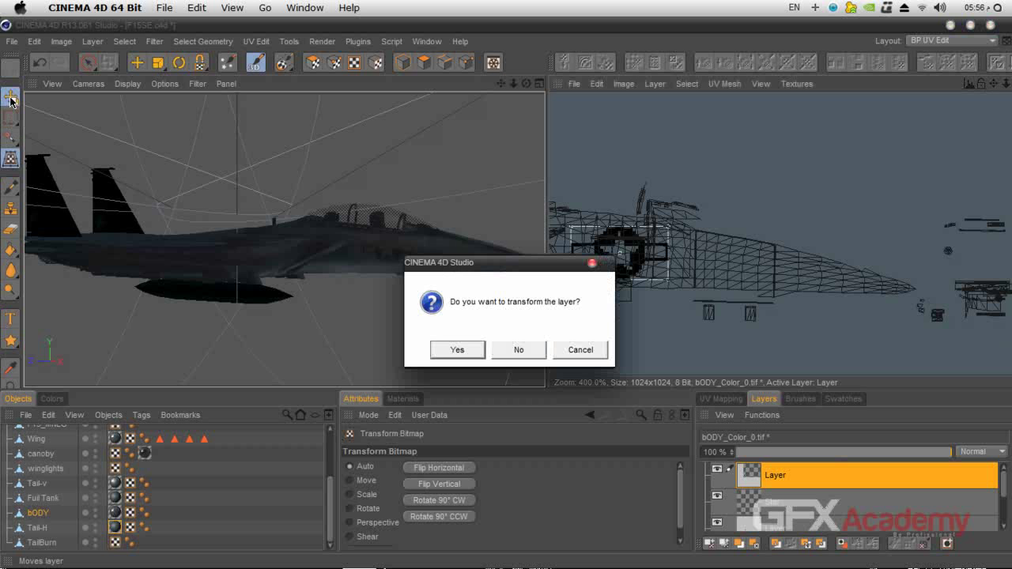
pyautogui.click(455, 350)
# Render the jet's forward side in the Picture Viewer to check the star insignia, and close the viewer
pyautogui.moveTo(501, 83); pyautogui.dragTo(284, 239)
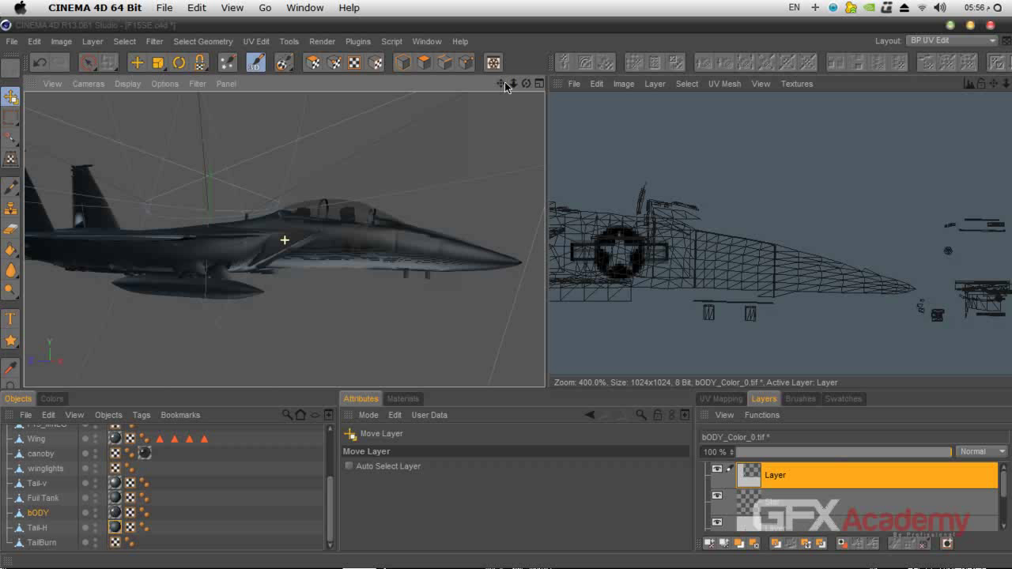
pyautogui.hotkey('shift', 'r')
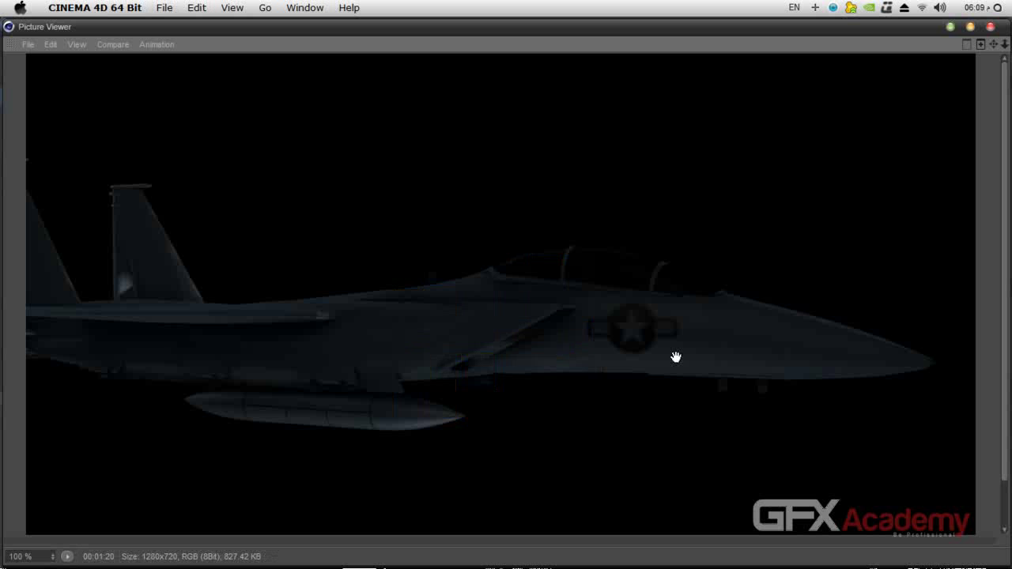
pyautogui.scroll(-1, 654, 356)
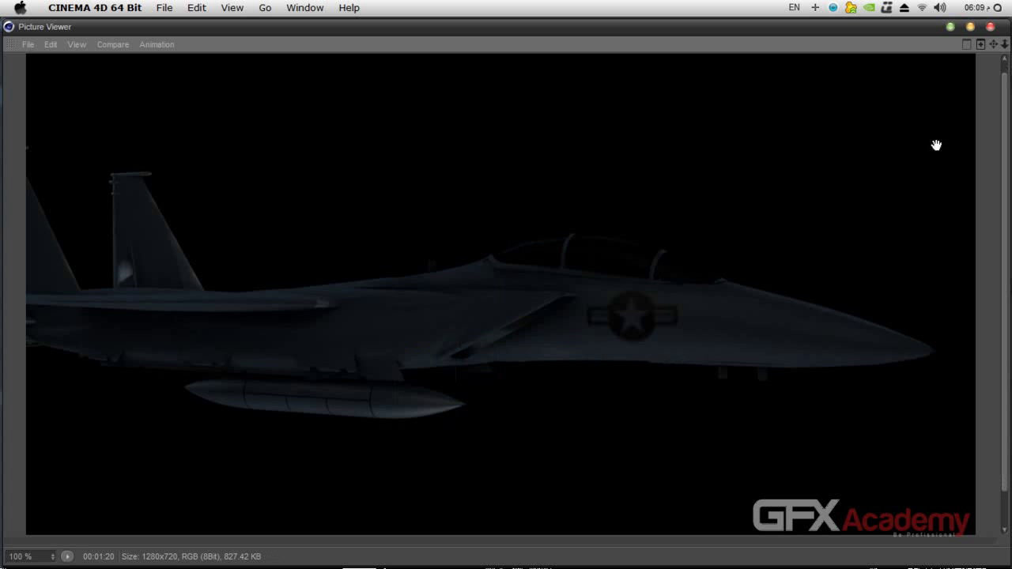
pyautogui.click(991, 27)
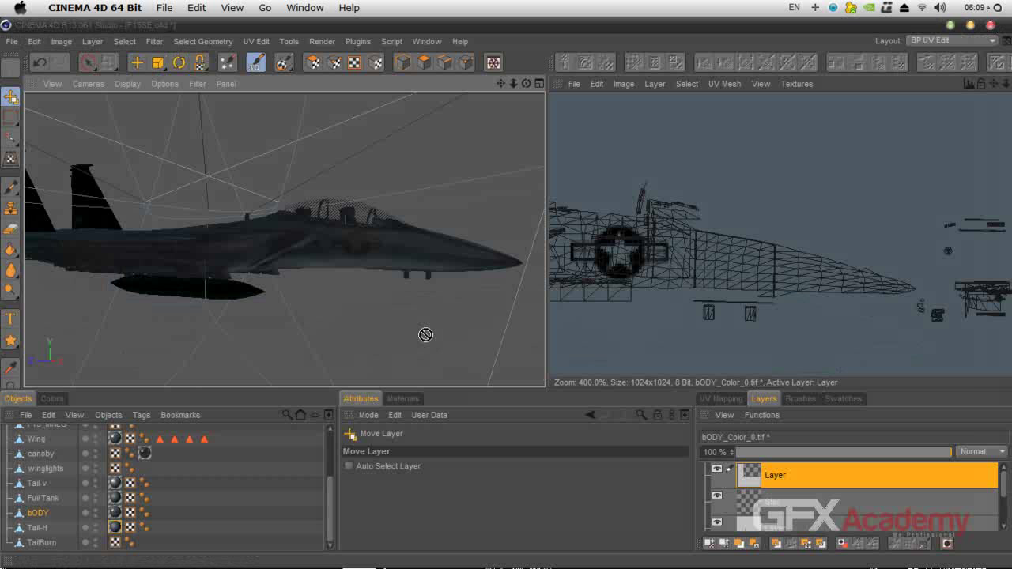
# Delete the Star layer from bODY_Color_0.tif, keeping the layer with the placed insignia
pyautogui.click(796, 475)
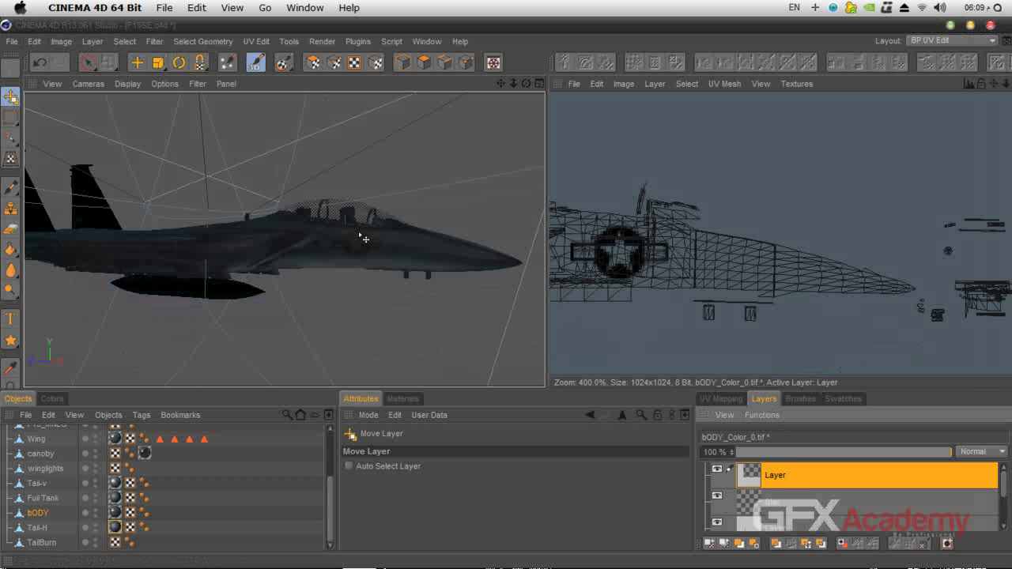
pyautogui.click(781, 506)
pyautogui.click(783, 477)
pyautogui.click(792, 510)
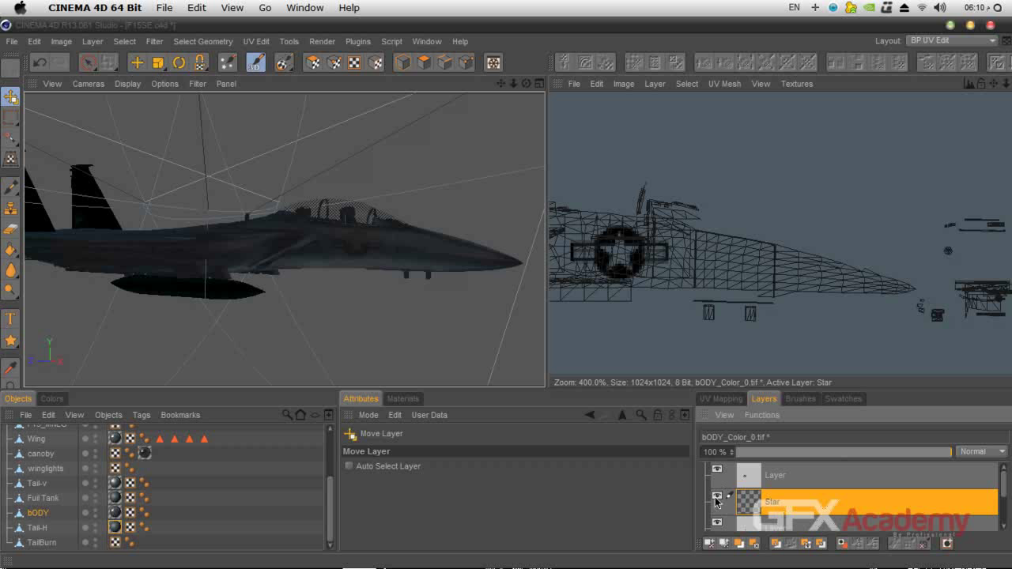
pyautogui.click(753, 544)
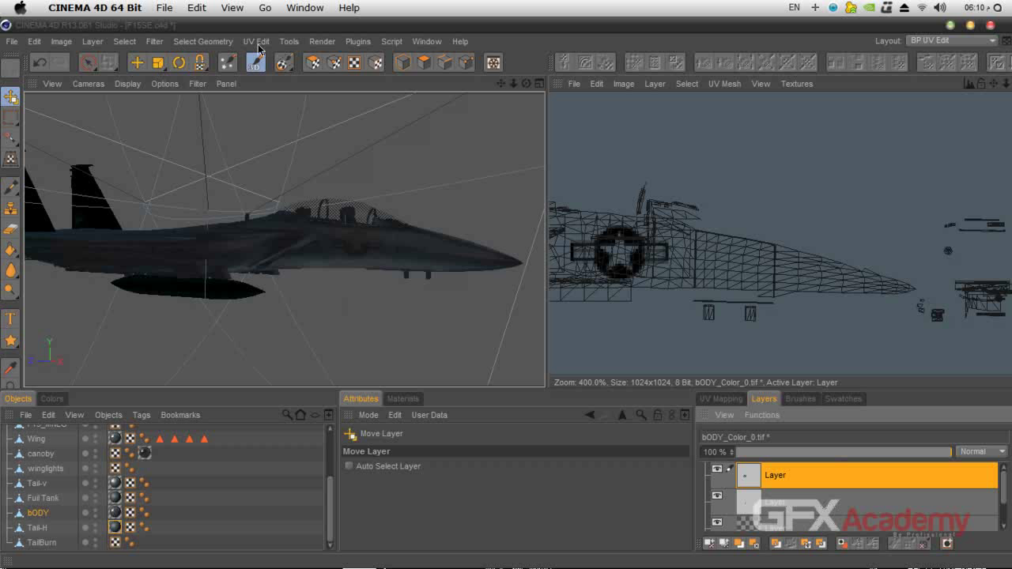
# Open the Sharpen filter for the insignia layer and center the star in the preview at 800% zoom
pyautogui.click(155, 43)
pyautogui.moveTo(204, 181)
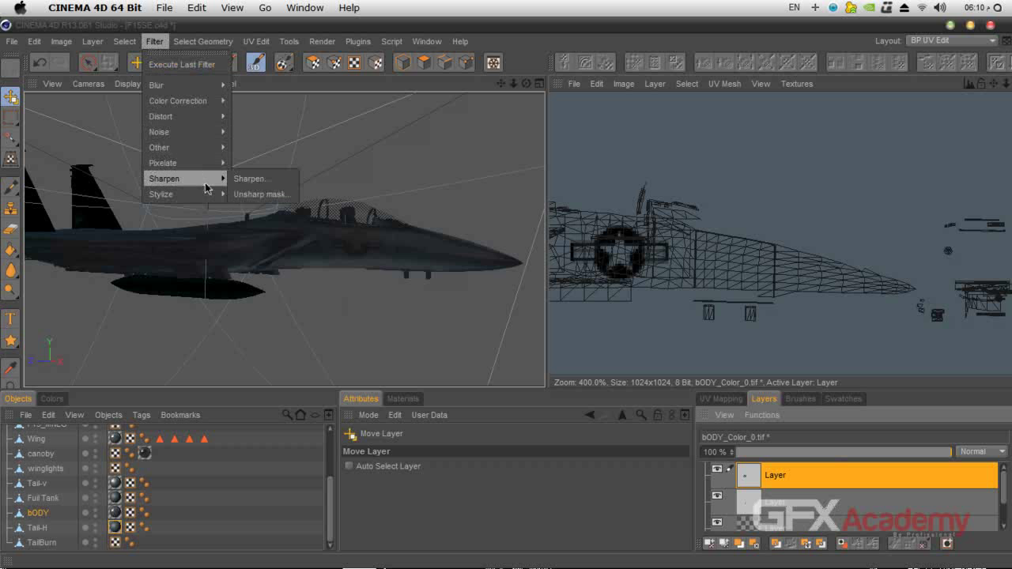
pyautogui.click(252, 178)
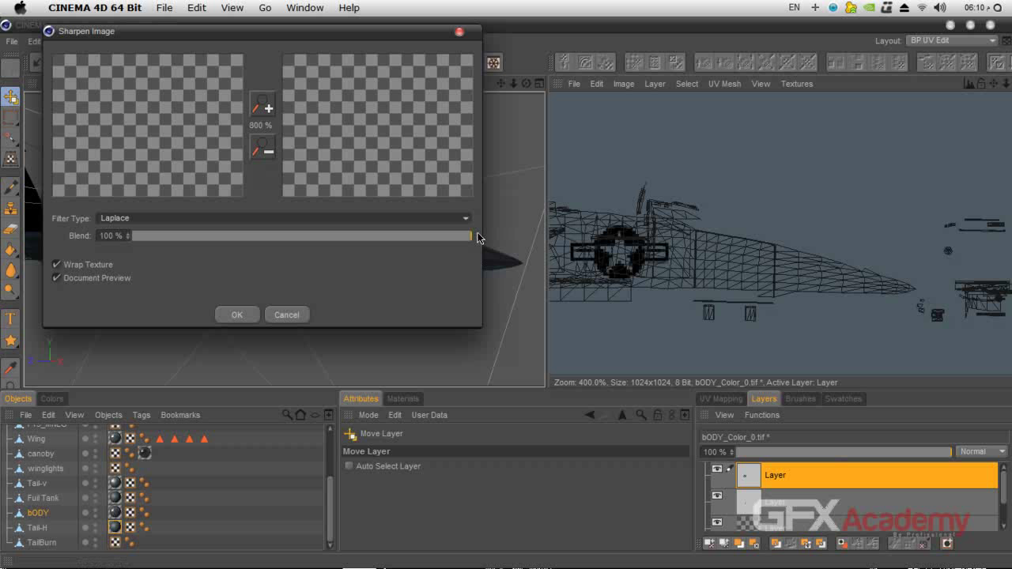
pyautogui.click(265, 150)
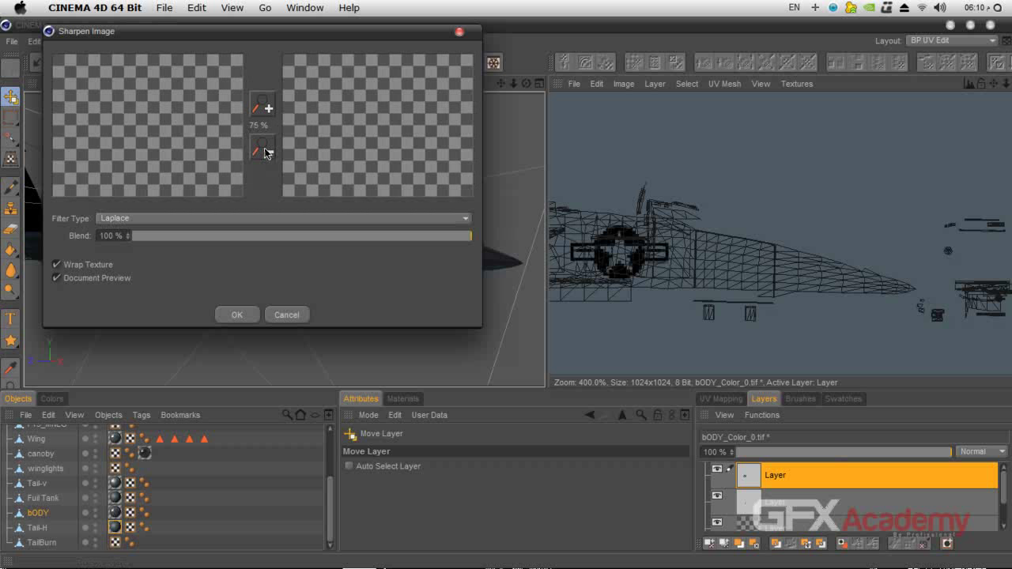
pyautogui.moveTo(162, 153); pyautogui.dragTo(226, 147)
pyautogui.click(265, 111)
pyautogui.click(265, 111)
pyautogui.click(265, 111)
pyautogui.click(265, 111)
pyautogui.moveTo(352, 30); pyautogui.dragTo(385, 73)
pyautogui.moveTo(430, 162); pyautogui.dragTo(454, 208)
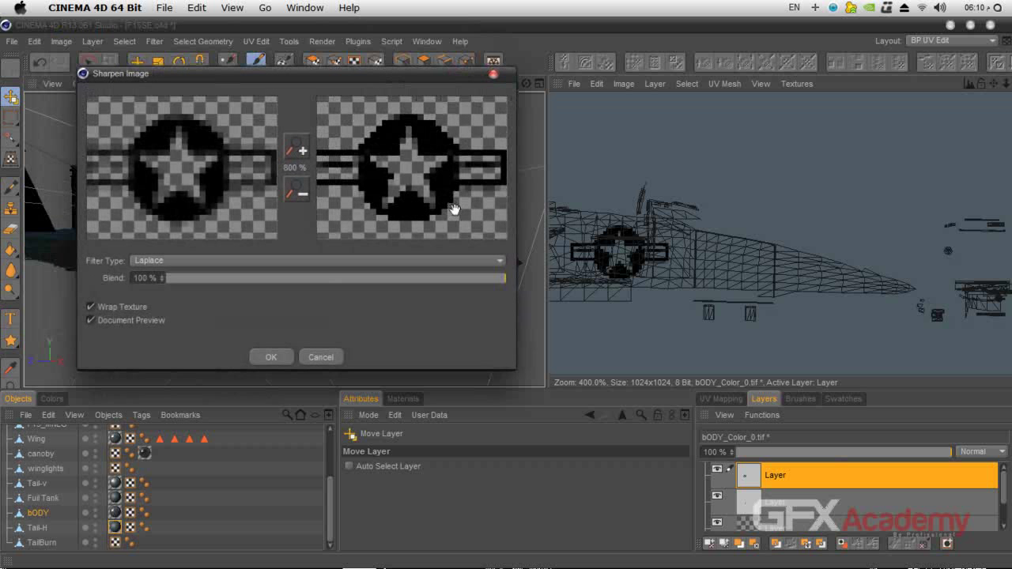
# Try sharpening the star insignia with the Gauss (strong) filter type at 51% blend
pyautogui.click(189, 261)
pyautogui.click(182, 292)
pyautogui.moveTo(485, 279); pyautogui.dragTo(340, 285)
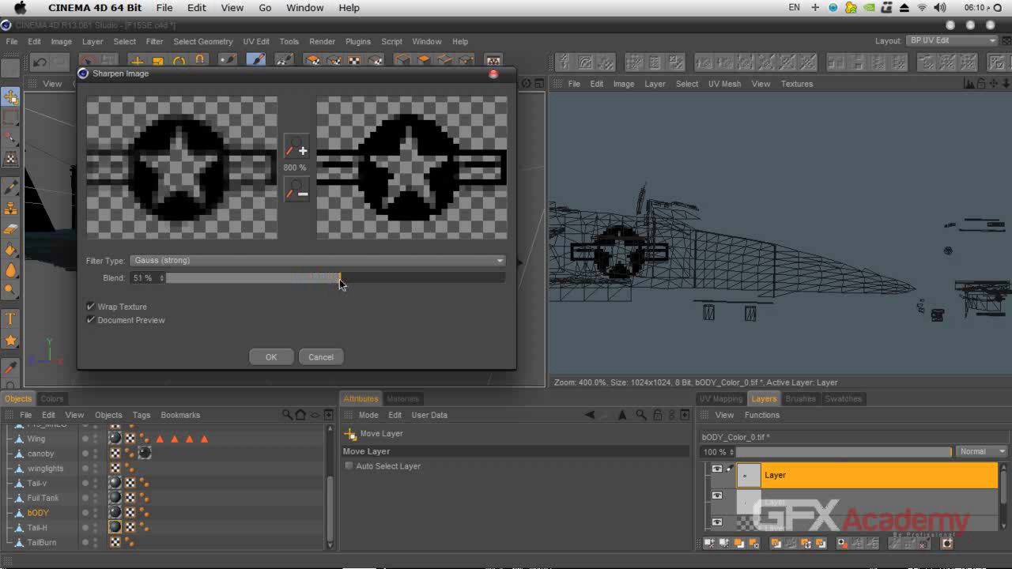
pyautogui.click(271, 357)
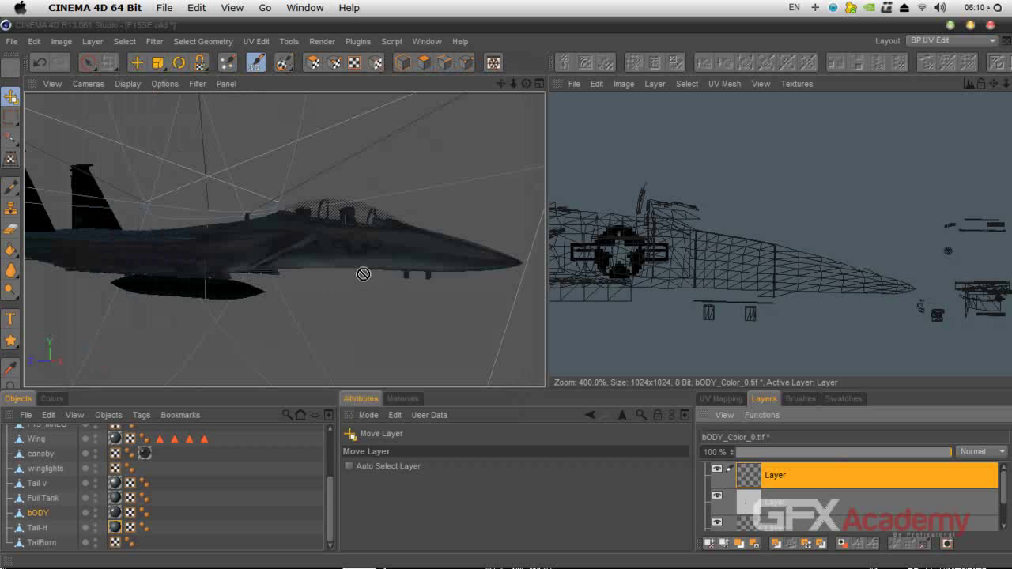
# Render the jet in the Picture Viewer to check the sharpened star, and stop the render
pyautogui.hotkey('shift', 'r')
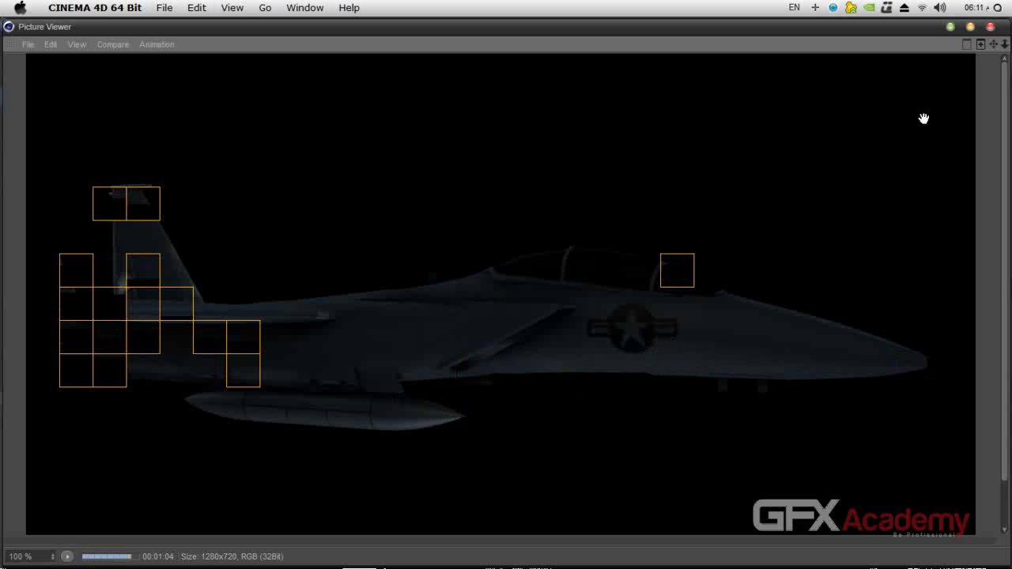
pyautogui.click(989, 26)
pyautogui.click(550, 353)
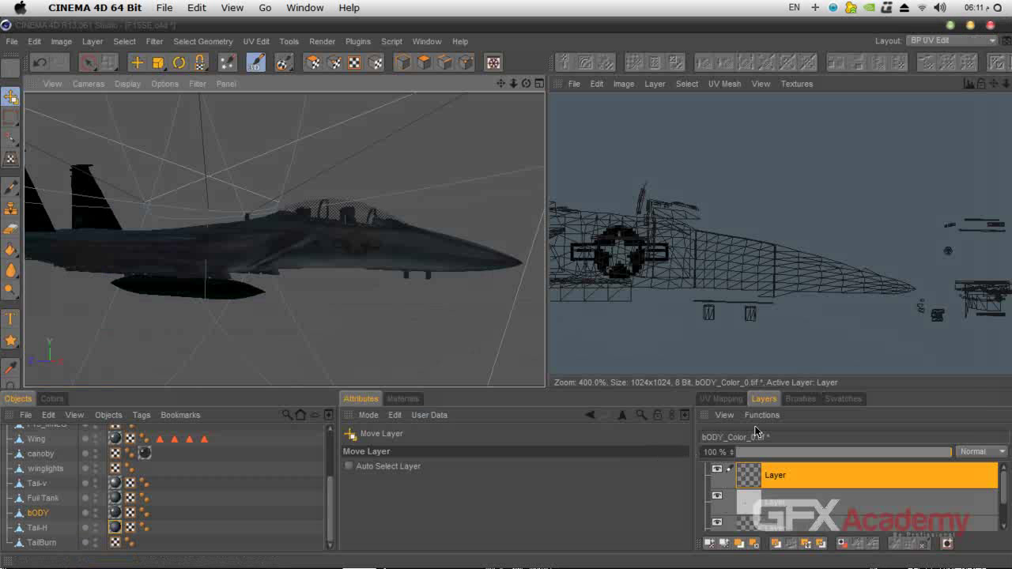
# Move the star insignia forward onto the nose section UVs, scale it down with Transform Bitmap, and apply the transformation
pyautogui.click(792, 480)
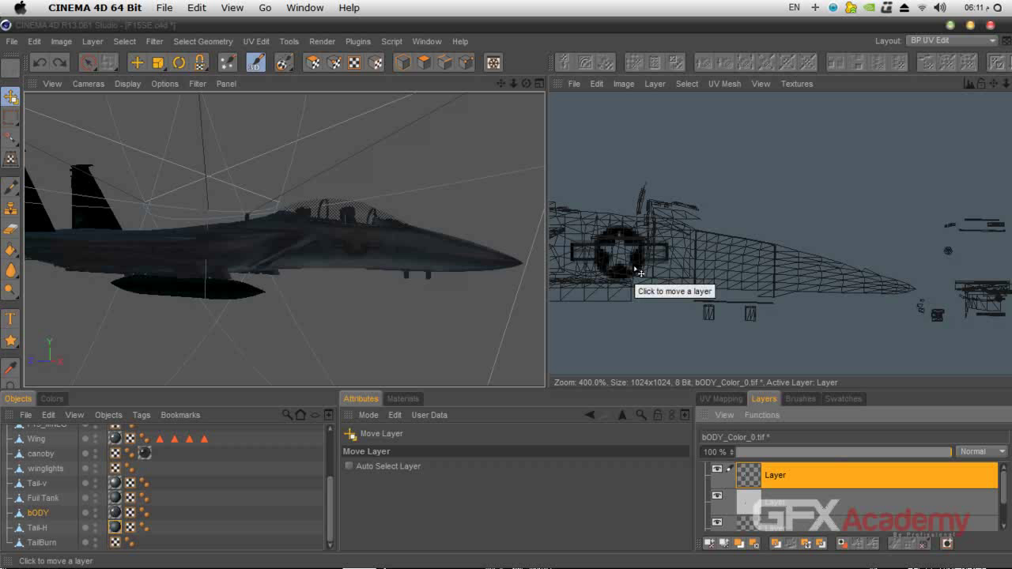
pyautogui.moveTo(640, 273); pyautogui.dragTo(752, 276)
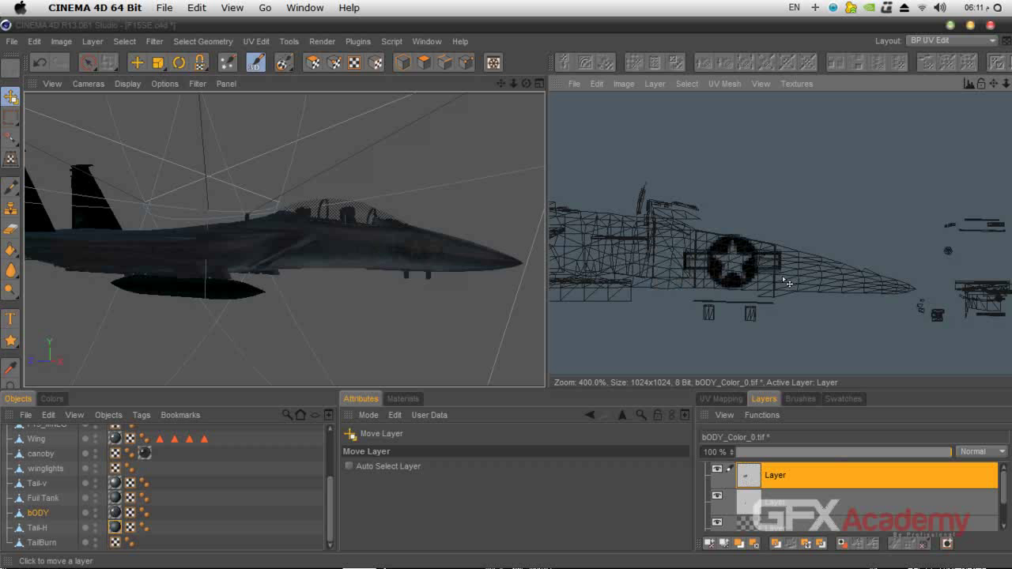
pyautogui.click(11, 158)
pyautogui.moveTo(781, 237)
pyautogui.mouseDown()
pyautogui.moveTo(746, 275)
pyautogui.moveTo(746, 257)
pyautogui.moveTo(731, 285)
pyautogui.moveTo(765, 284)
pyautogui.moveTo(775, 250)
pyautogui.mouseUp()
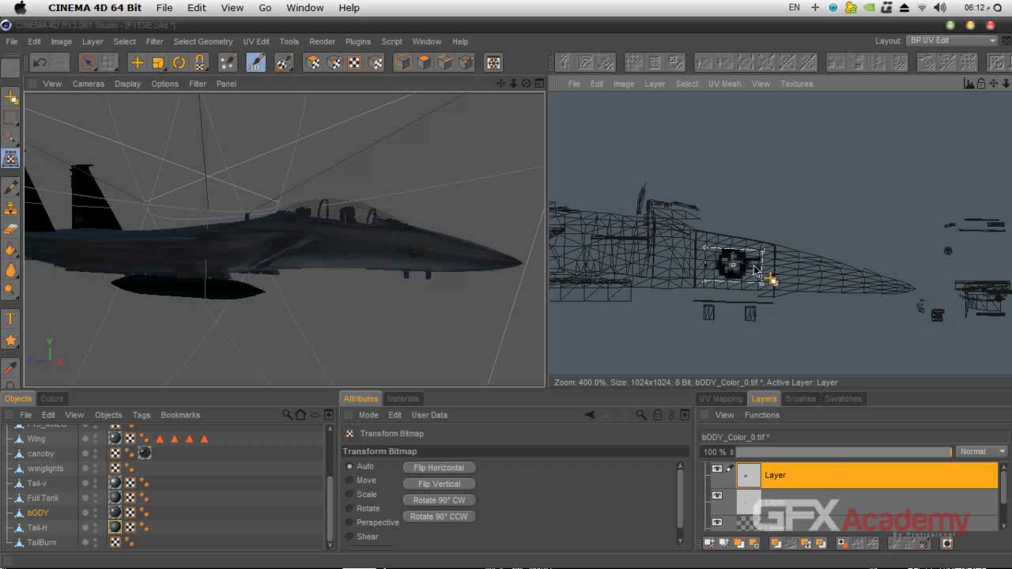
pyautogui.click(10, 98)
pyautogui.click(469, 357)
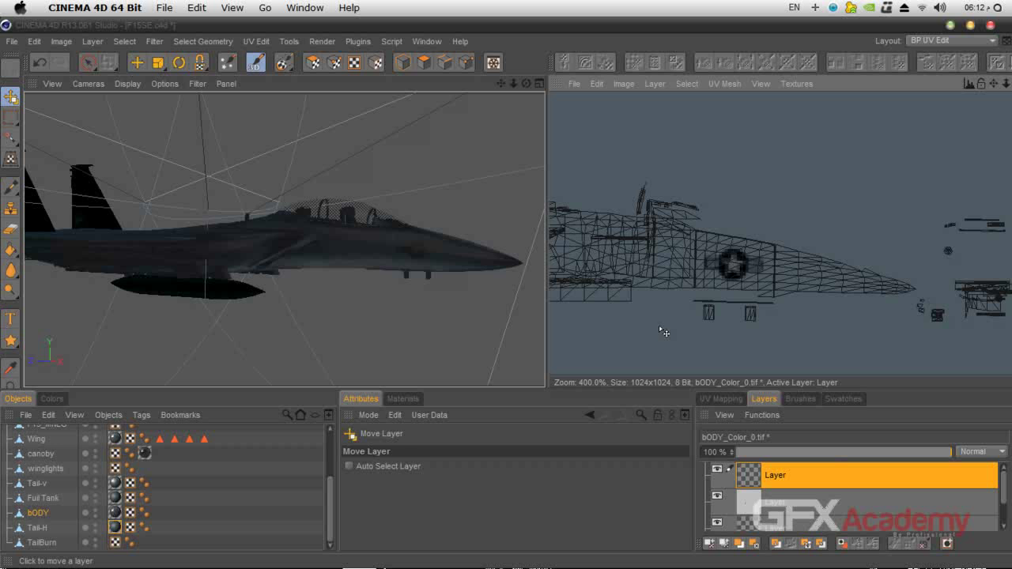
# Open text.psd from the tex folder as a texture
pyautogui.click(575, 83)
pyautogui.click(599, 120)
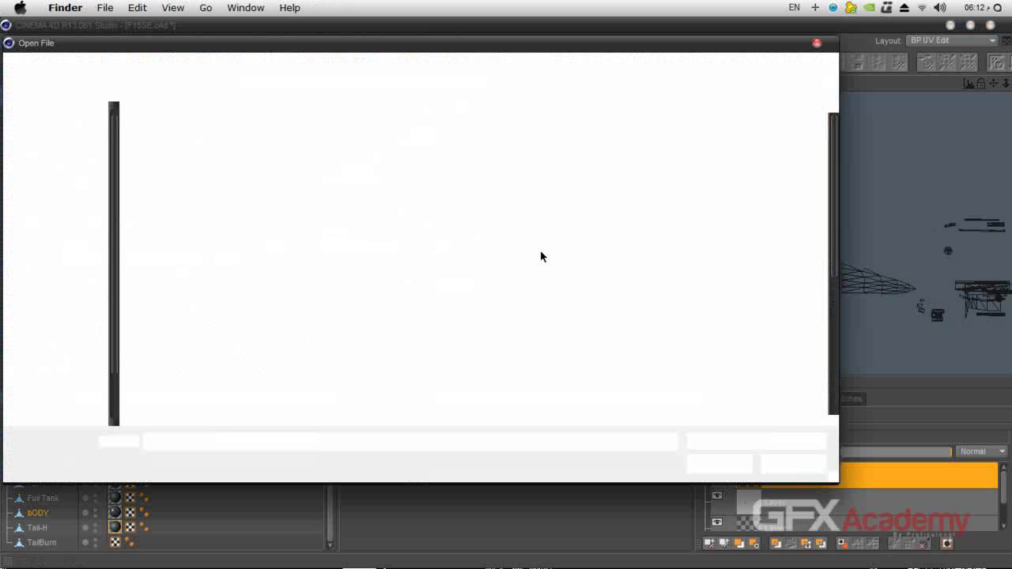
pyautogui.scroll(-5, 759, 387)
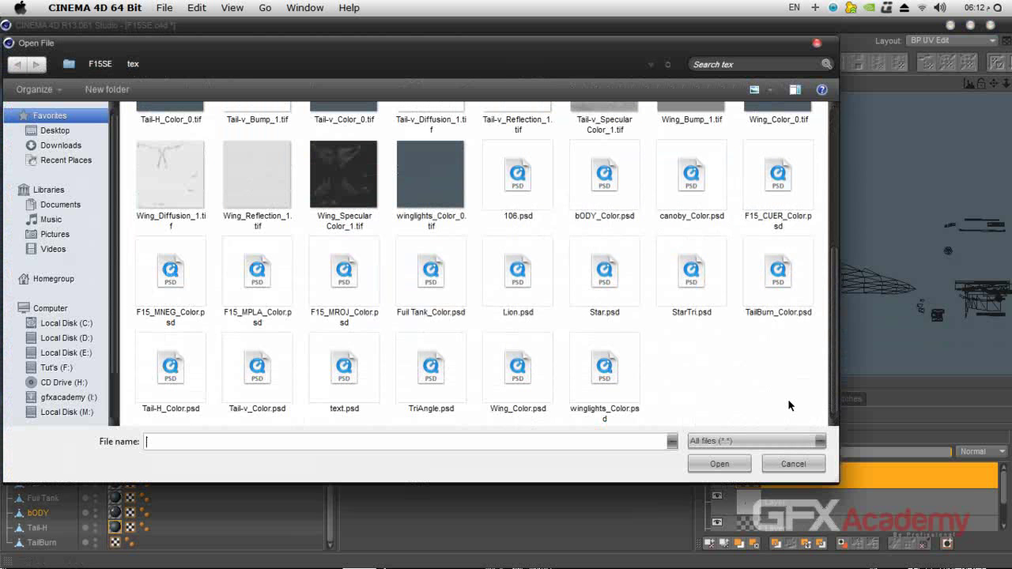
pyautogui.click(331, 388)
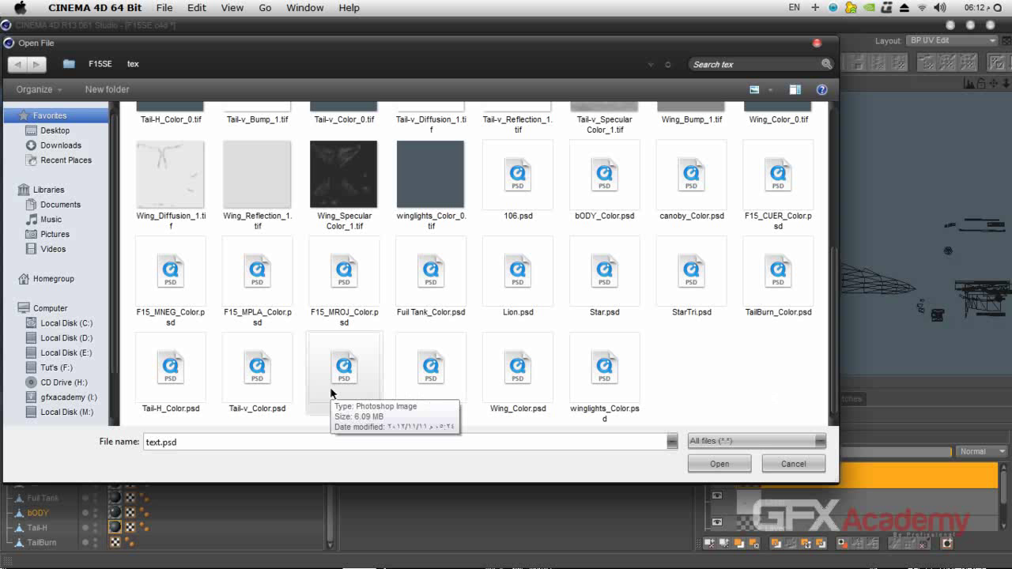
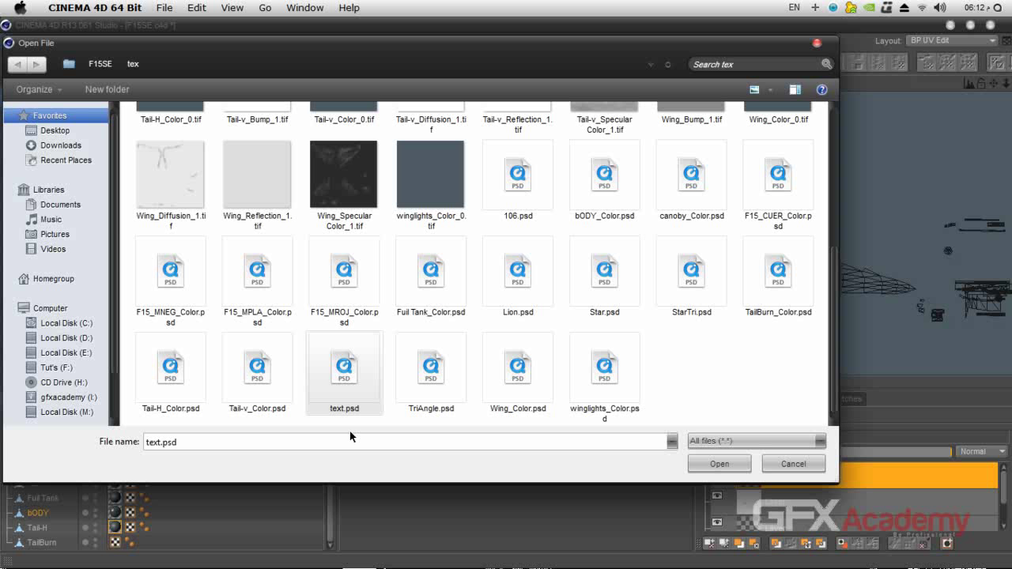
pyautogui.click(705, 467)
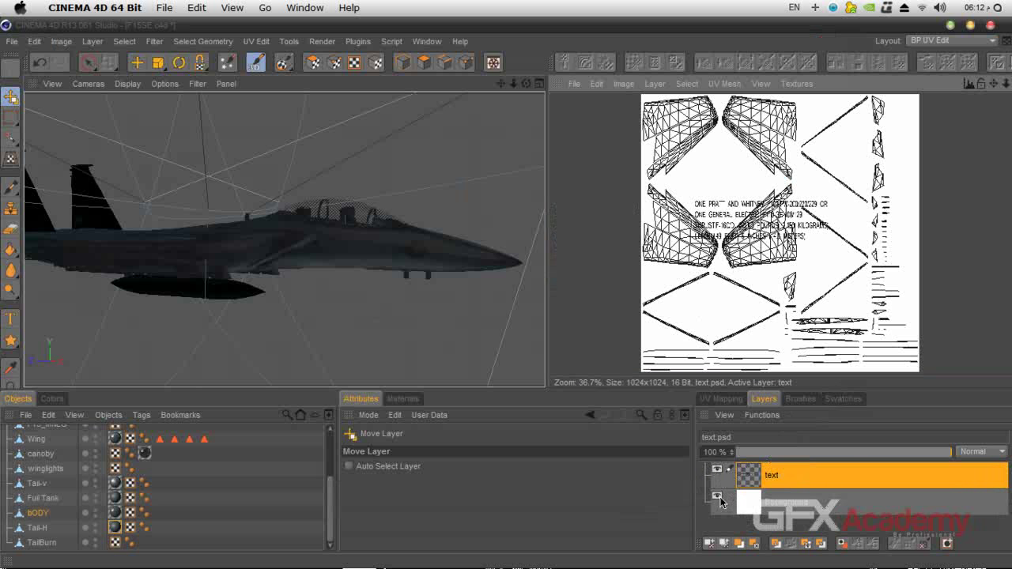
# Hide the white Background layer of text.psd, then select the entire canvas and copy the text layer
pyautogui.click(718, 497)
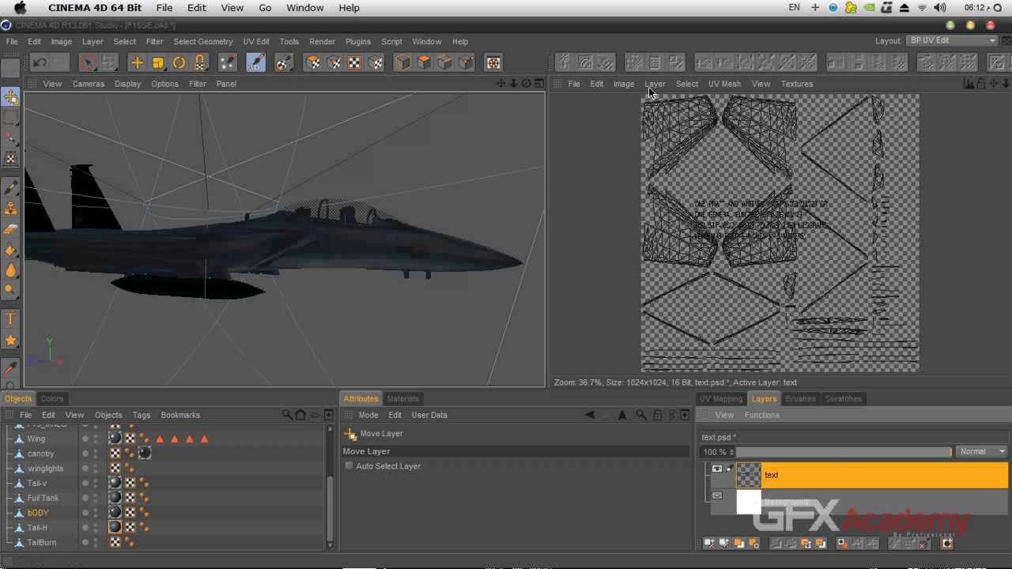
pyautogui.click(686, 83)
pyautogui.click(703, 103)
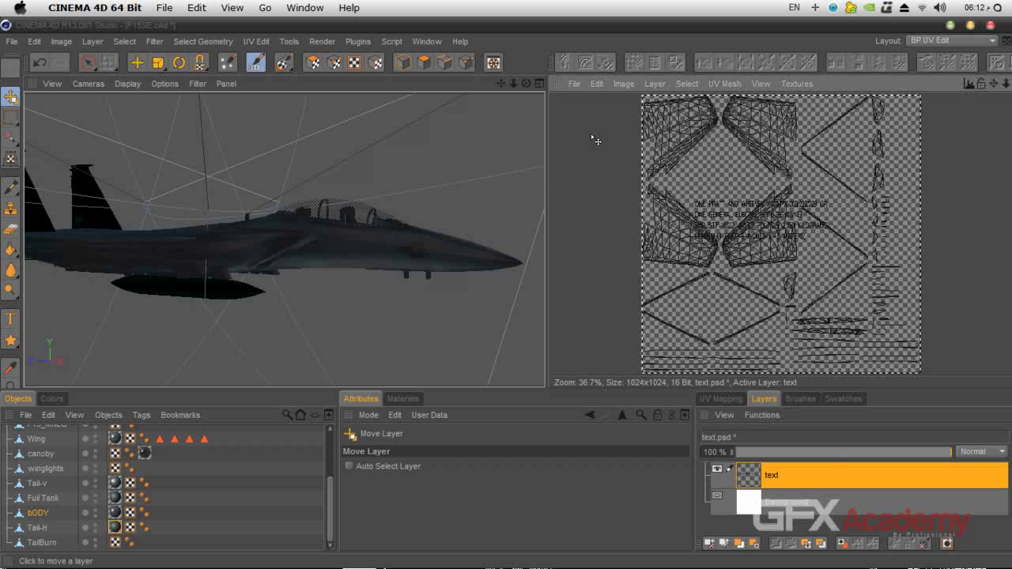
pyautogui.click(597, 83)
pyautogui.click(613, 178)
# Switch the texture view to bODY_Color_0.tif and paste the copied text as a new layer
pyautogui.click(798, 83)
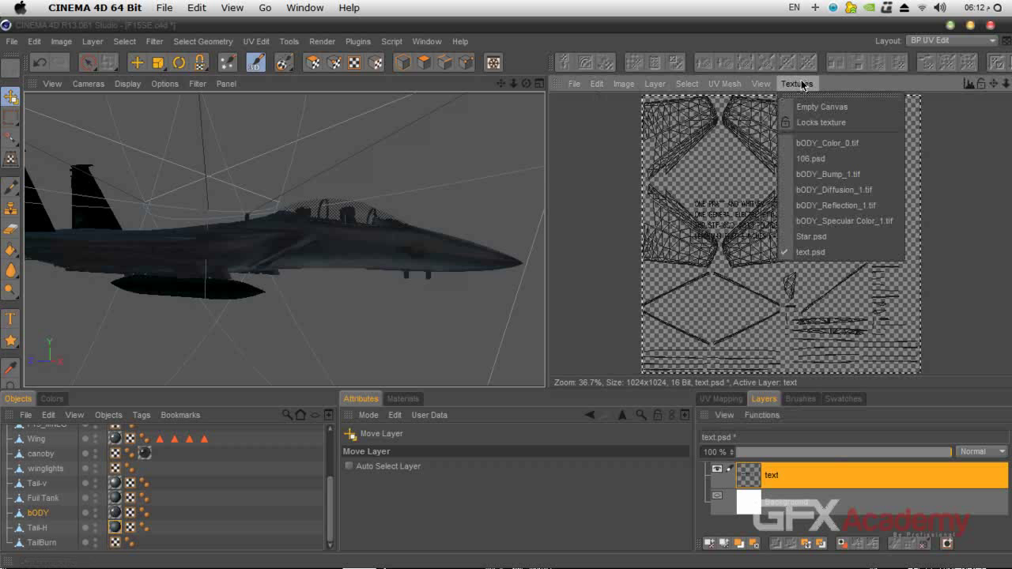
pyautogui.click(824, 144)
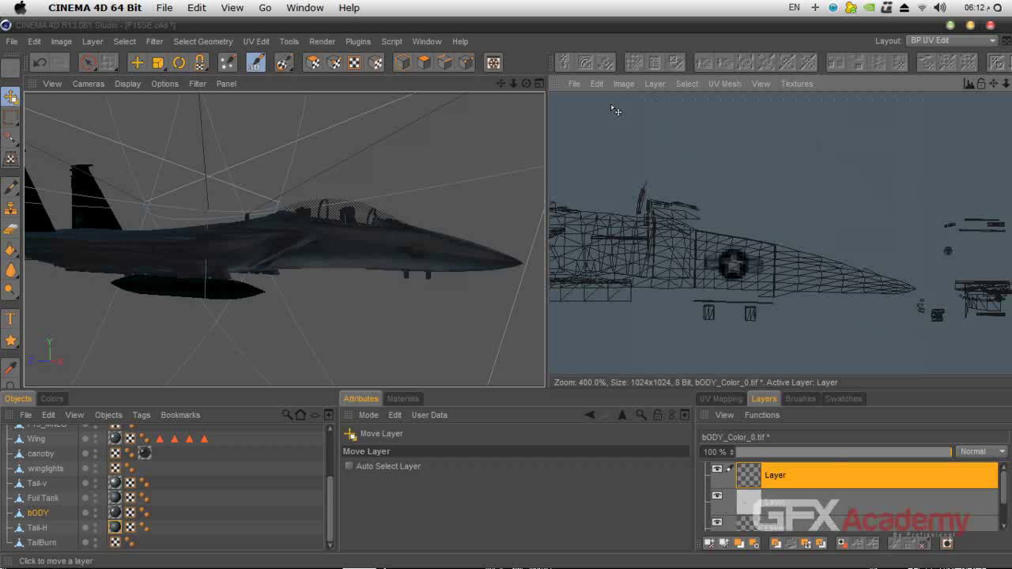
pyautogui.click(597, 83)
pyautogui.click(630, 205)
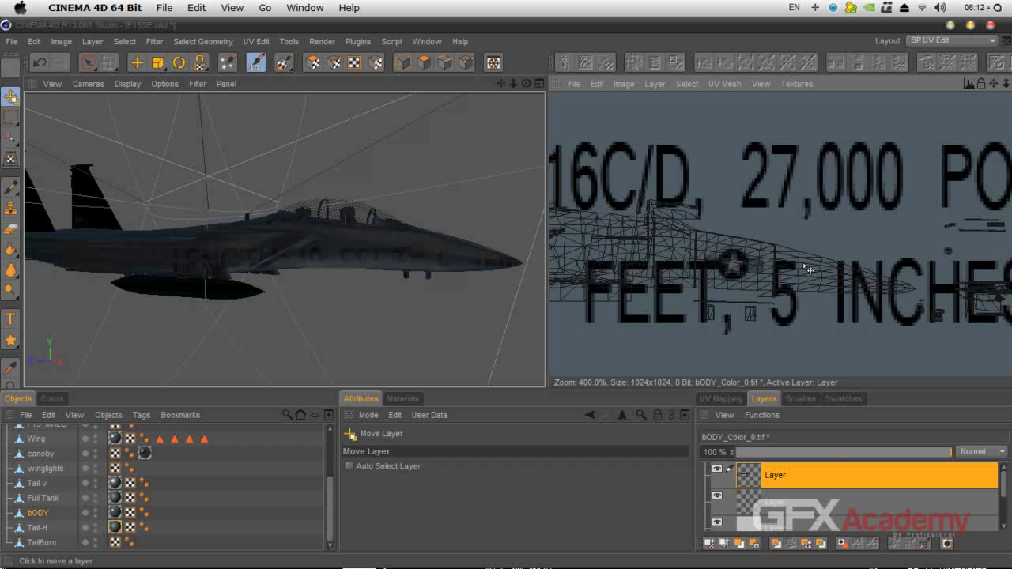
# Scale the pasted text layer down over the forward fuselage UVs with Transform Bitmap
pyautogui.click(10, 161)
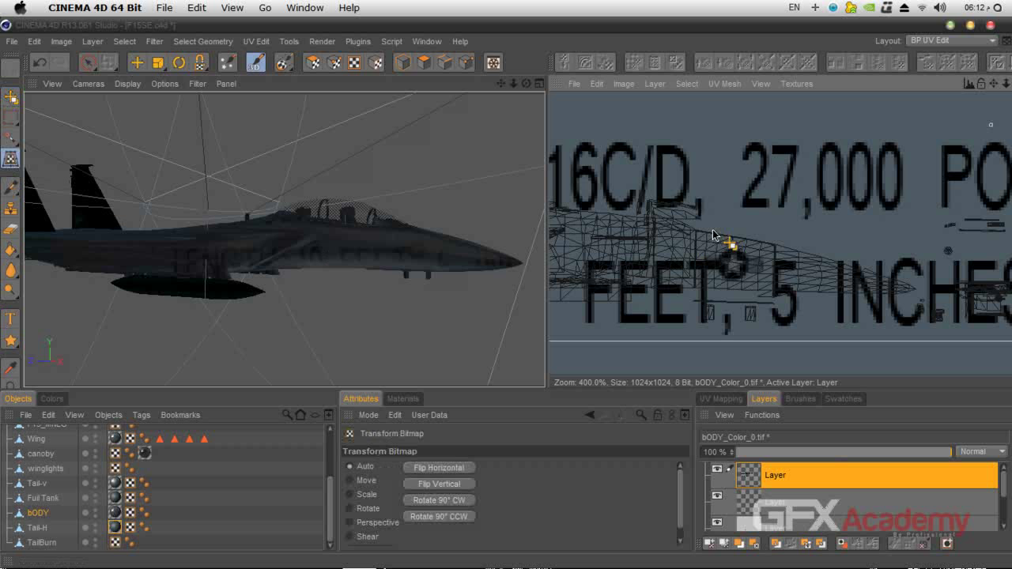
pyautogui.moveTo(1004, 83); pyautogui.dragTo(901, 90)
pyautogui.moveTo(956, 197)
pyautogui.mouseDown()
pyautogui.moveTo(914, 146)
pyautogui.moveTo(944, 178)
pyautogui.moveTo(651, 268)
pyautogui.moveTo(727, 282)
pyautogui.mouseUp()
# Shrink the pasted text layer to a small block below the fuselage UVs and apply the transformation
pyautogui.scroll(3, 671, 299)
pyautogui.press('9')
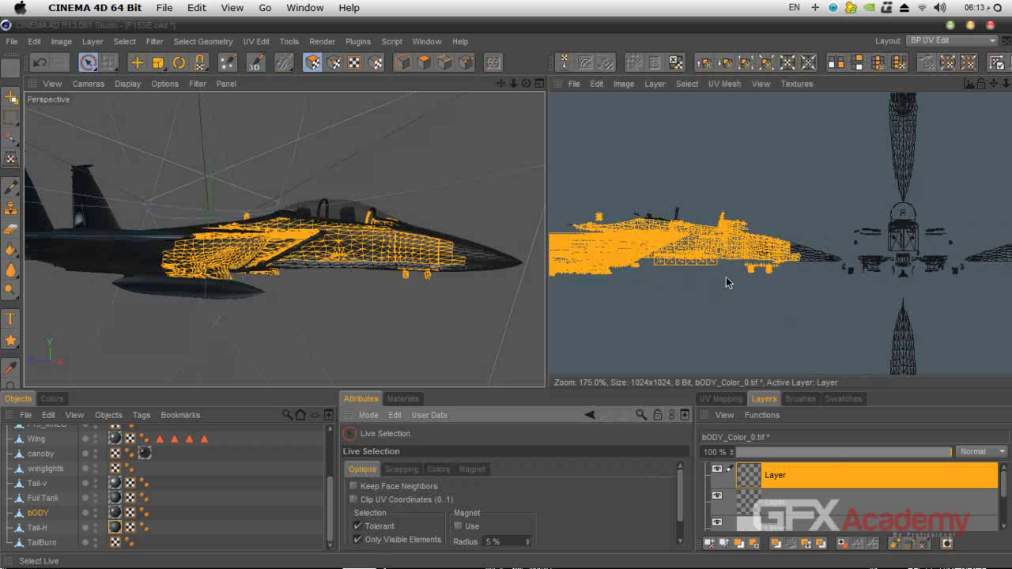
pyautogui.hotkey('ctrl', 'z')
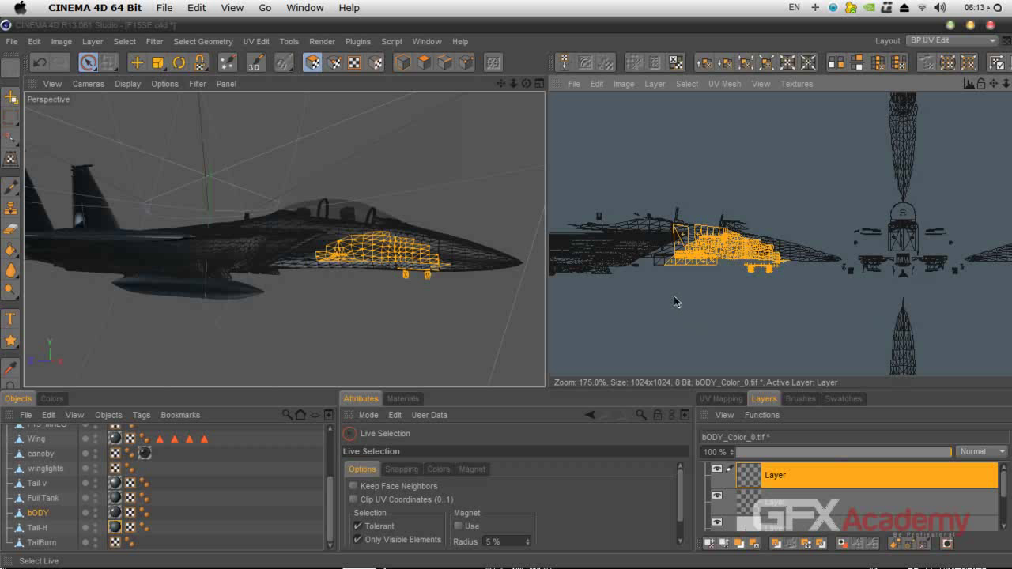
pyautogui.moveTo(637, 303); pyautogui.dragTo(627, 317)
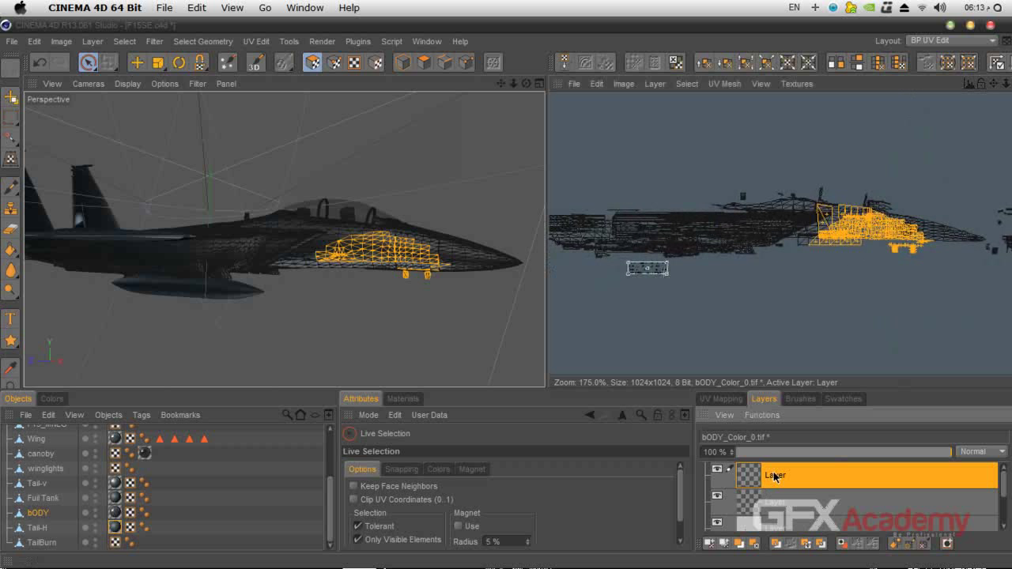
pyautogui.click(14, 160)
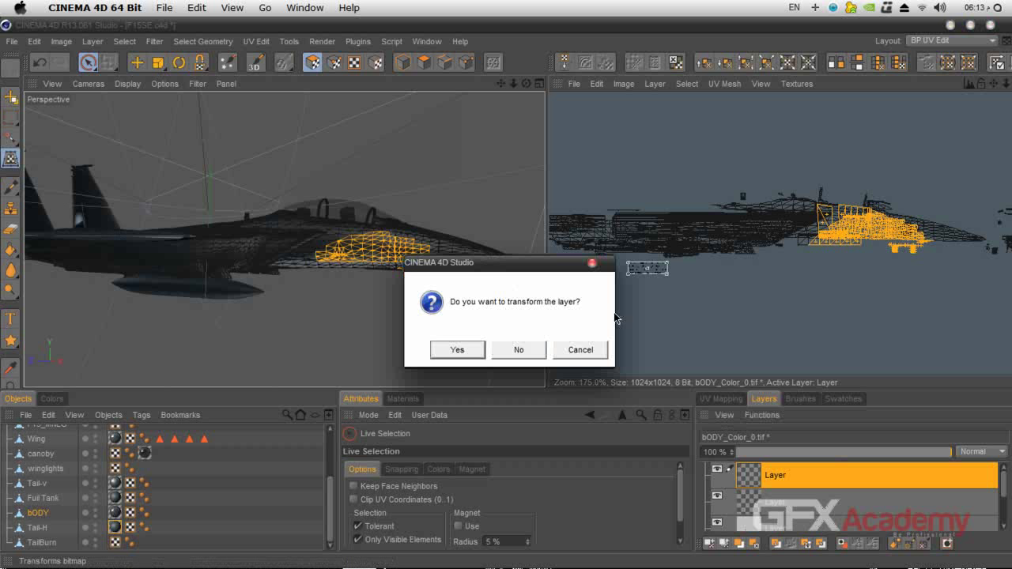
pyautogui.click(475, 354)
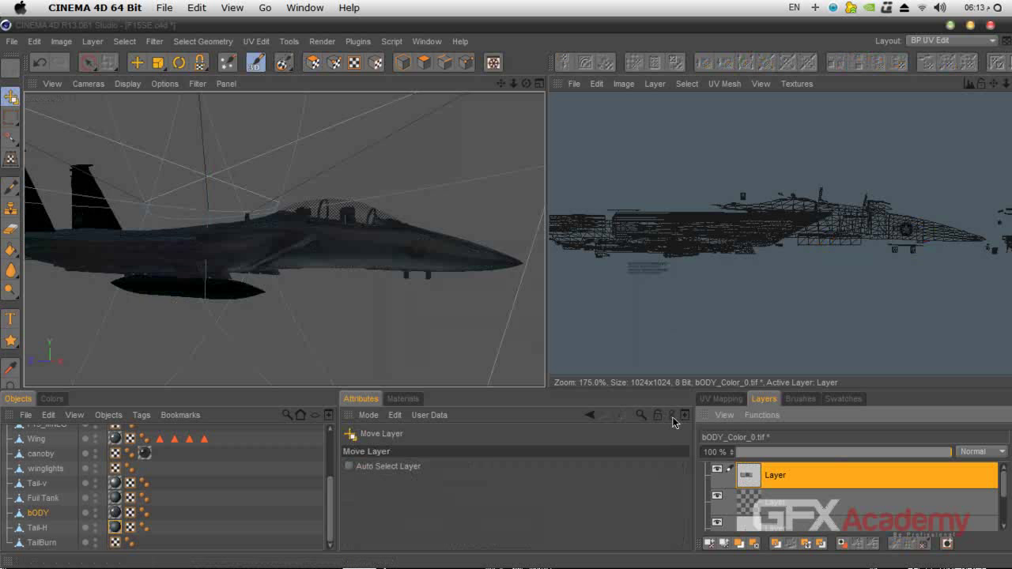
# Move the text layer onto the forward fuselage UVs behind the star emblem, enlarge it slightly and apply the transformation
pyautogui.click(11, 159)
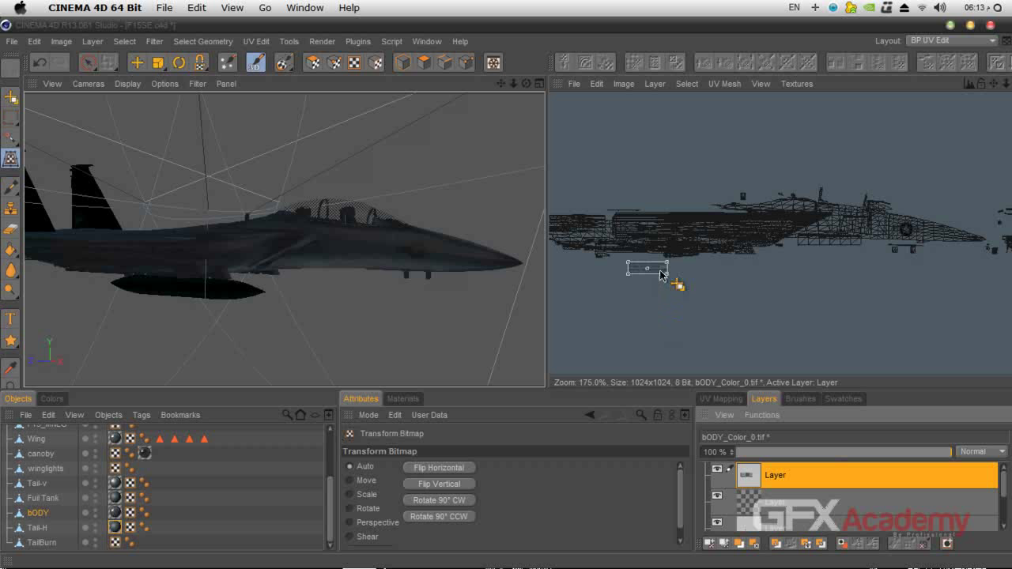
pyautogui.moveTo(662, 272); pyautogui.dragTo(864, 229)
pyautogui.scroll(4, 872, 274)
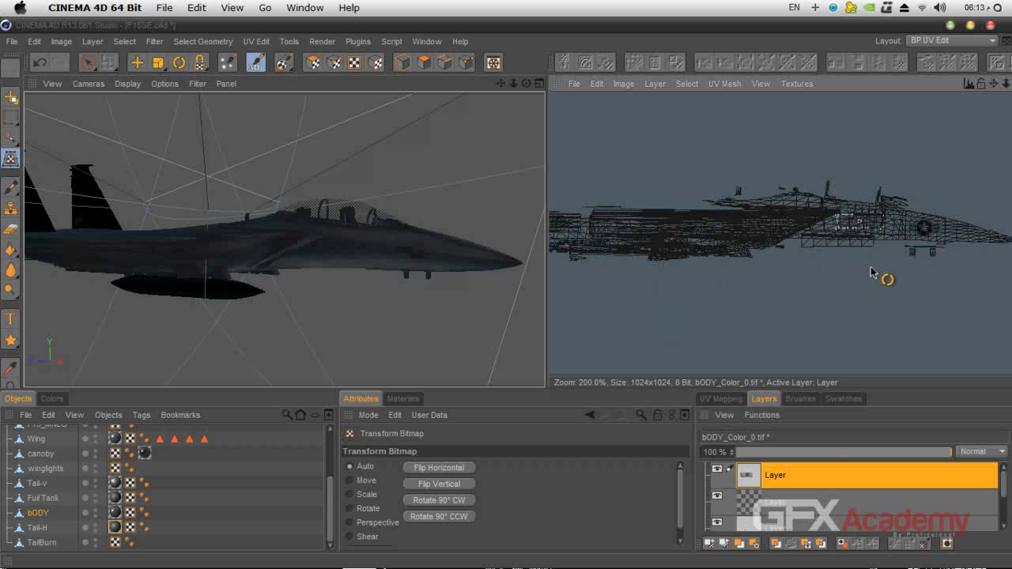
pyautogui.scroll(1, 872, 273)
pyautogui.hscroll(5, 854, 281)
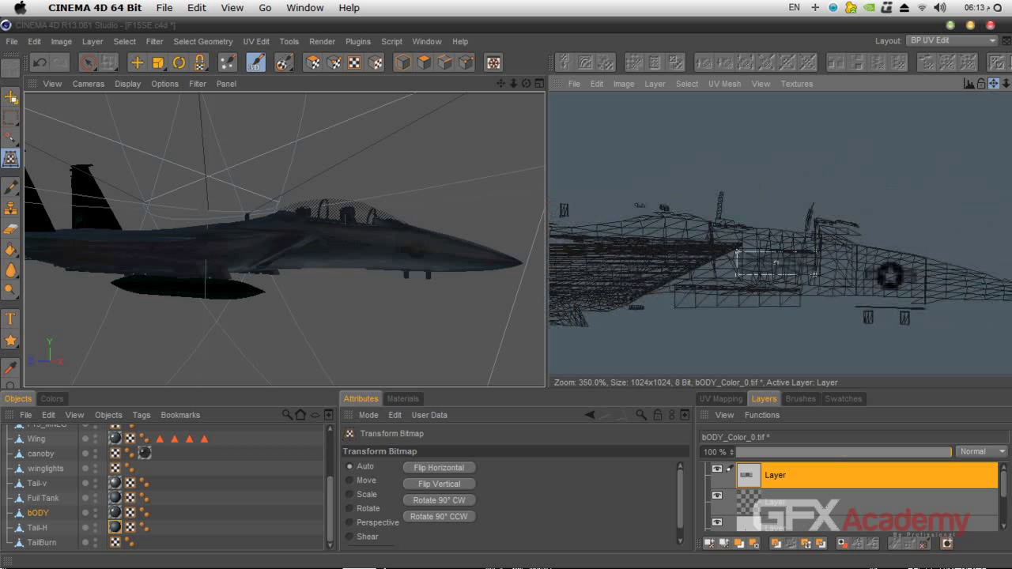
pyautogui.moveTo(739, 287)
pyautogui.mouseDown()
pyautogui.moveTo(732, 266)
pyautogui.moveTo(773, 287)
pyautogui.moveTo(743, 275)
pyautogui.moveTo(744, 284)
pyautogui.mouseUp()
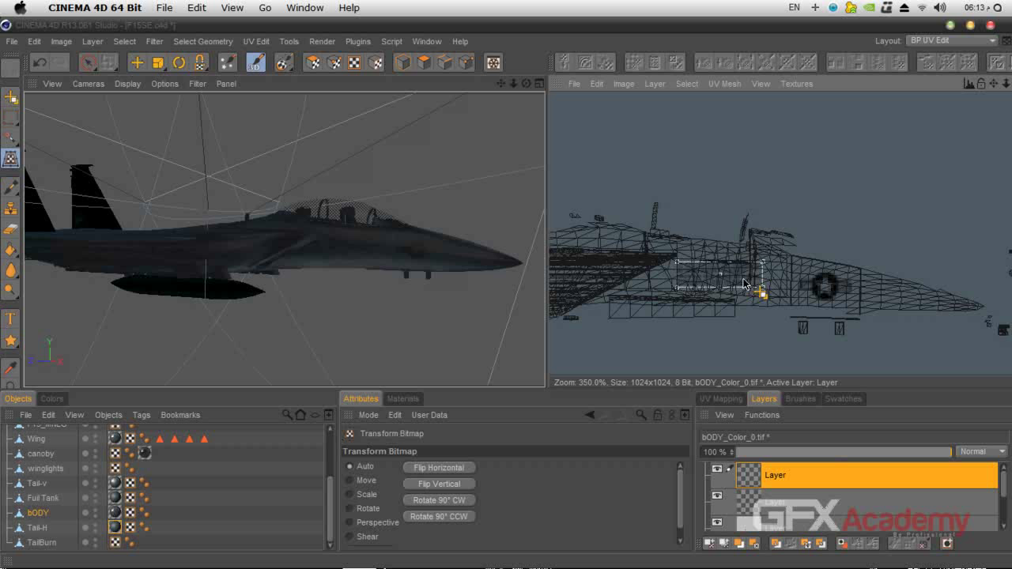
pyautogui.click(11, 97)
pyautogui.click(461, 350)
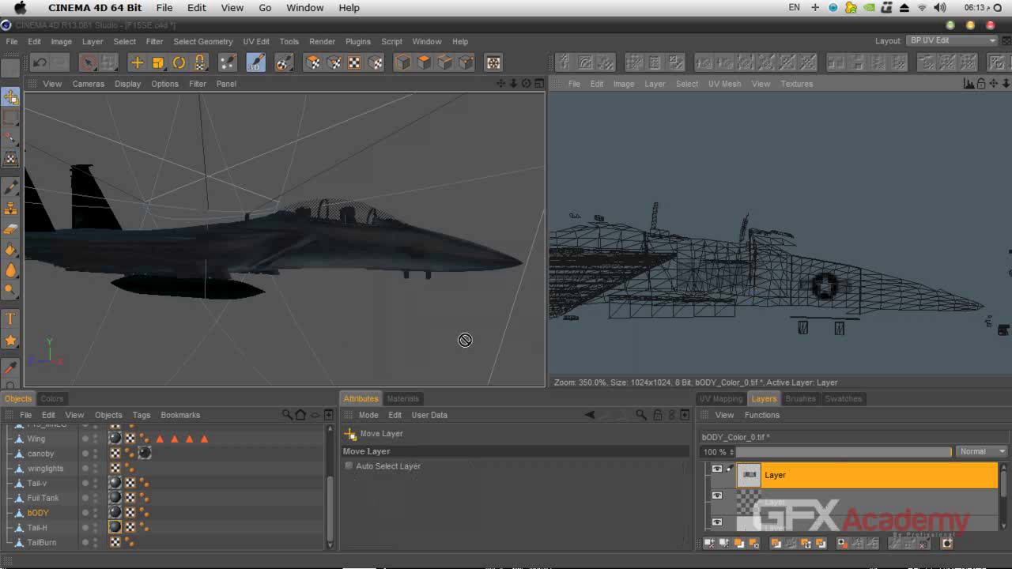
# Render the jet to the Picture Viewer to check the markings, then stop the render
pyautogui.hotkey('shift', 'r')
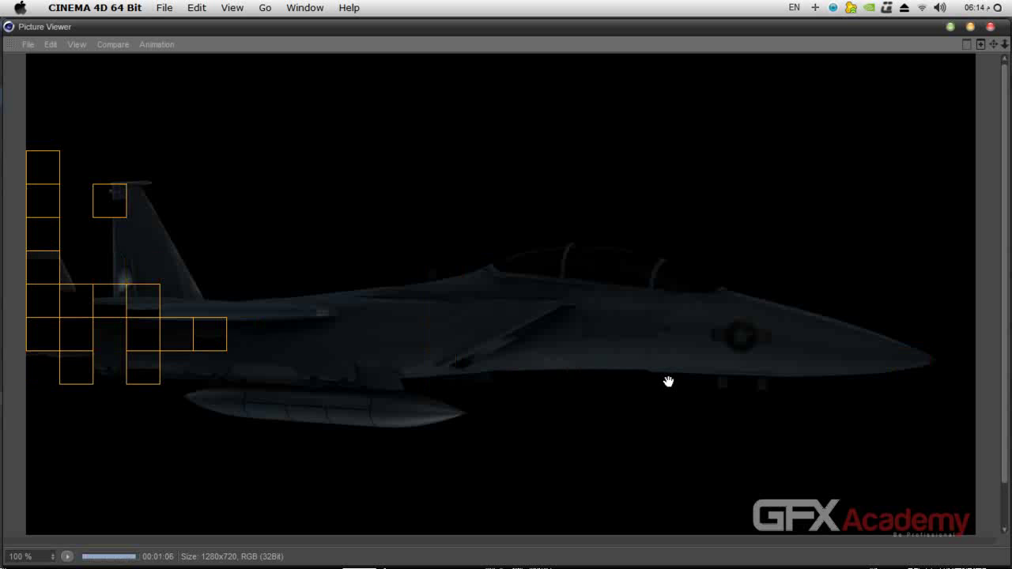
pyautogui.click(990, 26)
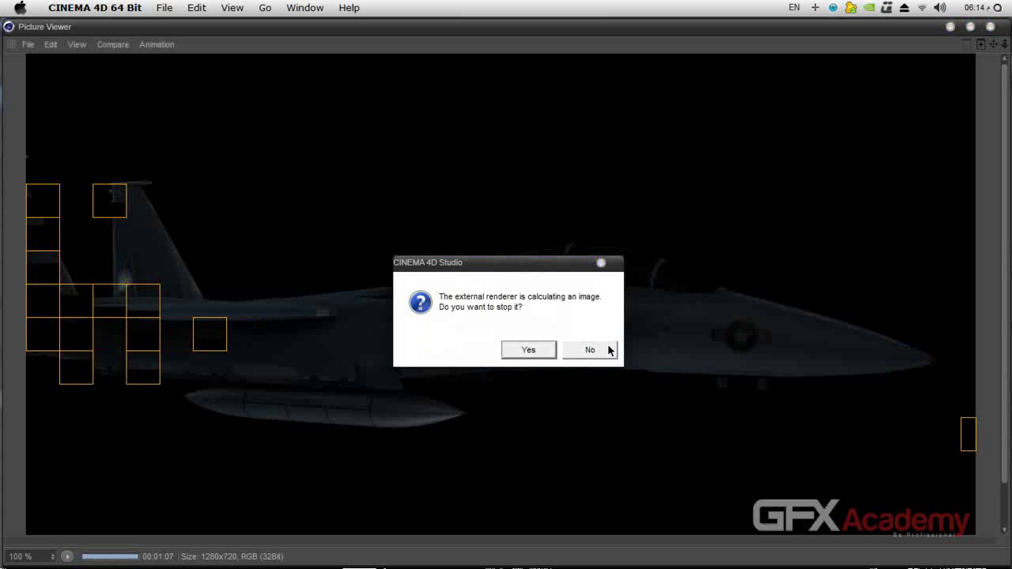
pyautogui.click(528, 350)
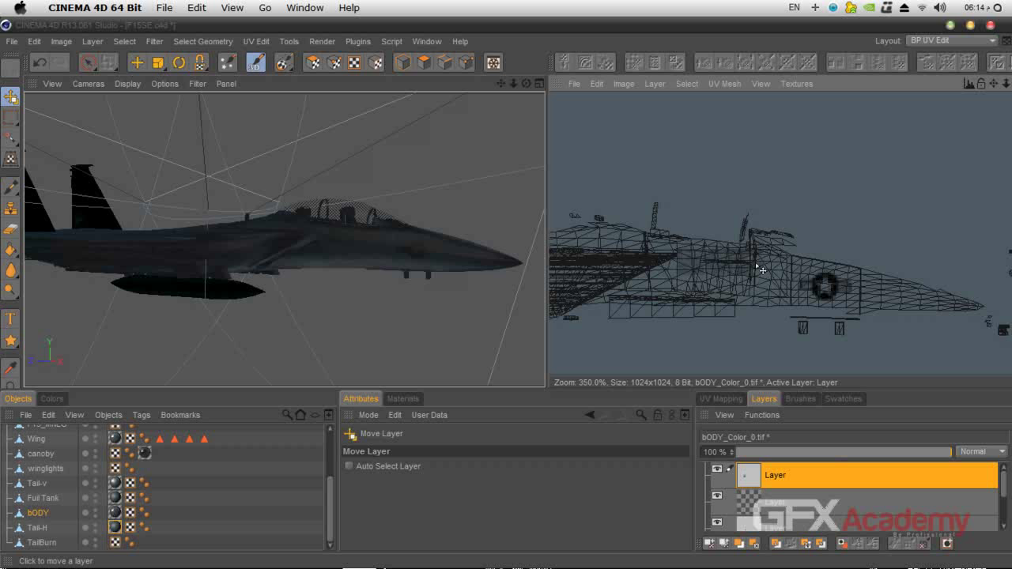
# Shift the text layer slightly up and toward the nose on the fuselage UVs, and apply the transformation
pyautogui.click(11, 158)
pyautogui.moveTo(783, 252); pyautogui.dragTo(755, 272)
pyautogui.click(794, 512)
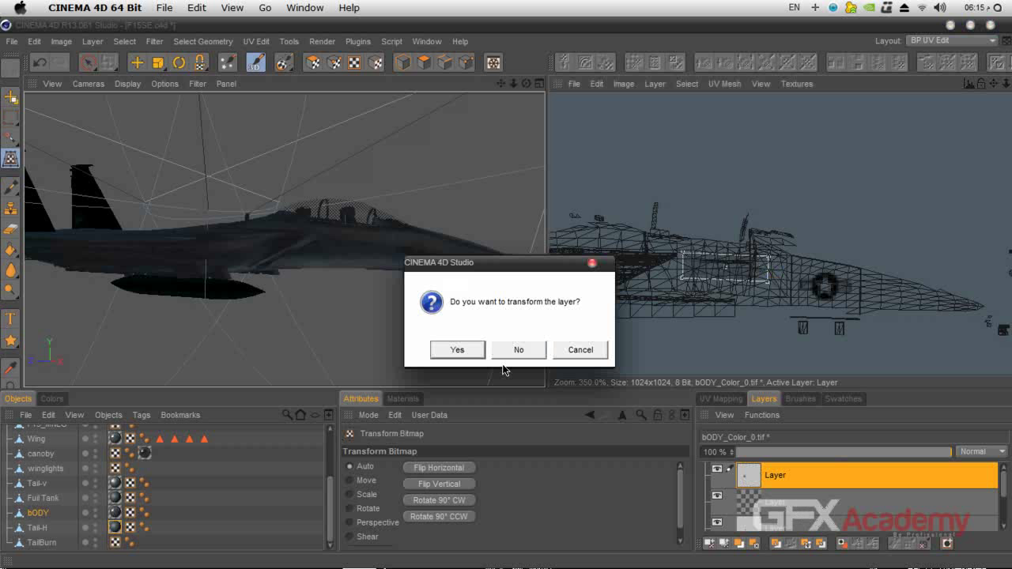
pyautogui.click(473, 350)
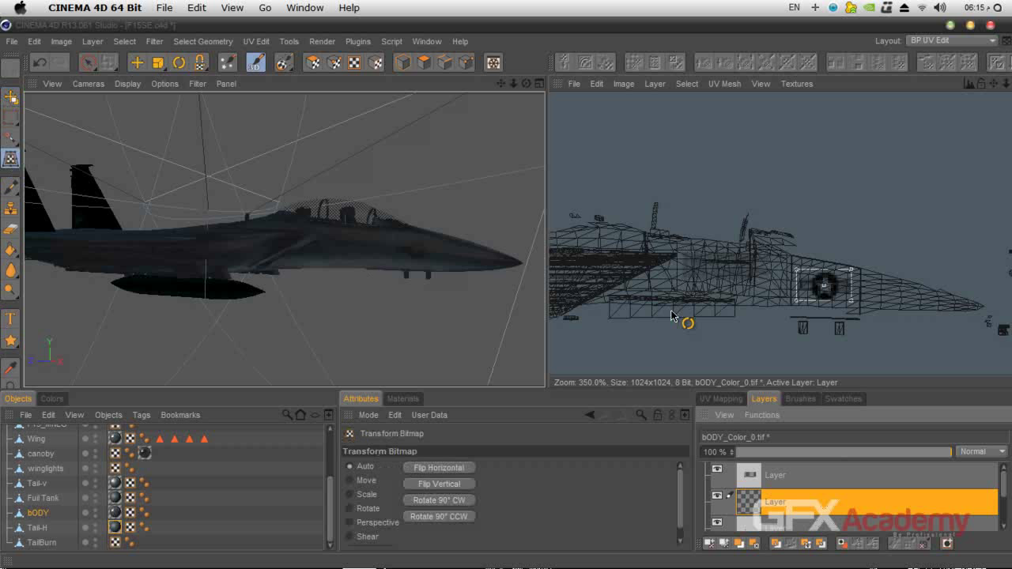
# Try the star emblem below the text, return it to the nose section slightly enlarged, and apply the transformation
pyautogui.moveTo(838, 287); pyautogui.dragTo(734, 294)
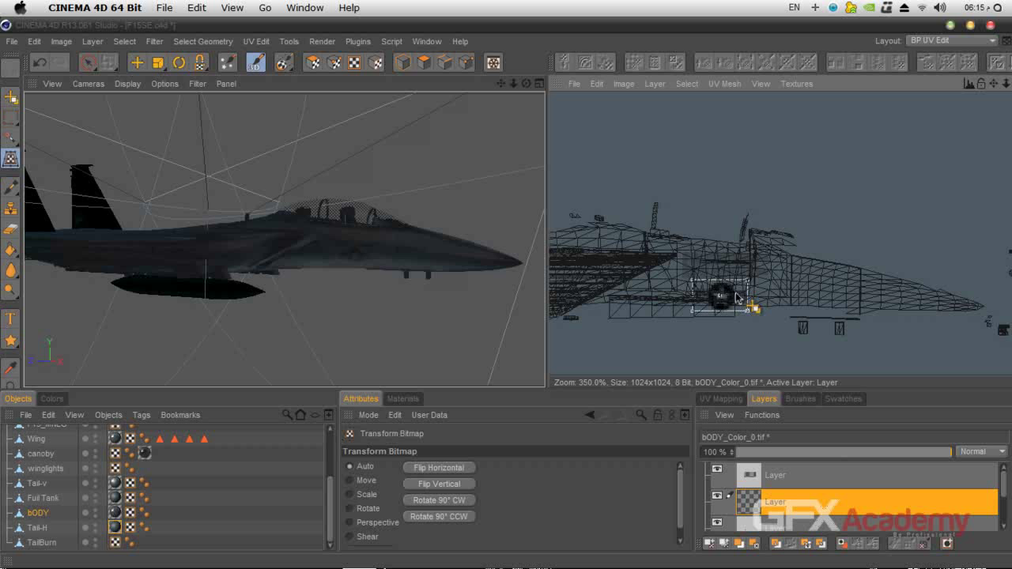
pyautogui.moveTo(735, 297); pyautogui.dragTo(845, 291)
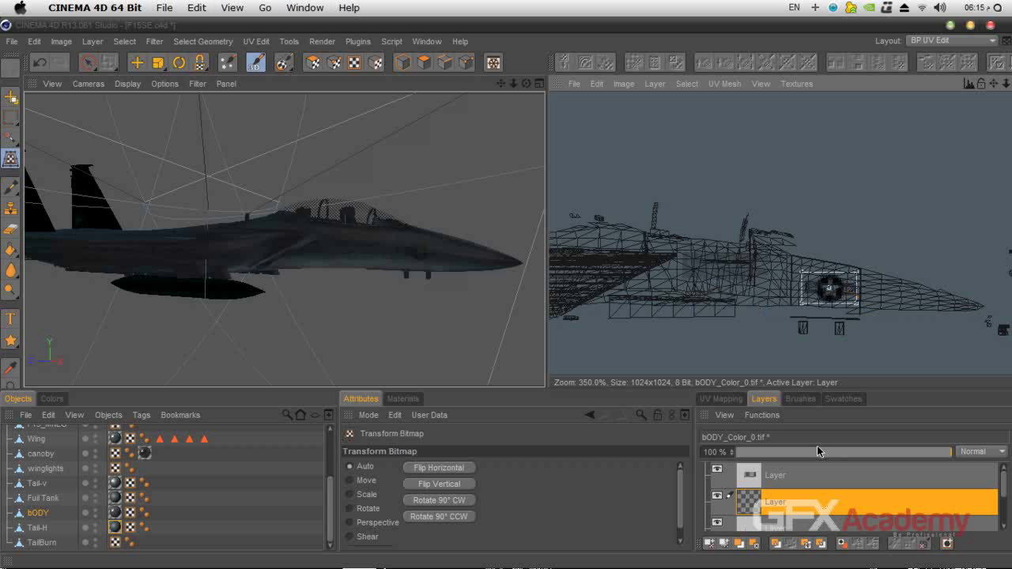
pyautogui.click(16, 99)
pyautogui.click(479, 351)
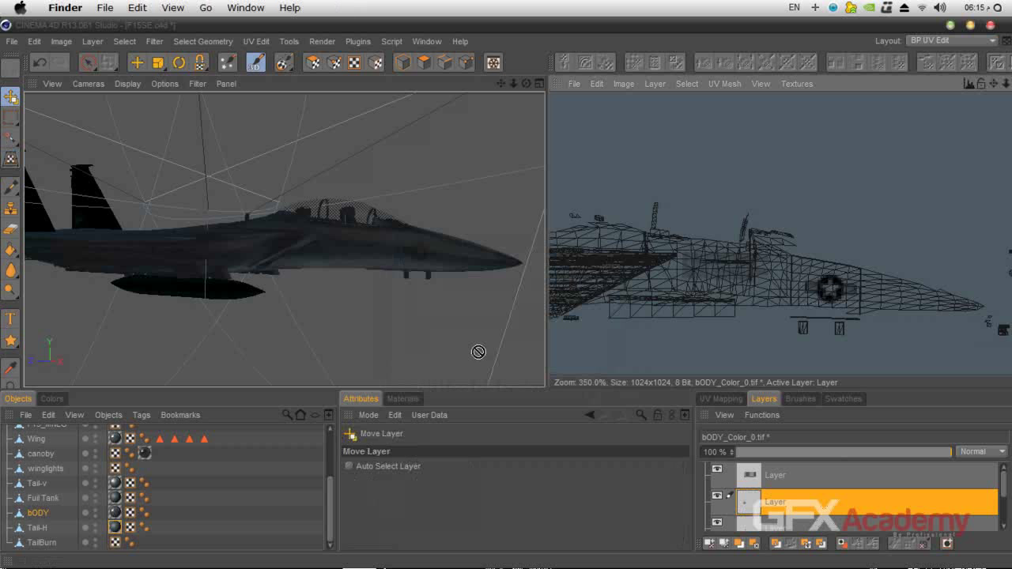
# Scale the text layer down slightly, shift it toward the tail on the forward fuselage UVs and apply the transformation
pyautogui.click(822, 483)
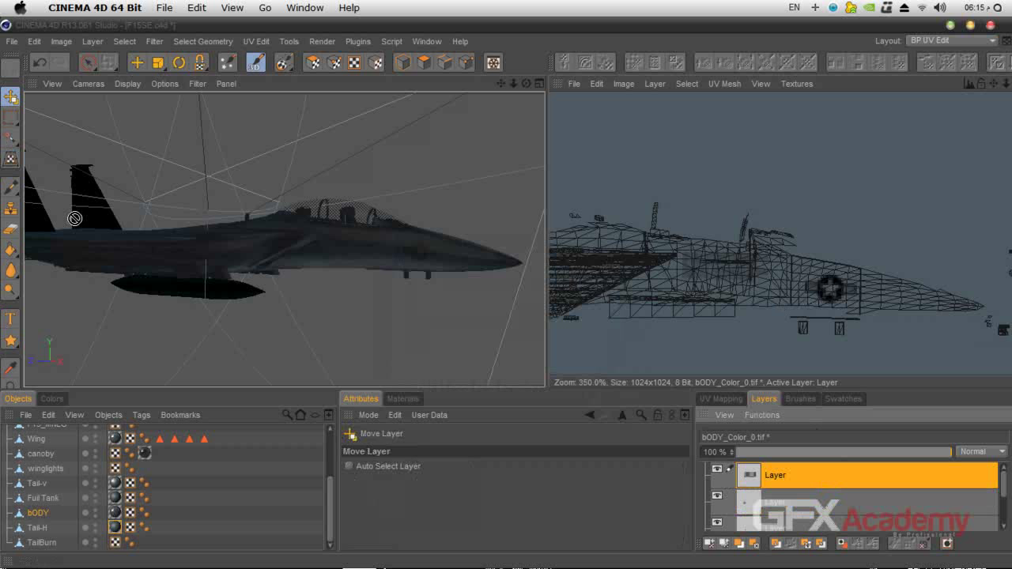
pyautogui.click(12, 160)
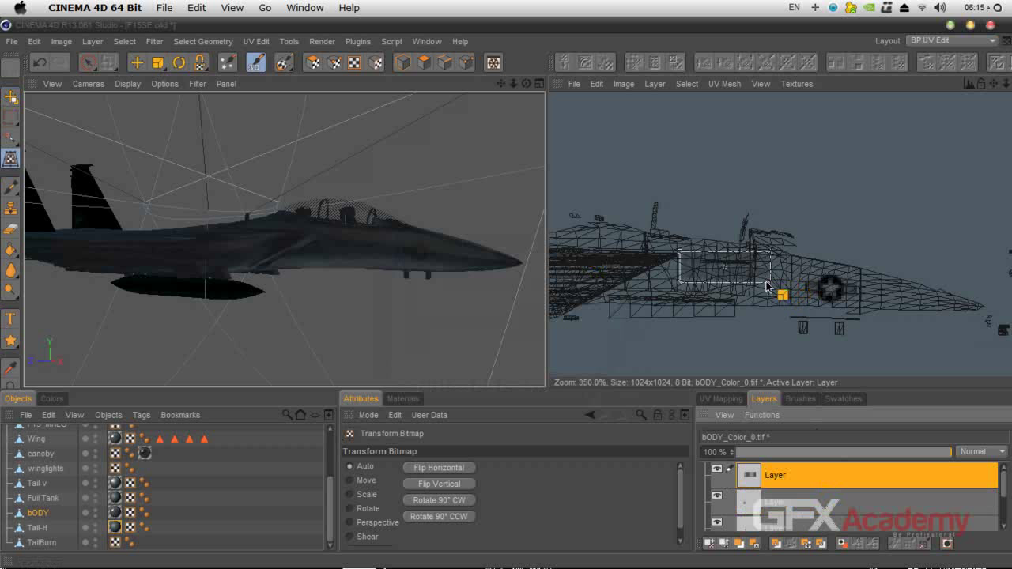
pyautogui.moveTo(772, 286); pyautogui.dragTo(732, 271)
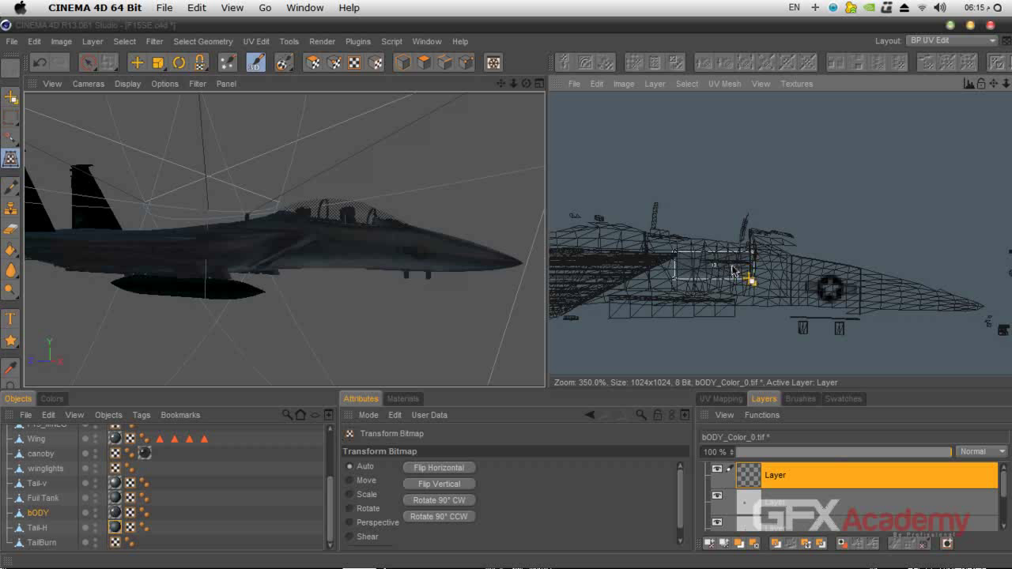
pyautogui.click(11, 96)
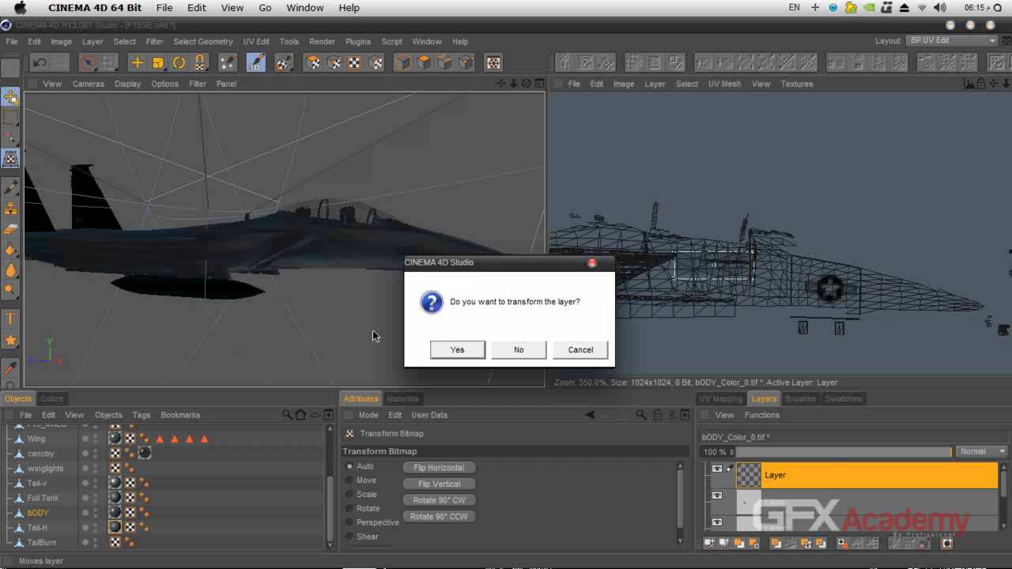
pyautogui.click(459, 350)
# Move the star emblem layer from the nose section to just below the text and apply the transformation
pyautogui.click(780, 491)
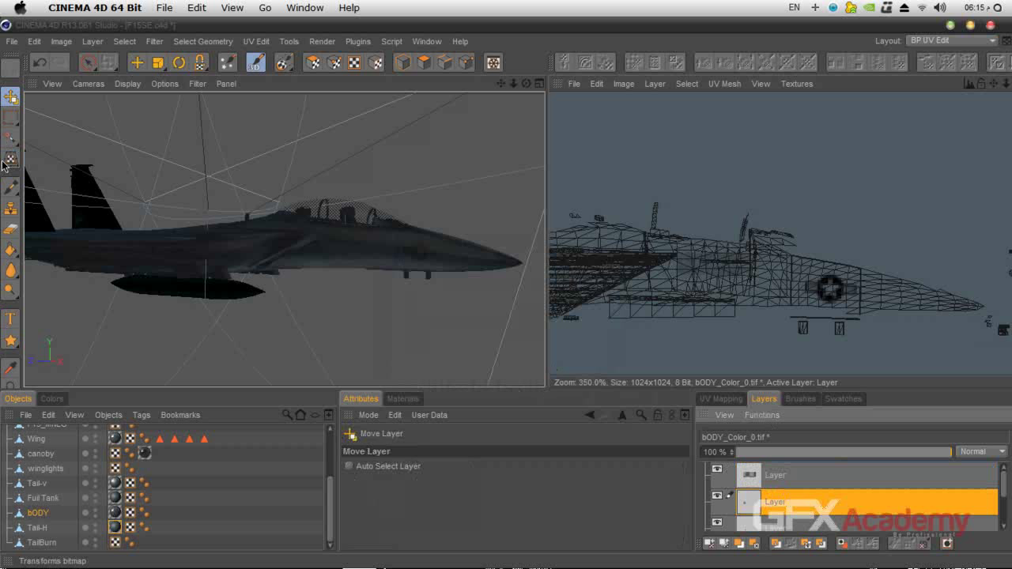
pyautogui.moveTo(806, 284); pyautogui.dragTo(710, 287)
pyautogui.click(11, 96)
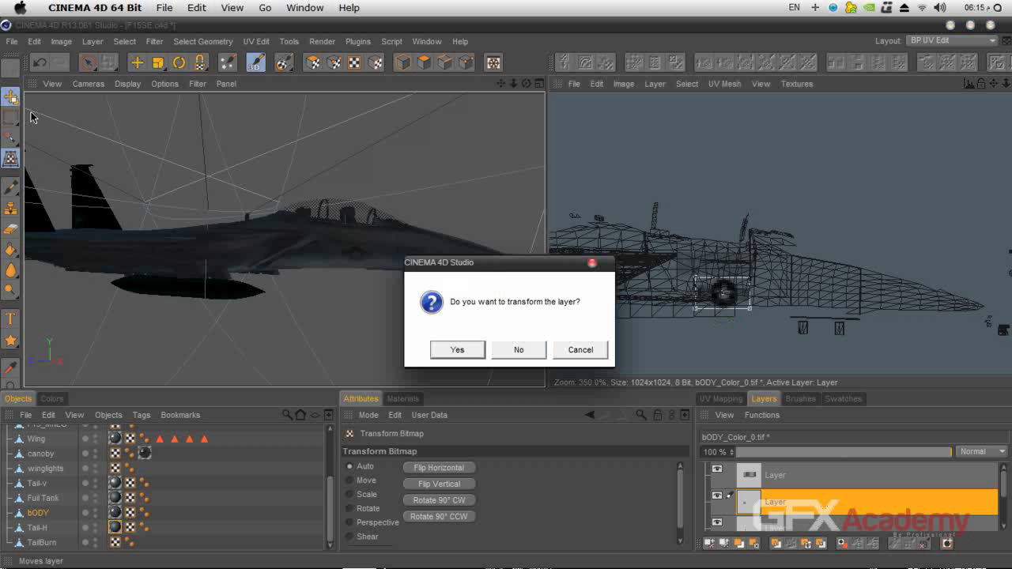
pyautogui.click(456, 349)
# Nudge the text layer slightly upward, clear of the star emblem, and apply the transformation
pyautogui.click(856, 476)
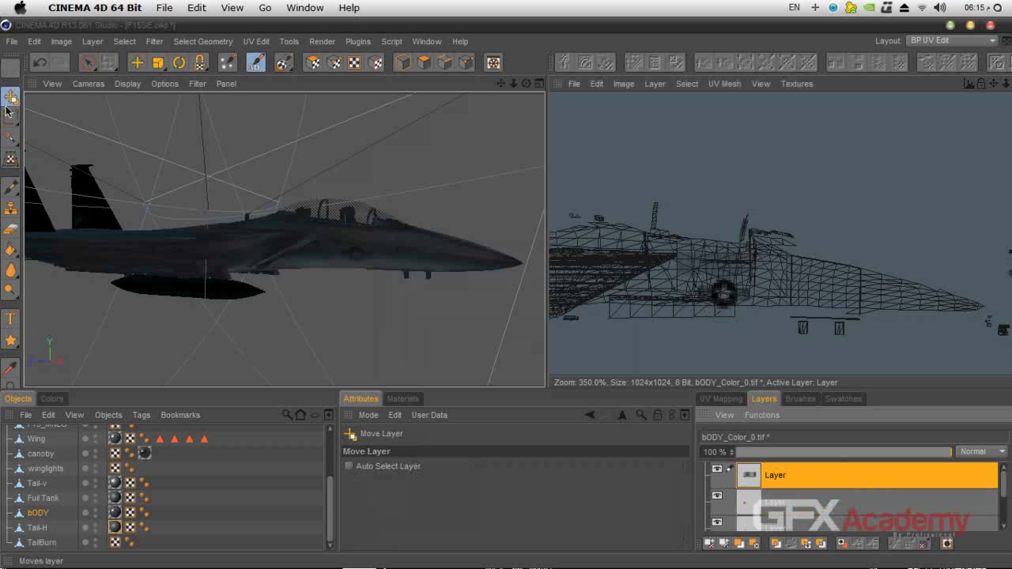
pyautogui.click(11, 158)
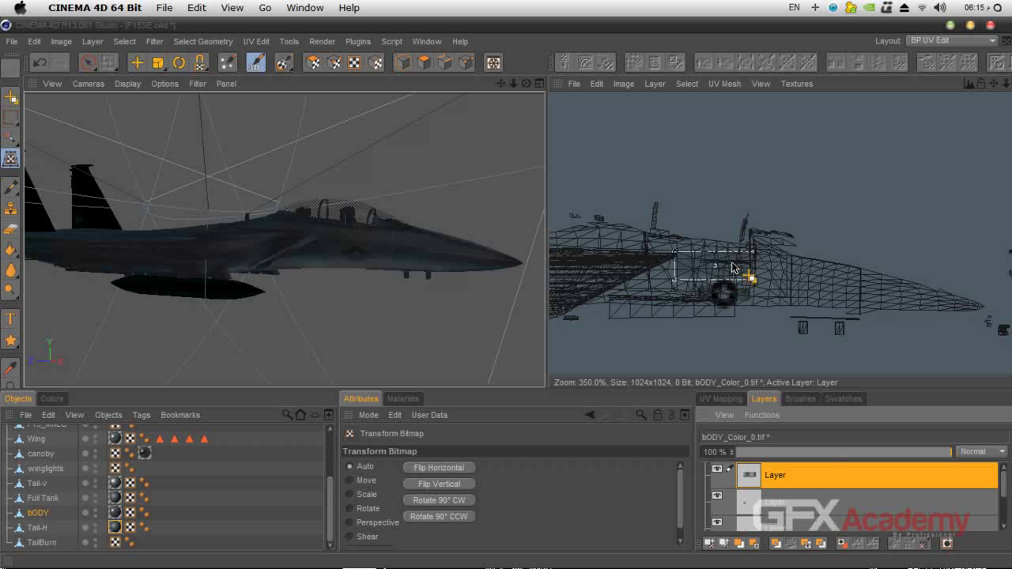
pyautogui.moveTo(732, 268); pyautogui.dragTo(729, 265)
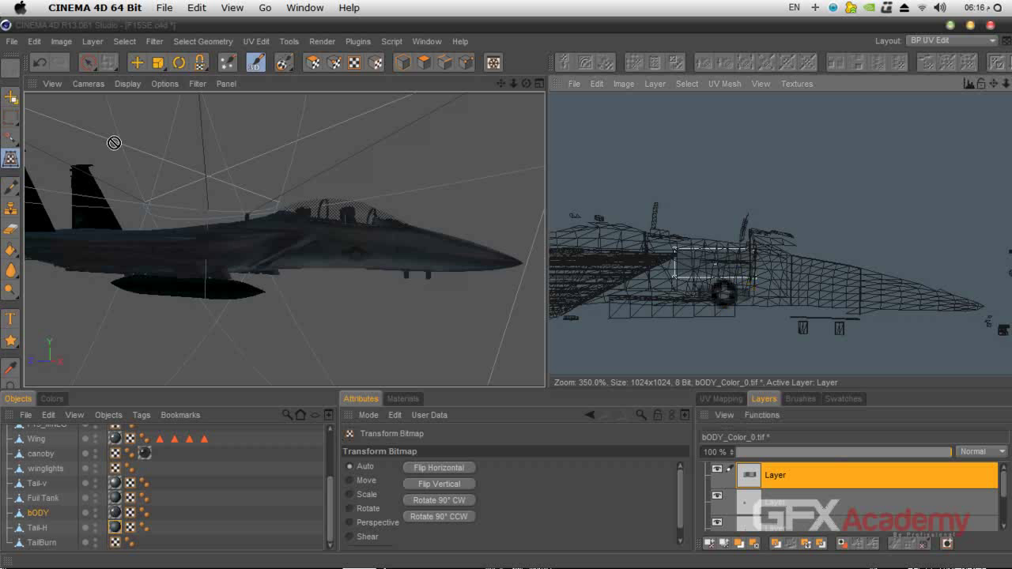
pyautogui.click(11, 97)
pyautogui.click(454, 350)
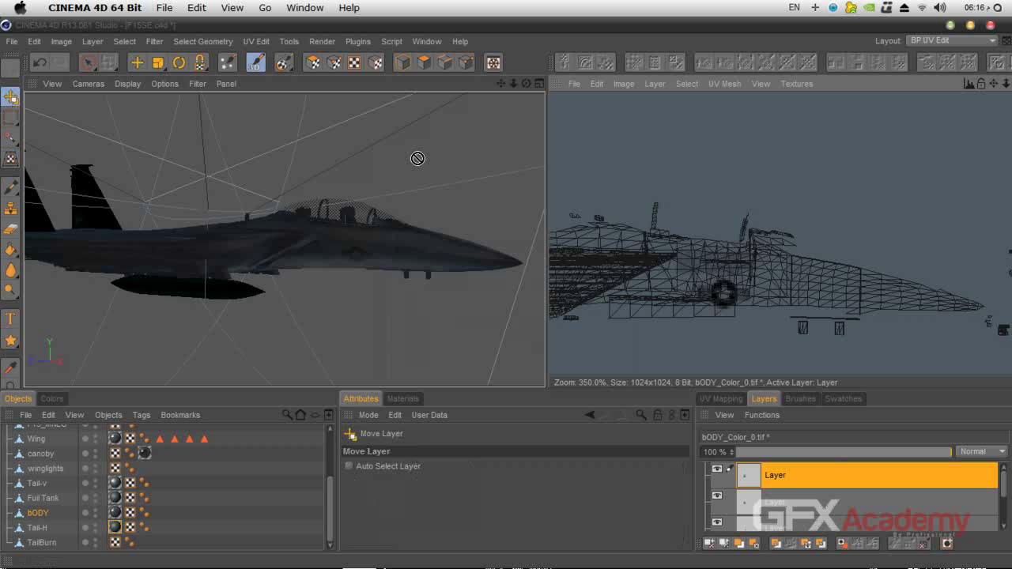
# Start a test render of the repositioned star and text, then stop it and close the Picture Viewer
pyautogui.hotkey('shift', 'r')
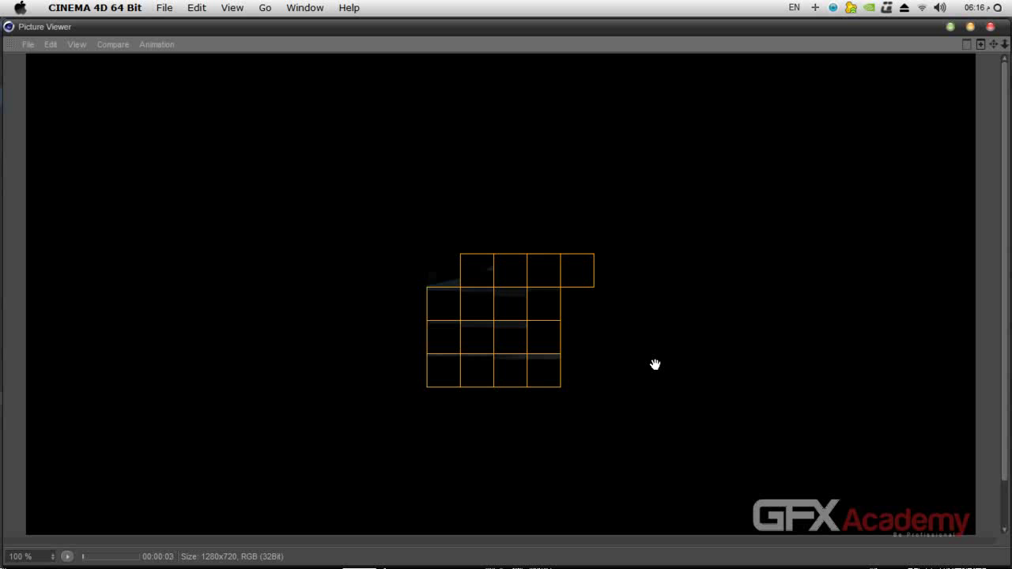
pyautogui.click(990, 27)
pyautogui.click(529, 346)
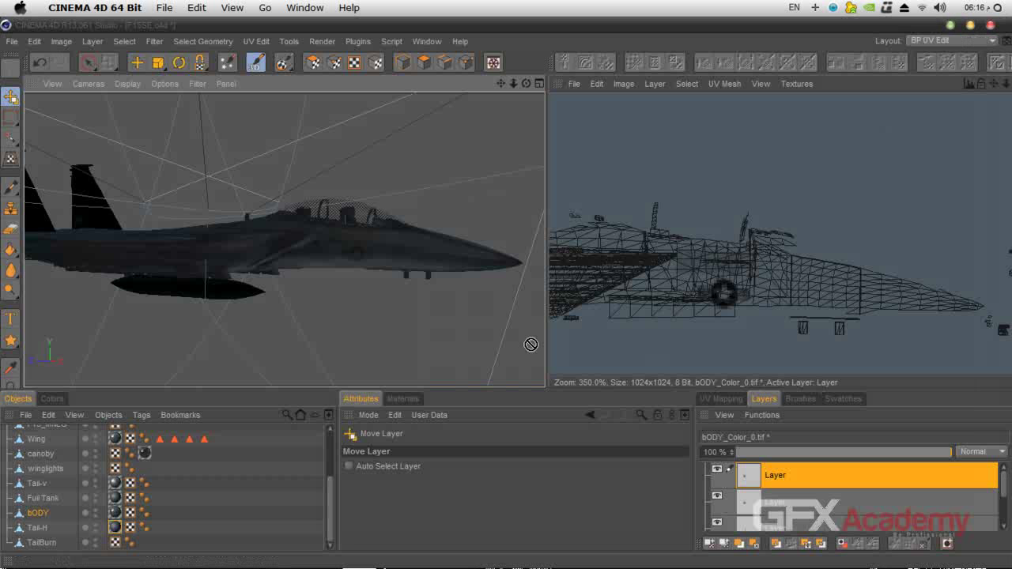
# Set the render's anti-aliasing Min Level to 1x1 and Threshold to 5%, then close the render settings
pyautogui.click(357, 41)
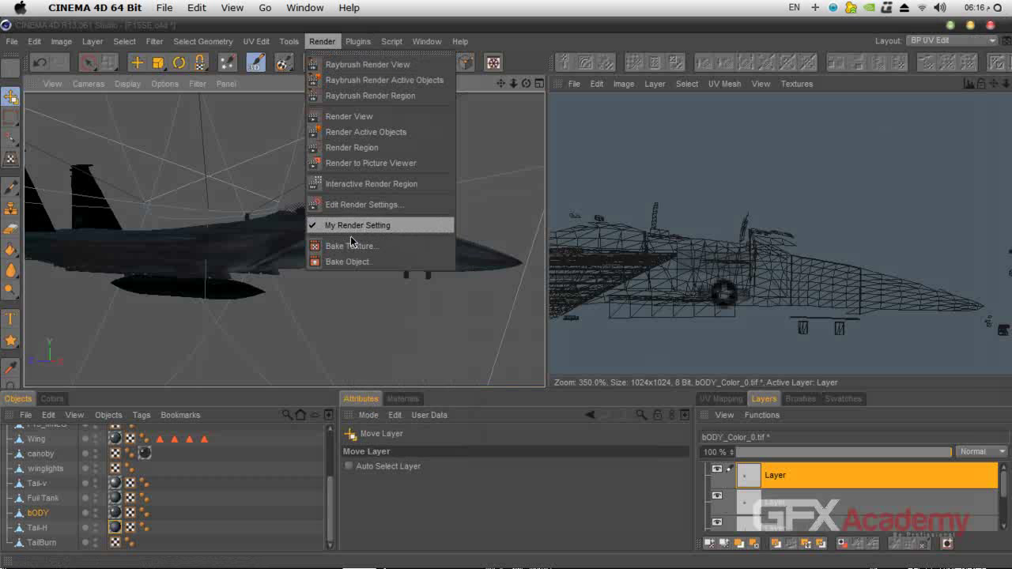
pyautogui.click(359, 204)
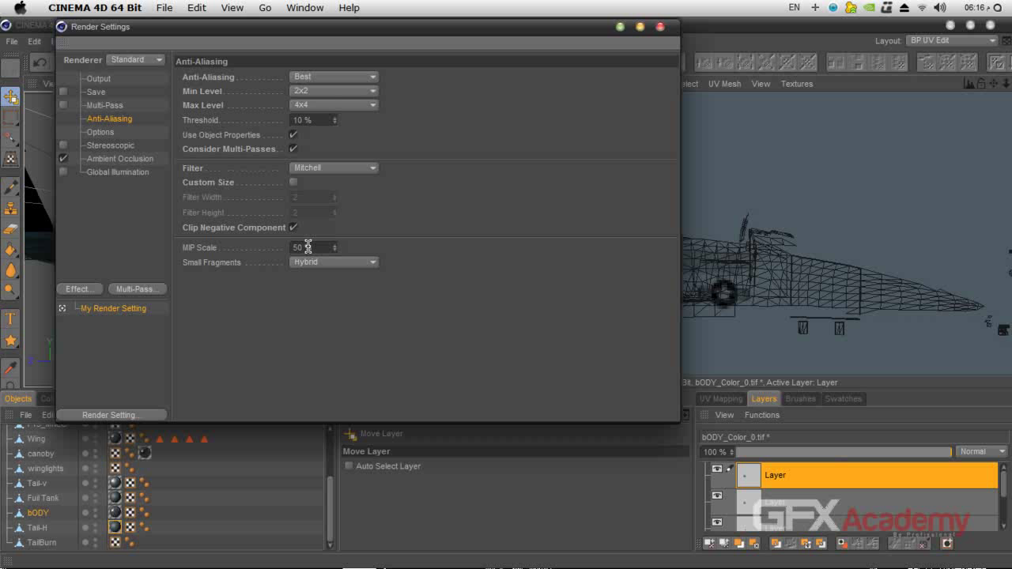
pyautogui.click(328, 91)
pyautogui.click(317, 104)
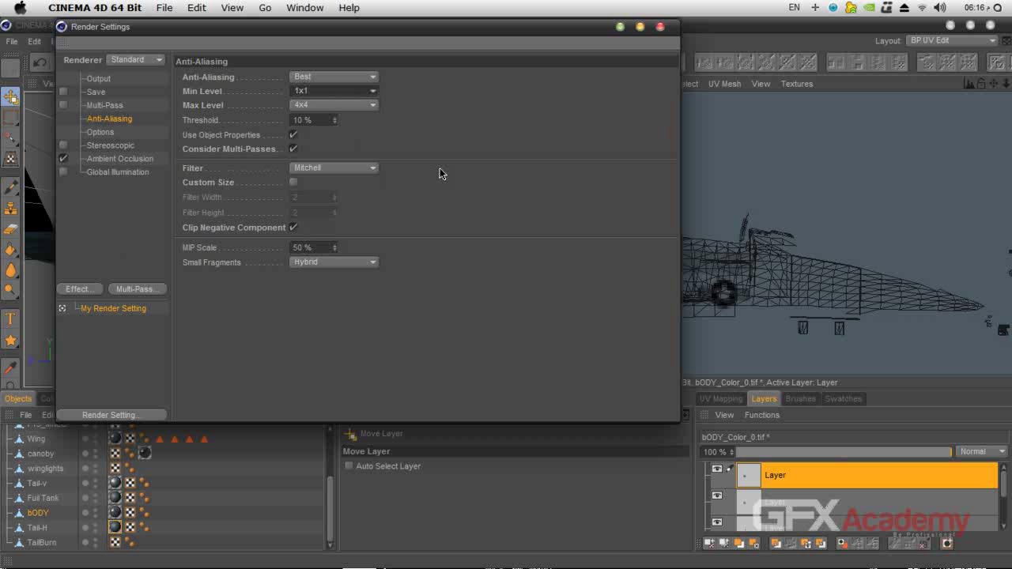
pyautogui.click(303, 119)
pyautogui.write('5')
pyautogui.press('Return')
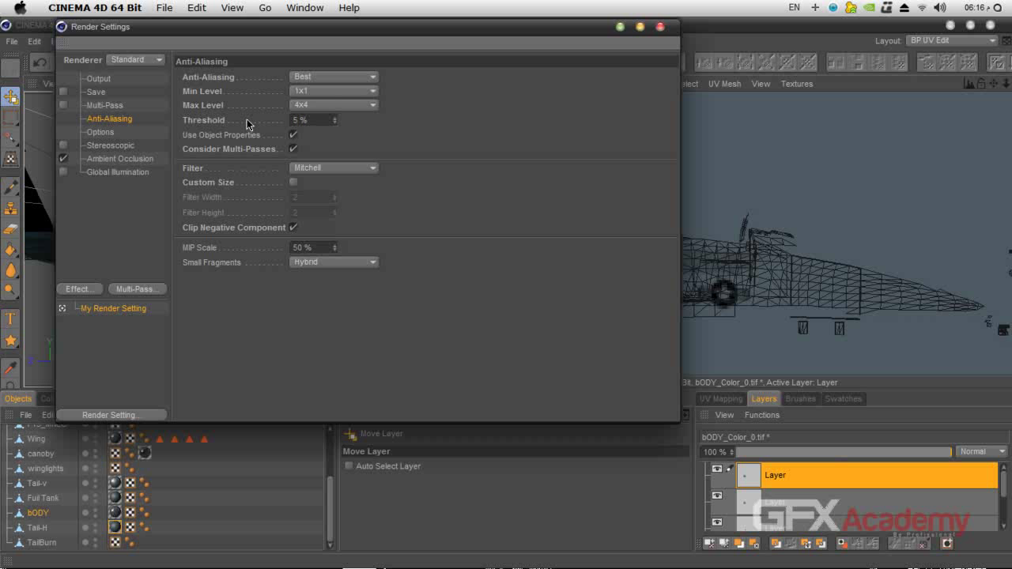
pyautogui.click(660, 28)
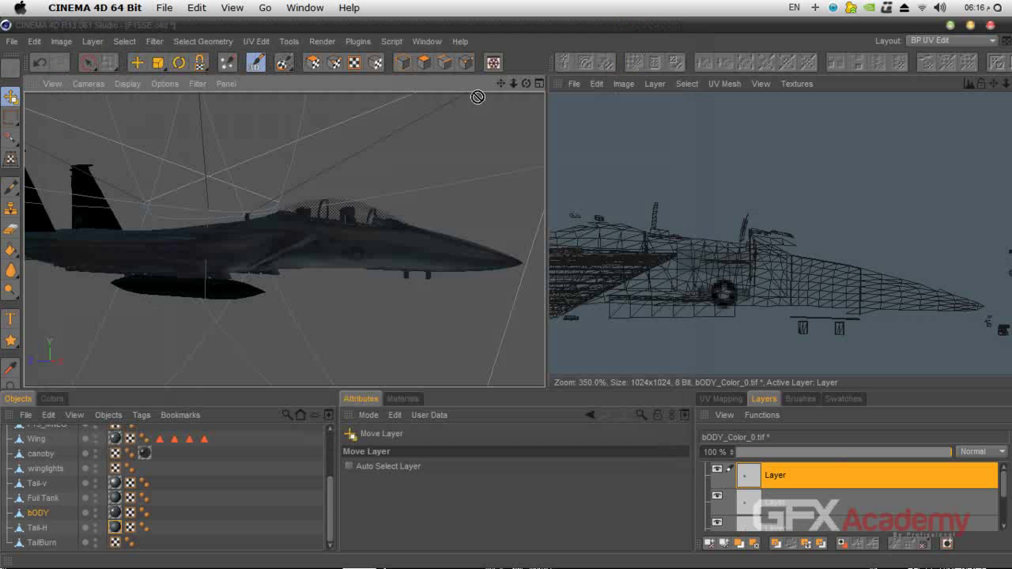
# Start a test render of the aircraft's side view, then stop it and close the Picture Viewer
pyautogui.hotkey('shift', 'r')
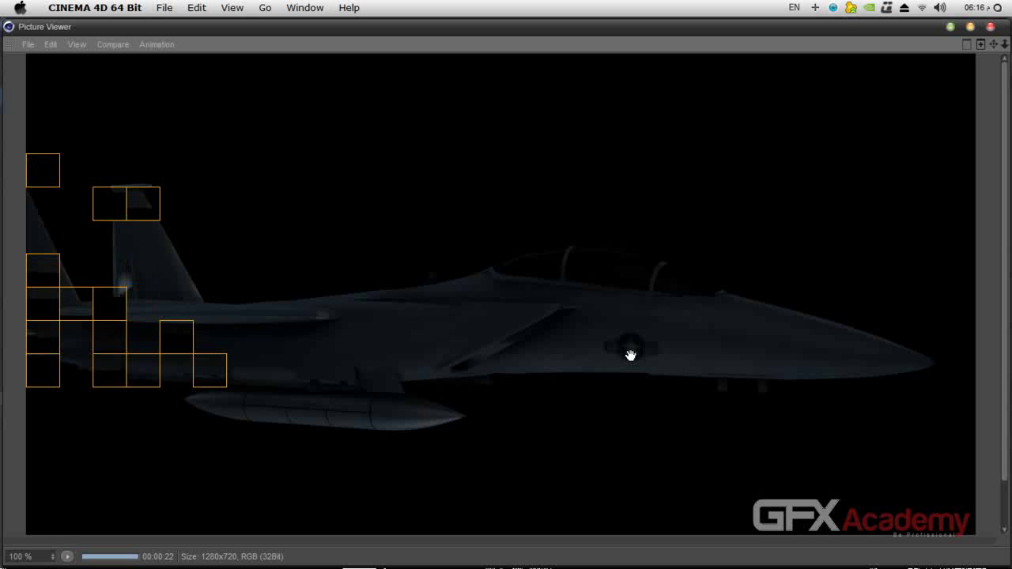
pyautogui.click(990, 27)
pyautogui.click(540, 354)
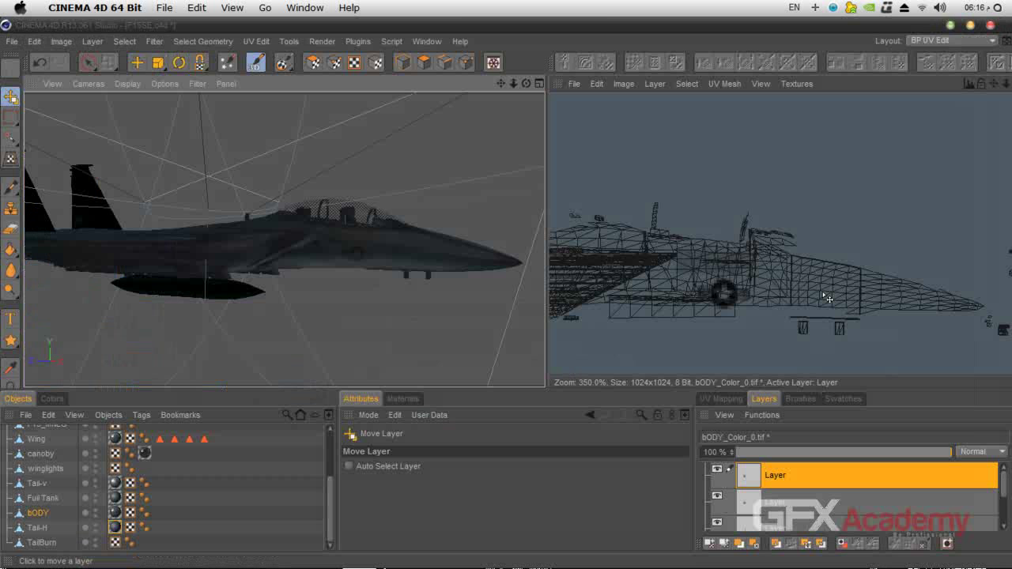
# Move the star emblem layer up on the fuselage and the text layer down below it, applying both transformations
pyautogui.click(779, 508)
pyautogui.click(10, 159)
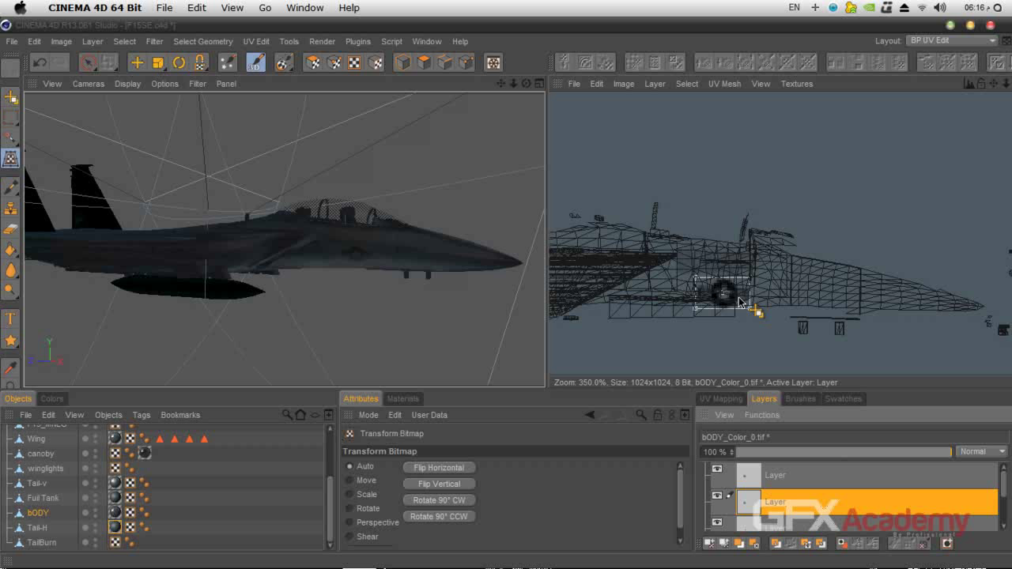
pyautogui.moveTo(740, 302); pyautogui.dragTo(722, 273)
pyautogui.click(775, 478)
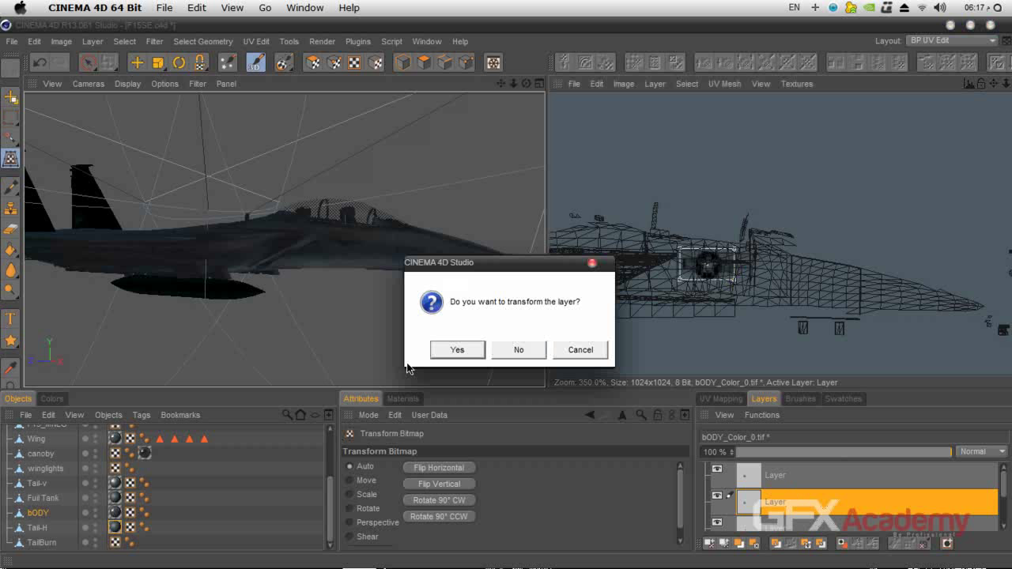
pyautogui.click(457, 349)
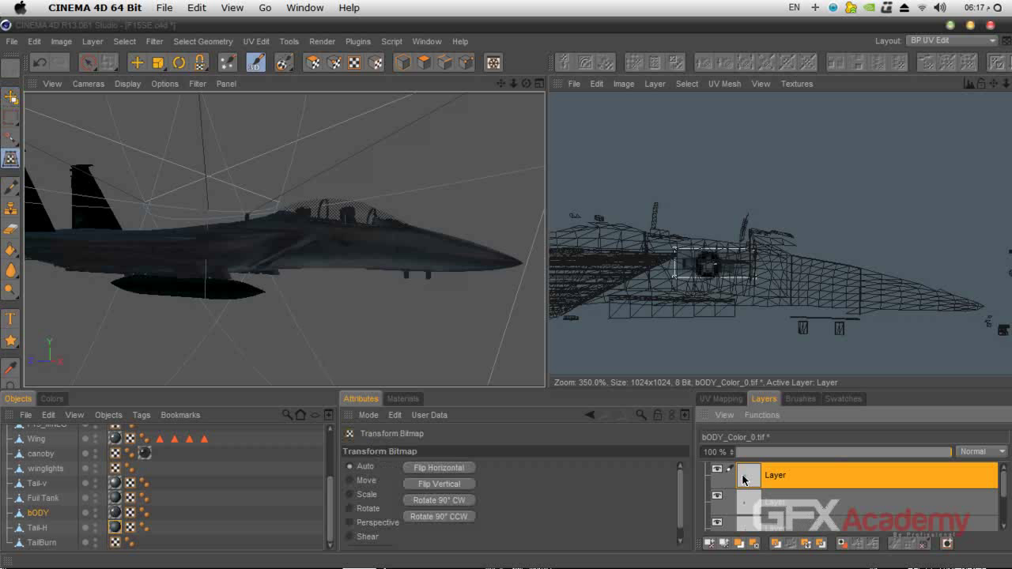
pyautogui.moveTo(719, 265); pyautogui.dragTo(727, 290)
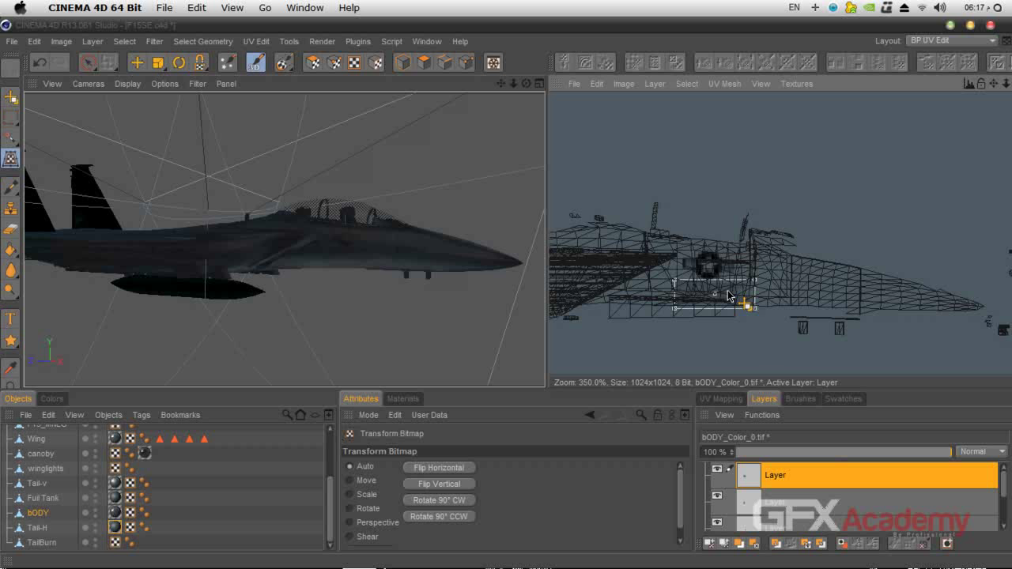
pyautogui.click(456, 350)
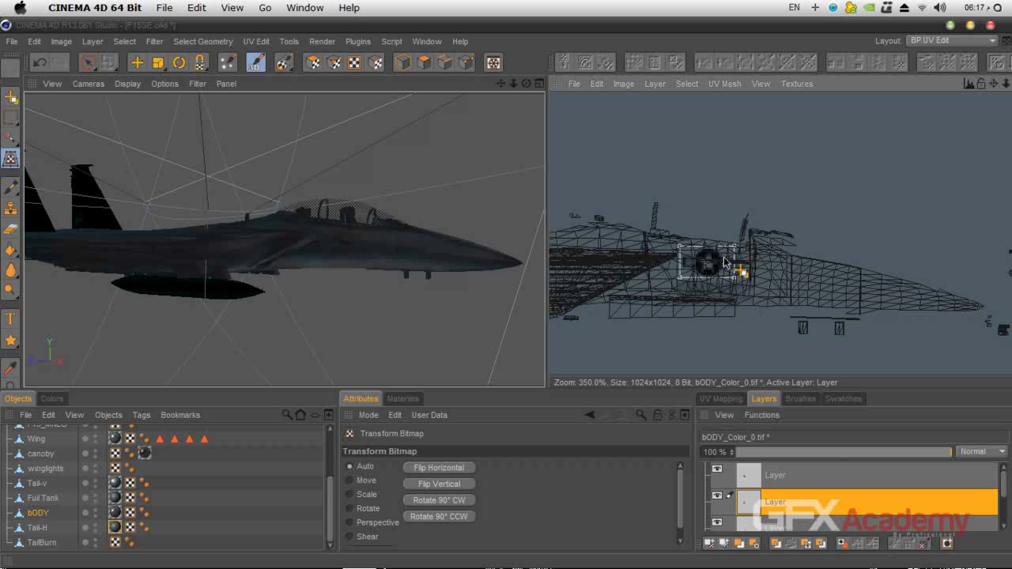
# Stretch the star emblem layer slightly wider toward the nose, apply the transformation, and check it with a test render
pyautogui.moveTo(725, 262); pyautogui.dragTo(749, 278)
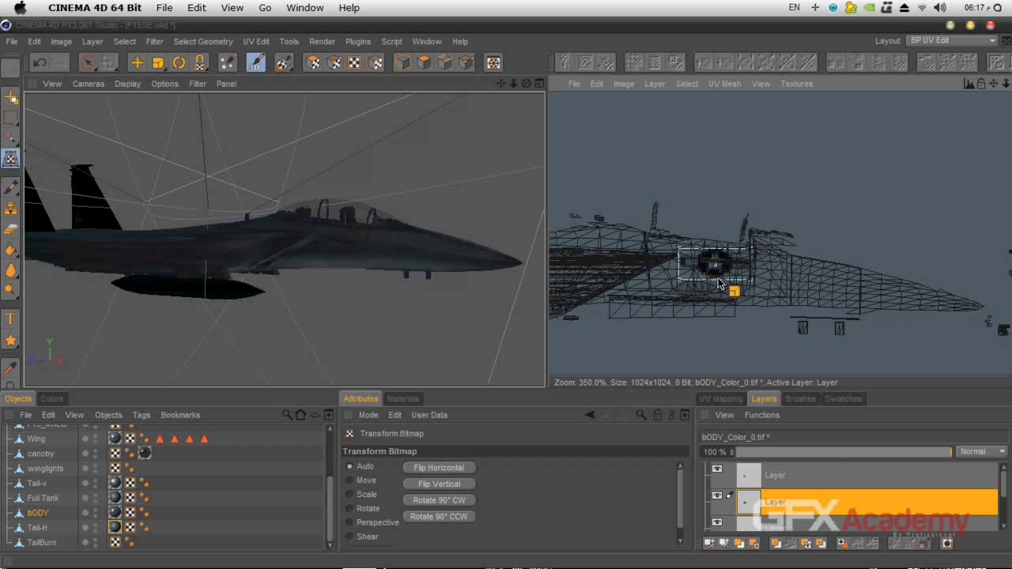
pyautogui.moveTo(731, 267); pyautogui.dragTo(730, 267)
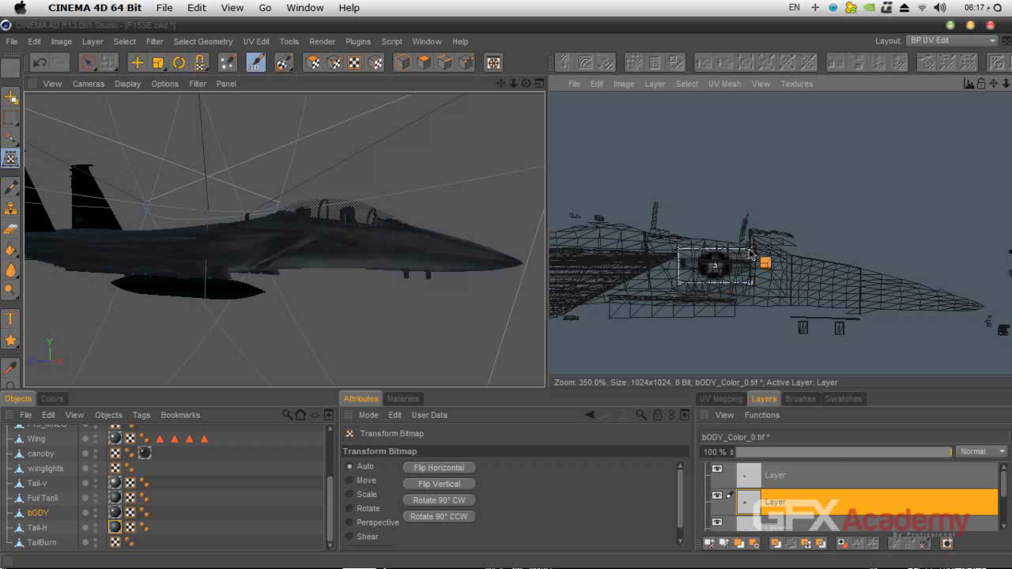
pyautogui.press('e')
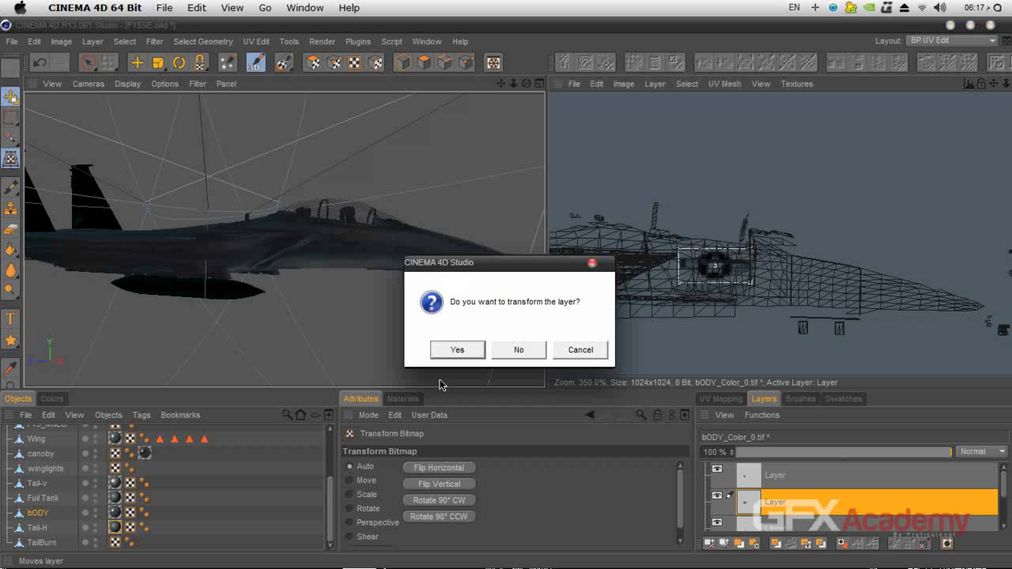
pyautogui.click(458, 350)
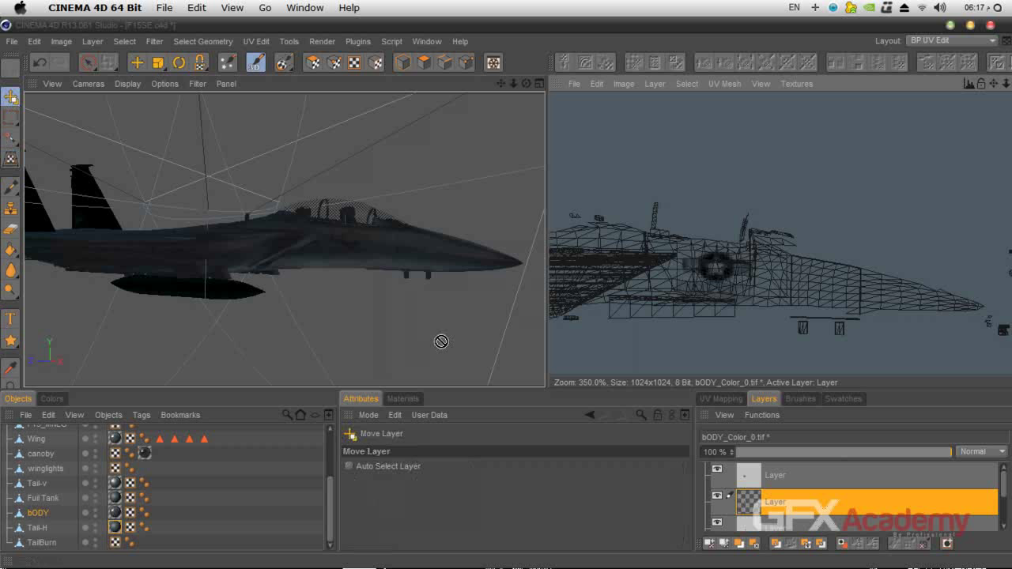
pyautogui.hotkey('shift', 'r')
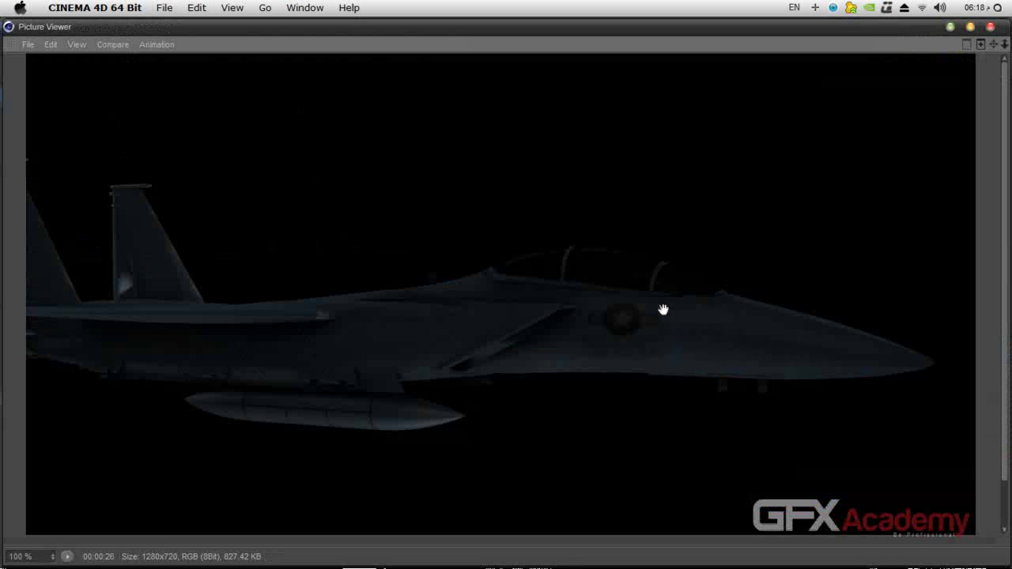
pyautogui.click(988, 27)
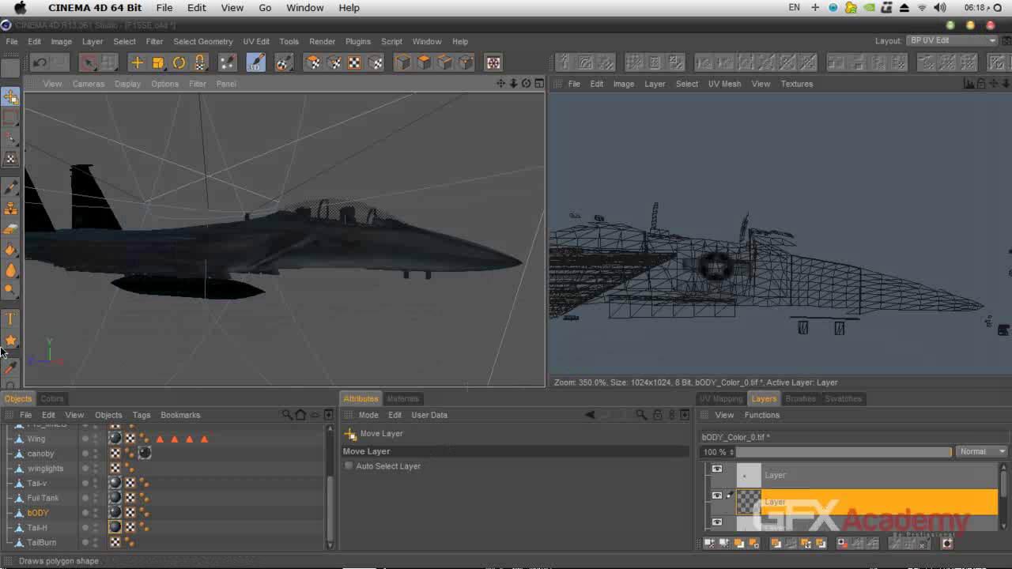
# Rename the text layer as Text and add a new empty layer above it
pyautogui.click(11, 319)
pyautogui.click(799, 479)
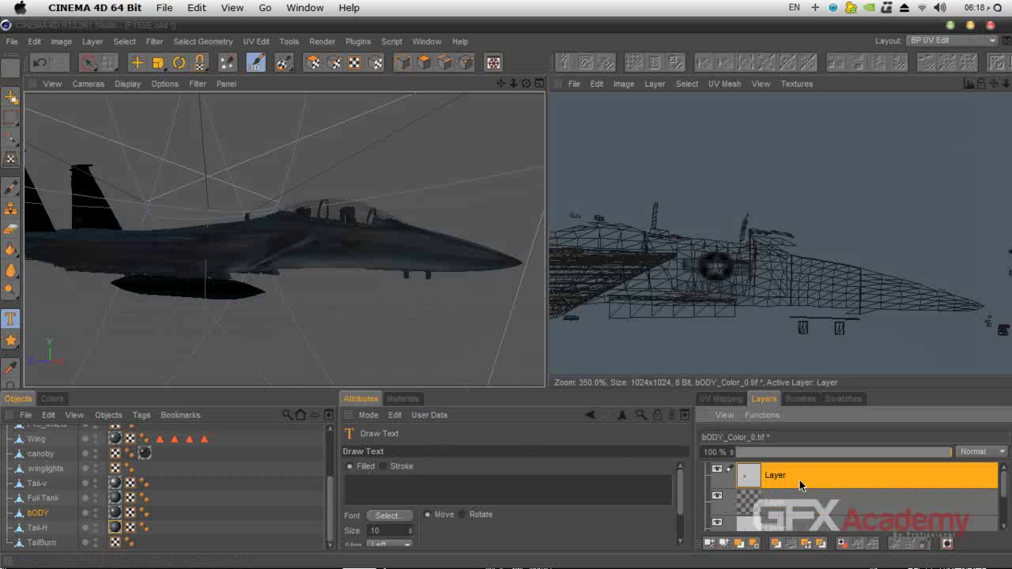
pyautogui.doubleClick(780, 480)
pyautogui.write('1ext')
pyautogui.press('Return')
pyautogui.click(709, 543)
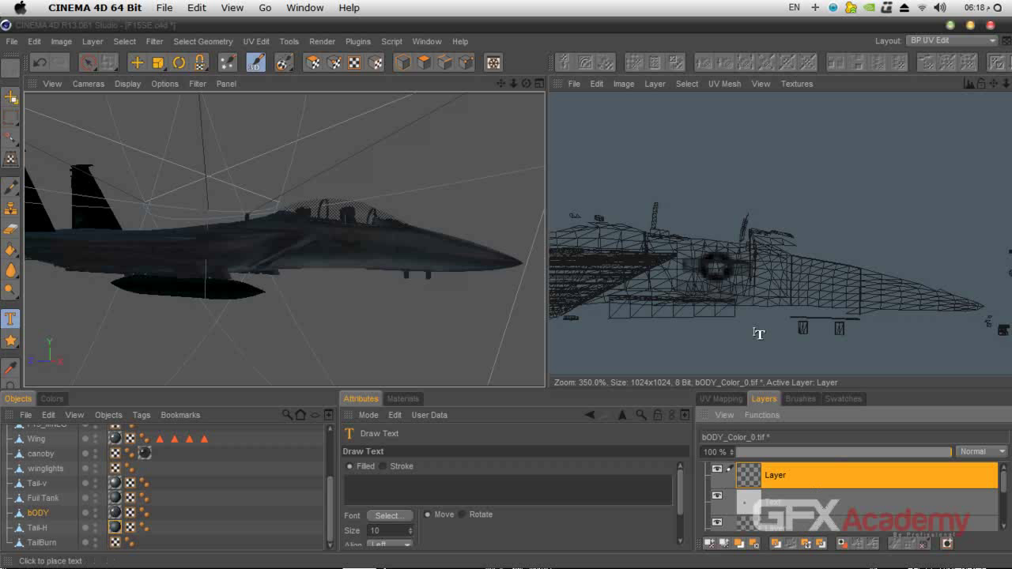
# Set the Draw Text tool's font to Swis721 BlkCn BT and enter 108 as the text
pyautogui.click(10, 320)
pyautogui.click(391, 516)
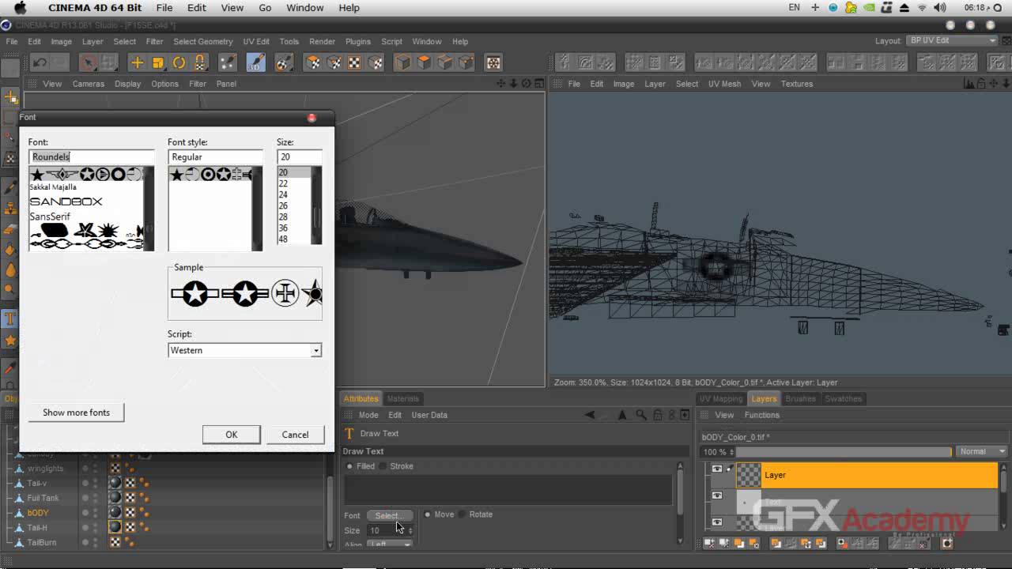
pyautogui.click(88, 203)
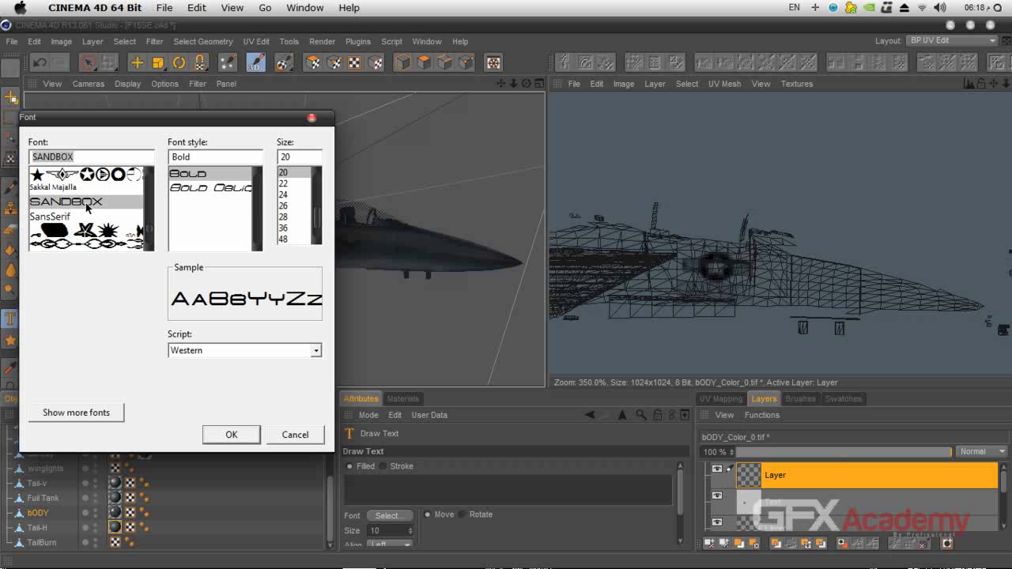
pyautogui.scroll(-3, 111, 223)
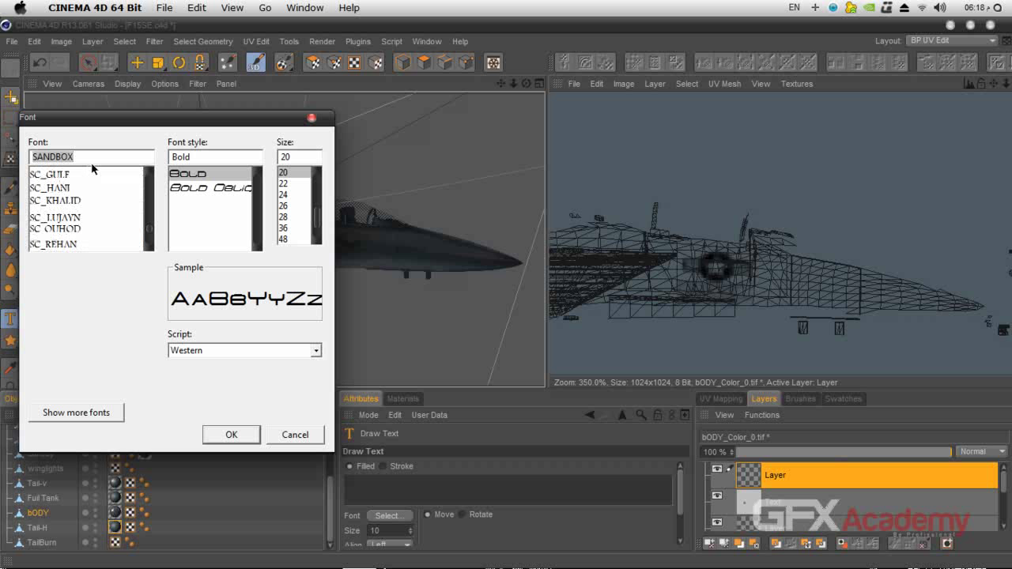
pyautogui.write('swi')
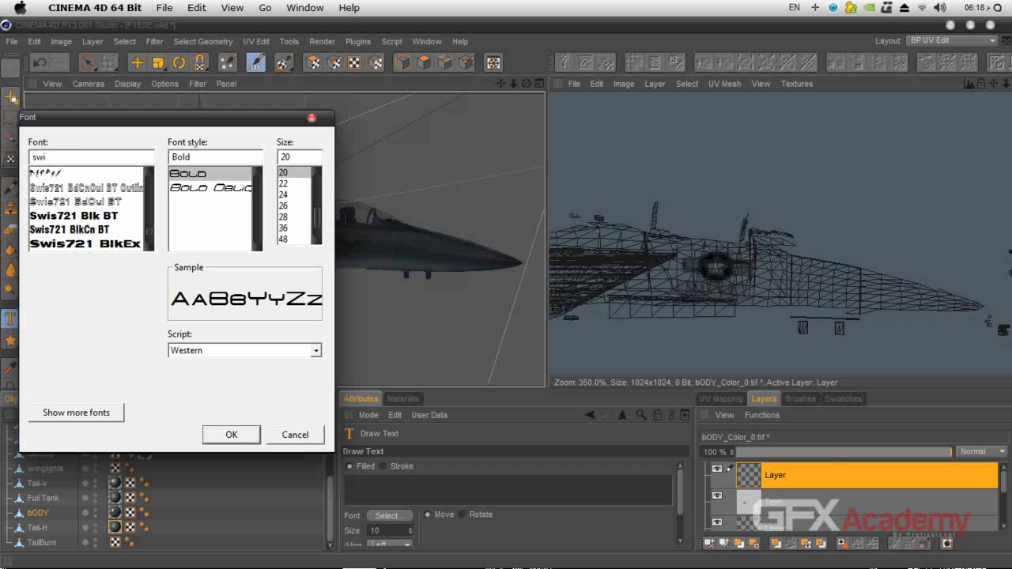
pyautogui.click(92, 230)
pyautogui.click(148, 249)
pyautogui.click(148, 249)
pyautogui.click(147, 249)
pyautogui.click(147, 249)
pyautogui.click(91, 230)
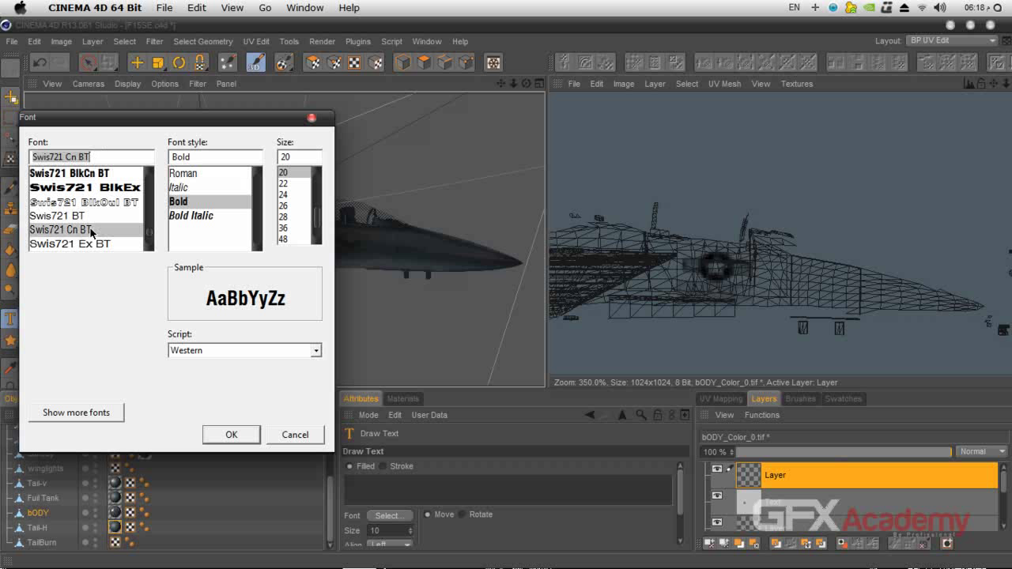
pyautogui.click(92, 175)
pyautogui.click(92, 228)
pyautogui.click(97, 180)
pyautogui.click(89, 229)
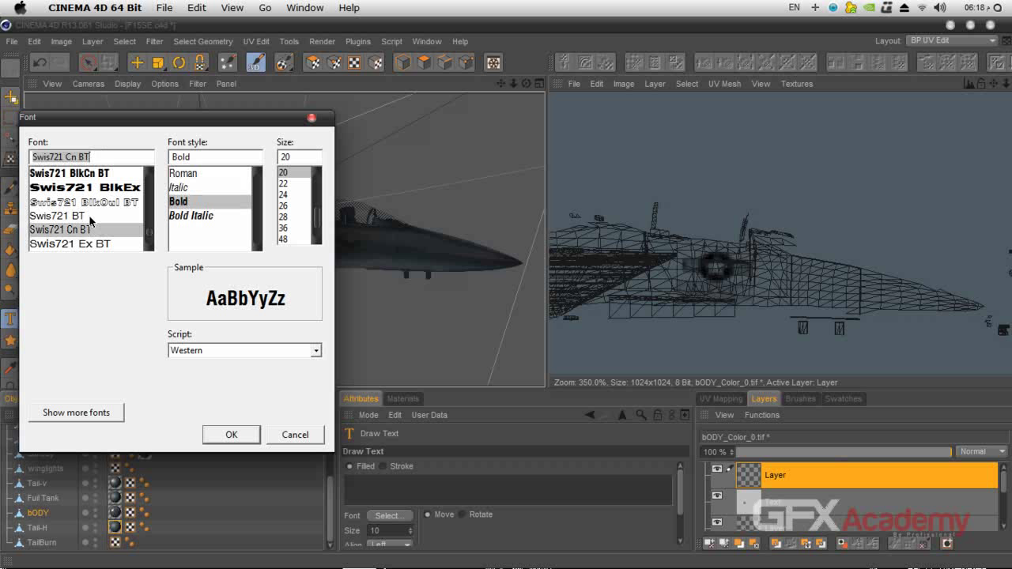
pyautogui.click(101, 177)
pyautogui.click(232, 434)
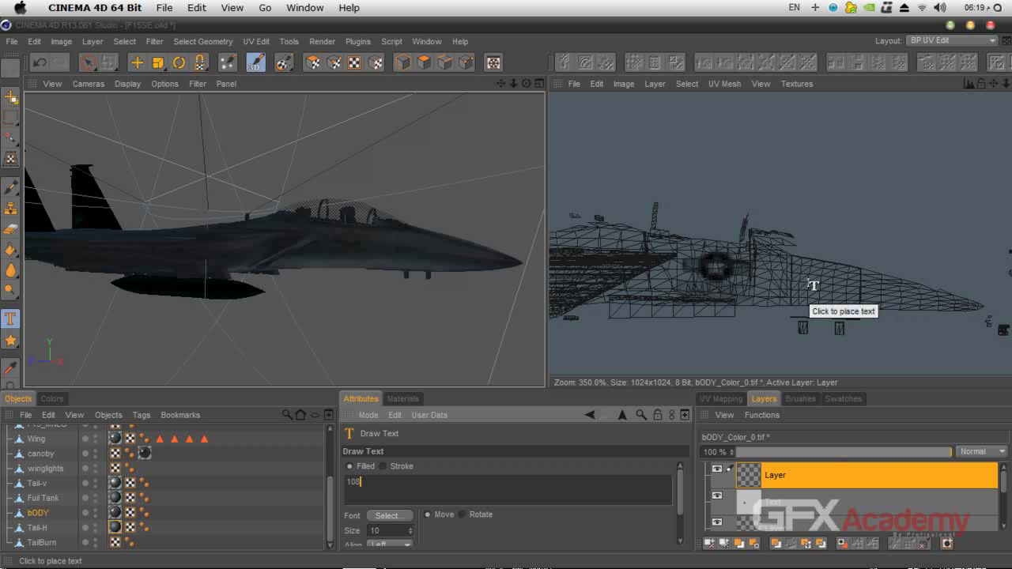
# Try the number 108 on the nose section of the body texture with a test render, then undo its placement
pyautogui.moveTo(818, 286); pyautogui.dragTo(808, 294)
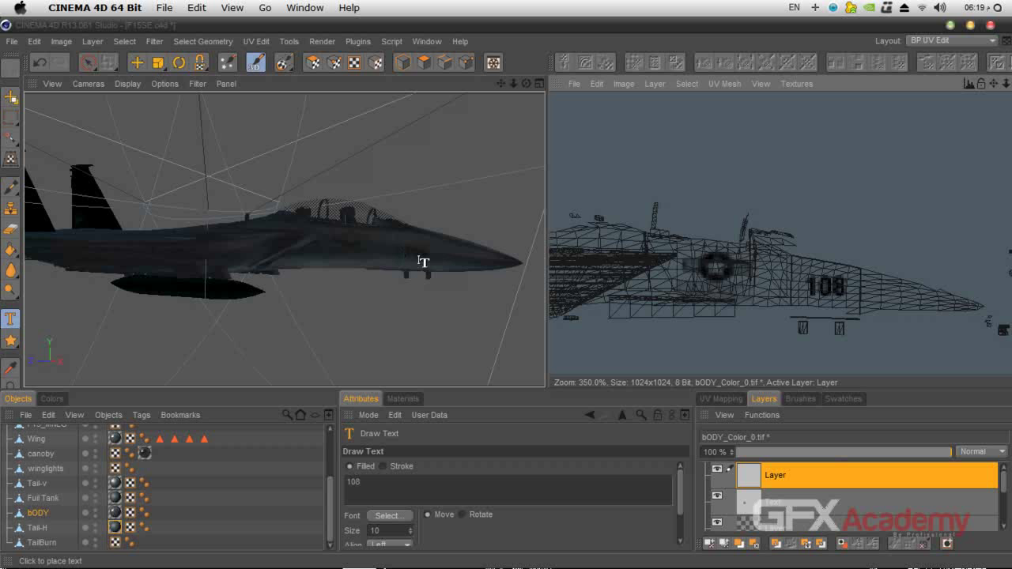
pyautogui.hotkey('shift', 'r')
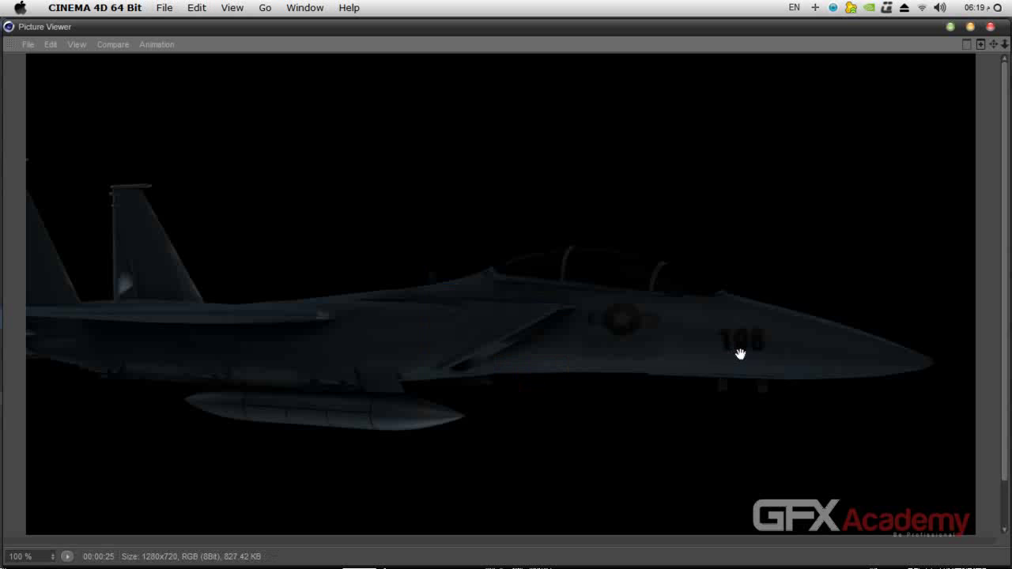
pyautogui.click(989, 28)
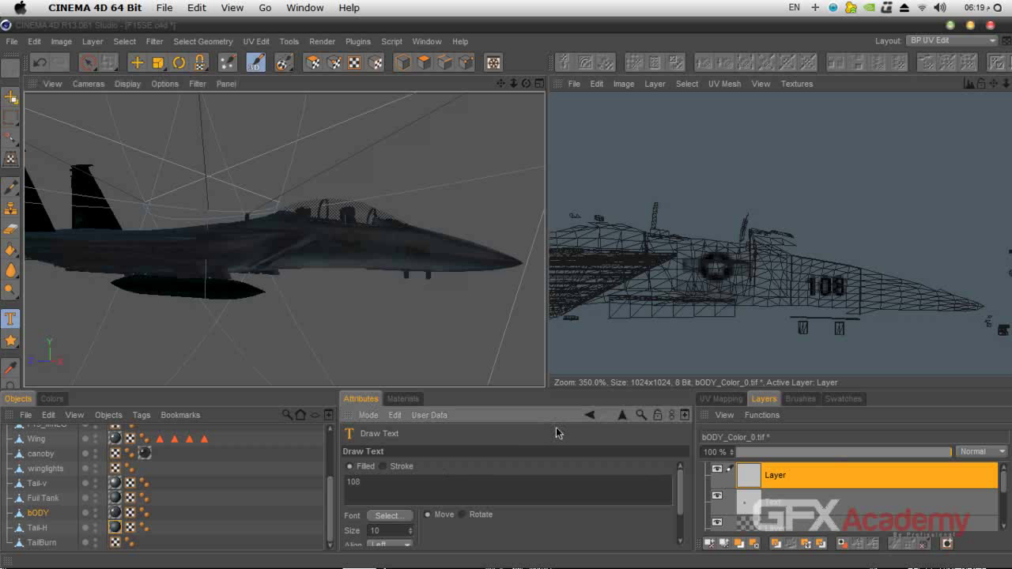
pyautogui.press('super+z')
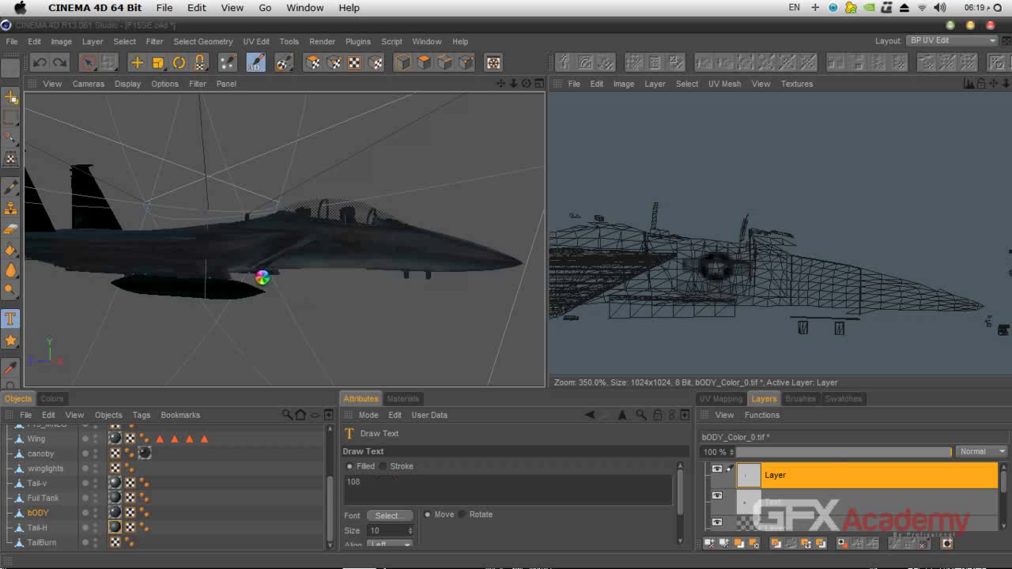
# Change the text font to Swis721 Cn BT in Bold style and place the number 108 on the nose section
pyautogui.click(94, 230)
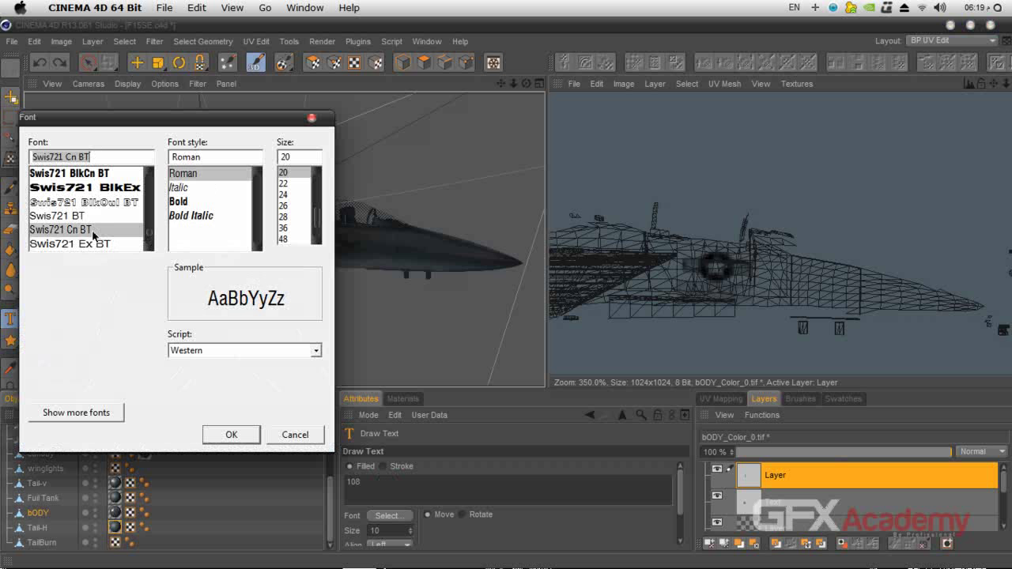
pyautogui.click(180, 202)
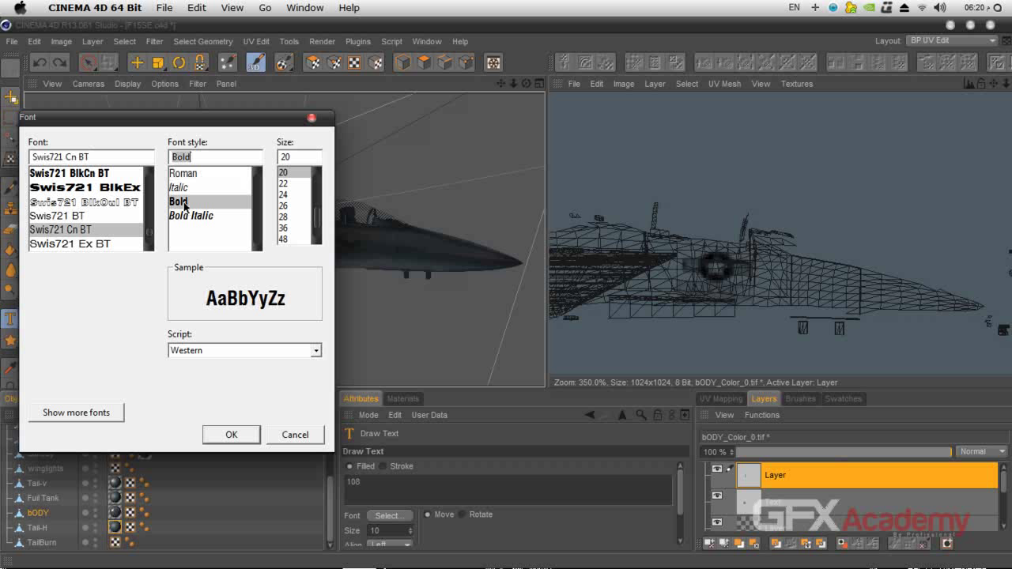
pyautogui.scroll(-2, 108, 218)
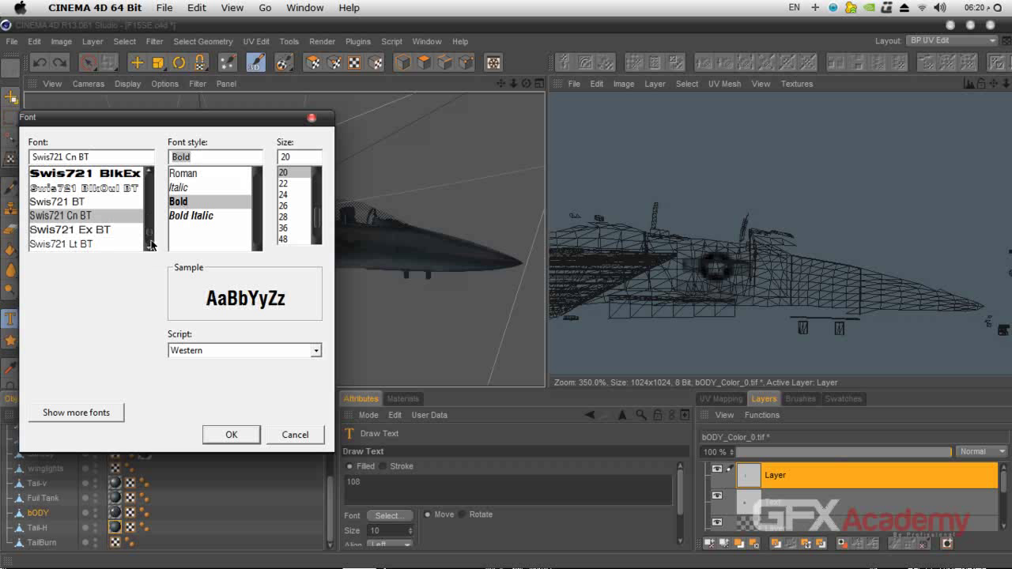
pyautogui.click(108, 218)
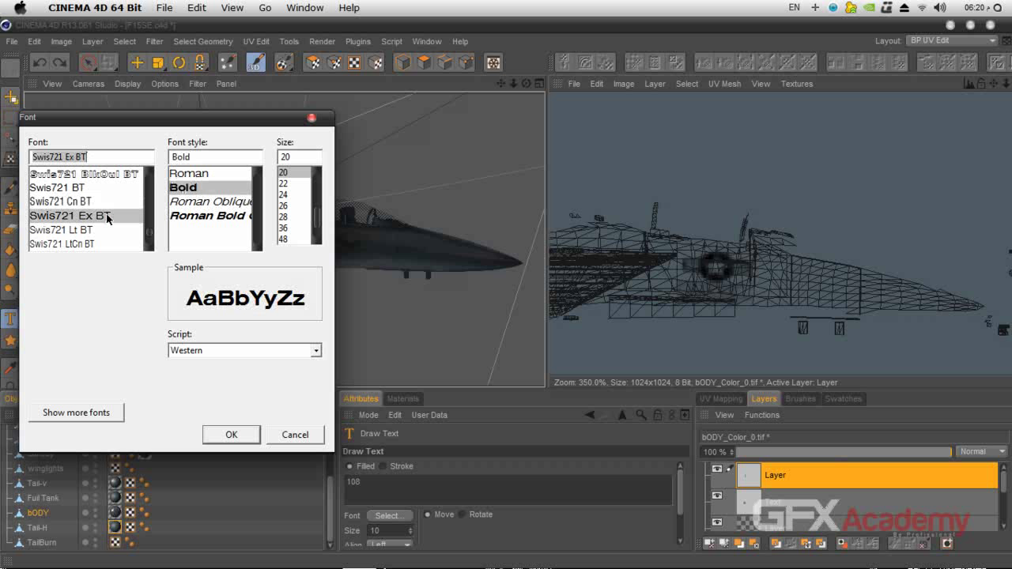
pyautogui.click(93, 204)
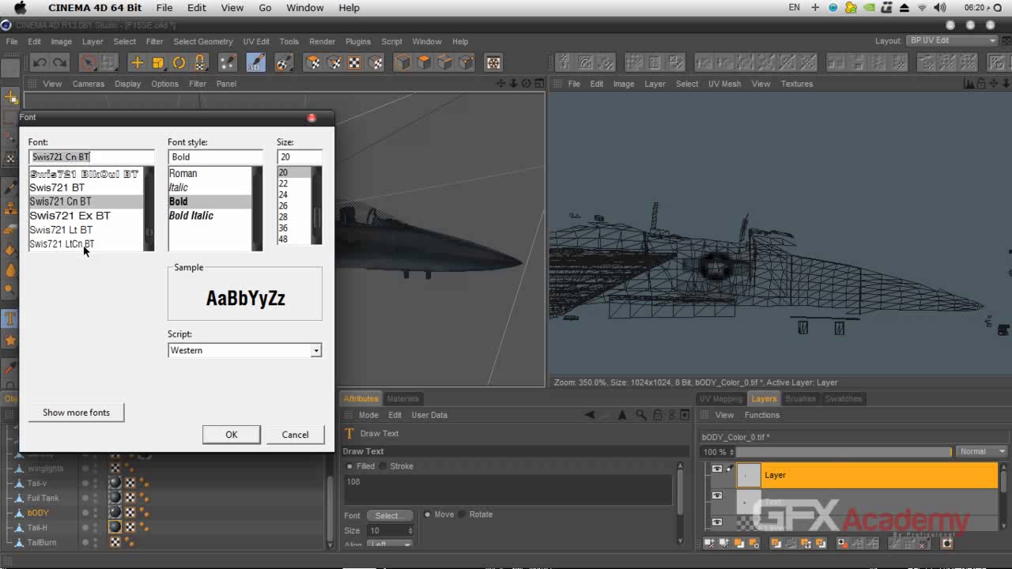
pyautogui.click(84, 246)
pyautogui.click(83, 207)
pyautogui.click(245, 437)
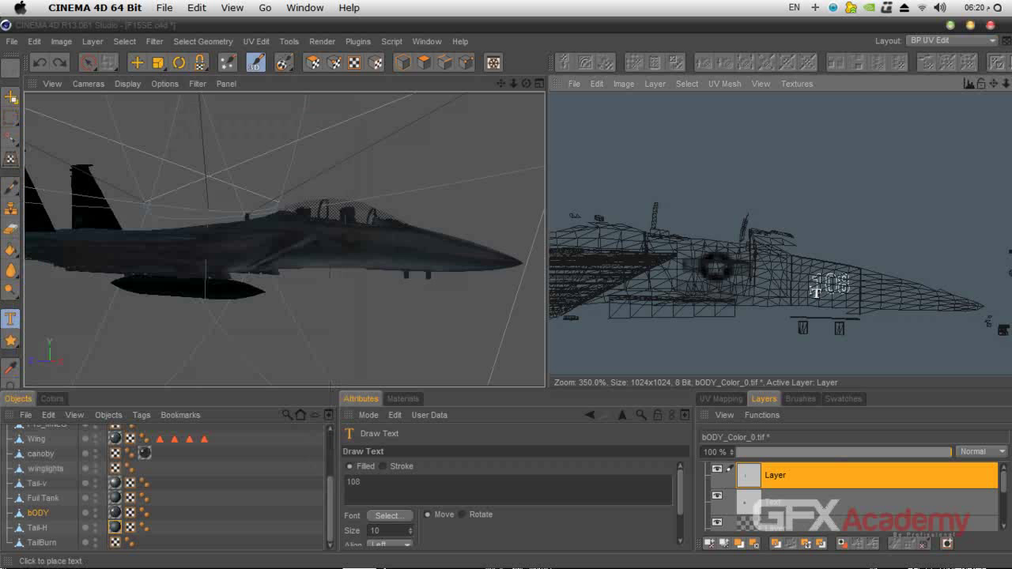
pyautogui.click(807, 291)
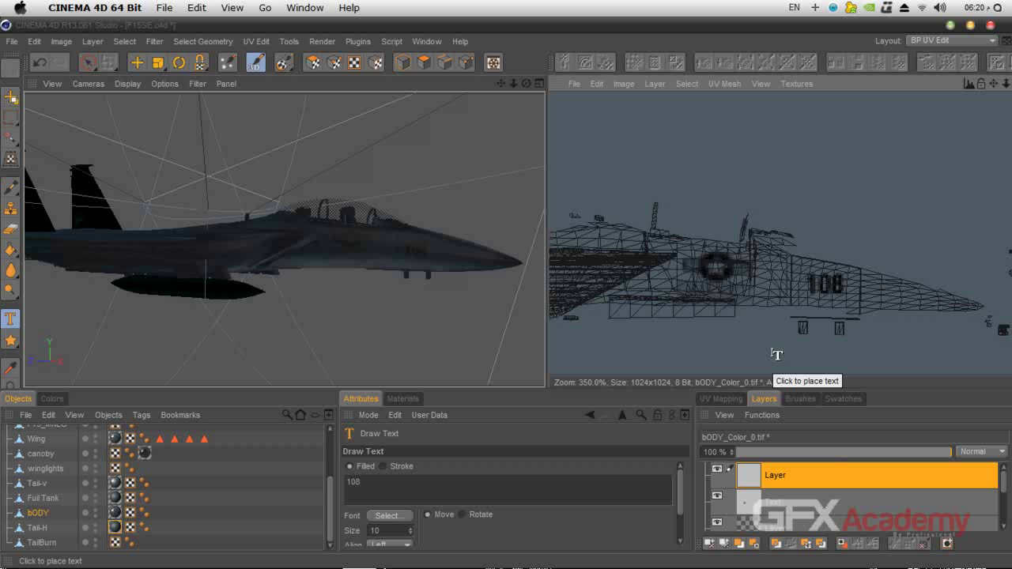
# Undo the latest placement of the number 108 on the nose section
pyautogui.scroll(-10, 783, 310)
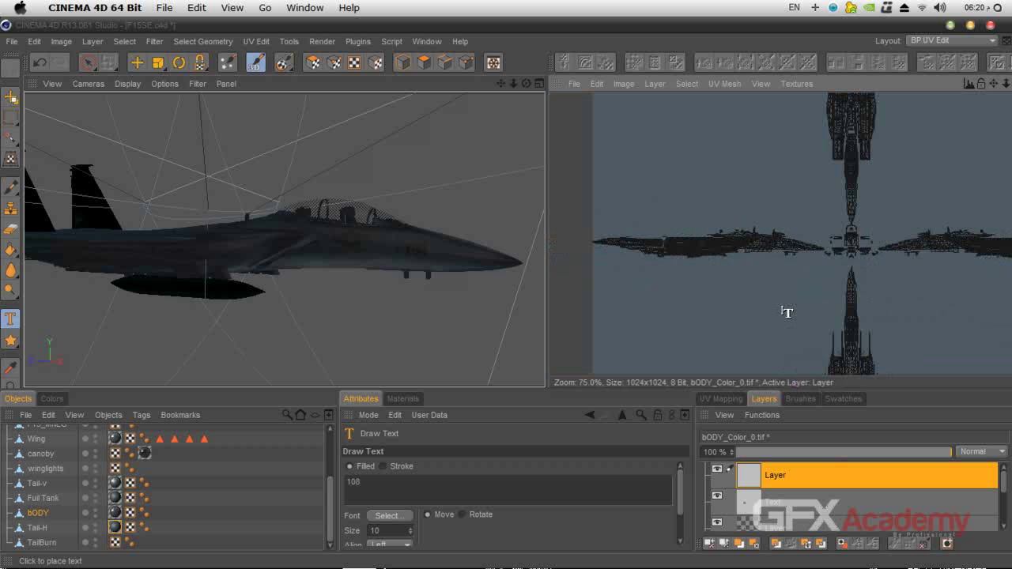
pyautogui.scroll(2, 787, 312)
pyautogui.click(785, 309)
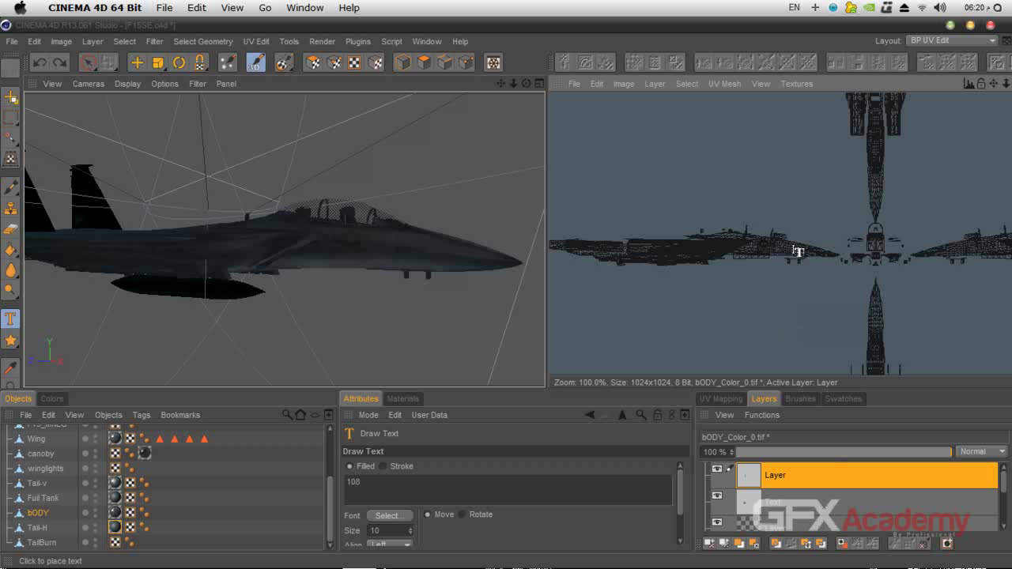
# Undo the last change and adjust the number 108 on the nose section of the body texture with the Transform Bitmap tool
pyautogui.press('super+z')
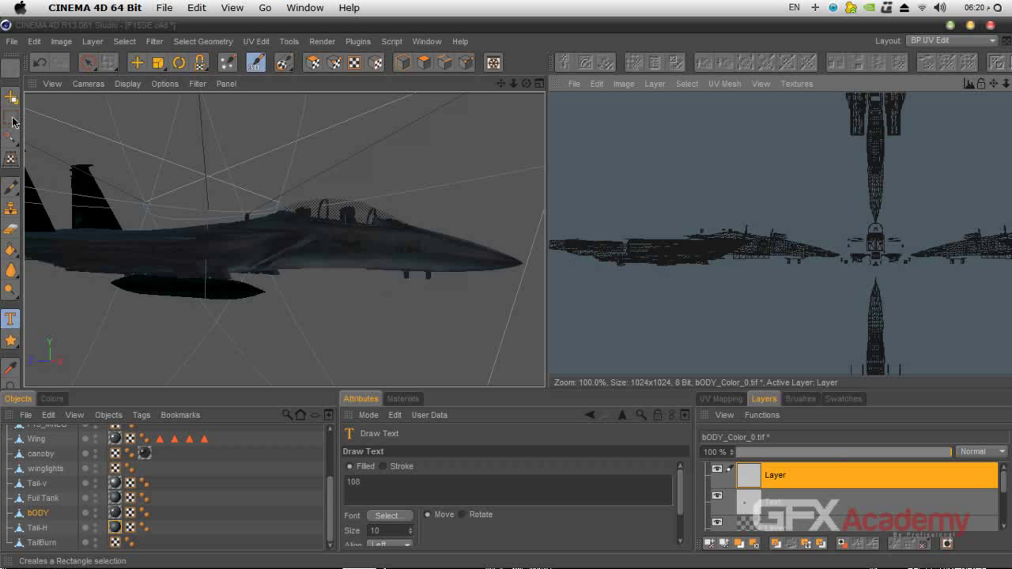
pyautogui.click(10, 158)
pyautogui.scroll(2, 797, 255)
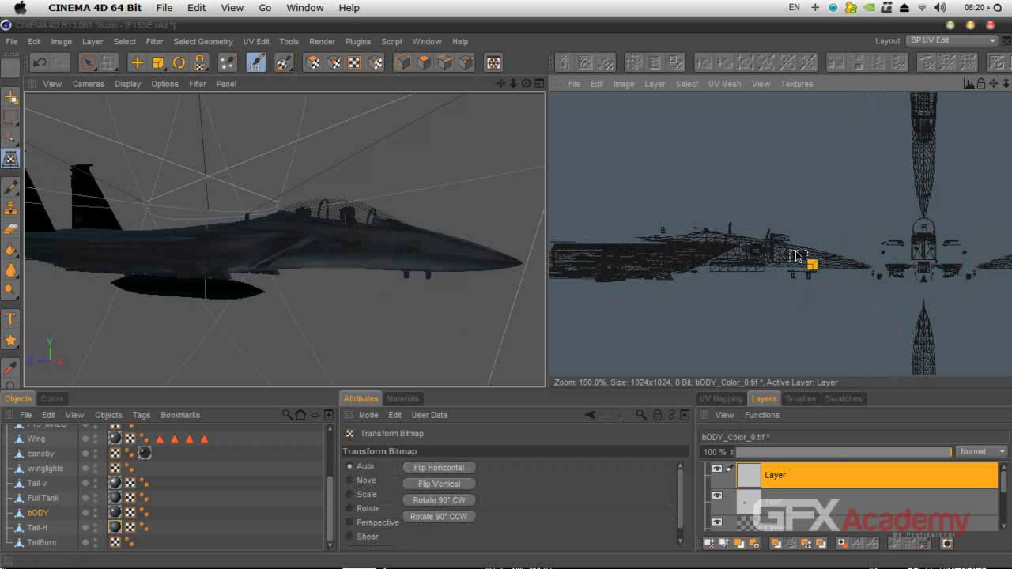
pyautogui.scroll(4, 797, 255)
pyautogui.moveTo(848, 297); pyautogui.dragTo(857, 305)
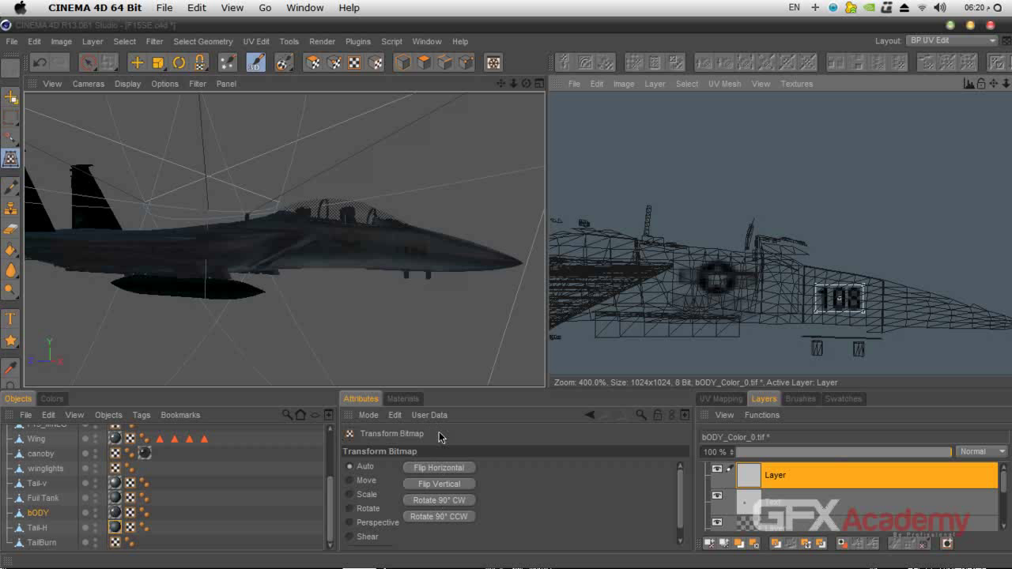
# Set the number 108 layer's blend mode to Multiply and its opacity to 66%
pyautogui.moveTo(526, 83); pyautogui.dragTo(459, 91)
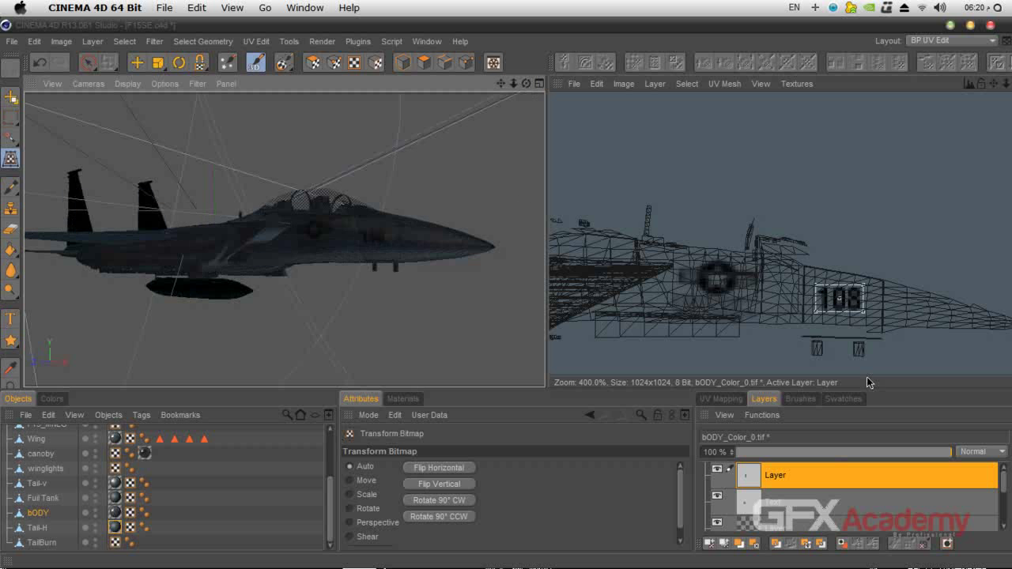
pyautogui.click(973, 456)
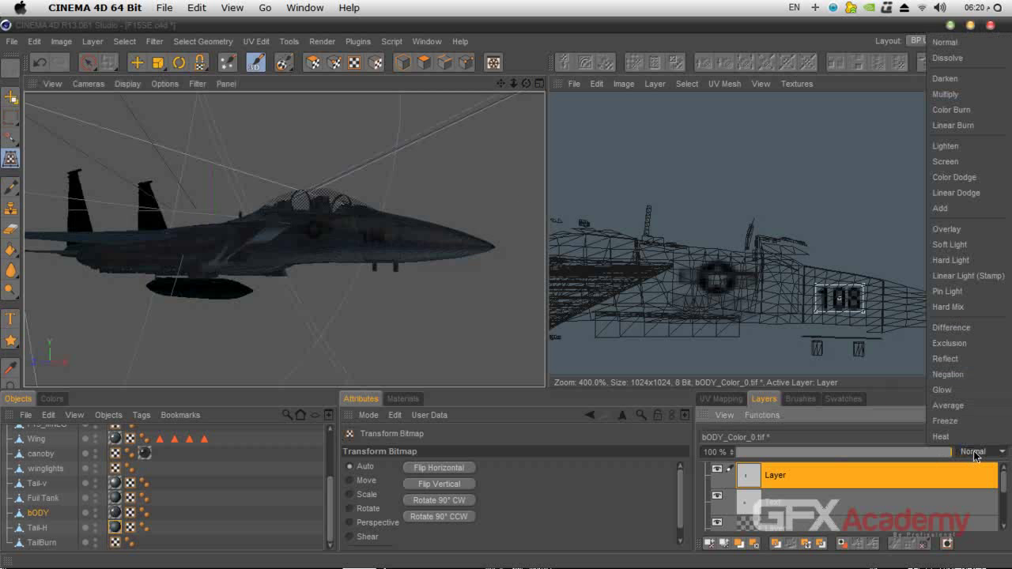
pyautogui.click(958, 103)
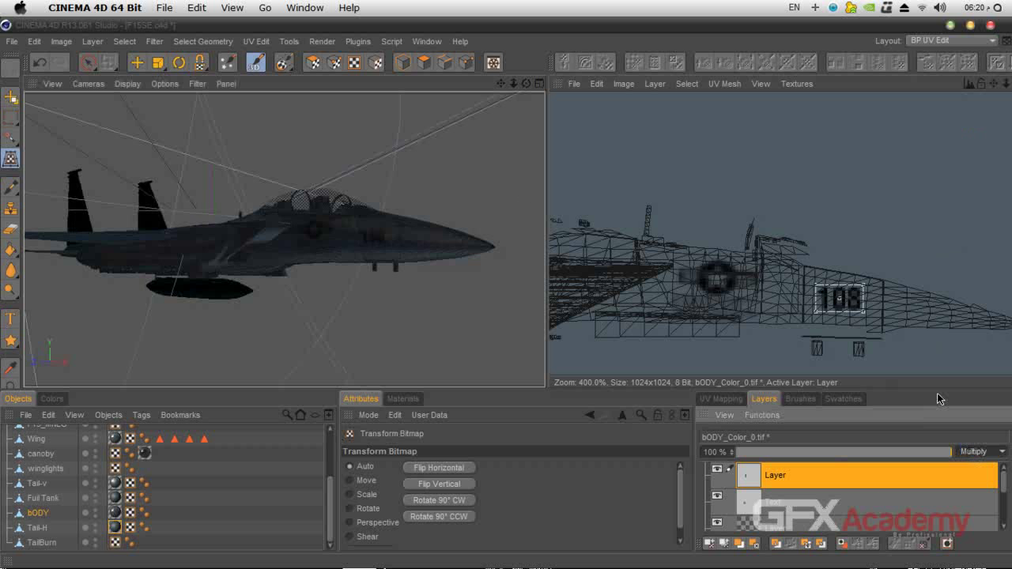
pyautogui.moveTo(931, 454); pyautogui.dragTo(882, 461)
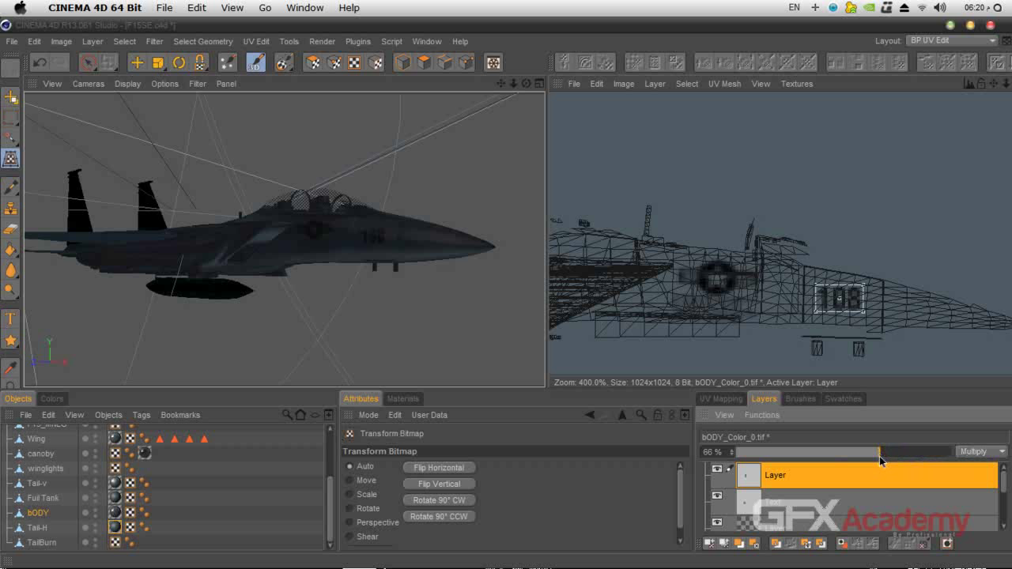
# Check the number 108 on the jet's nose with a test render from the side
pyautogui.moveTo(526, 83); pyautogui.dragTo(530, 112)
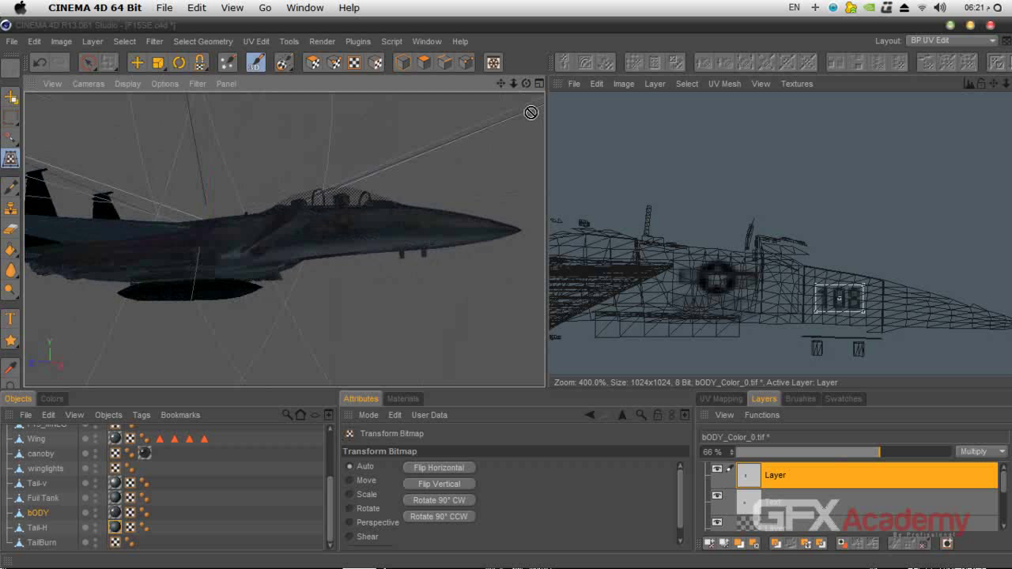
pyautogui.hotkey('shift', 'r')
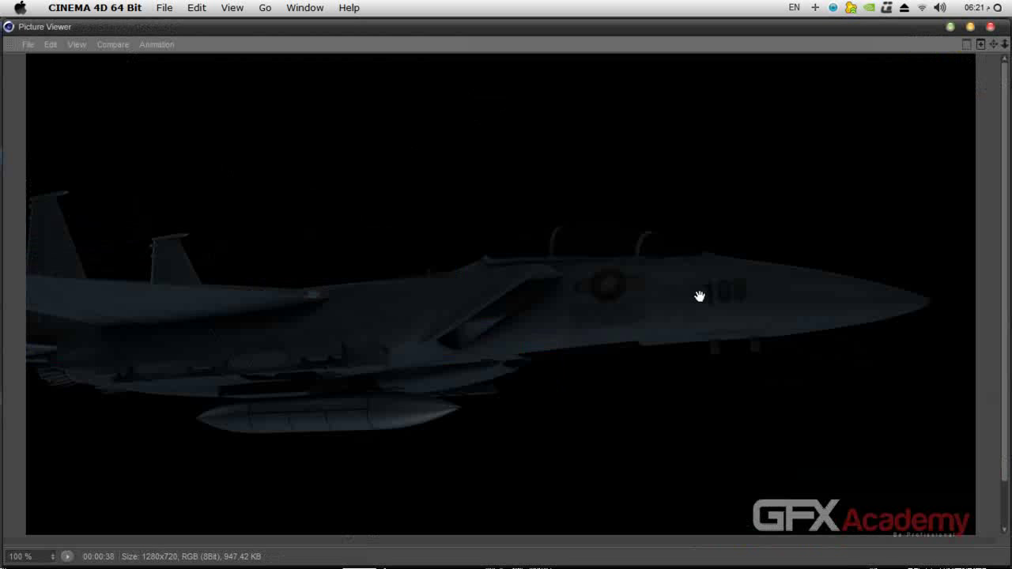
pyautogui.click(990, 26)
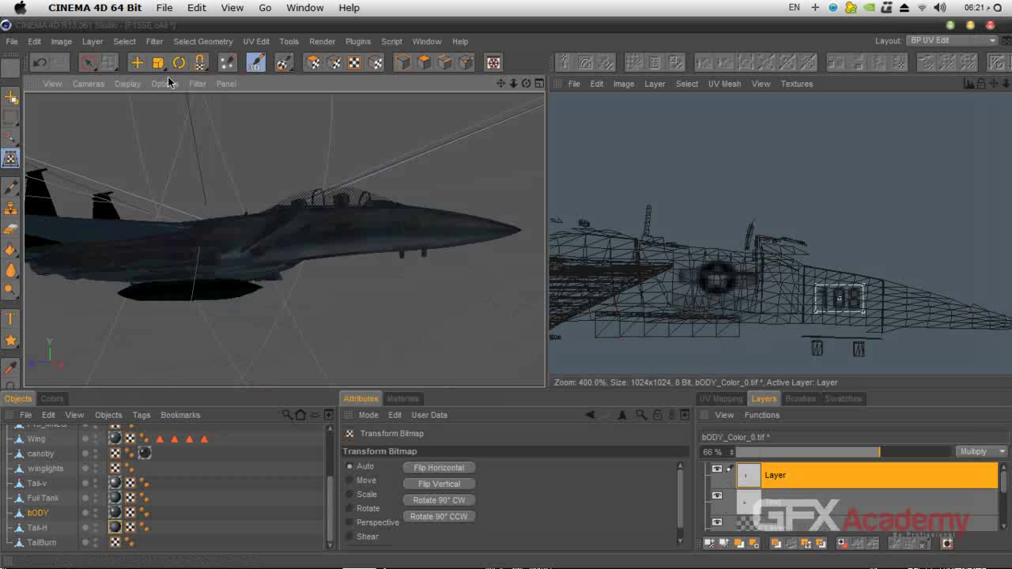
# Try a Hue/Saturation correction on the number 108 layer with saturation -100 and lightness -32 and 1, and cancel it
pyautogui.click(149, 44)
pyautogui.moveTo(181, 98)
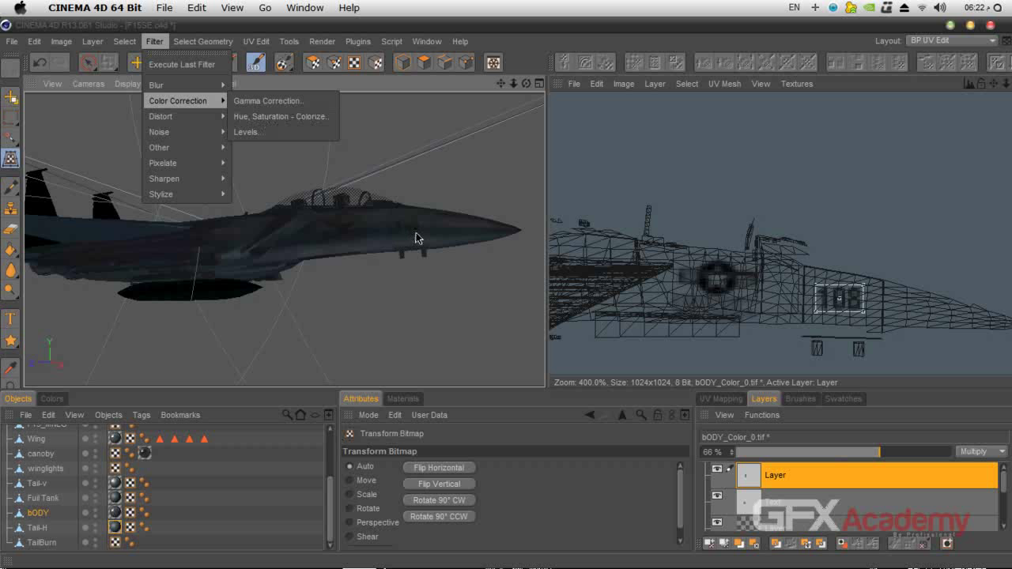
pyautogui.click(269, 116)
pyautogui.click(459, 350)
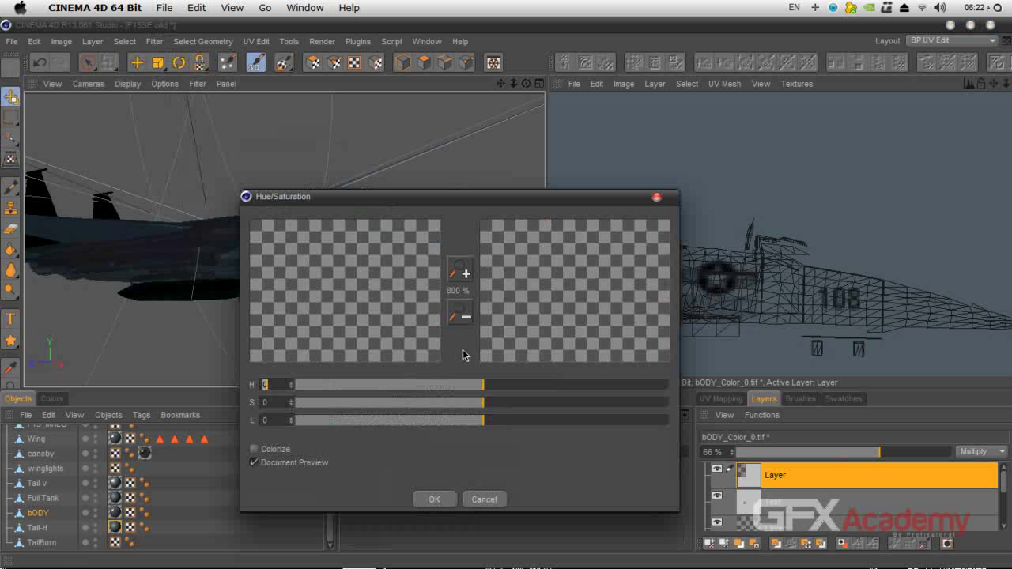
pyautogui.click(457, 316)
pyautogui.click(457, 316)
pyautogui.click(460, 275)
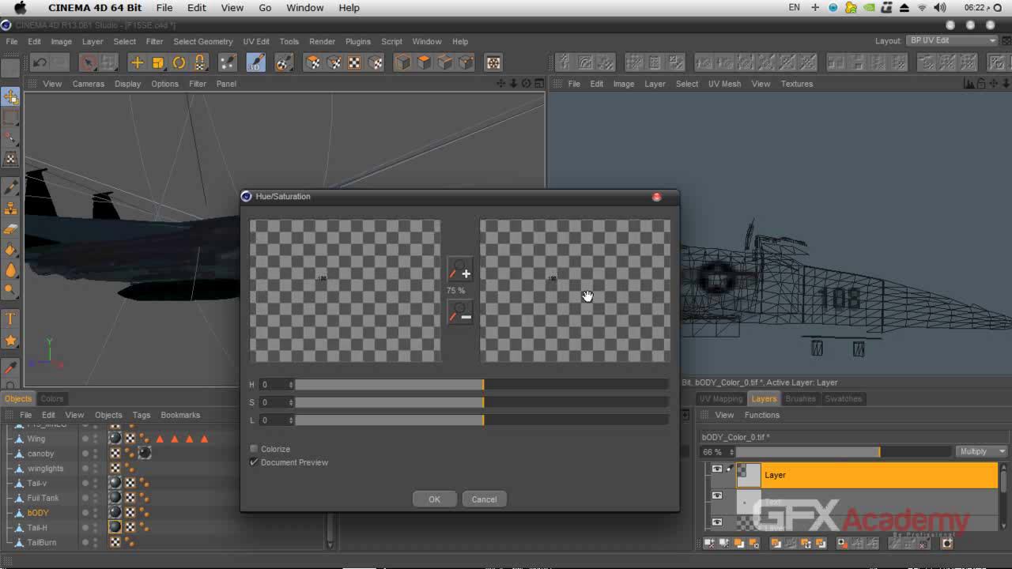
pyautogui.click(460, 275)
pyautogui.moveTo(522, 284); pyautogui.dragTo(645, 324)
pyautogui.click(462, 275)
pyautogui.click(462, 275)
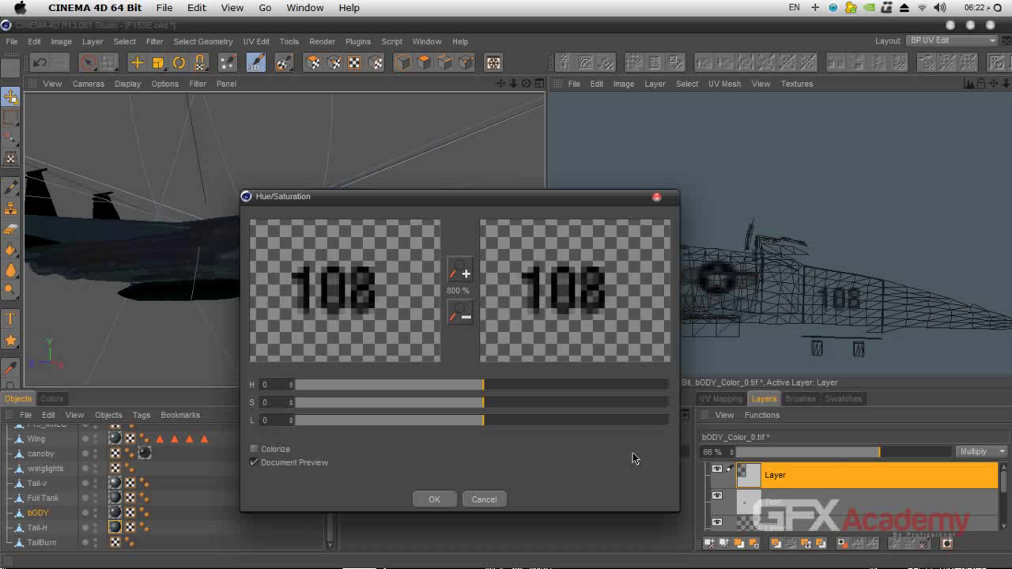
pyautogui.moveTo(491, 419); pyautogui.dragTo(424, 427)
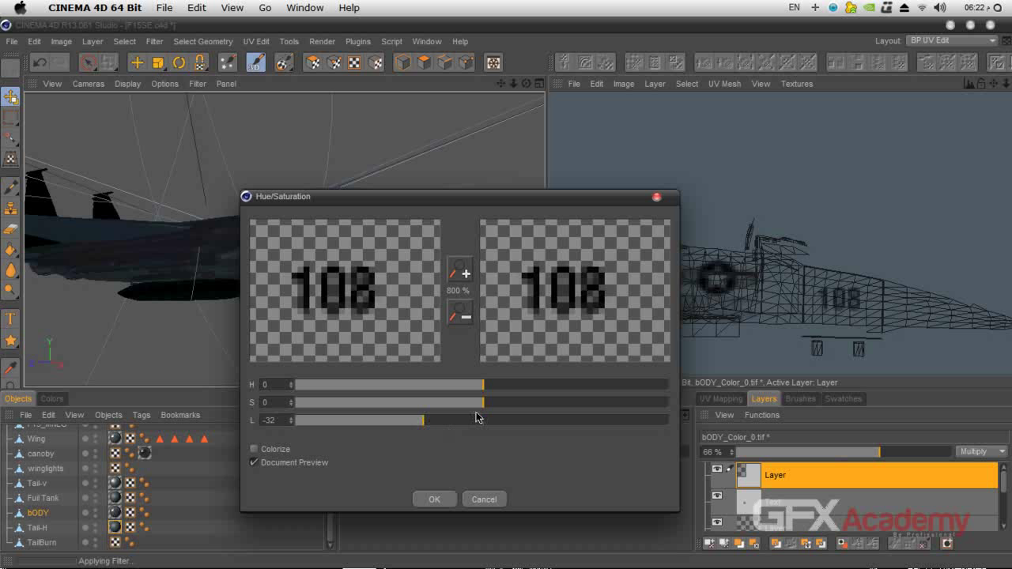
pyautogui.moveTo(485, 405); pyautogui.dragTo(168, 407)
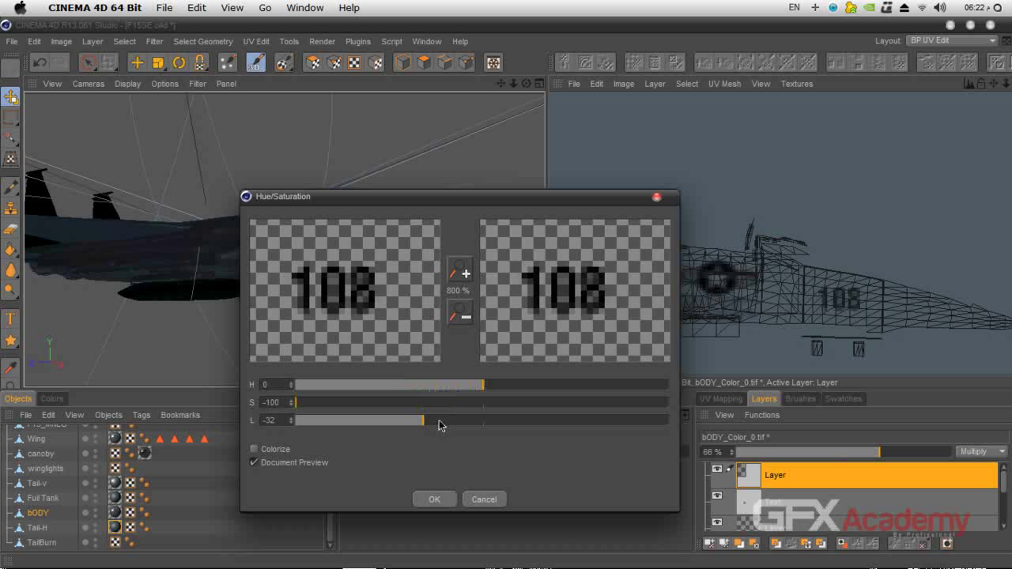
pyautogui.moveTo(423, 421); pyautogui.dragTo(486, 424)
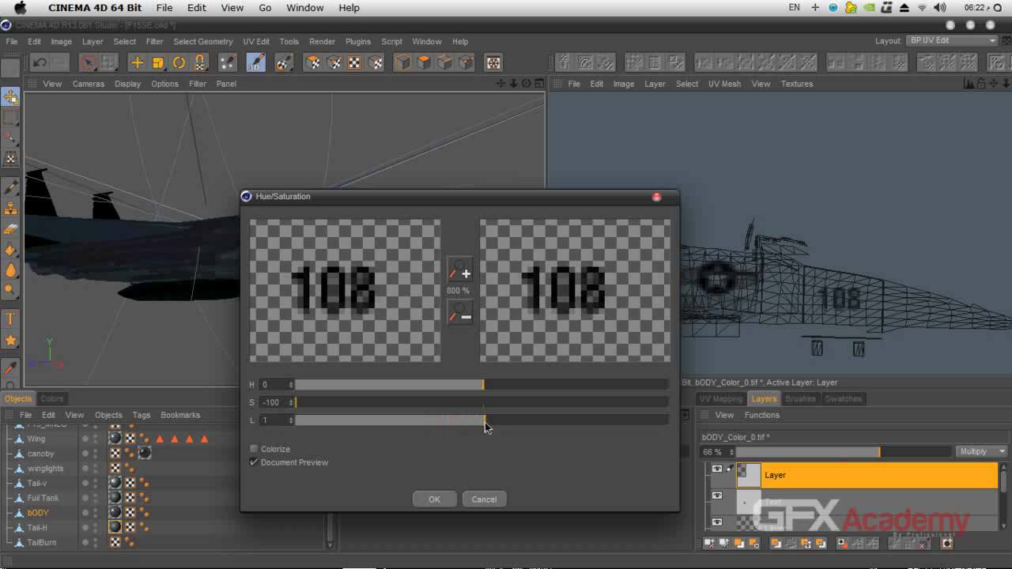
pyautogui.click(484, 499)
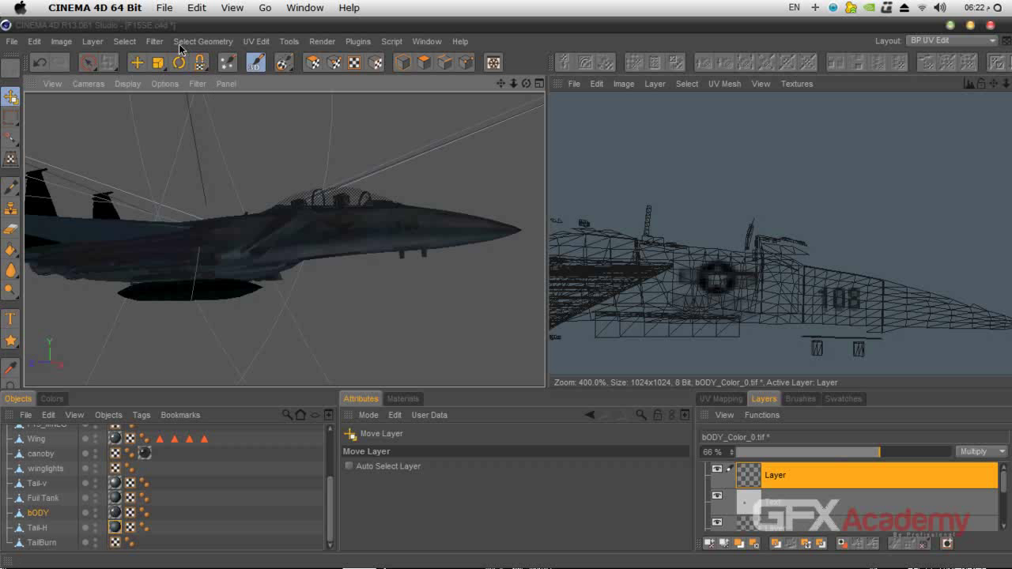
# Try a Gamma Correction on the number 108 layer with contrast 43 and a slightly raised gamma, and cancel it
pyautogui.click(154, 41)
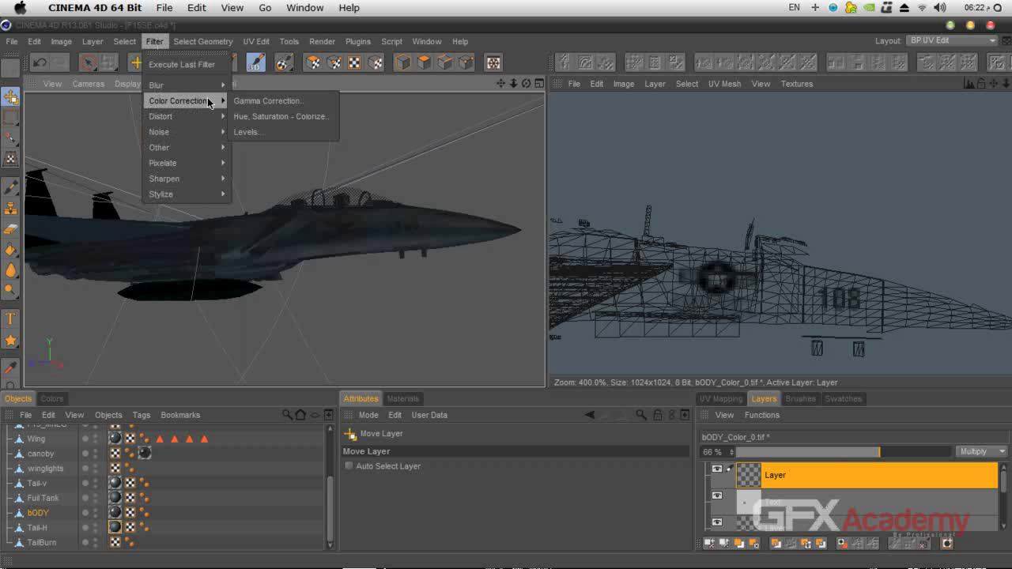
pyautogui.click(269, 101)
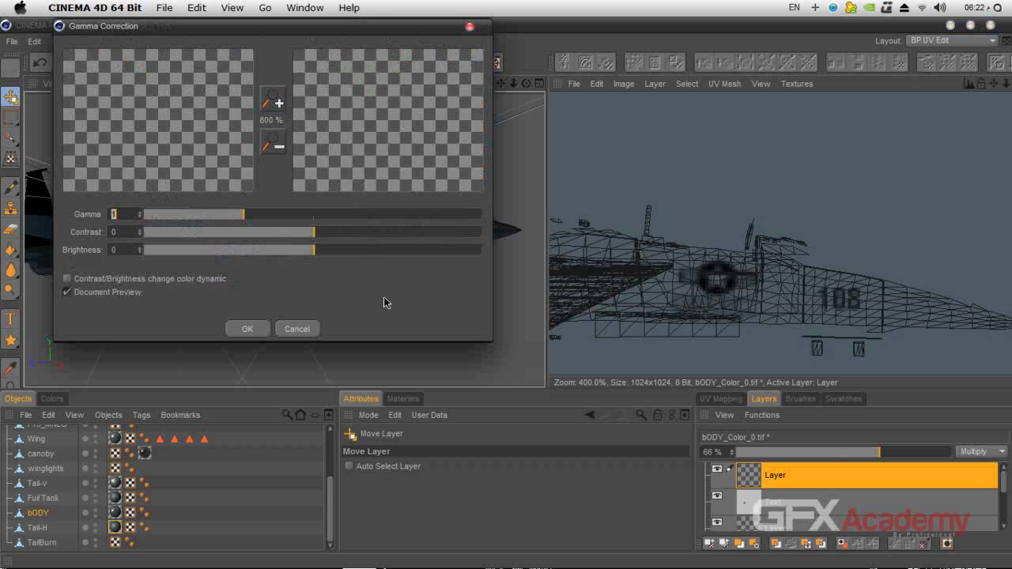
pyautogui.moveTo(309, 27); pyautogui.dragTo(520, 178)
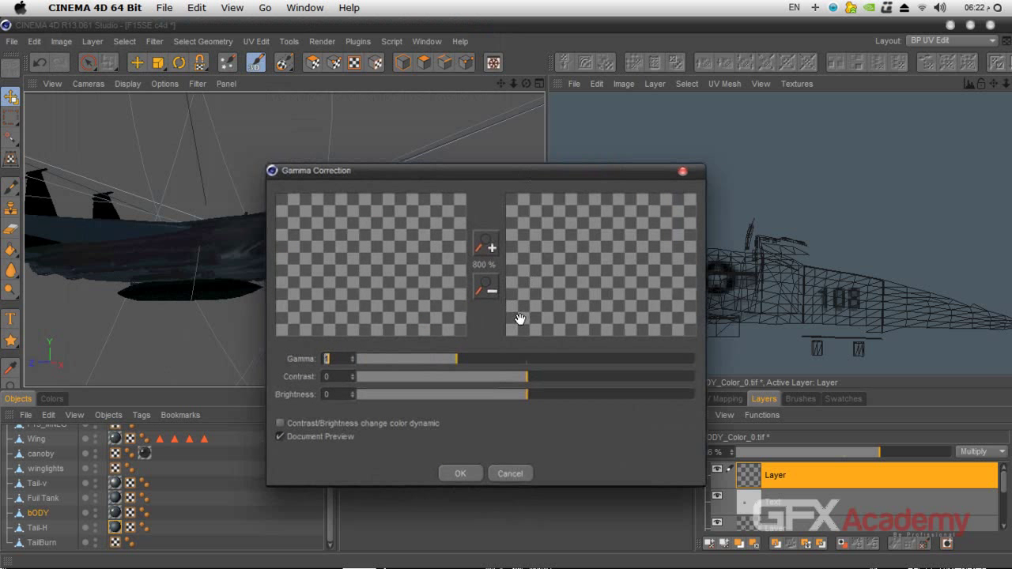
pyautogui.click(494, 291)
pyautogui.click(494, 291)
pyautogui.click(486, 253)
pyautogui.click(485, 253)
pyautogui.click(485, 253)
pyautogui.moveTo(537, 276); pyautogui.dragTo(618, 289)
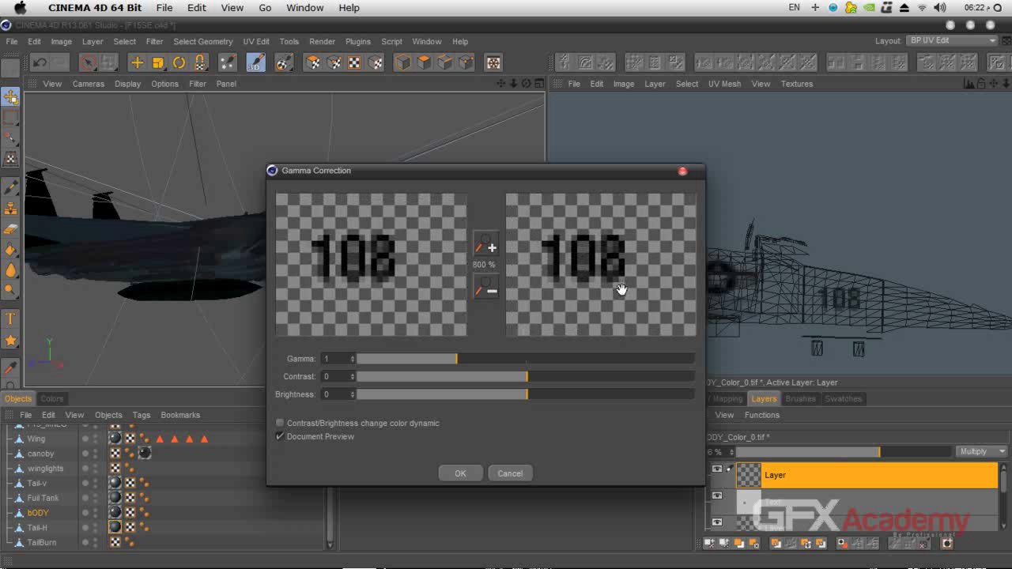
pyautogui.moveTo(526, 381); pyautogui.dragTo(599, 381)
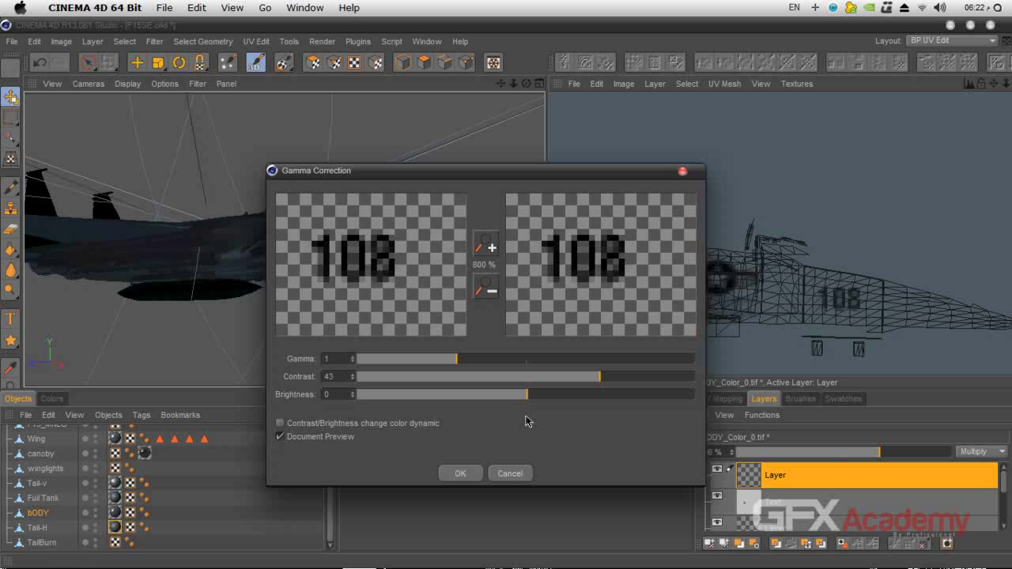
pyautogui.click(402, 427)
pyautogui.moveTo(527, 400)
pyautogui.mouseDown()
pyautogui.moveTo(443, 402)
pyautogui.moveTo(528, 402)
pyautogui.mouseUp()
pyautogui.moveTo(459, 362)
pyautogui.mouseDown()
pyautogui.moveTo(506, 362)
pyautogui.moveTo(470, 360)
pyautogui.mouseUp()
pyautogui.click(510, 473)
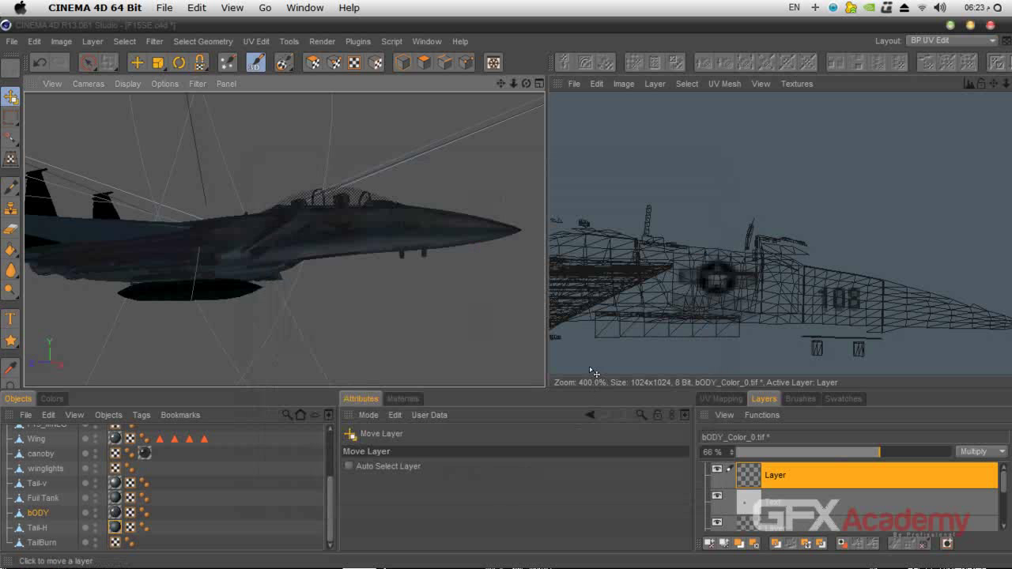
pyautogui.moveTo(528, 82); pyautogui.dragTo(556, 335)
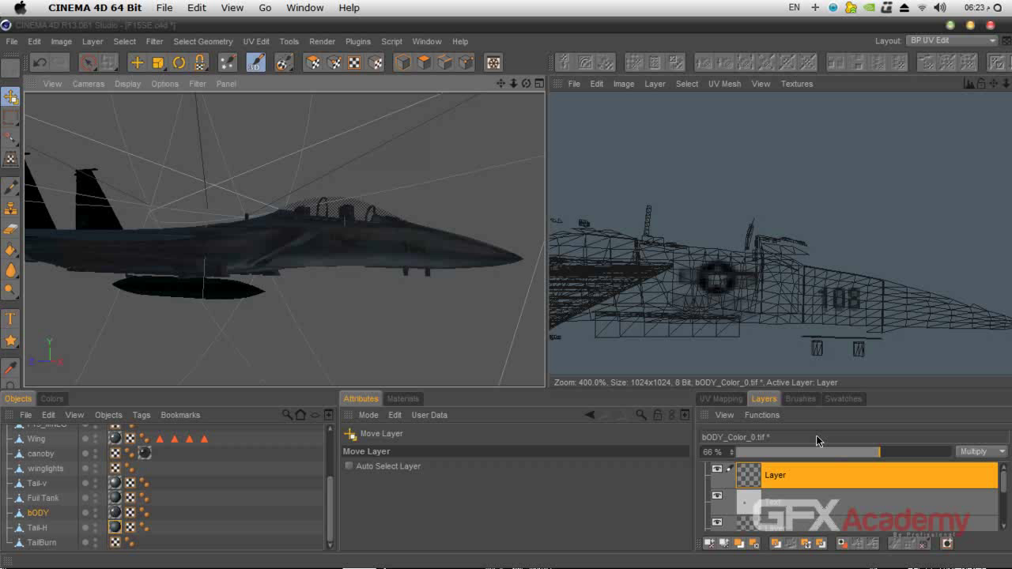
pyautogui.moveTo(526, 82); pyautogui.dragTo(221, 250)
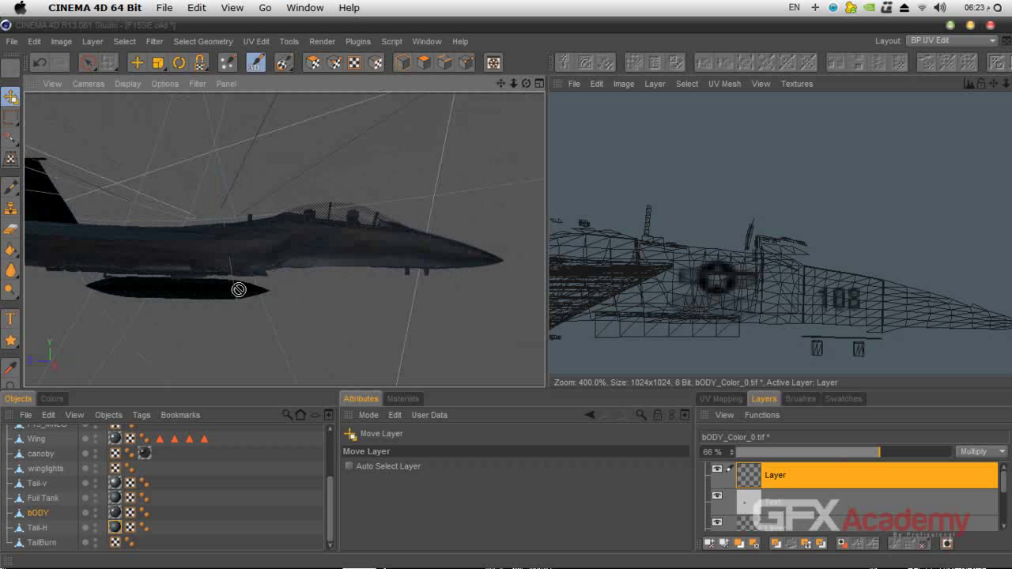